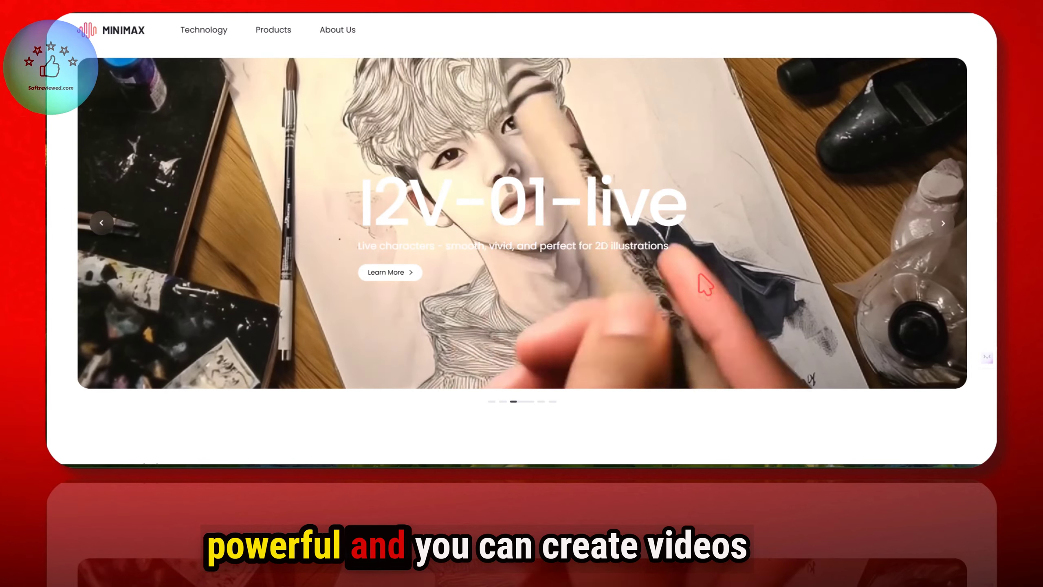
Look through the MiniMax homepage's featured model banners, model cards, consumer products and API solutions.
left_click(943, 222)
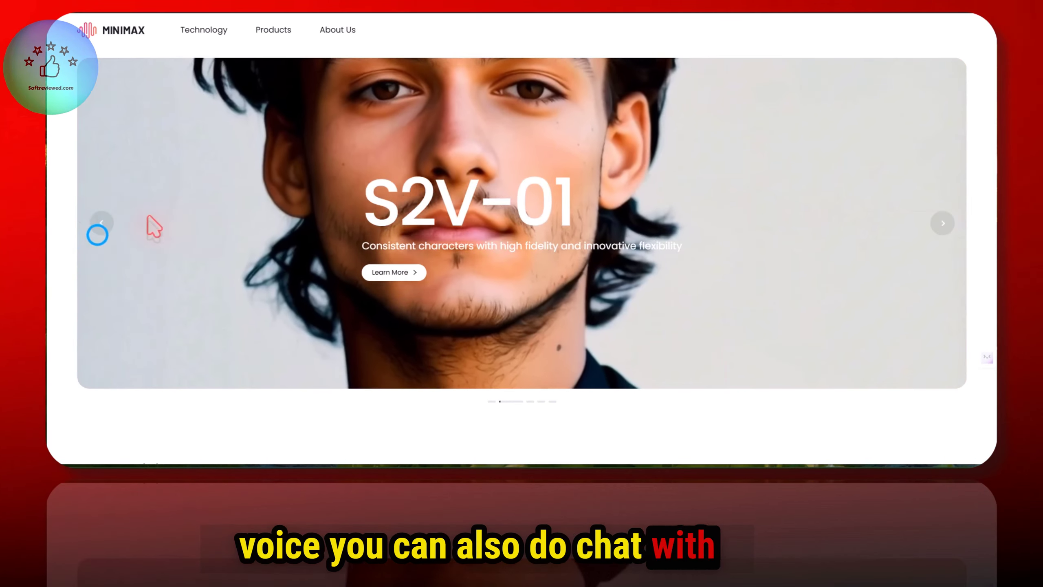
left_click(100, 224)
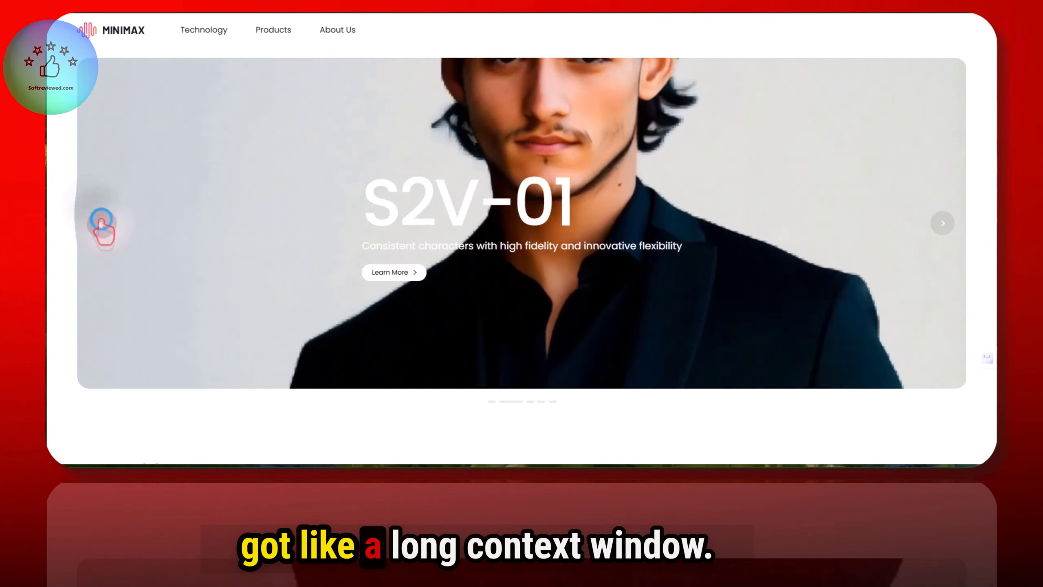
left_click(101, 222)
scroll(474, 281, "down", 10)
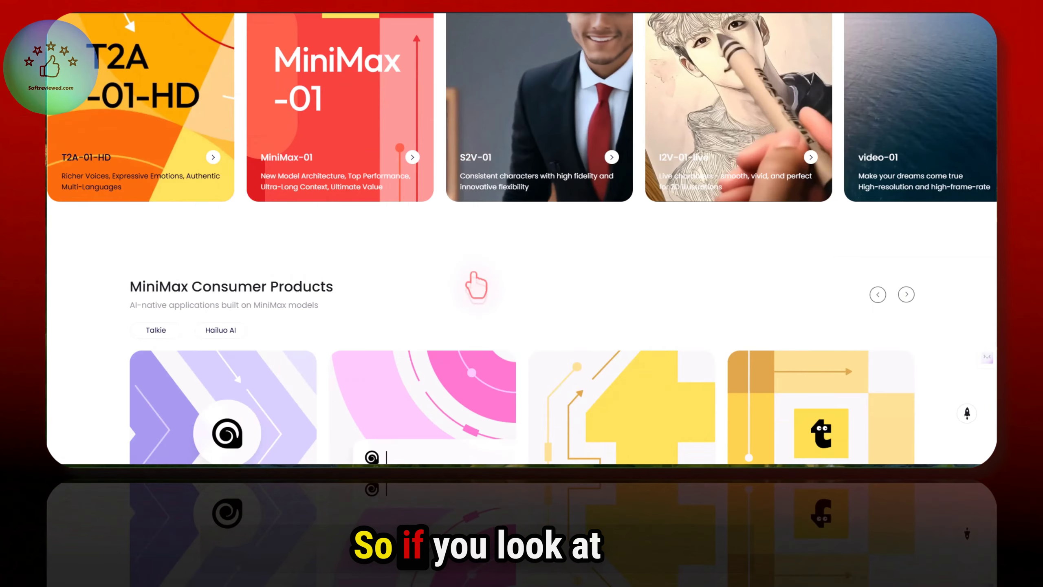
scroll(473, 284, "down", 8)
scroll(477, 283, "down", 5)
scroll(477, 283, "up", 4)
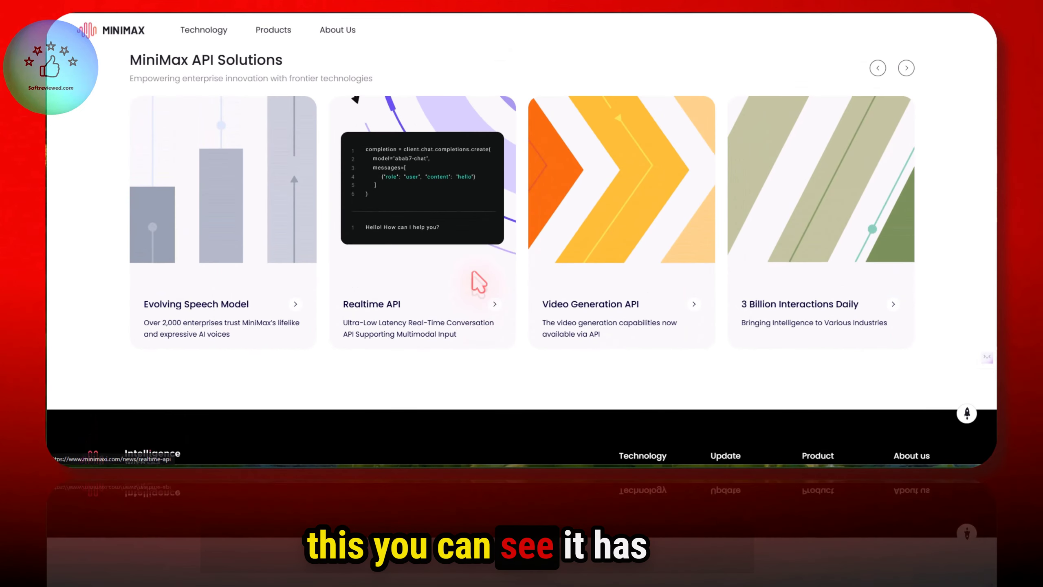
scroll(478, 282, "up", 7)
scroll(478, 283, "up", 8)
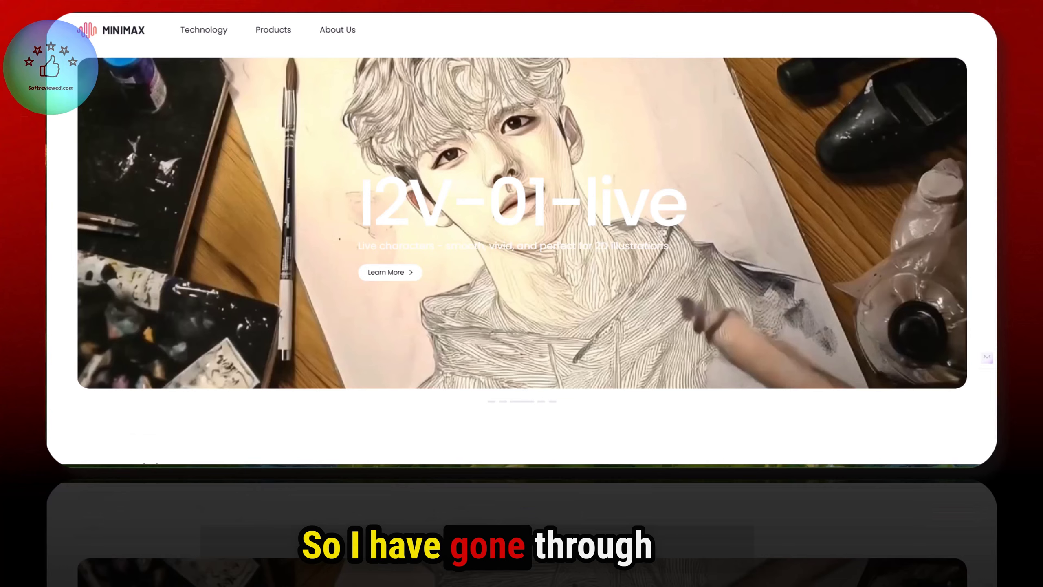
scroll(380, 325, "down", 3)
scroll(384, 338, "down", 10)
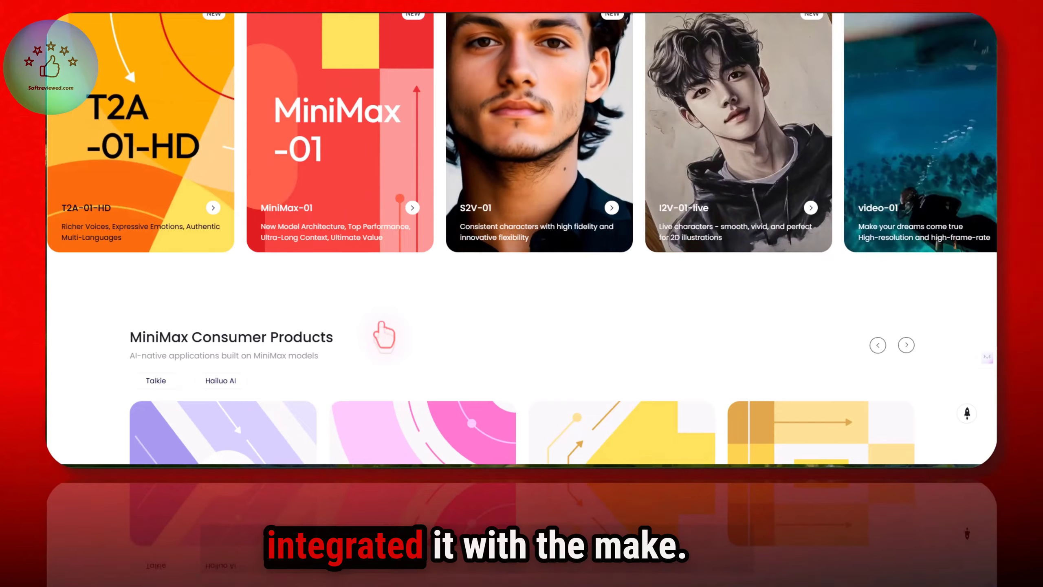
scroll(379, 333, "up", 13)
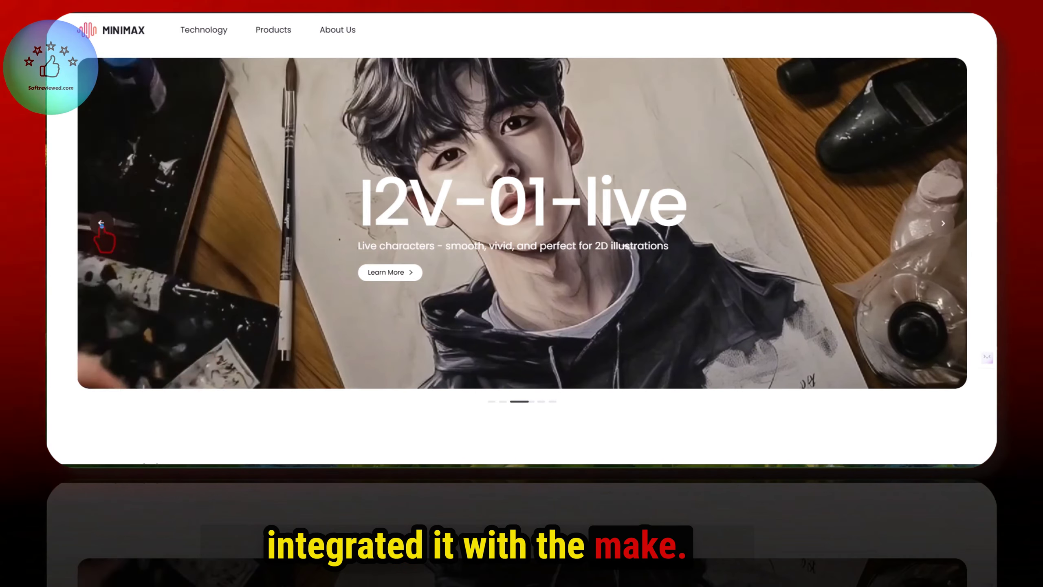
left_click(96, 221)
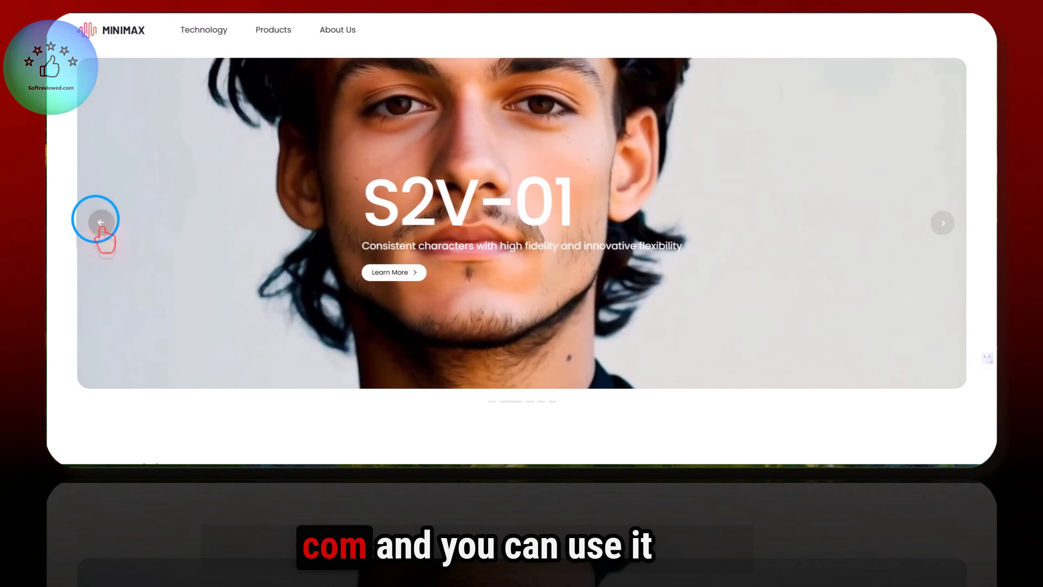
left_click(97, 223)
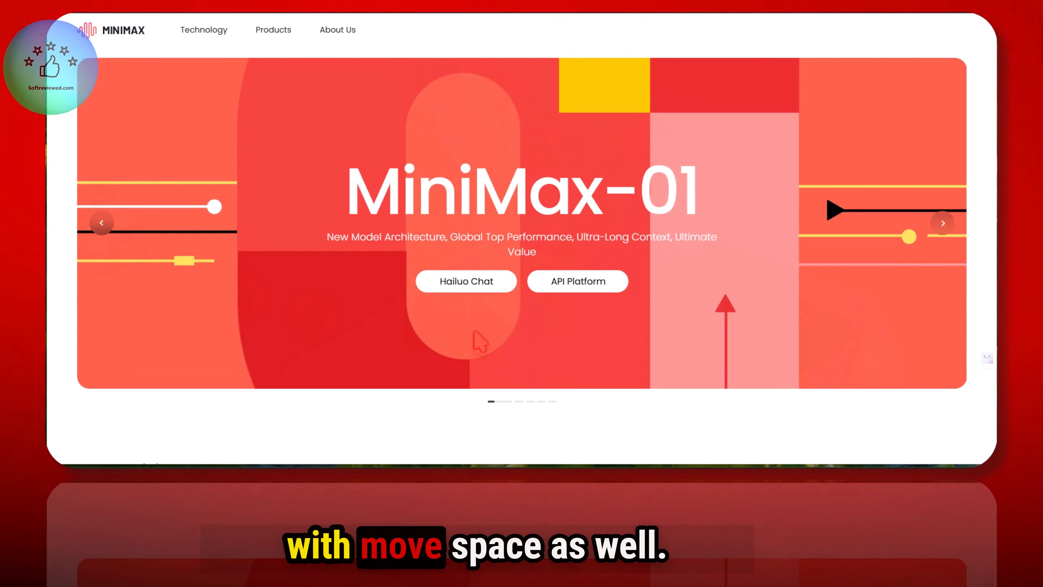
Open the MiniMax API Platform and read the Chat Completion documentation from the models through the request and response parameters.
left_click(570, 280)
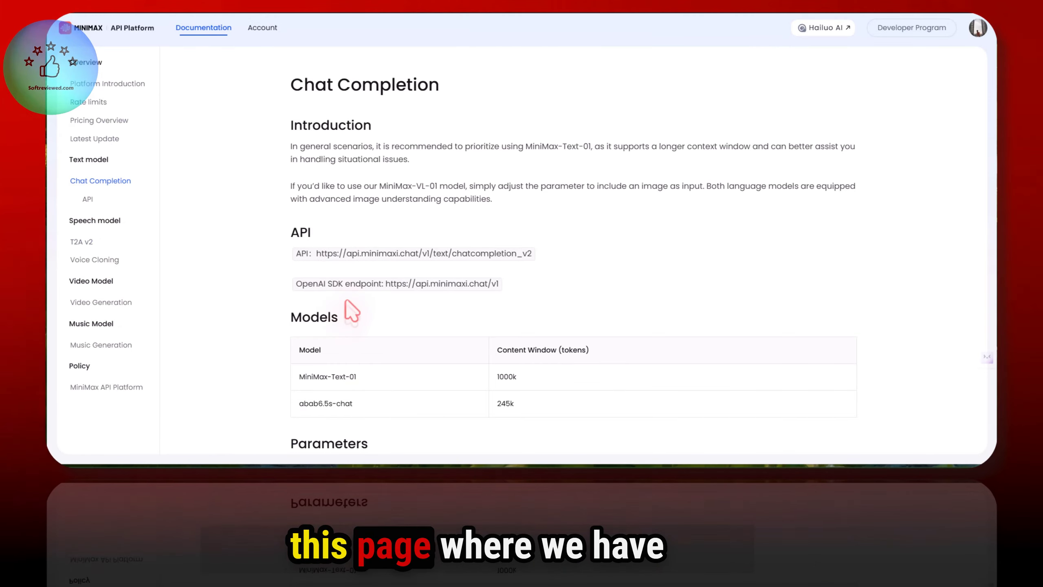
scroll(442, 259, "down", 5)
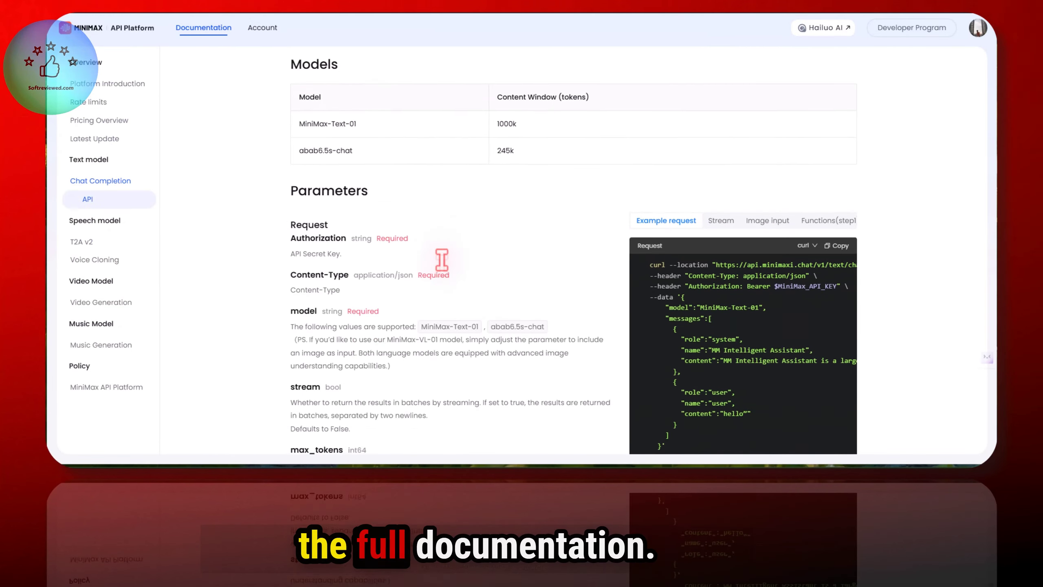
scroll(442, 263, "up", 3)
scroll(442, 260, "down", 3)
scroll(442, 260, "down", 10)
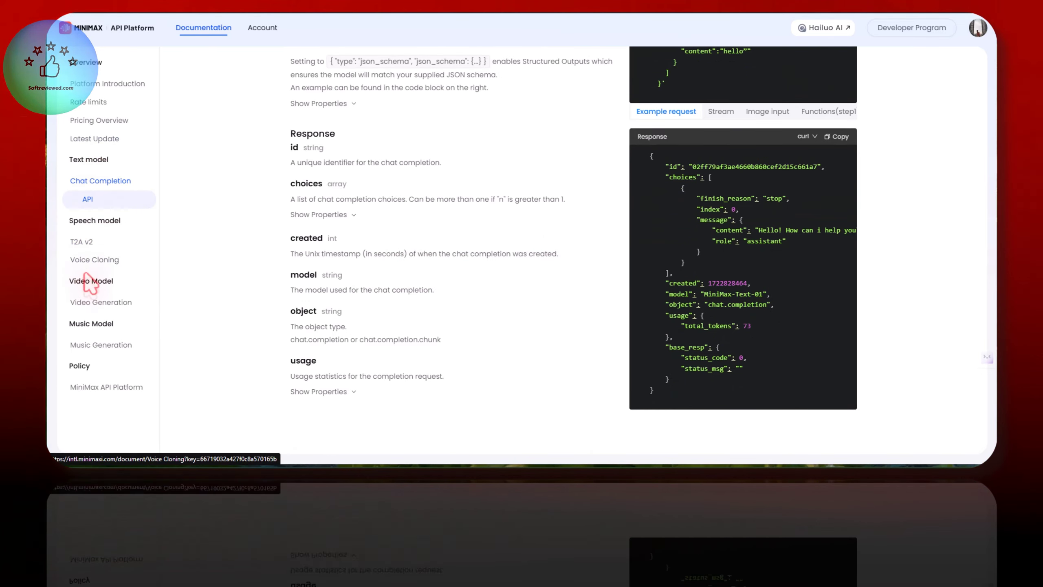
Read the Video Generation documentation and the Music Generation API documentation, including its upload section.
left_click(101, 302)
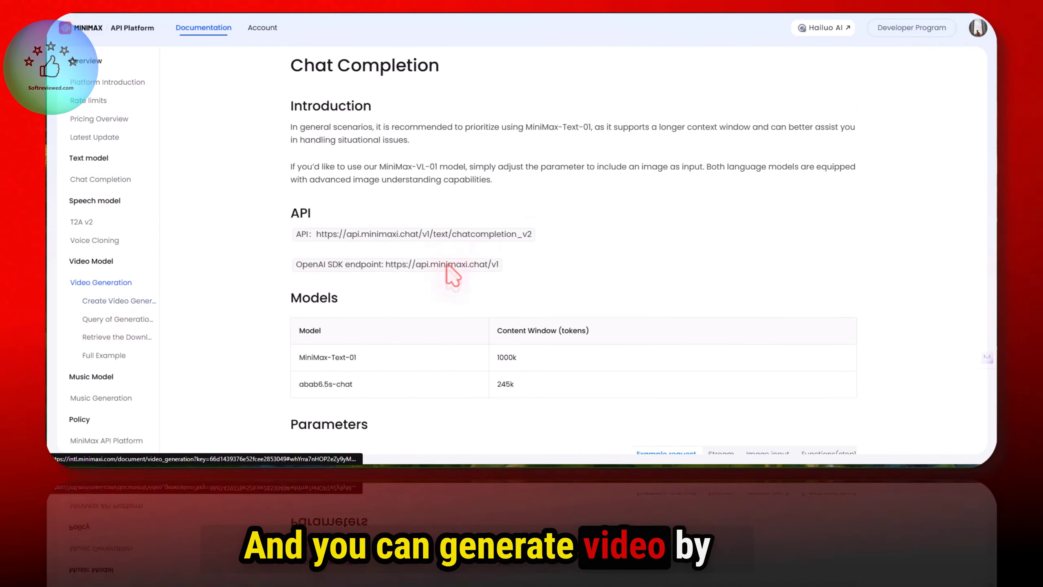
scroll(448, 266, "down", 5)
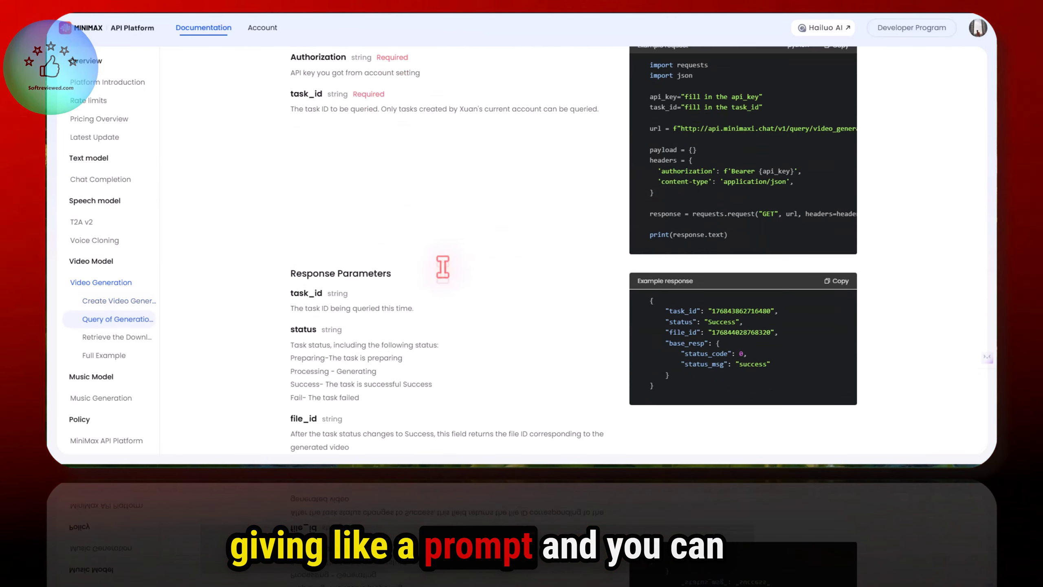
left_click(101, 398)
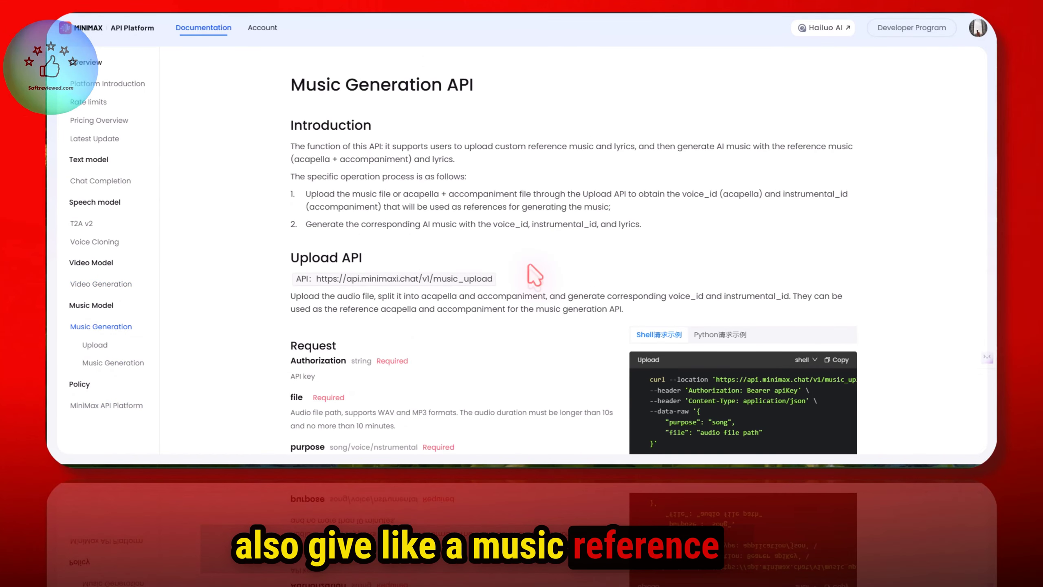
scroll(535, 274, "down", 5)
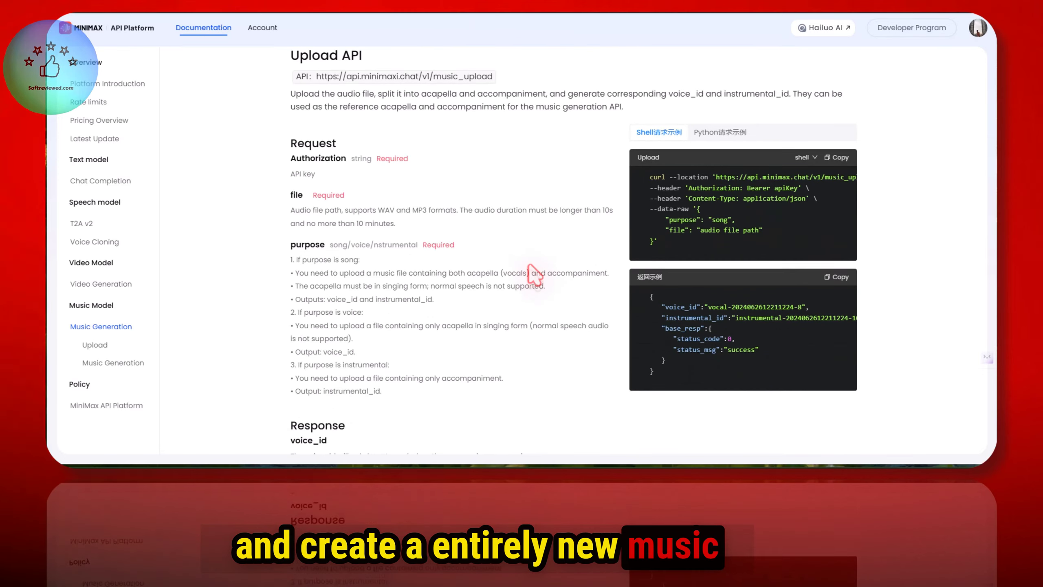
scroll(535, 274, "down", 5)
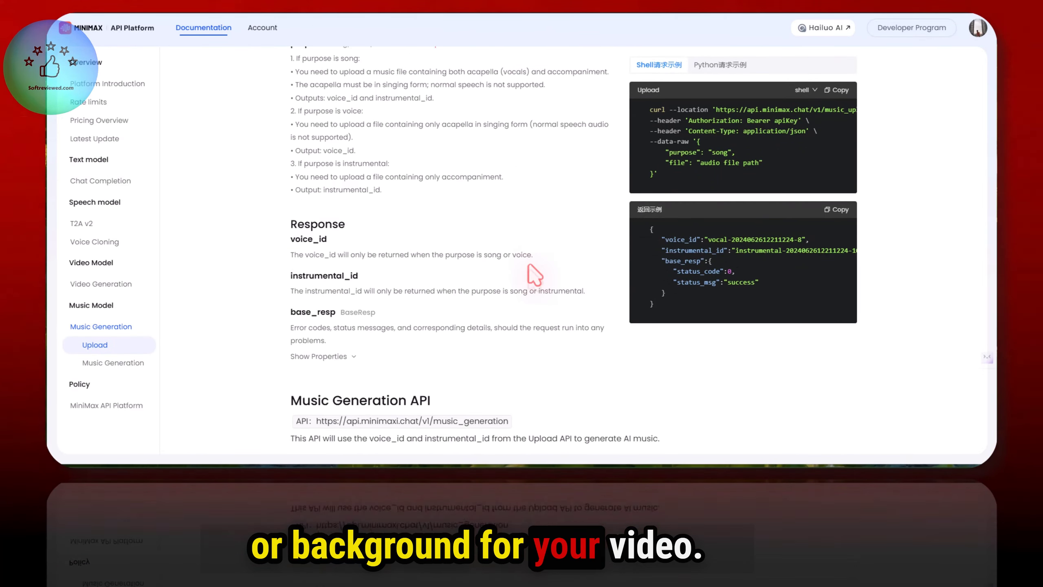
scroll(535, 274, "up", 9)
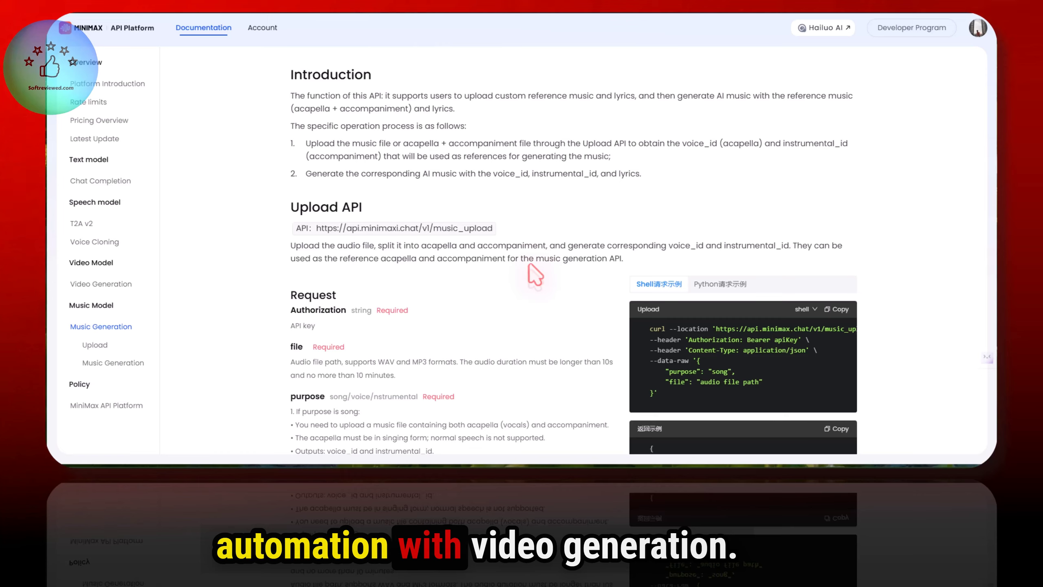
scroll(534, 274, "up", 2)
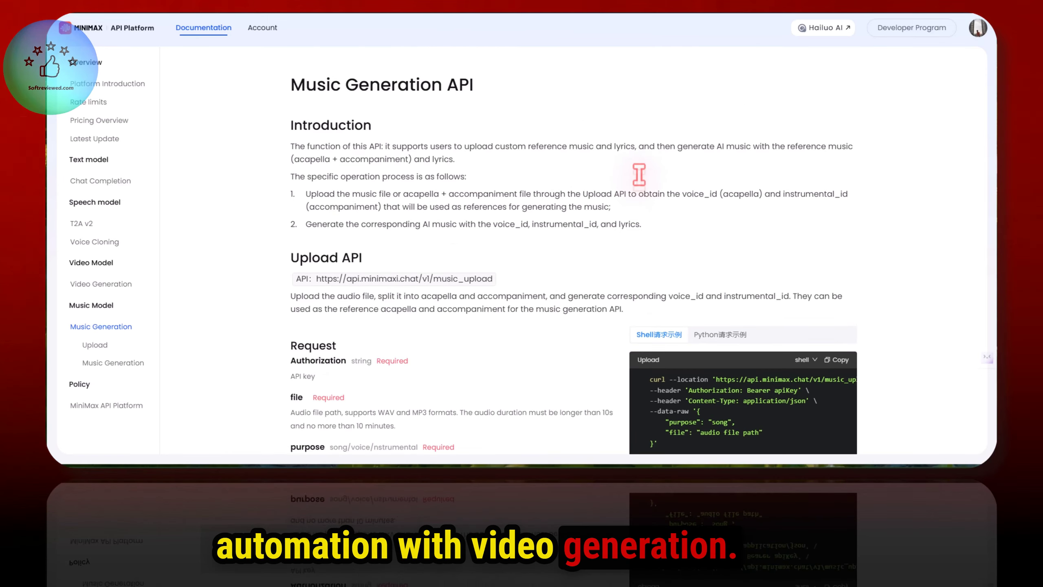
Review the Pricing Overview for chat completion, T2A, voice cloning, video generation and music generation.
left_click(99, 119)
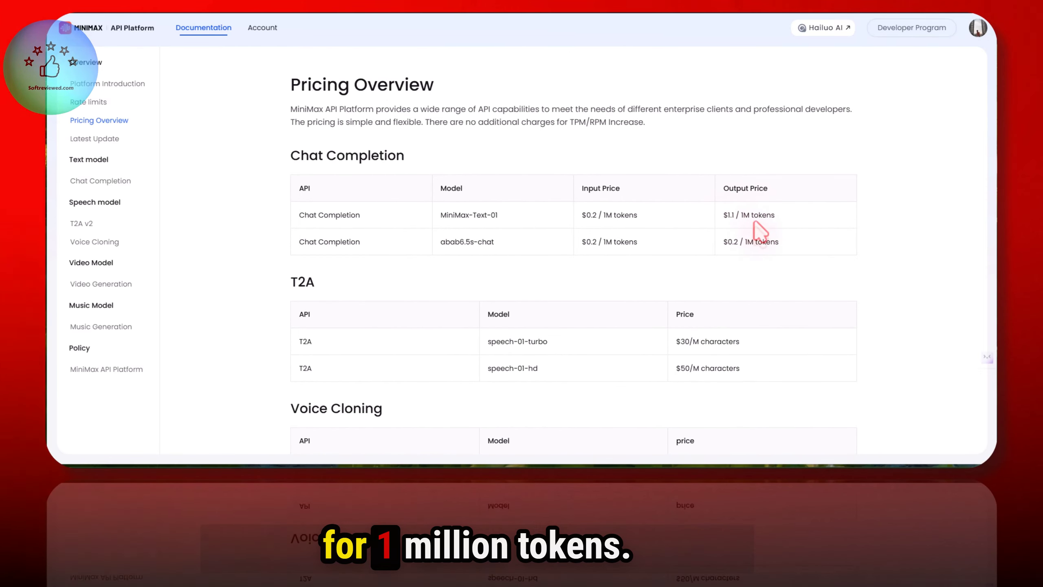
scroll(753, 226, "down", 5)
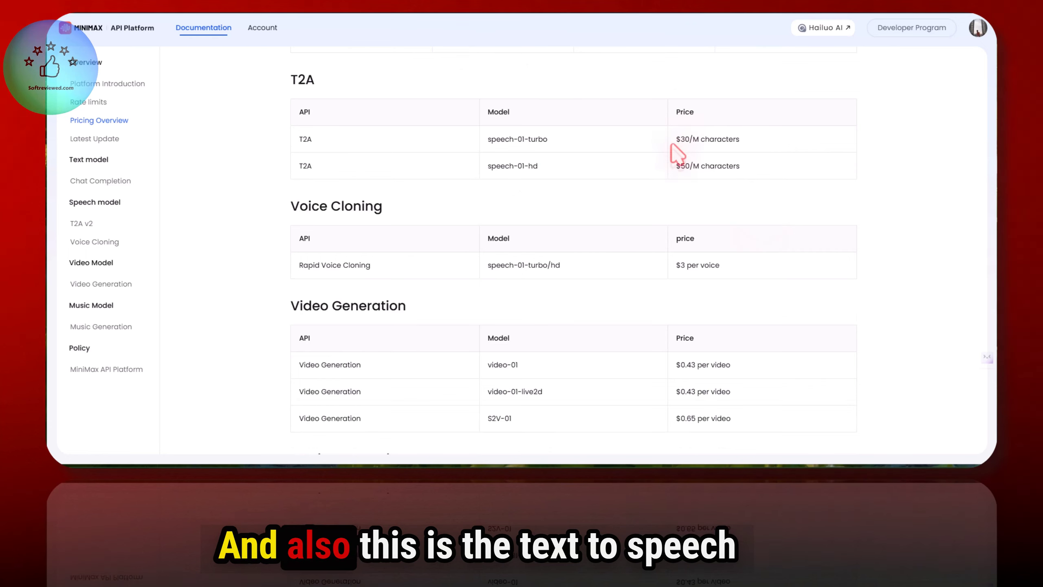
scroll(678, 179, "up", 2)
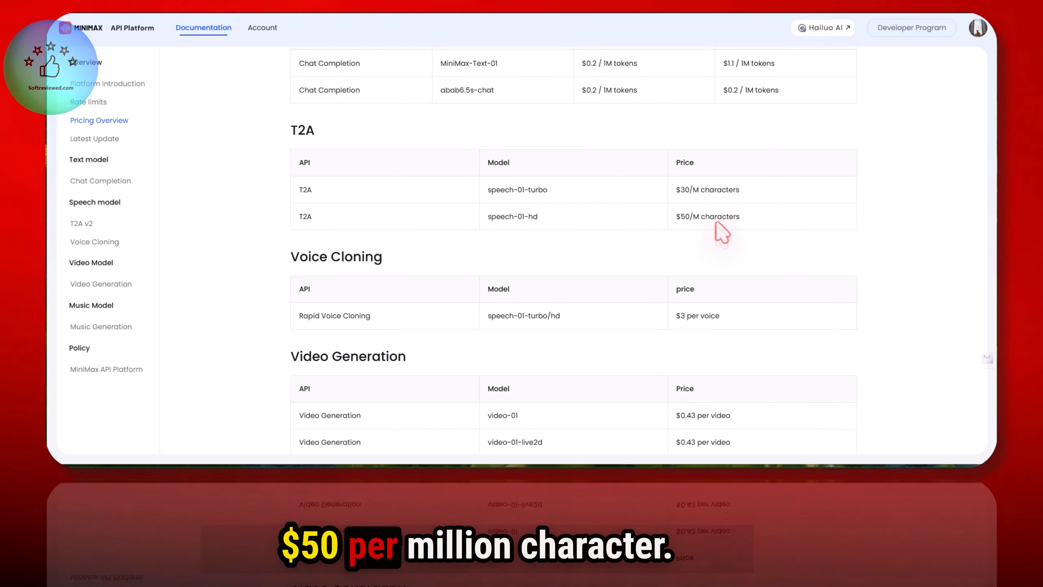
scroll(722, 230, "down", 3)
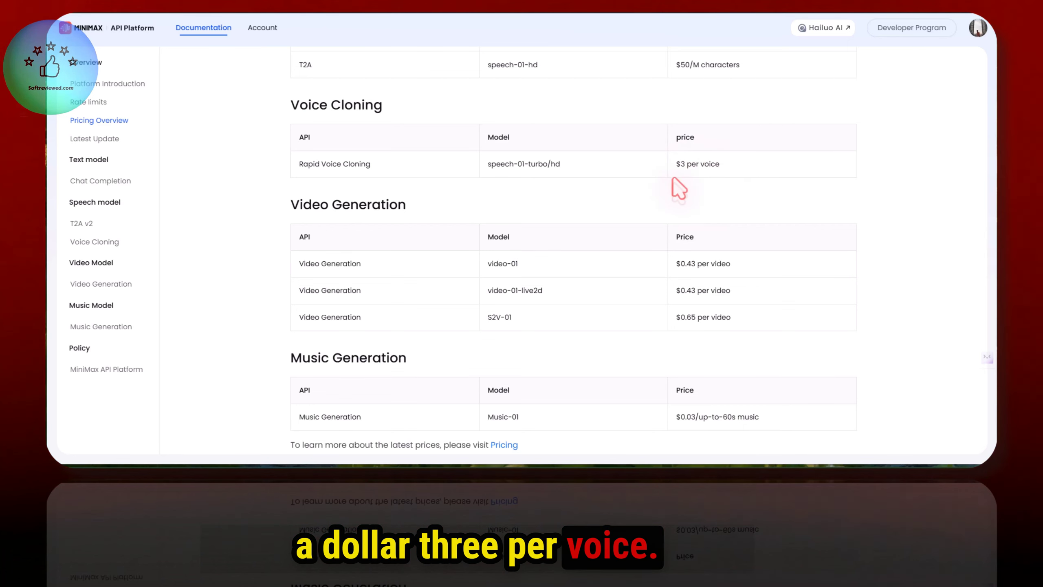
scroll(679, 188, "down", 2)
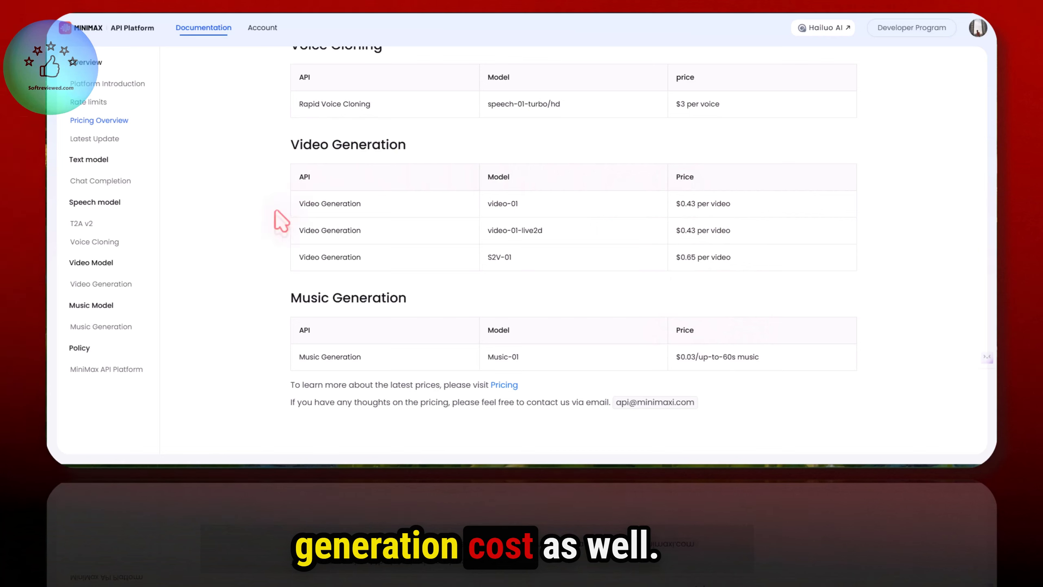
scroll(694, 200, "up", 8)
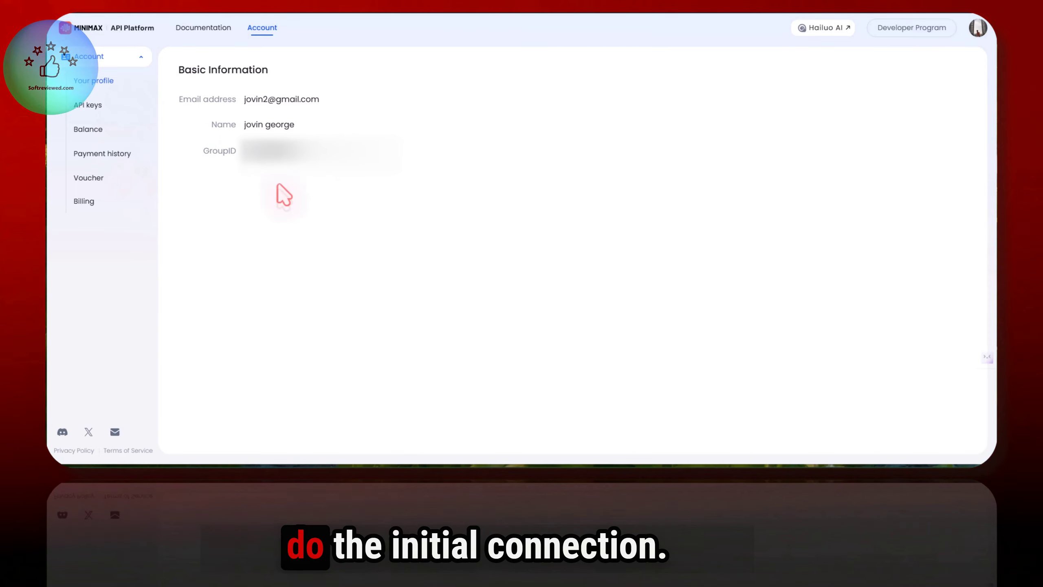
View the account's API keys and the form for creating a new secret key, closing it without creating one.
left_click(83, 103)
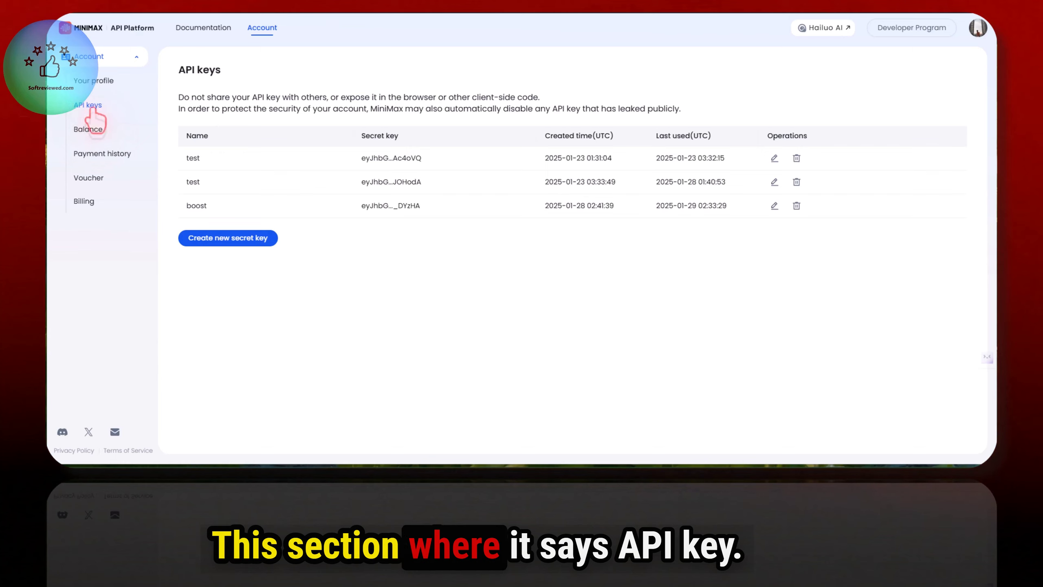
left_click(204, 237)
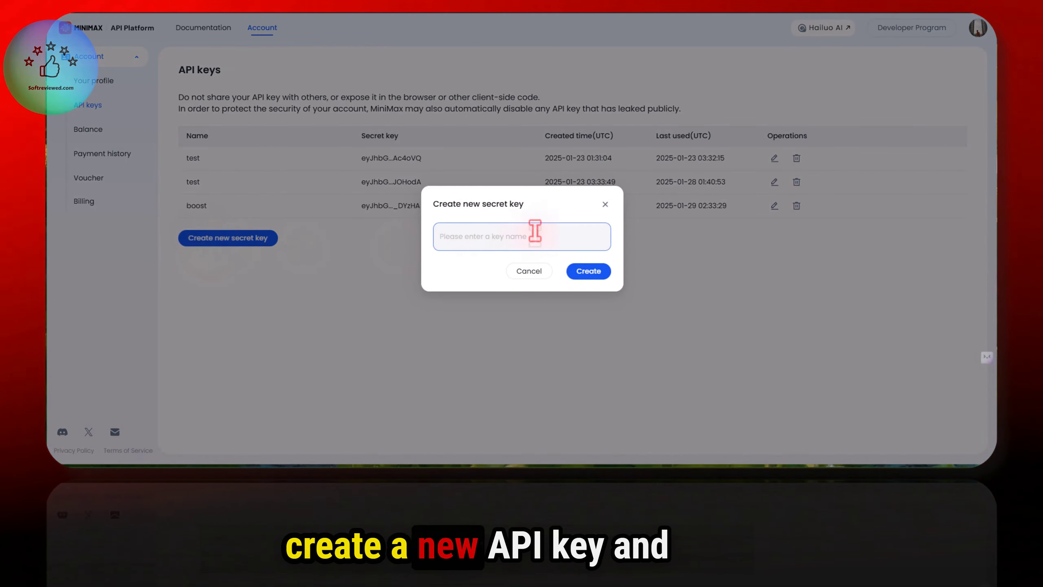
left_click(599, 205)
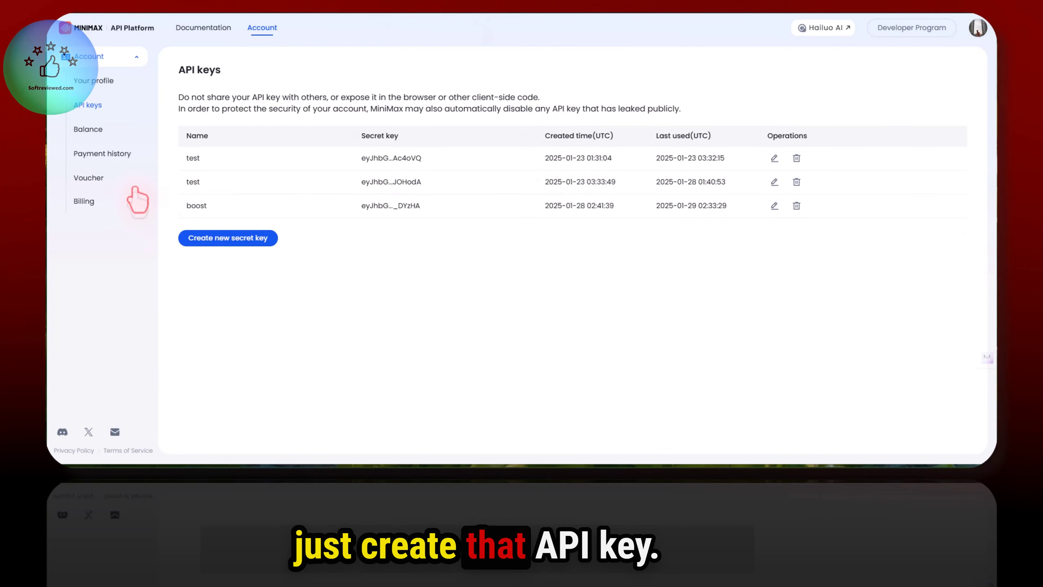
Check the account's balance and view the recharge form, closing it without entering an amount.
left_click(87, 203)
left_click(88, 130)
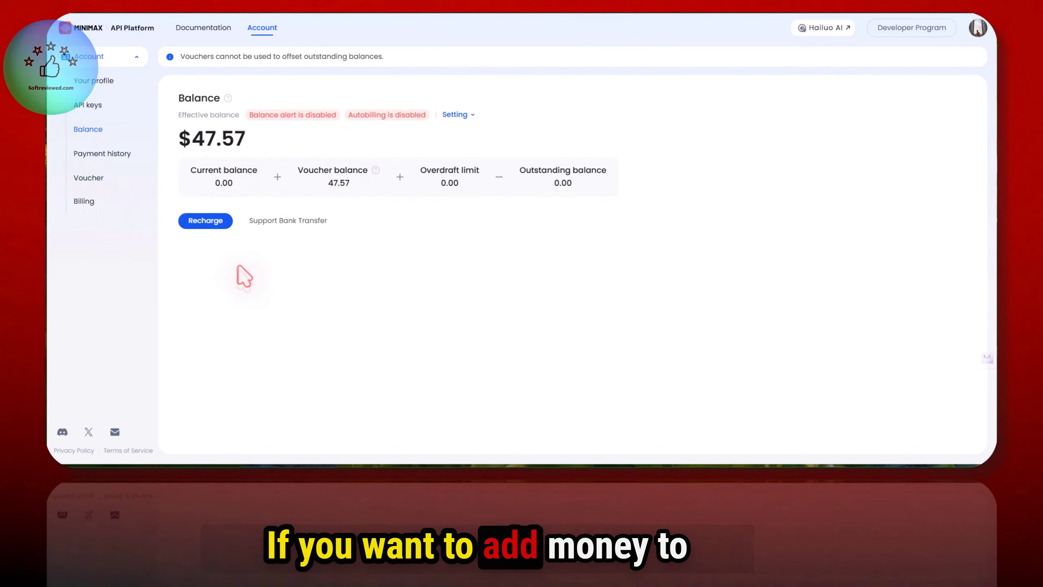
left_click(204, 222)
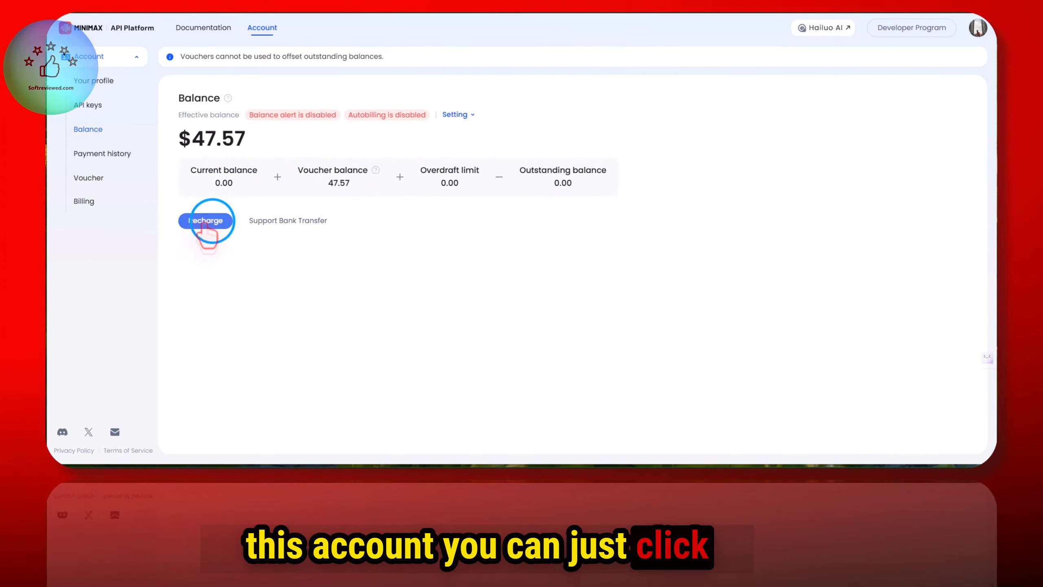
left_click(211, 222)
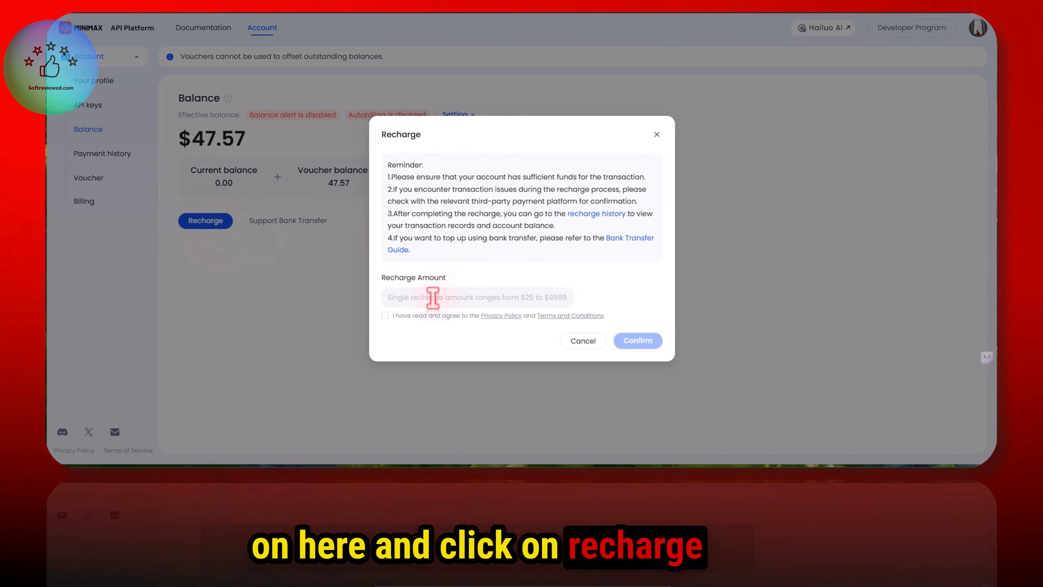
left_click(441, 302)
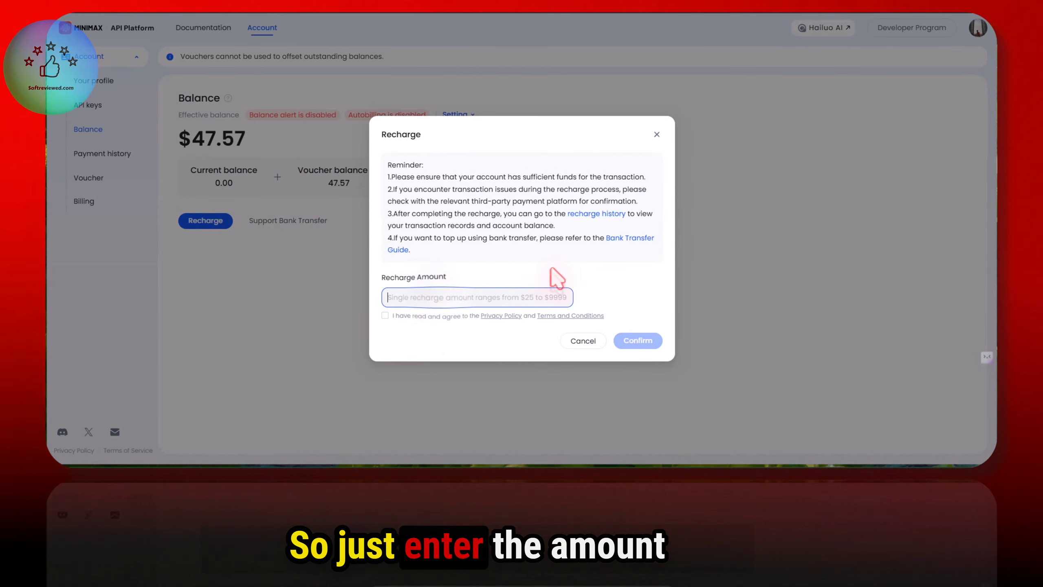
left_click(657, 134)
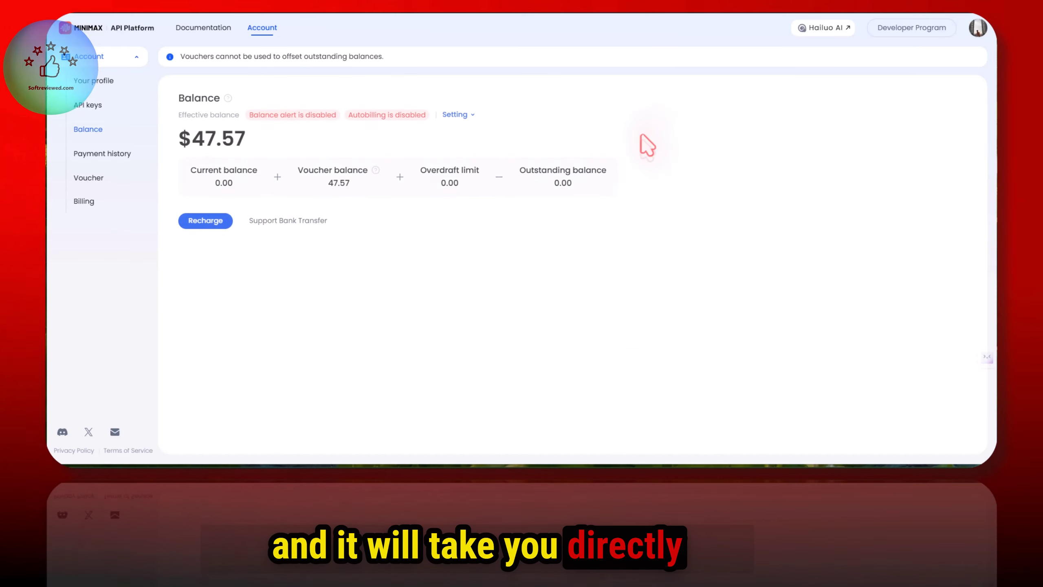
Revisit the account's profile and API keys, and return to the API documentation.
left_click(96, 80)
left_click(93, 105)
left_click(203, 27)
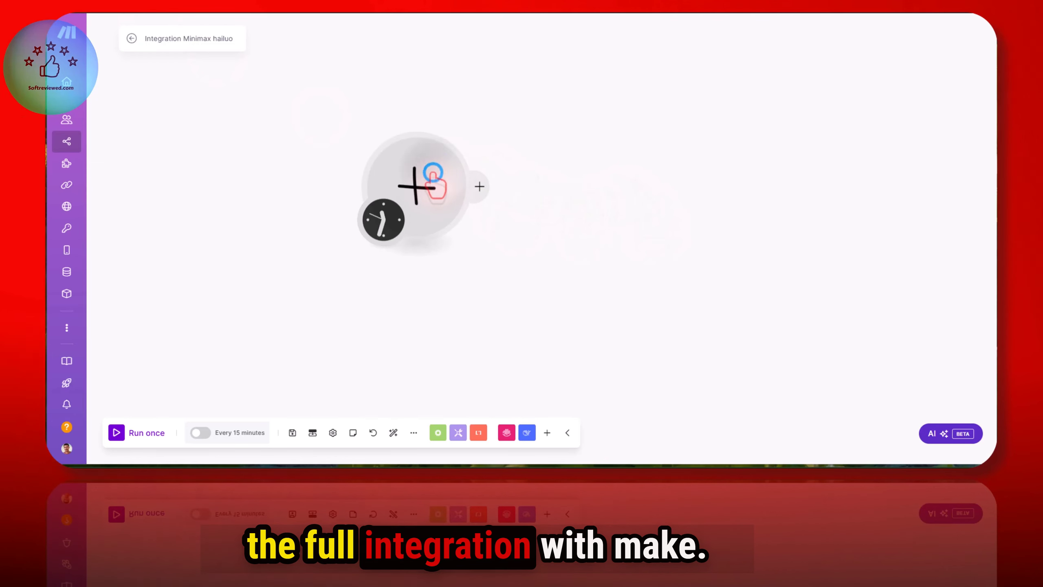
Add the Minimax hailuo Generate Chat Completion module to the scenario and view its form for creating a connection.
left_click(427, 181)
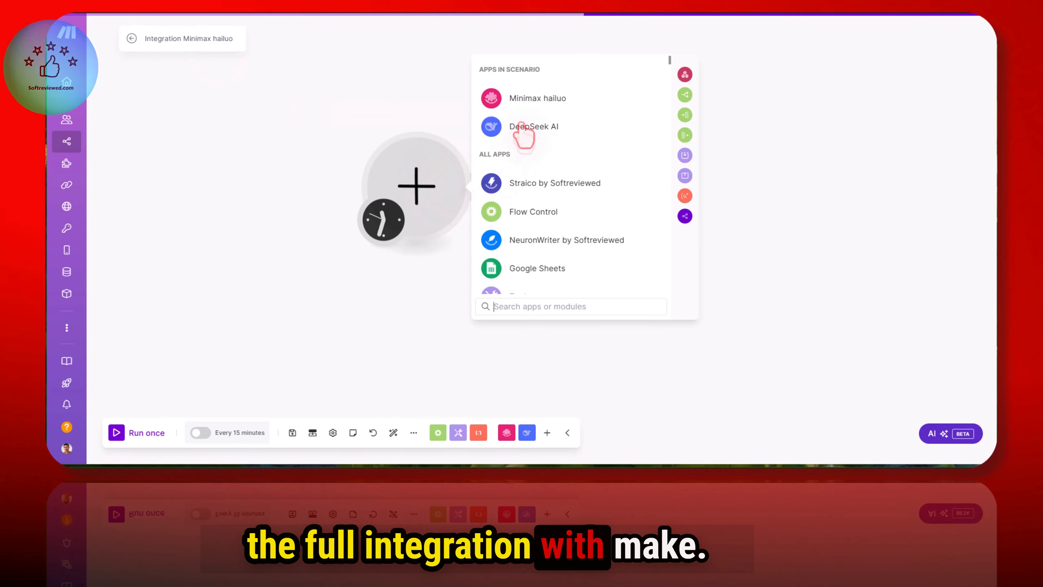
left_click(509, 100)
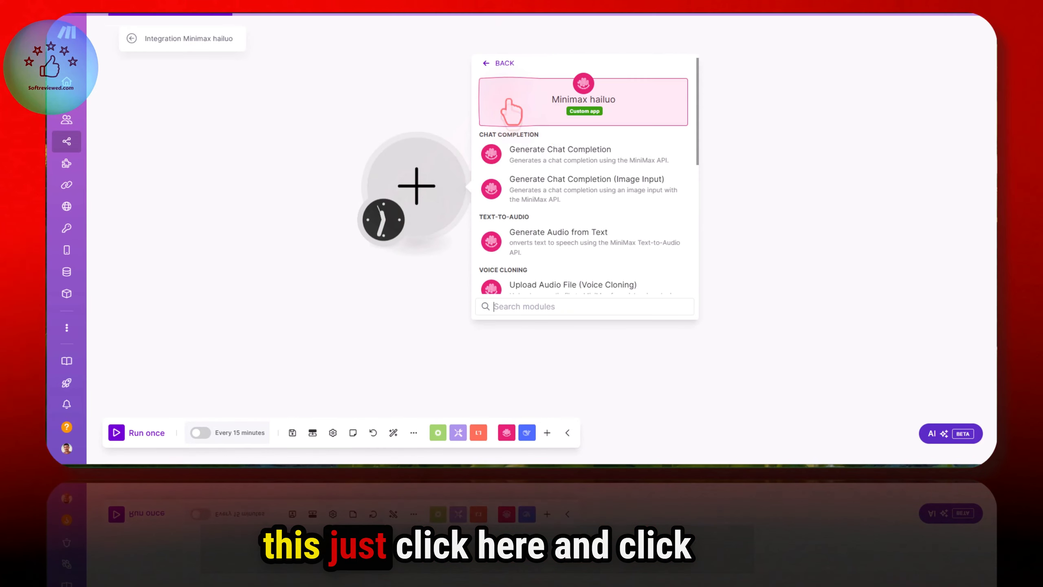
left_click(530, 156)
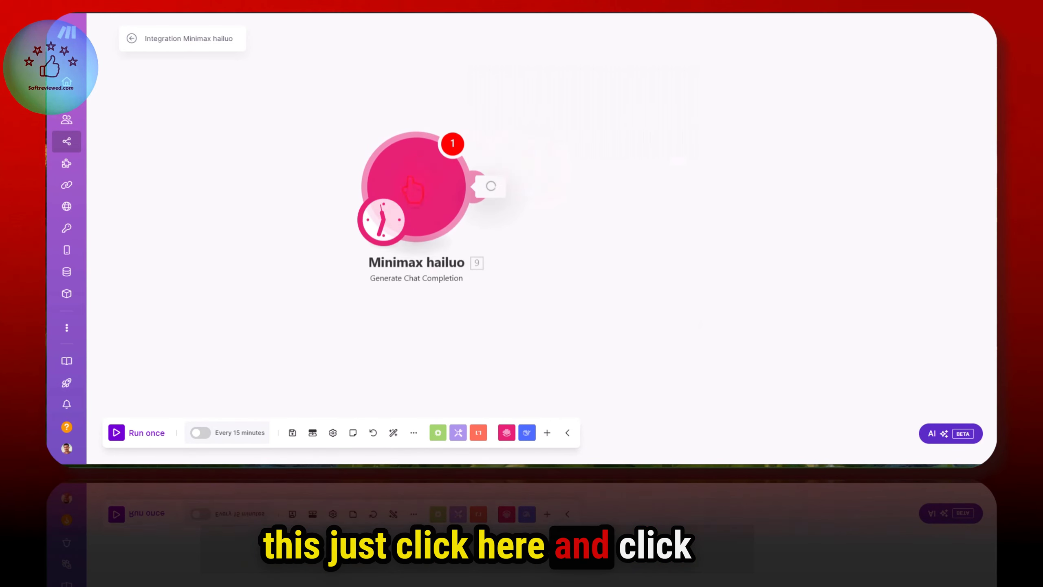
left_click(685, 76)
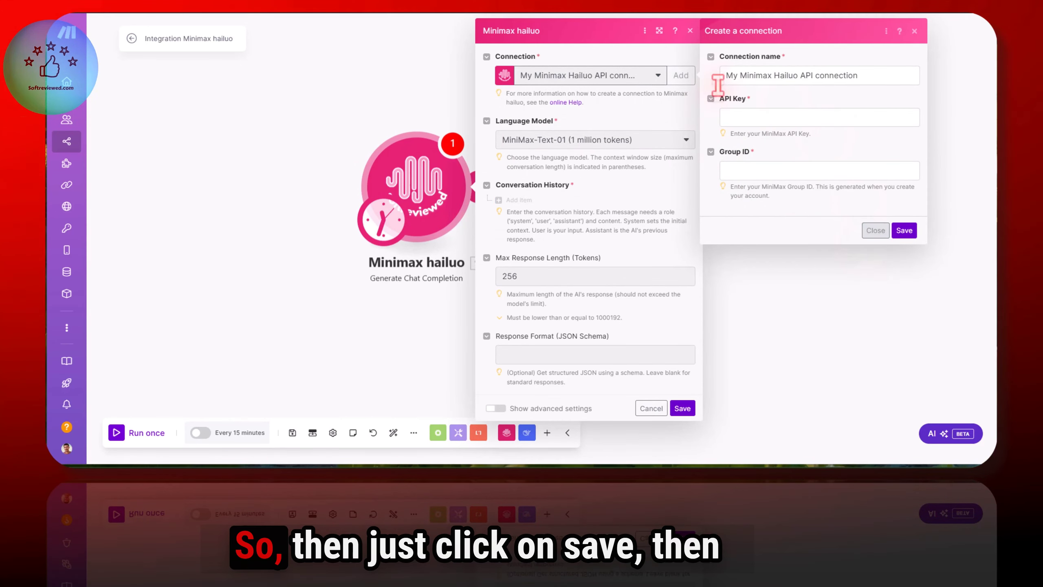
left_click(891, 230)
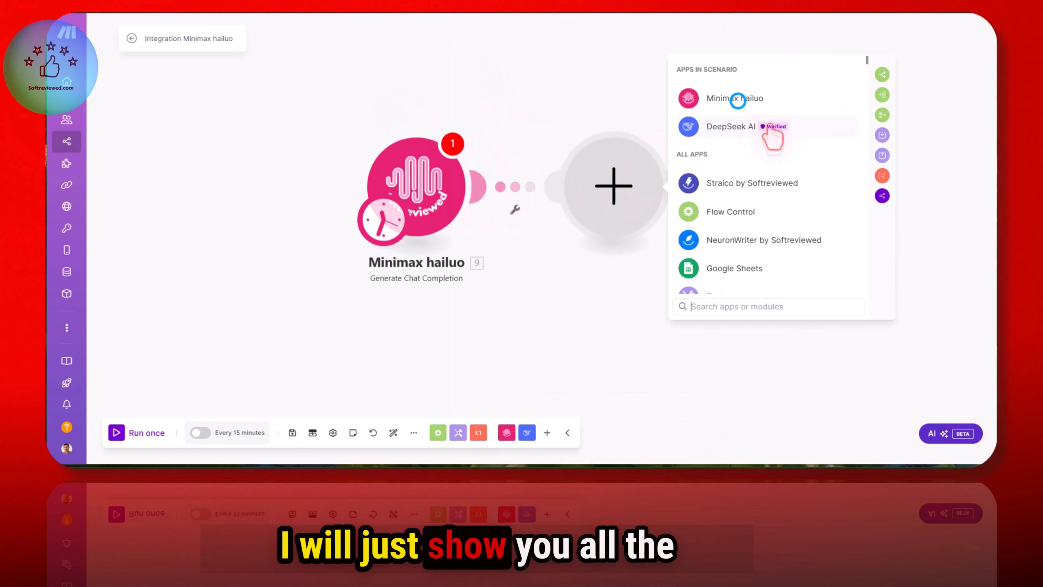
Review the Minimax hailuo modules for chat completion, text-to-audio, voice cloning, music generation and video generation without adding a second module.
left_click(735, 98)
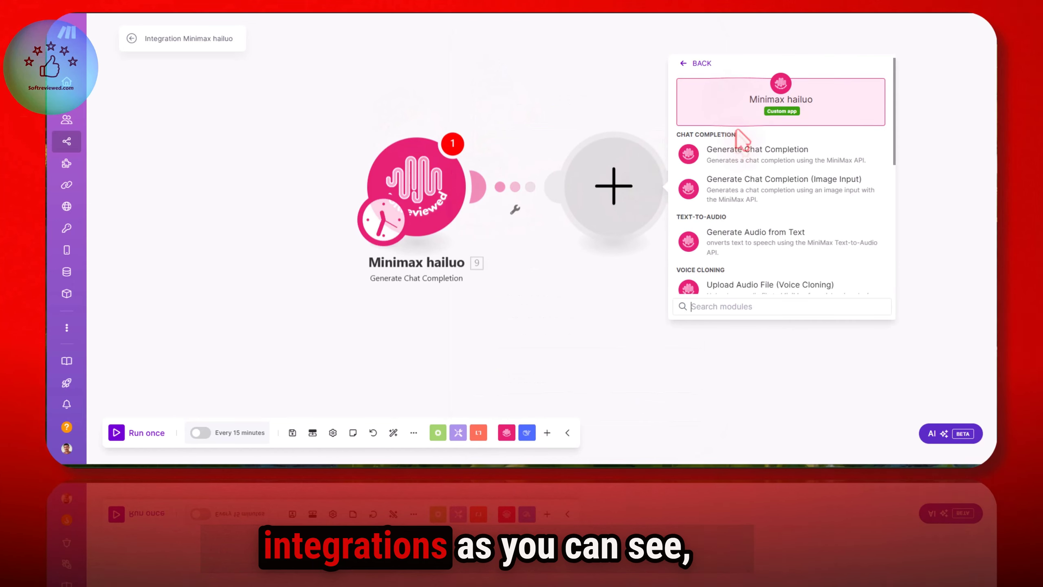
scroll(715, 168, "down", 3)
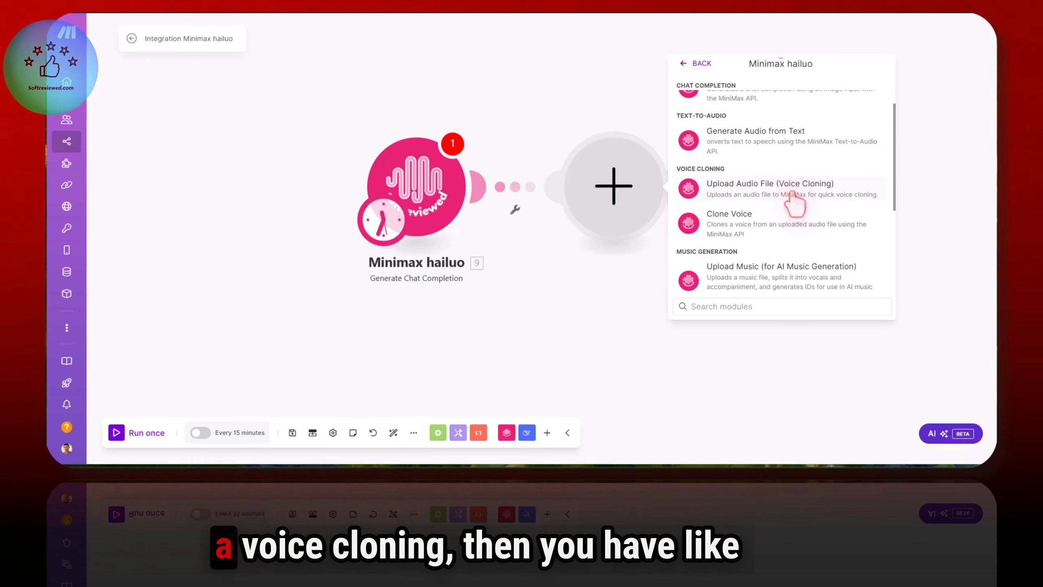
scroll(757, 208, "down", 2)
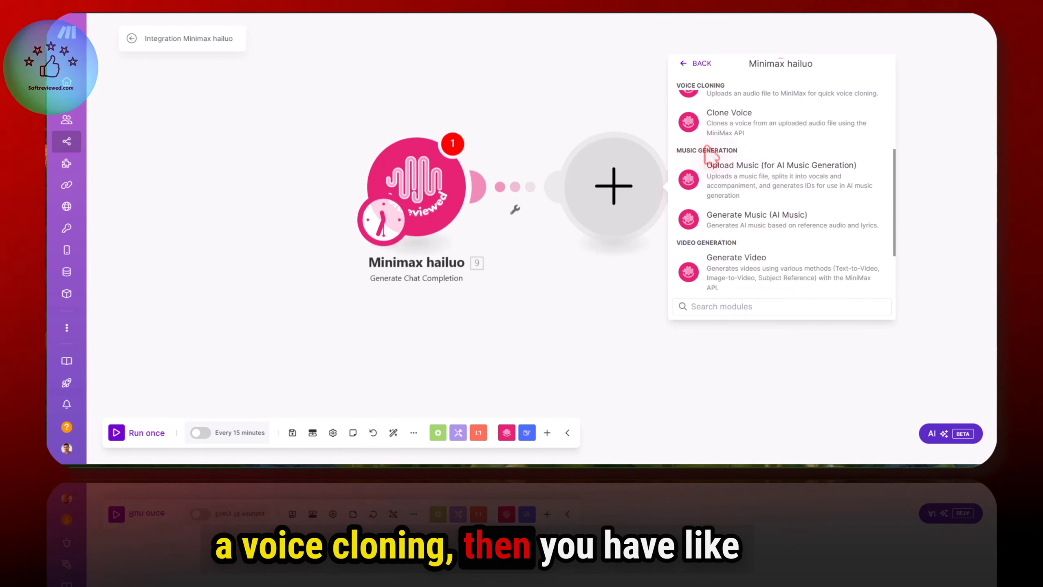
scroll(697, 168, "down", 2)
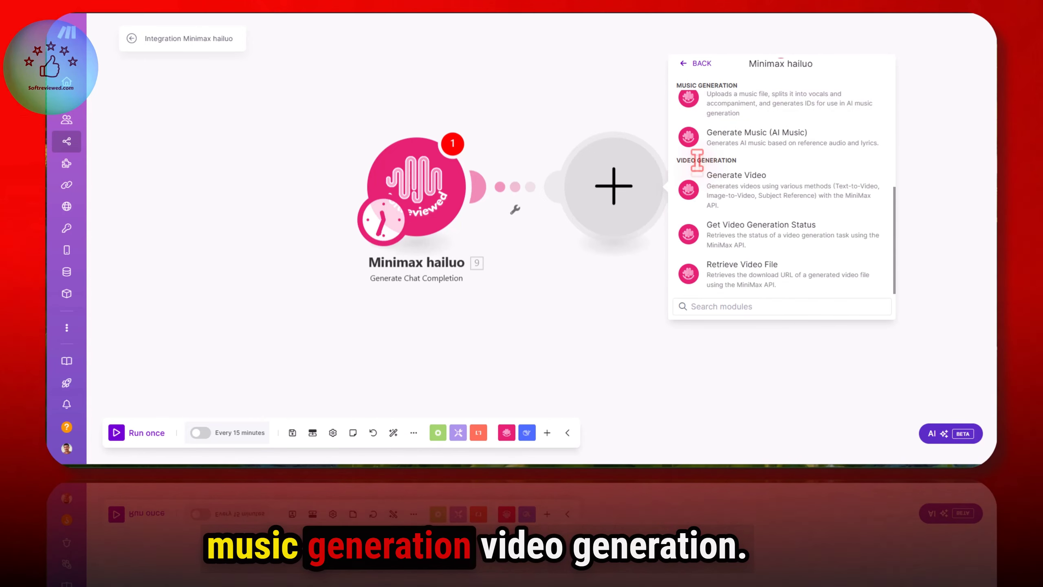
scroll(697, 160, "up", 3)
scroll(769, 240, "up", 3)
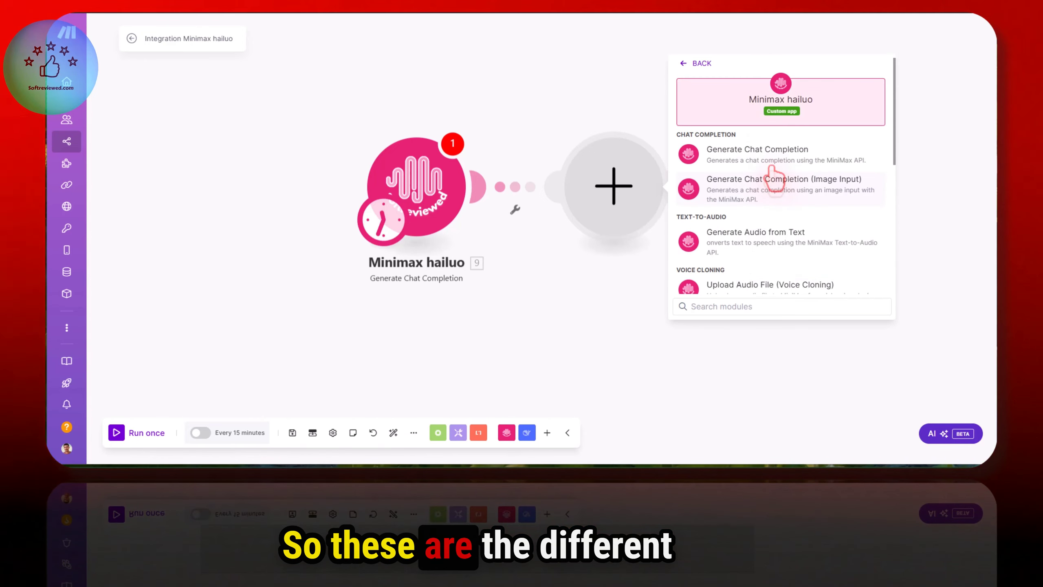
scroll(771, 168, "down", 3)
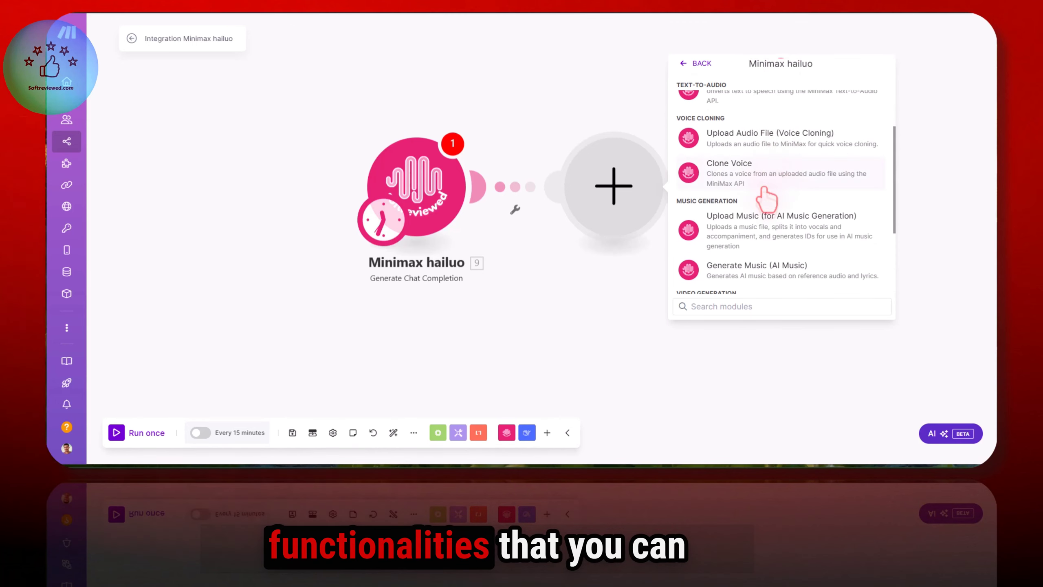
left_click(592, 302)
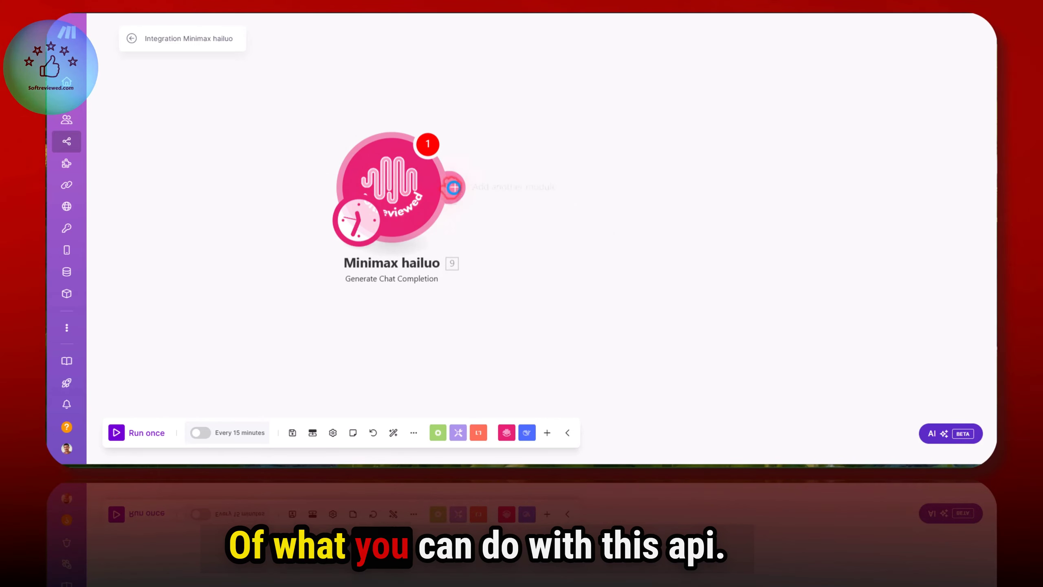
Set the chat completion module's language model to MiniMax-Text-01 (1 million tokens) and add a conversation item with the User (Question/Input) role.
left_click(454, 188)
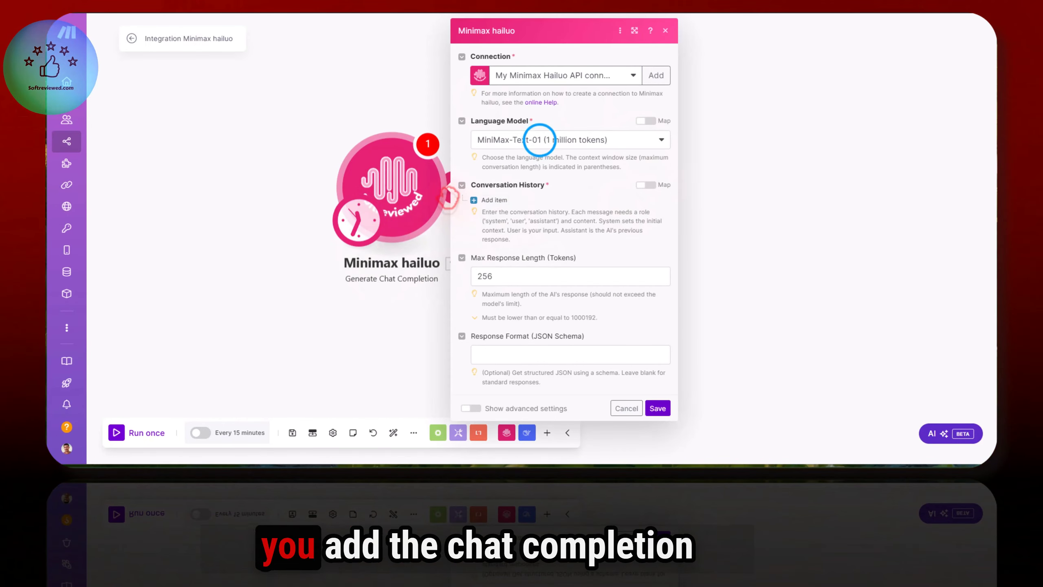
left_click(535, 142)
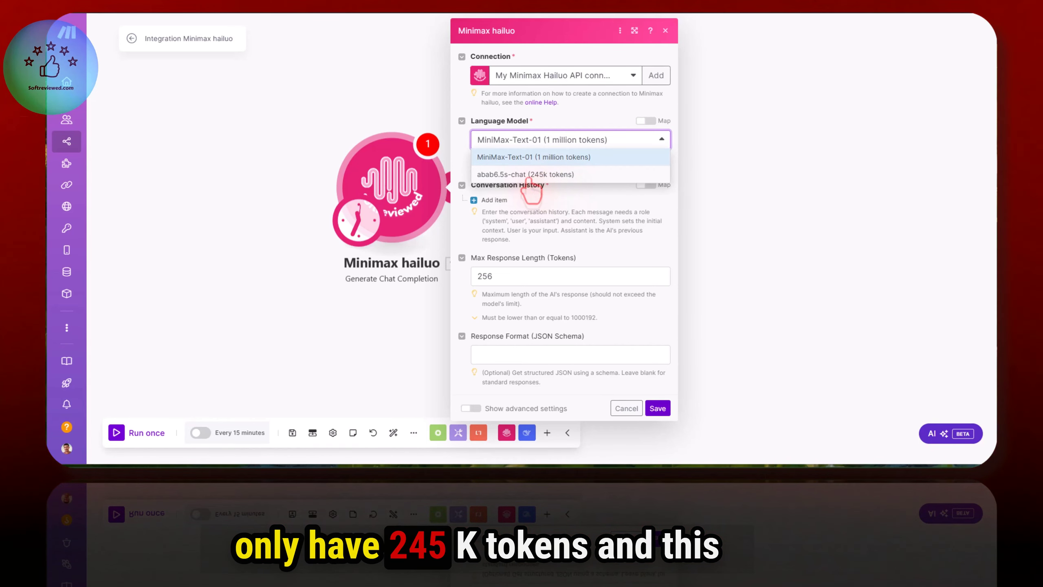
left_click(569, 157)
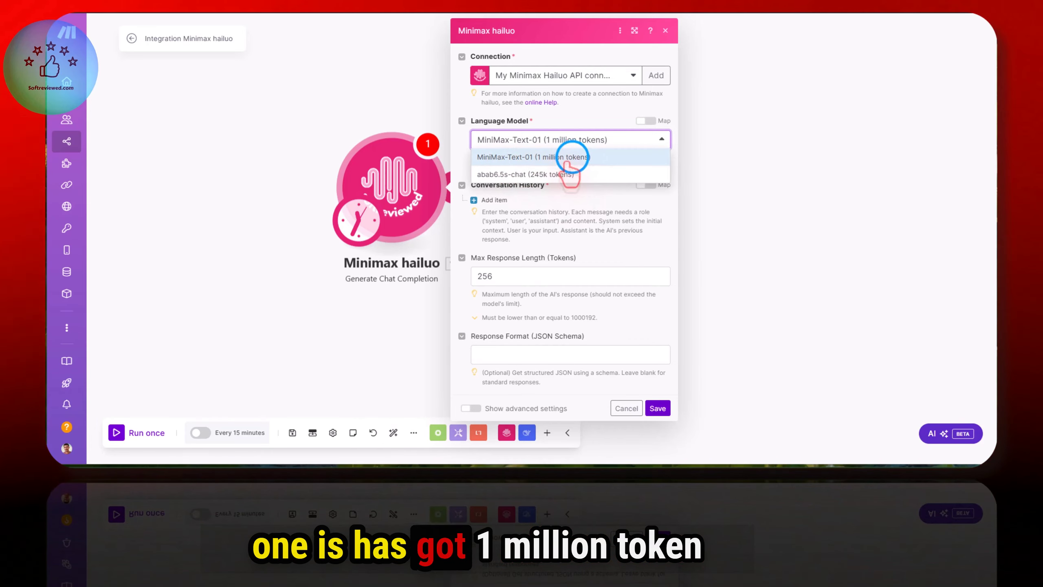
left_click(494, 200)
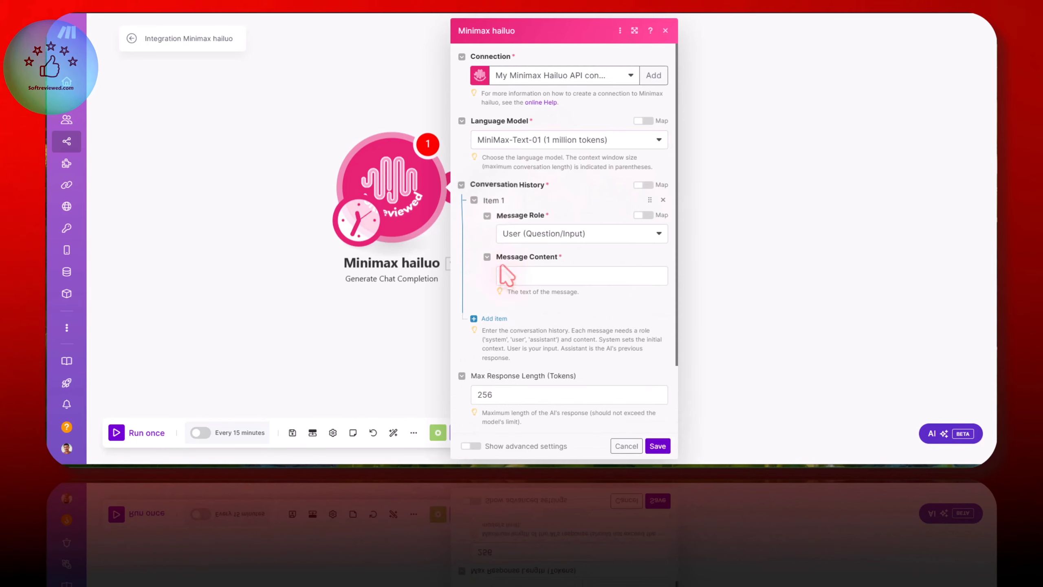
left_click(560, 233)
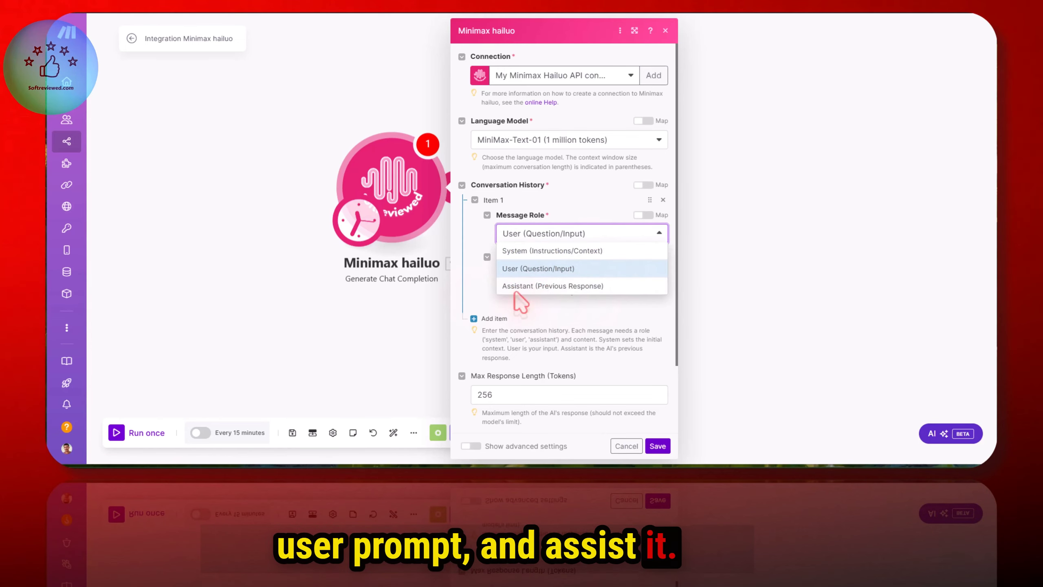
left_click(517, 268)
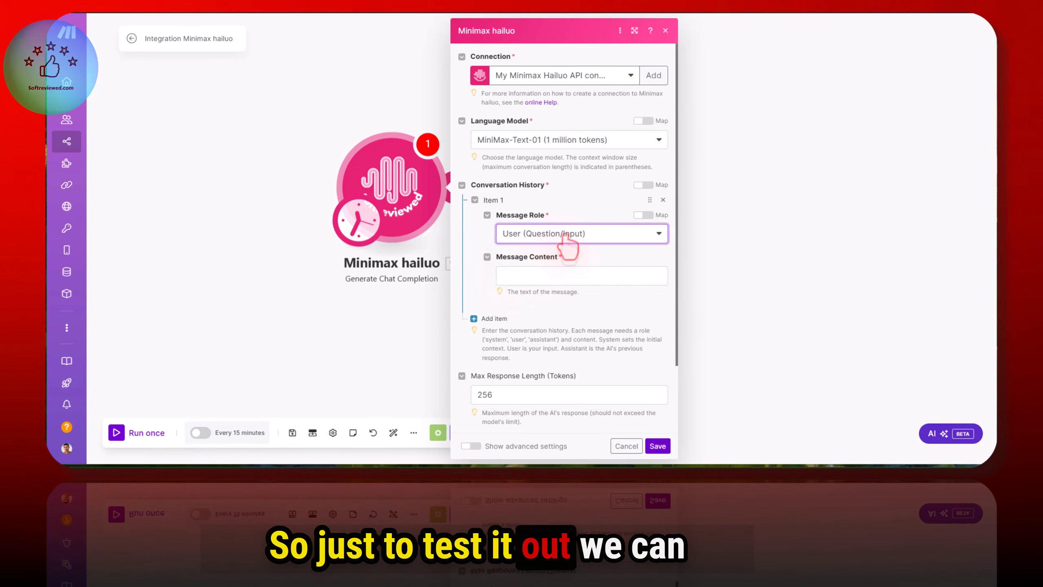
left_click(489, 319)
scroll(539, 297, "down", 3)
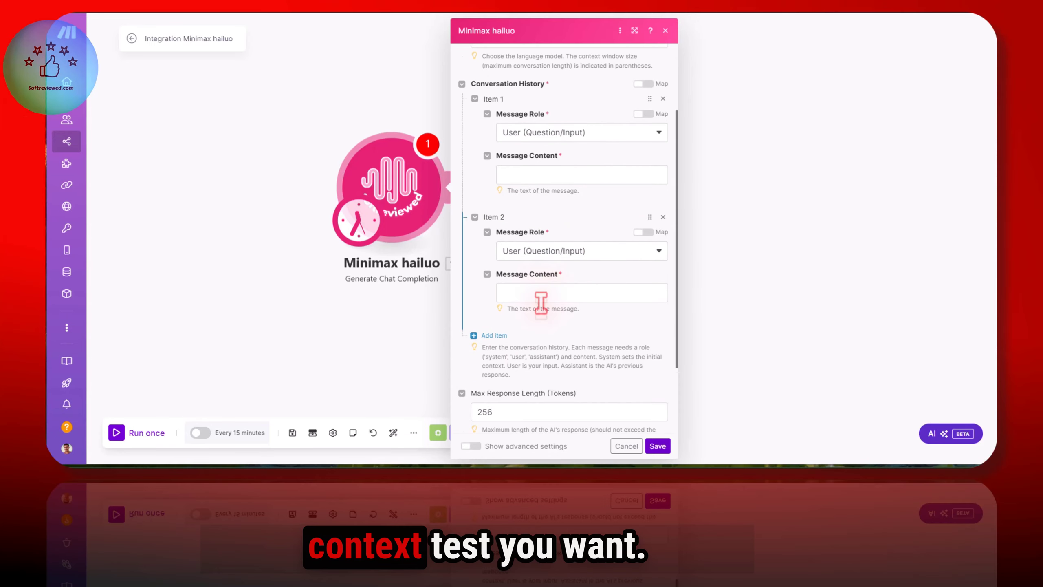
left_click(663, 216)
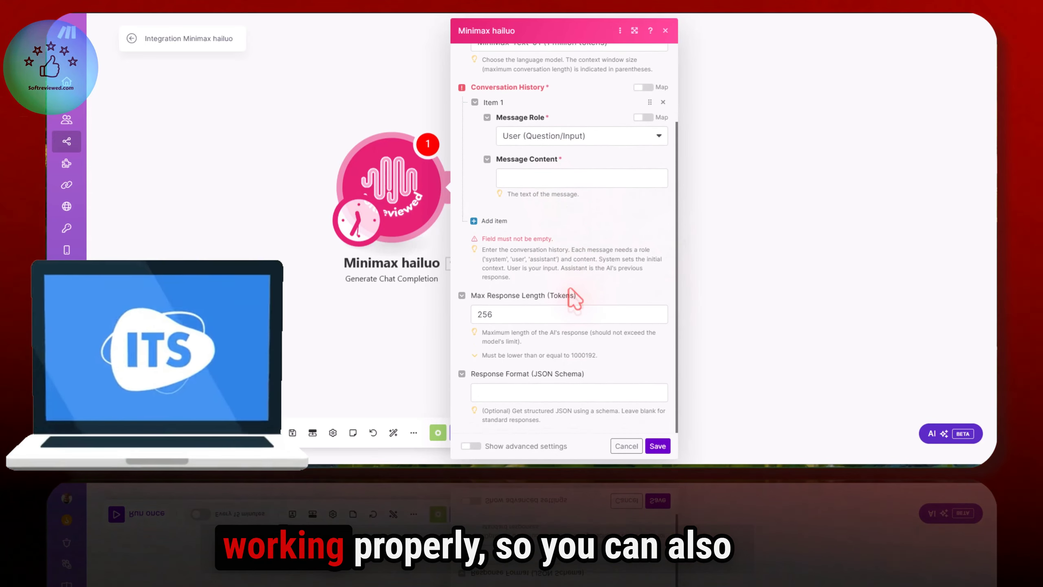
Show the module's advanced settings and examine the response length, temperature, Top P, streaming, masking and response format options.
left_click(538, 393)
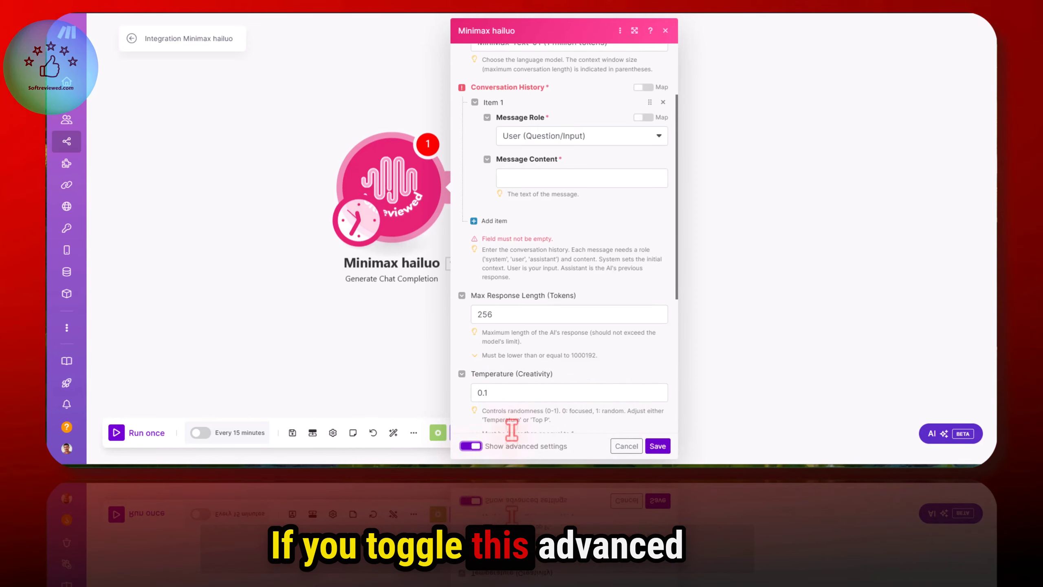
scroll(509, 431, "down", 5)
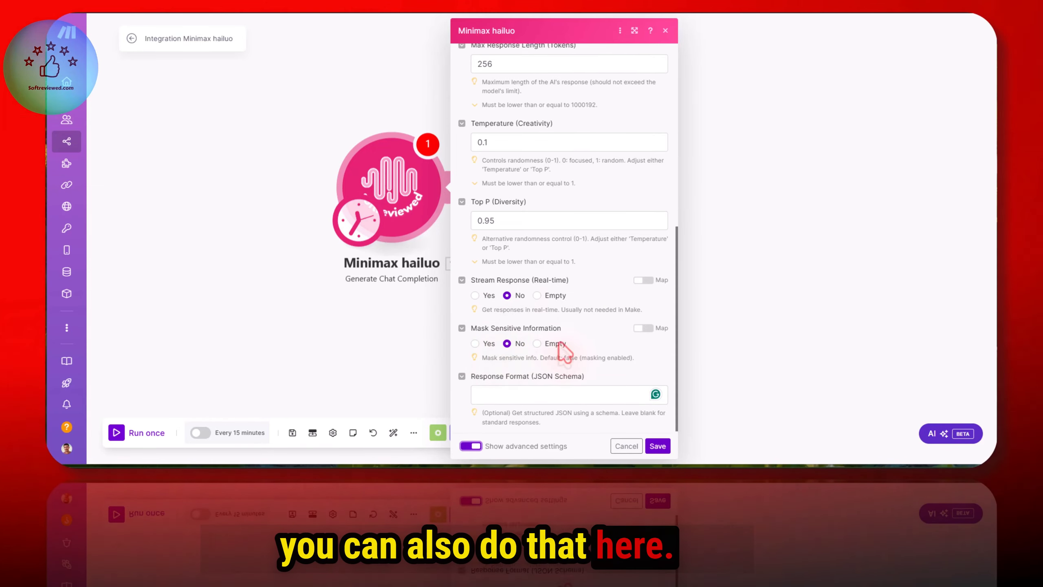
scroll(534, 352, "up", 3)
scroll(566, 350, "up", 2)
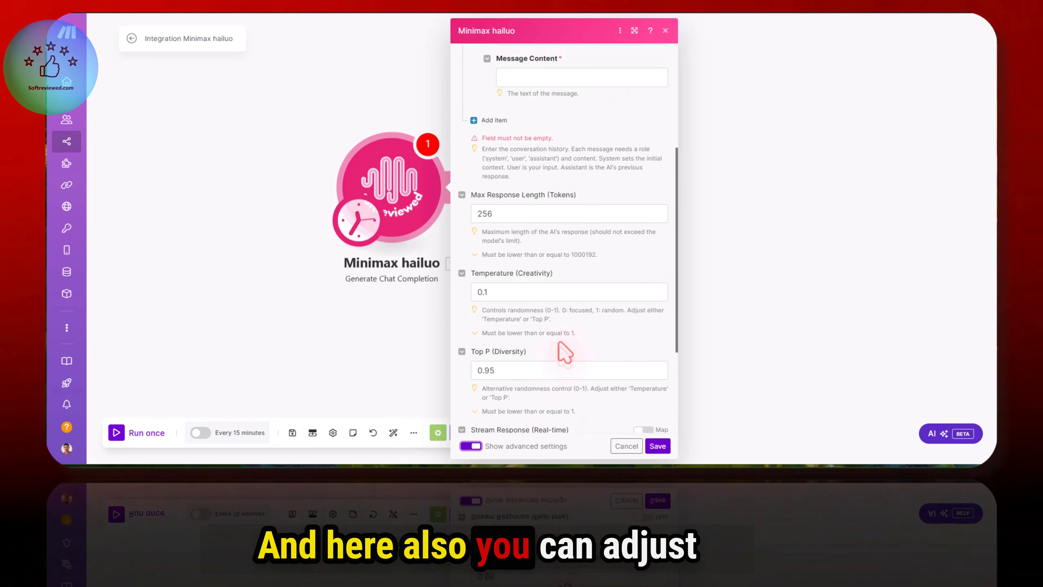
left_click(534, 265)
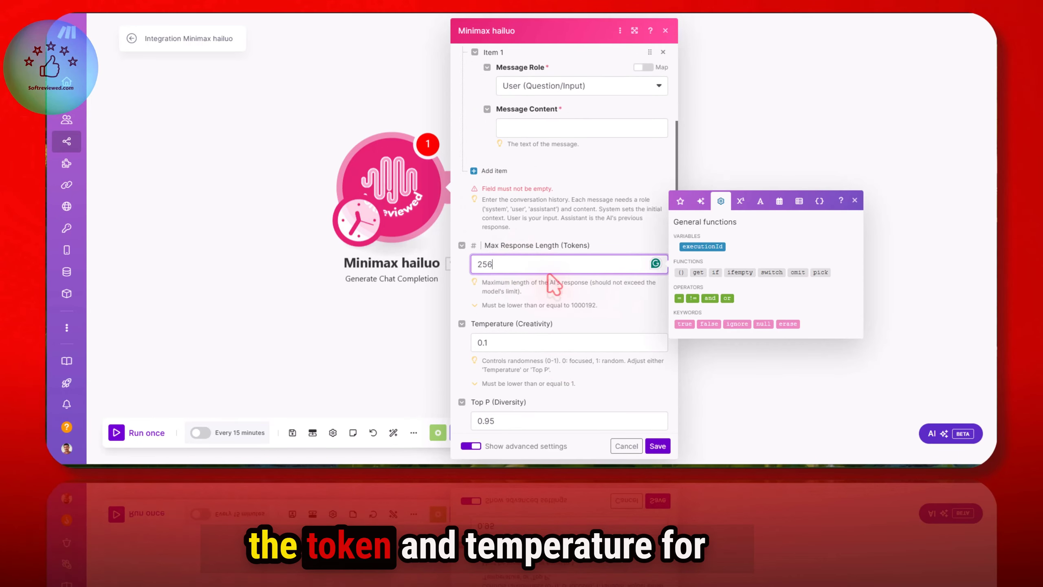
scroll(555, 280, "down", 2)
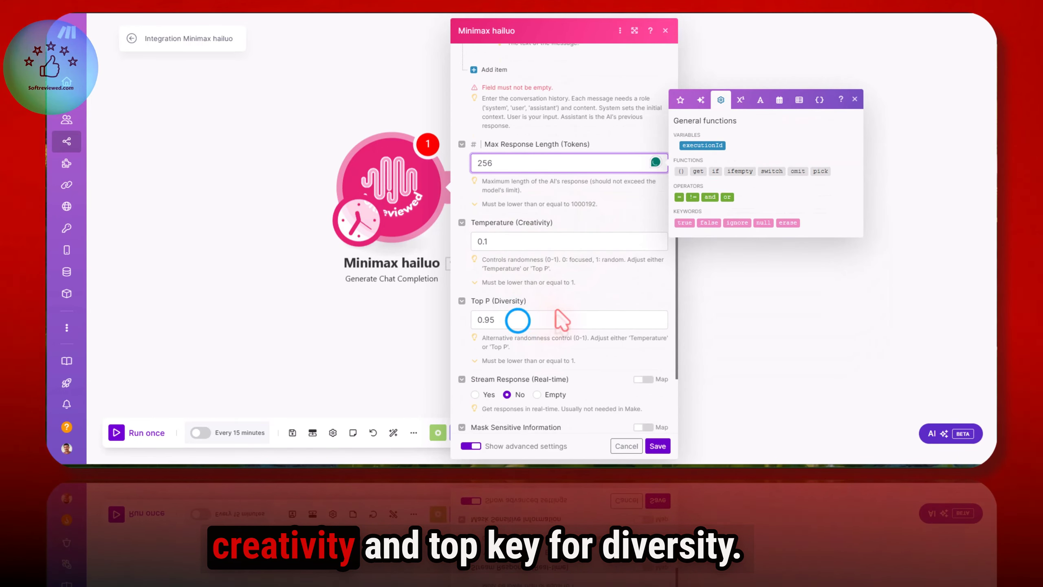
left_click(561, 320)
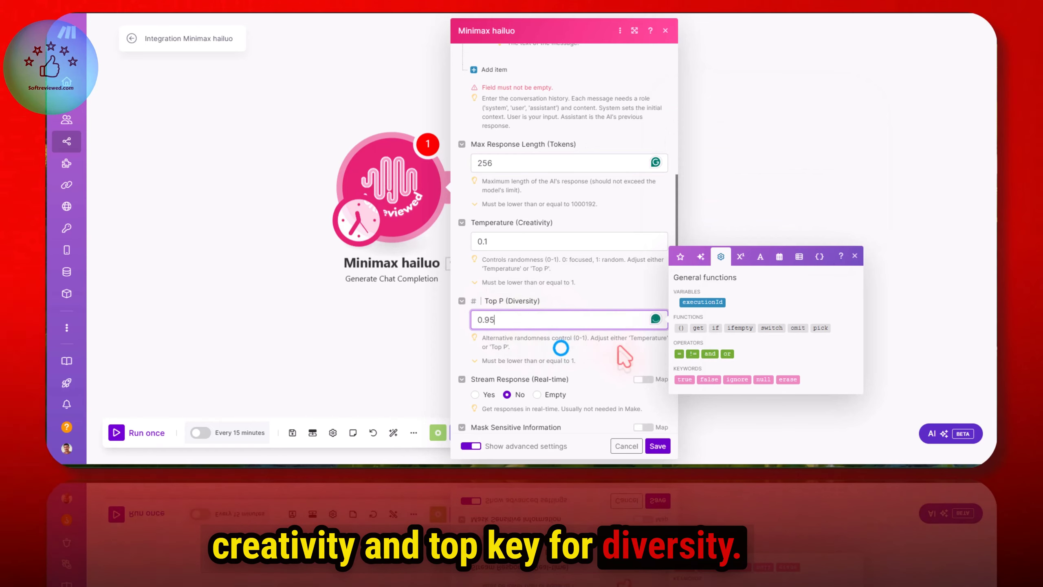
left_click(561, 348)
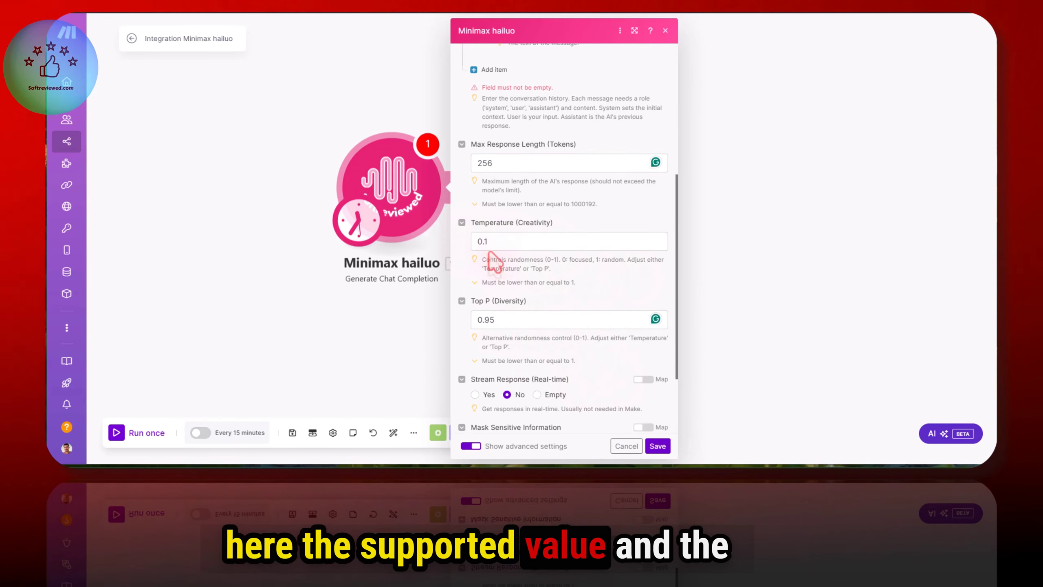
scroll(491, 263, "up", 1)
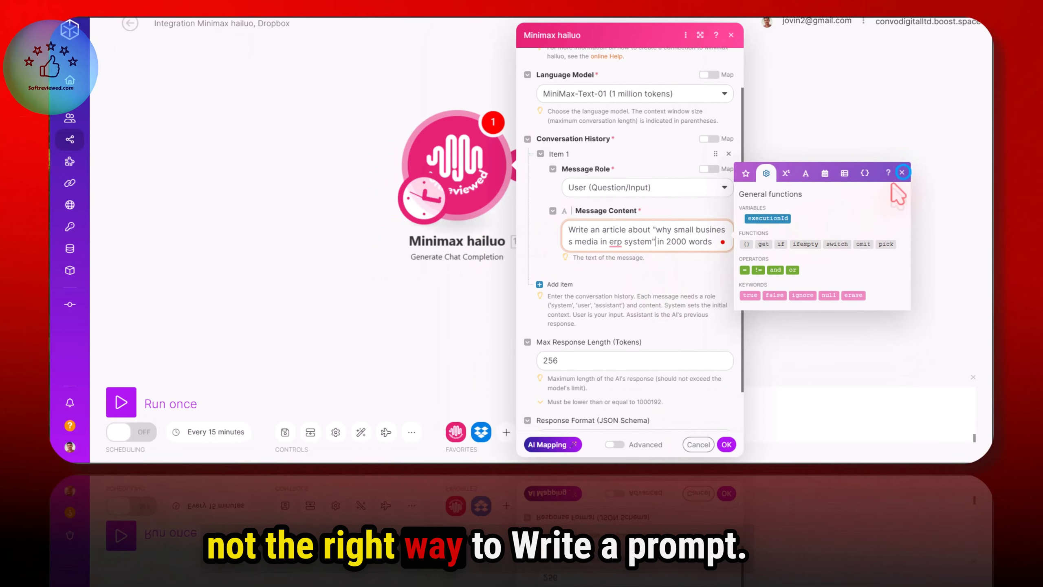
Set the chat completion's maximum response length to 10000 tokens, confirm the settings and run only this module.
left_click(901, 170)
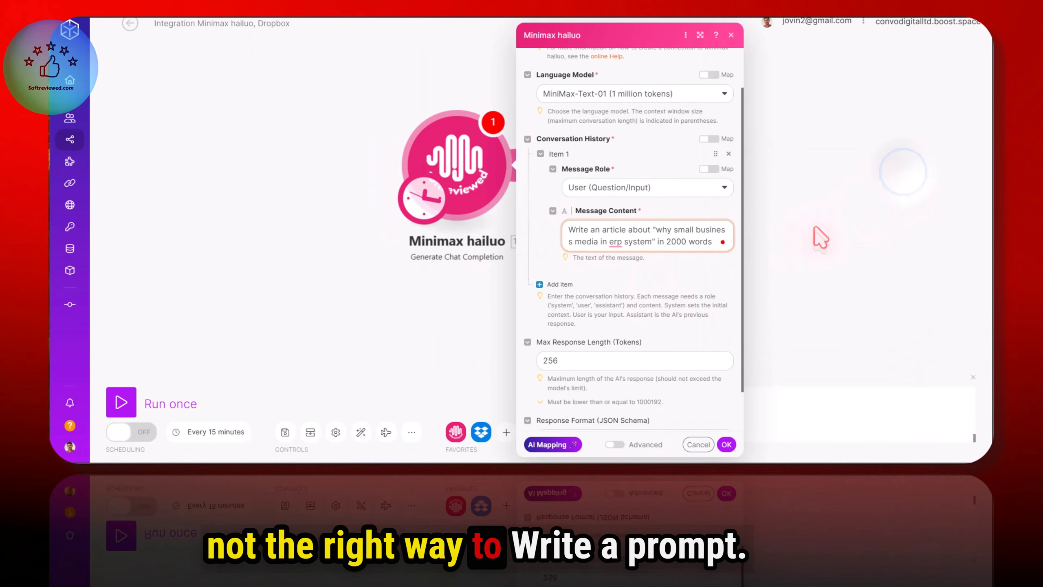
scroll(557, 263, "down", 1)
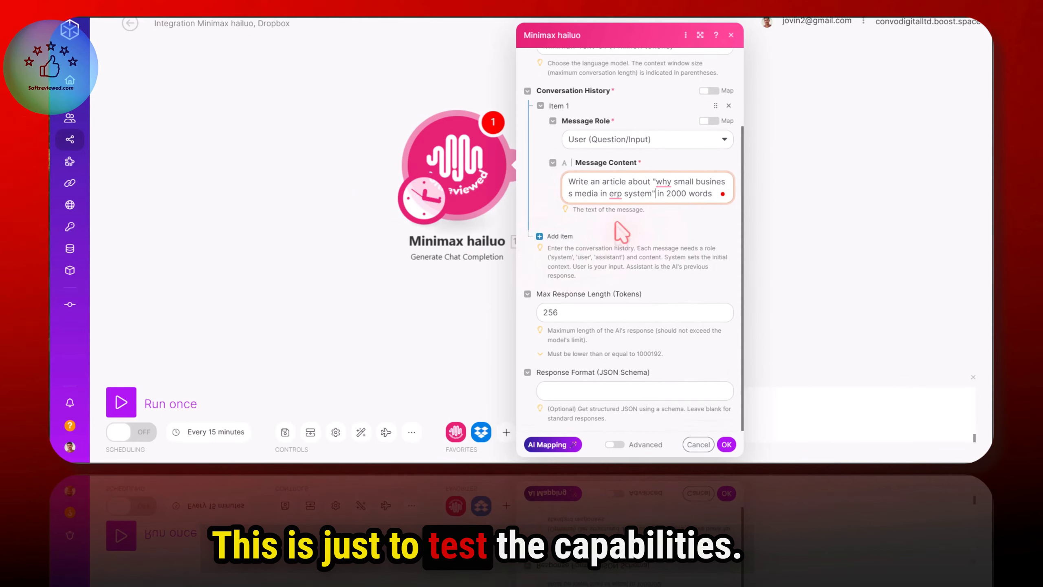
left_click(612, 311)
double_click(544, 312)
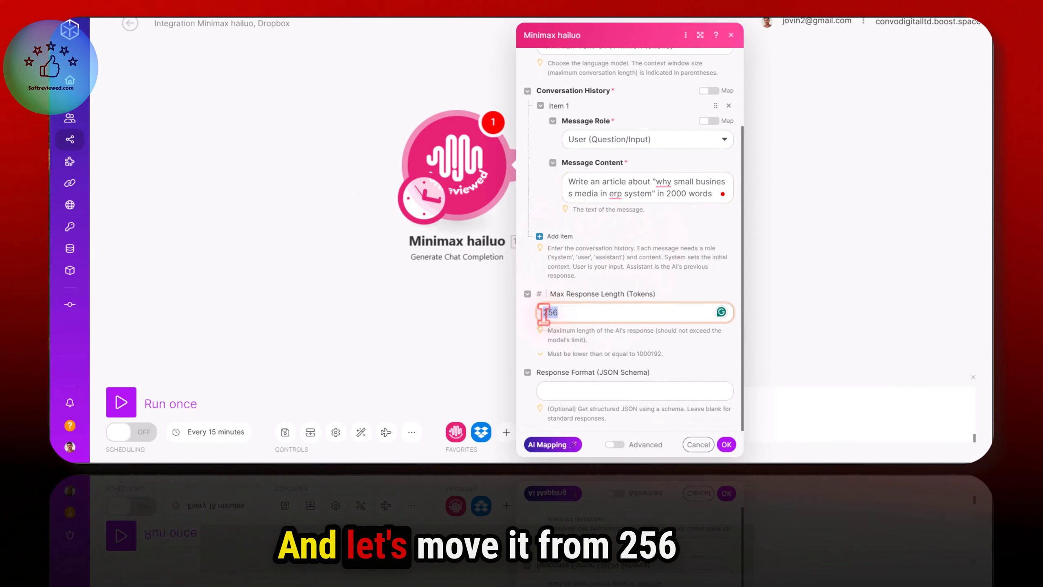
type("10000")
scroll(610, 280, "up", 1)
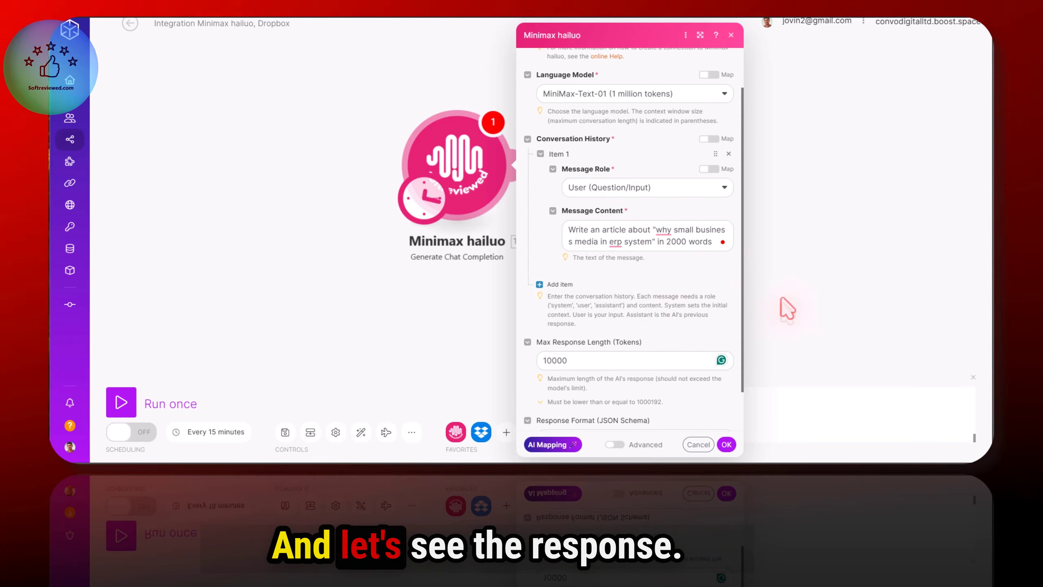
scroll(669, 289, "down", 1)
left_click(726, 445)
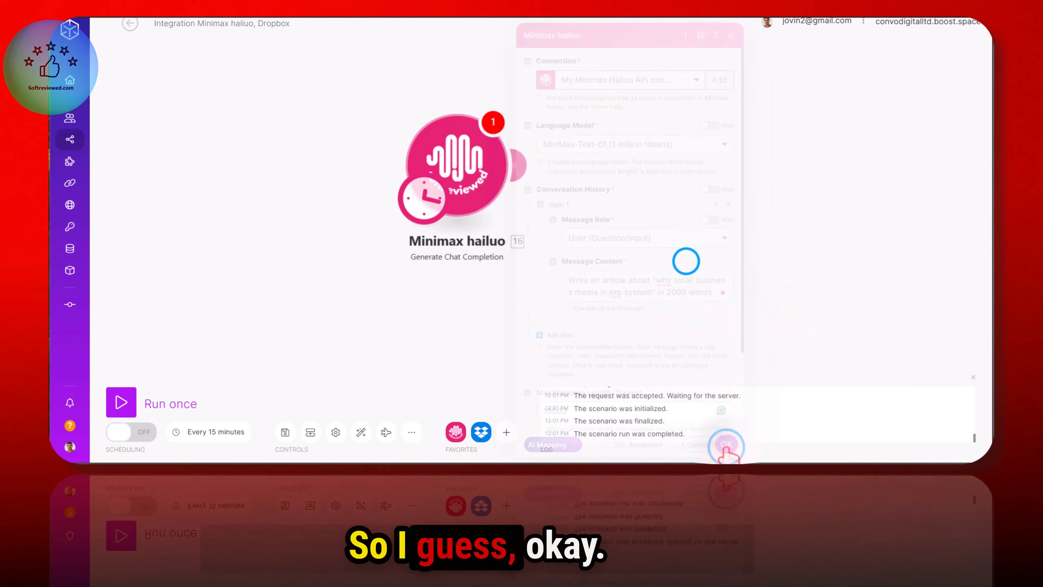
right_click(427, 190)
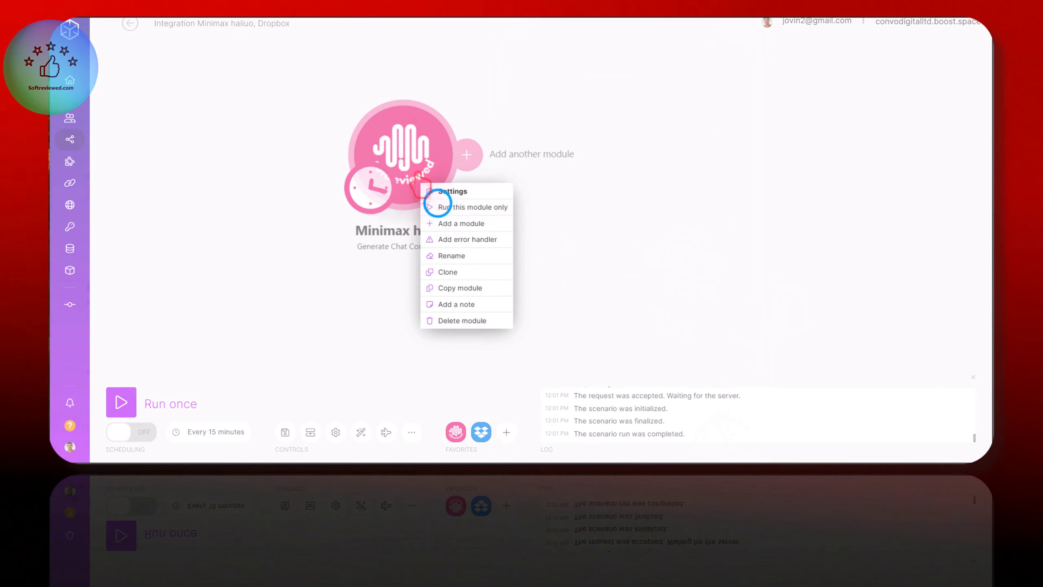
left_click(442, 207)
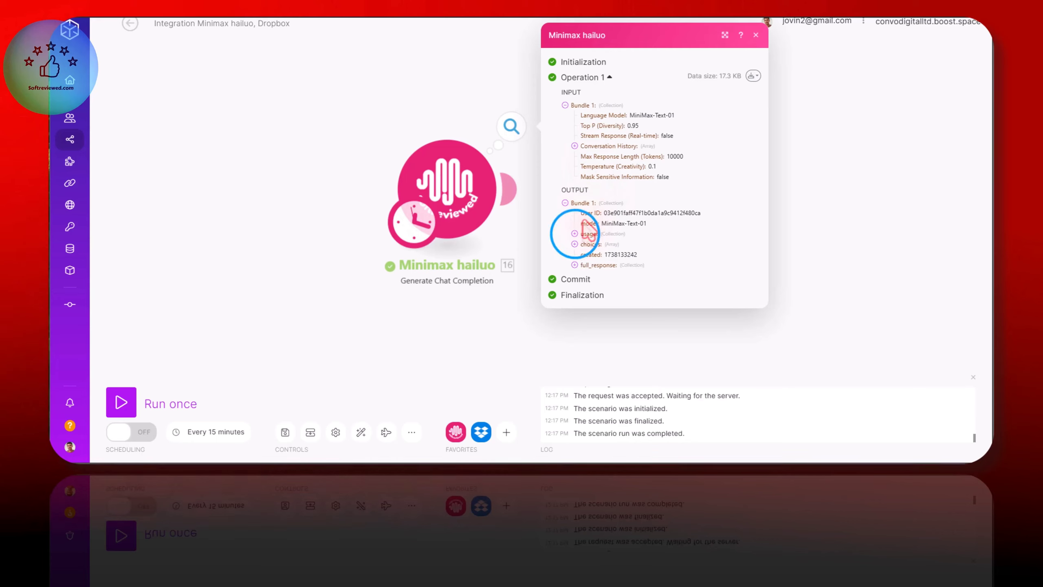
Expand the chat completion output's usage, choices and message content, and read the generated article through to its end.
left_click(575, 233)
left_click(574, 284)
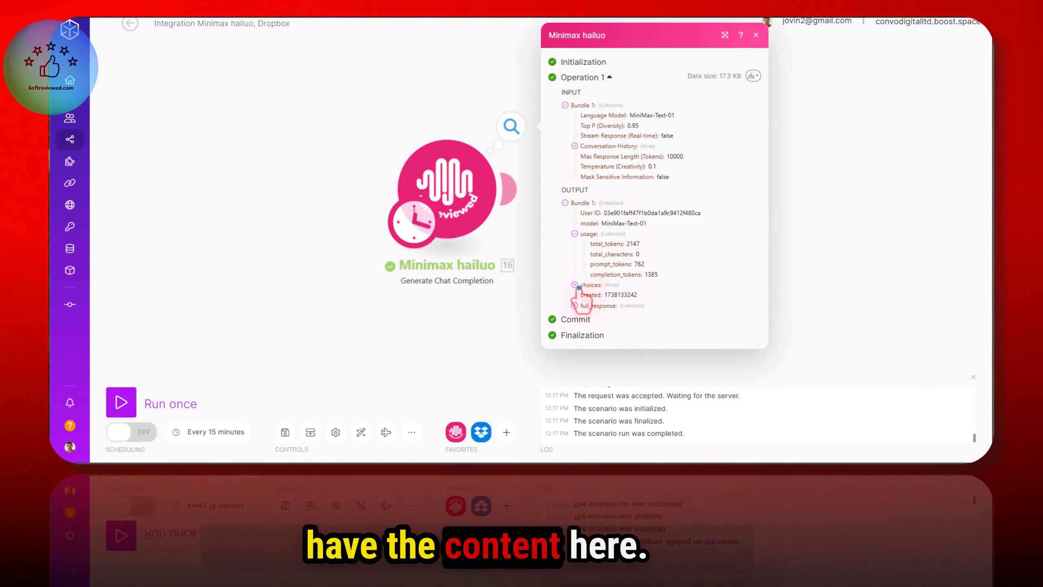
left_click(585, 295)
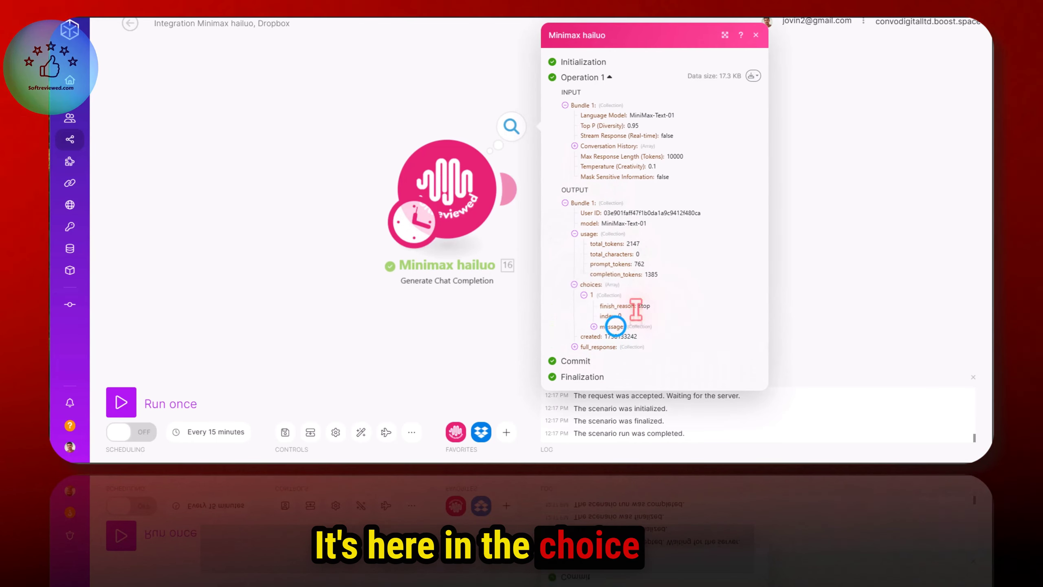
left_click(612, 327)
left_click(632, 335)
scroll(674, 263, "down", 7)
scroll(682, 238, "up", 3)
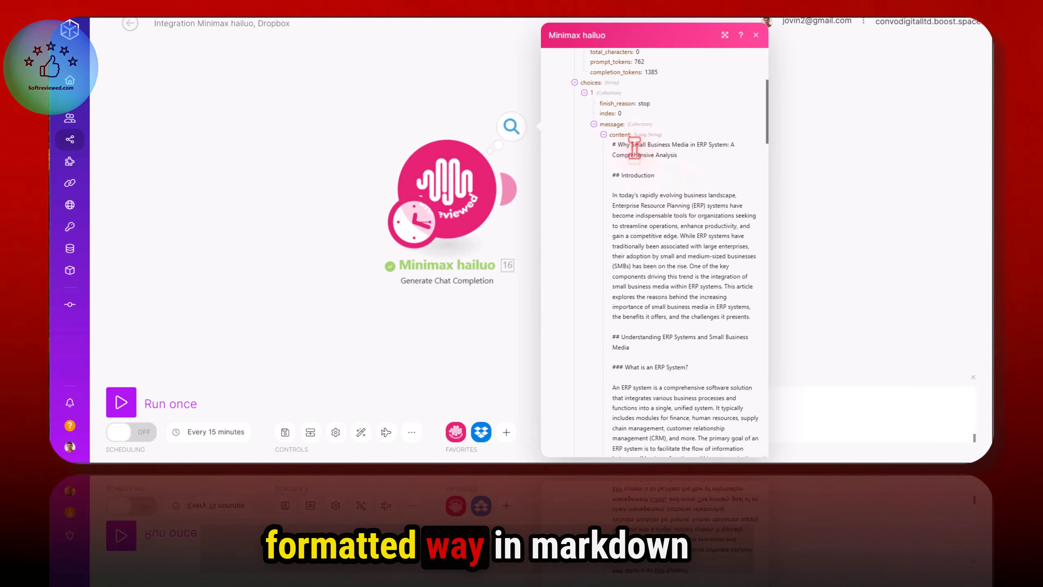
scroll(634, 150, "down", 15)
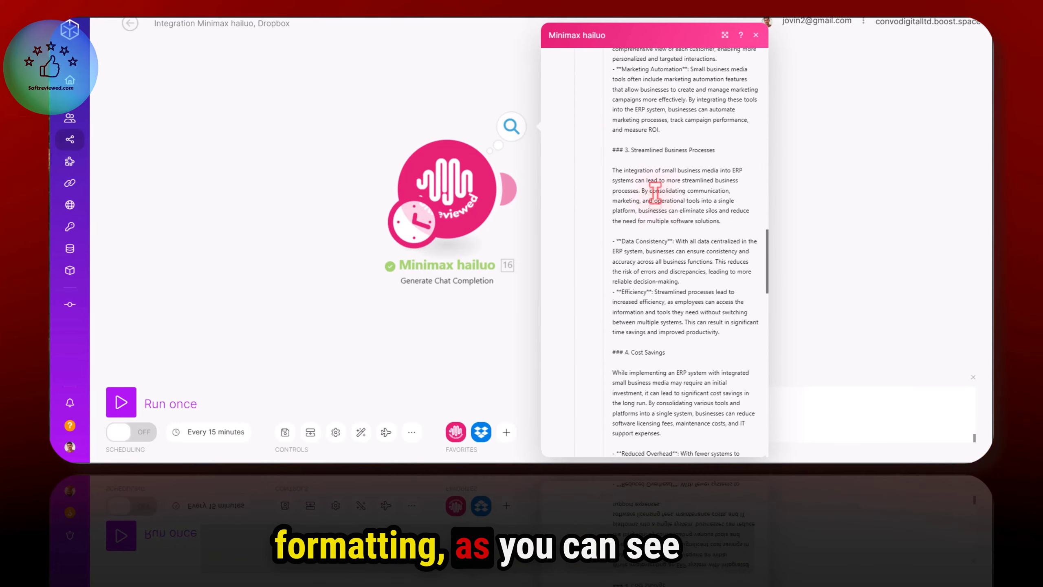
scroll(655, 191, "down", 15)
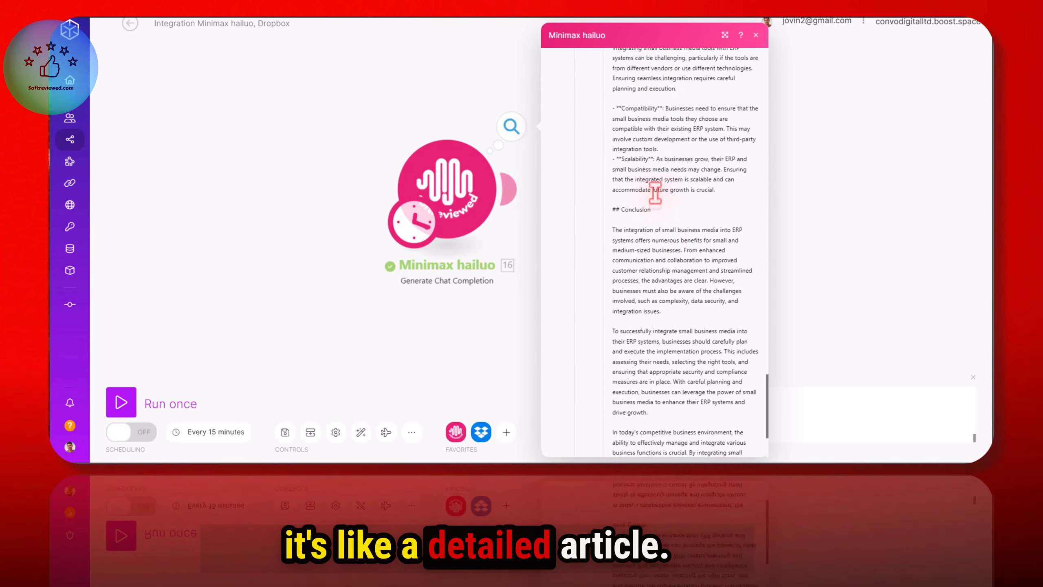
scroll(657, 201, "down", 5)
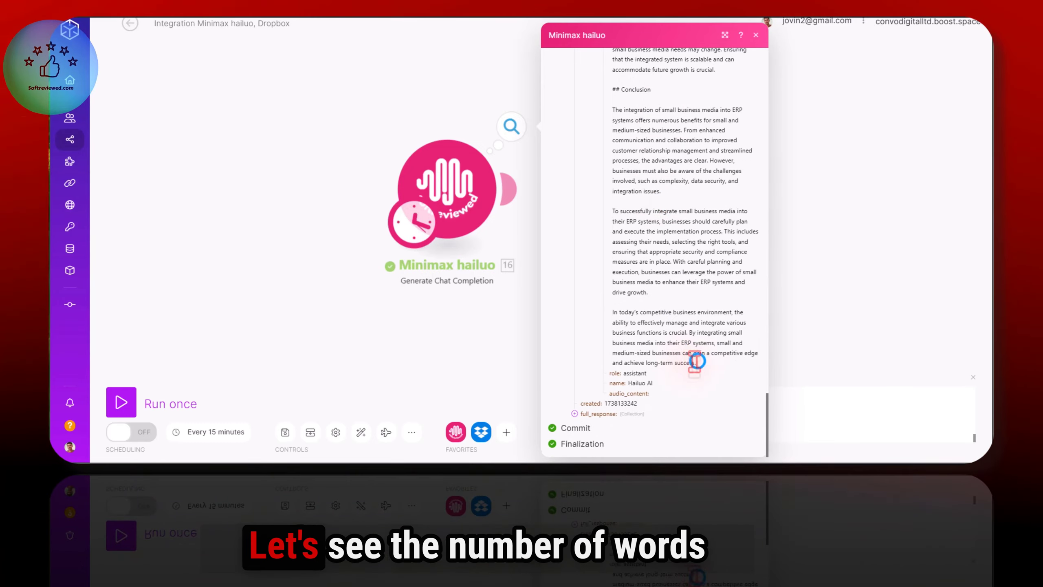
Check the word count of the generated article in the message content and close the module output.
left_click_drag(696, 361, 620, 62)
right_click(621, 76)
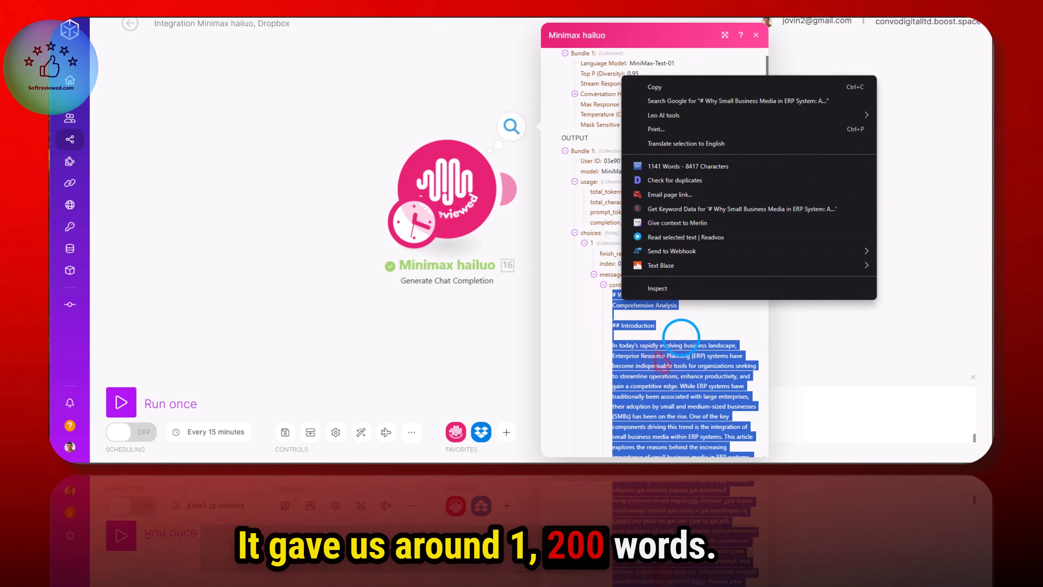
left_click(681, 337)
left_click(681, 337)
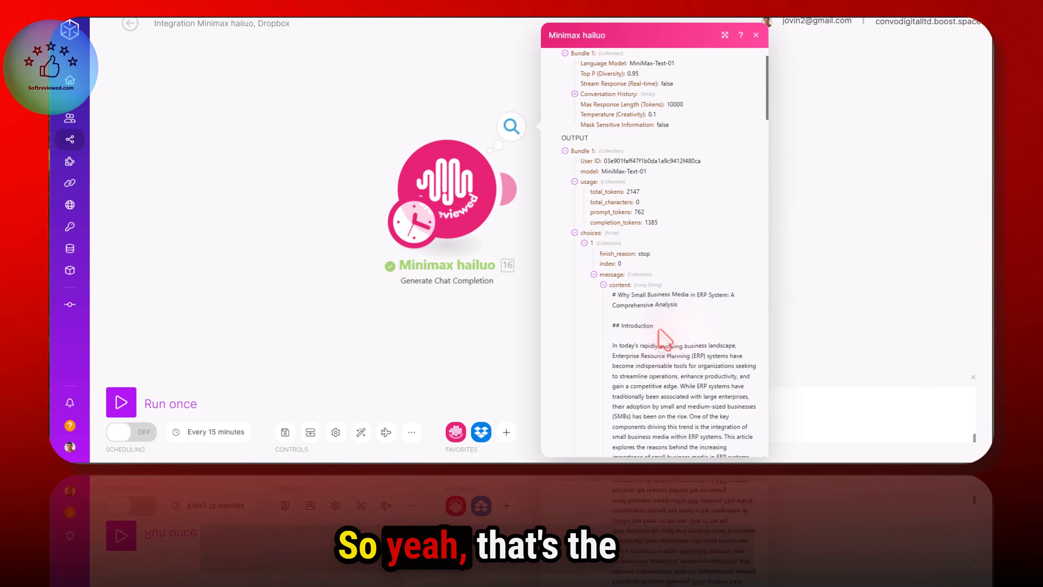
left_click(755, 35)
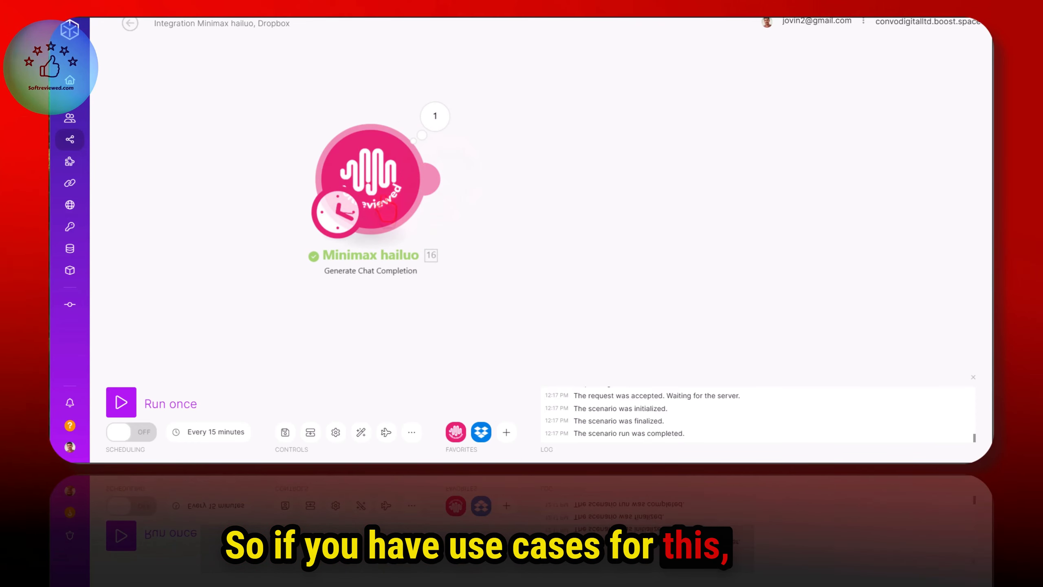
Add a Minimax hailuo Generate Chat Completion (Image Input) module and delete the original Generate Chat Completion module.
left_click(427, 180)
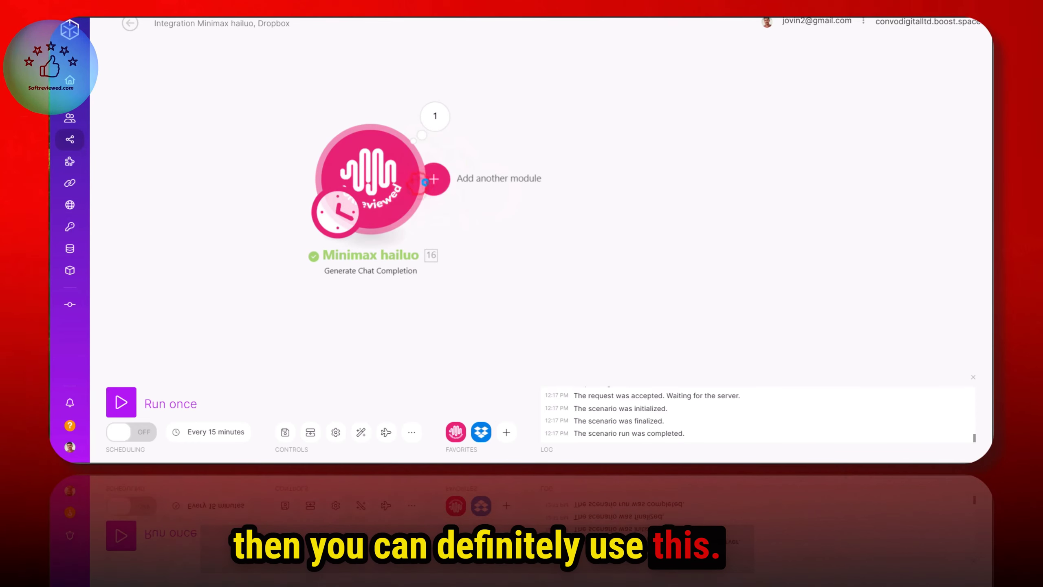
left_click(756, 202)
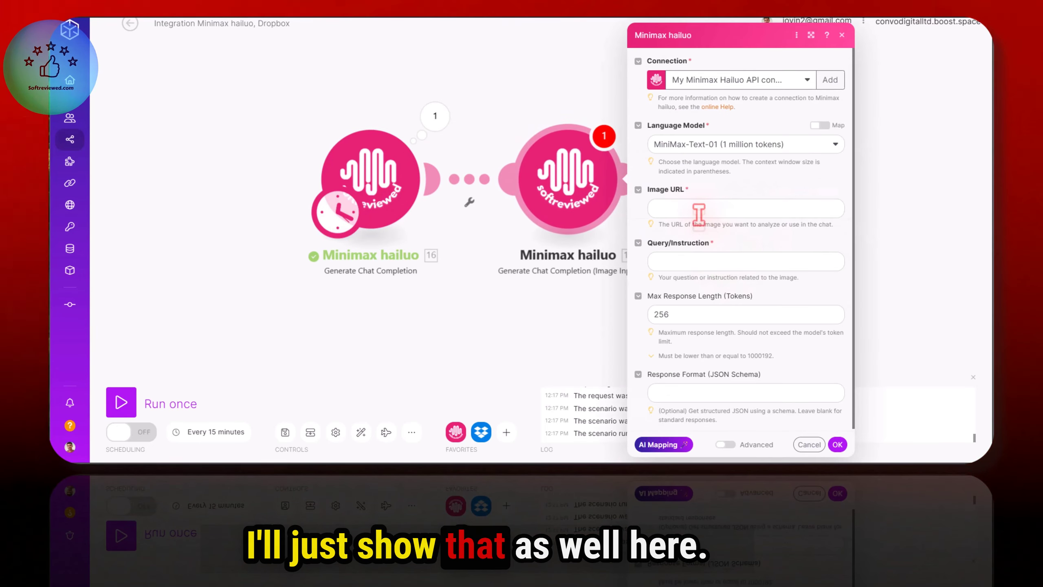
right_click(397, 194)
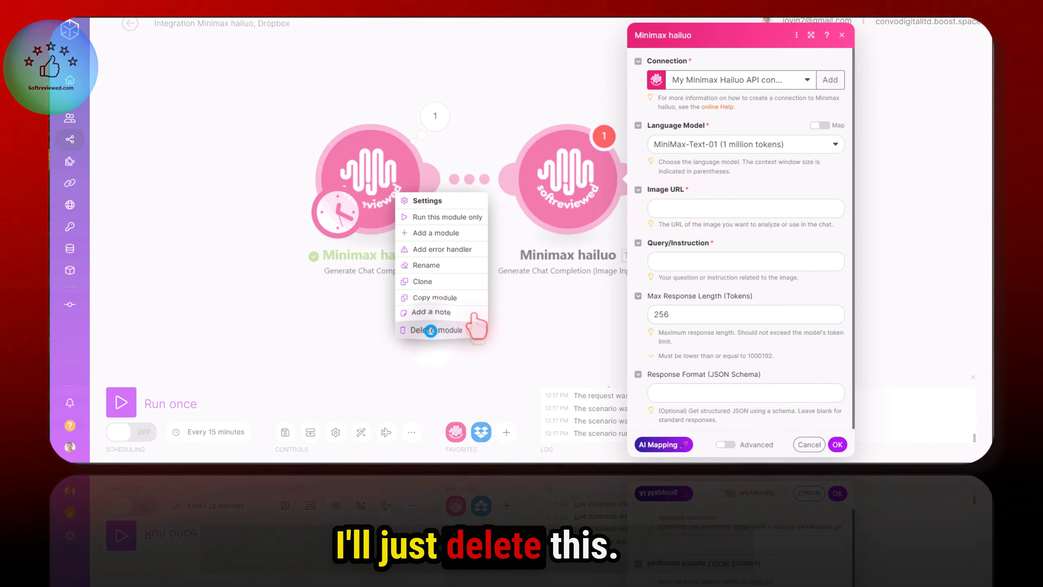
left_click(431, 330)
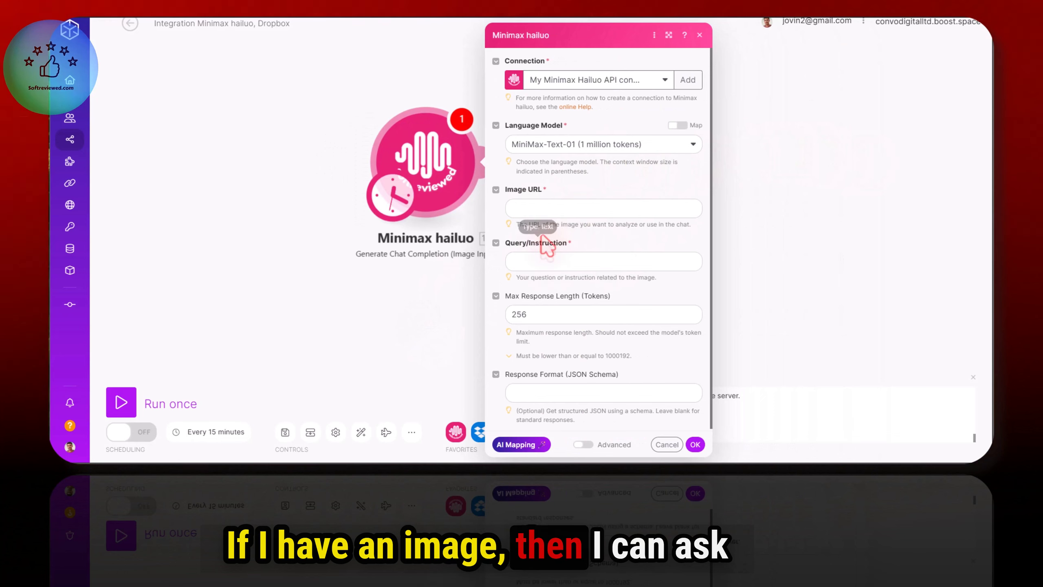
Set the image-input chat completion's maximum response length to 10000 tokens.
double_click(533, 313)
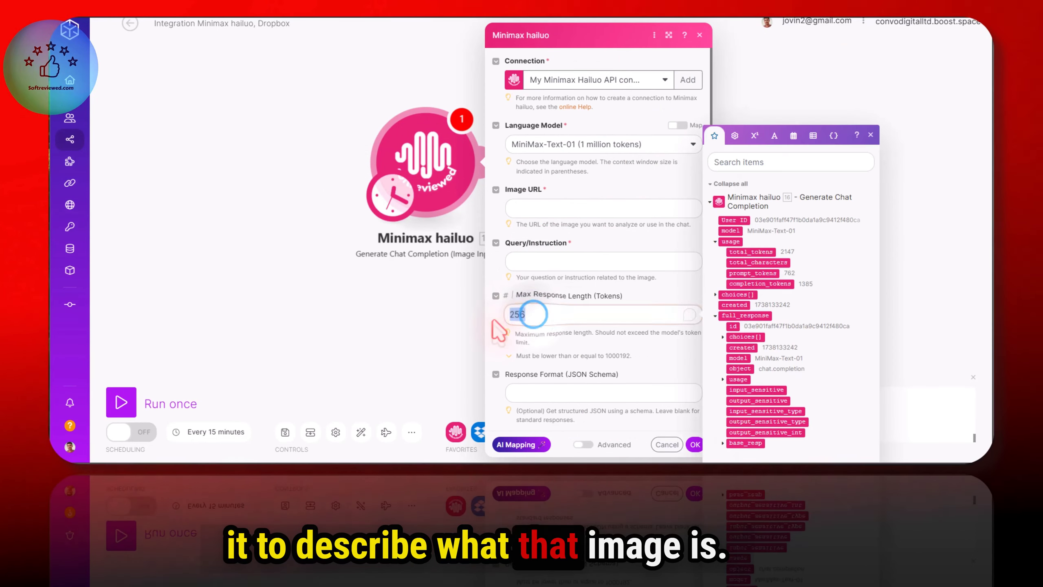
type("10000")
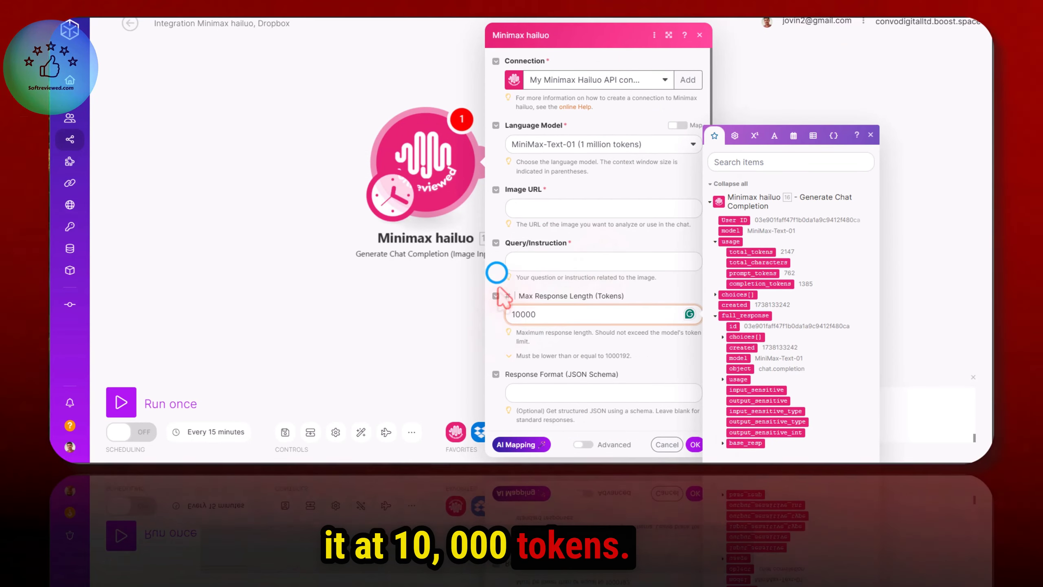
left_click(541, 263)
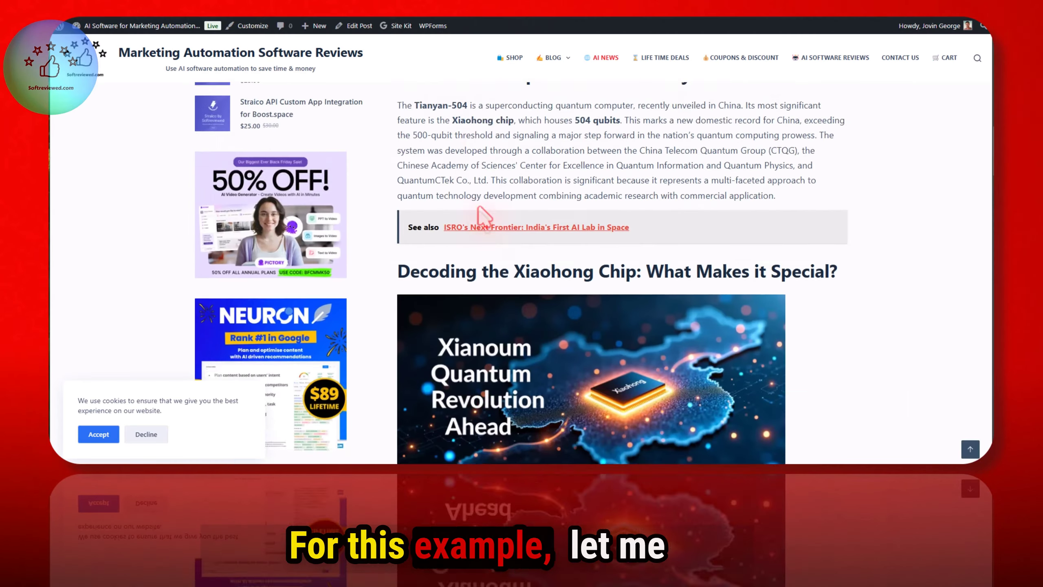
Switch to the Marketing Automation Software Reviews website and open the AI news article about NVIDIA stock and DeepSeek's Janus Pro.
scroll(463, 191, "down", 10)
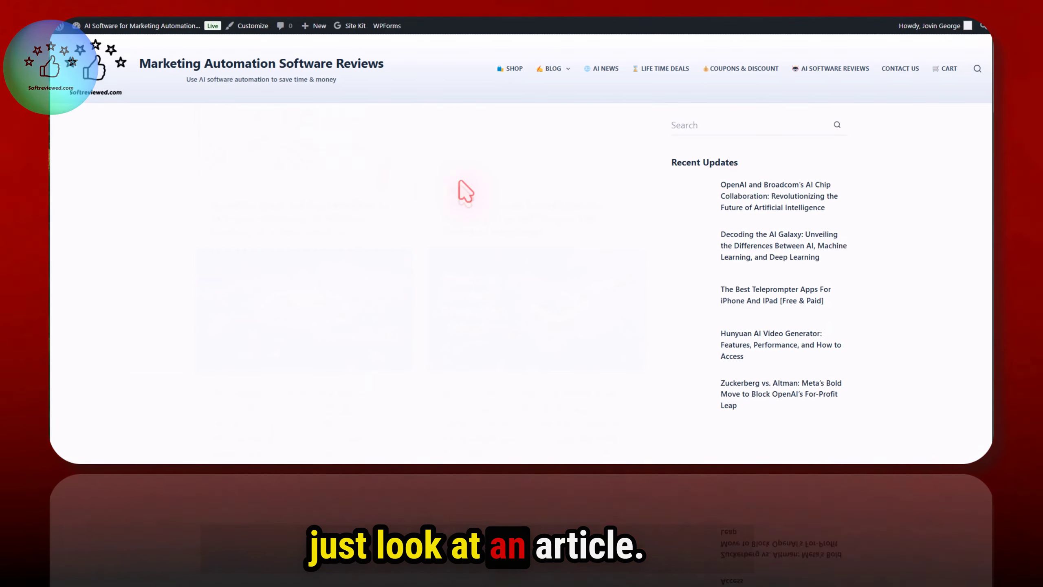
scroll(540, 191, "down", 10)
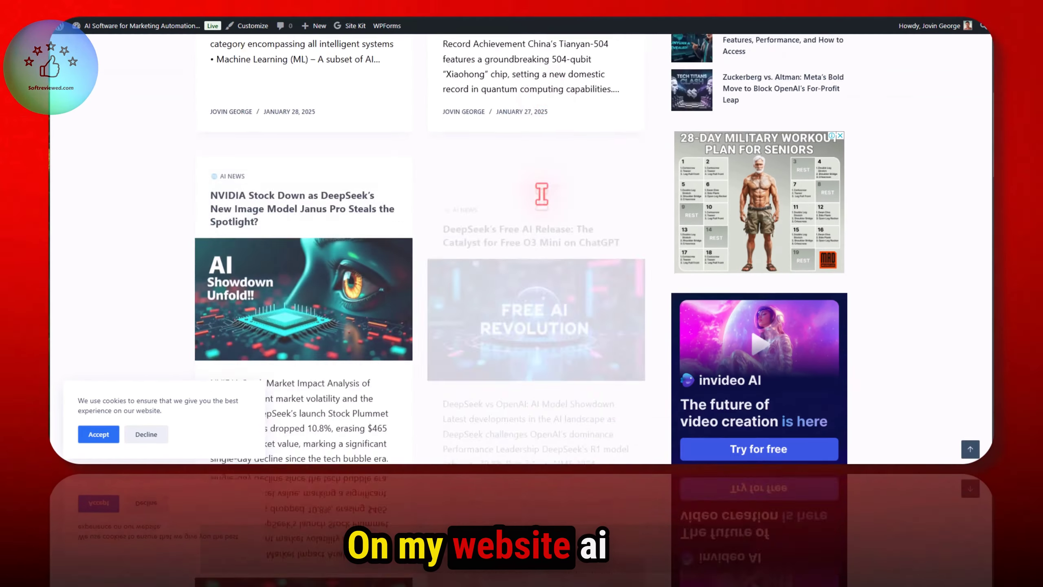
left_click(385, 204)
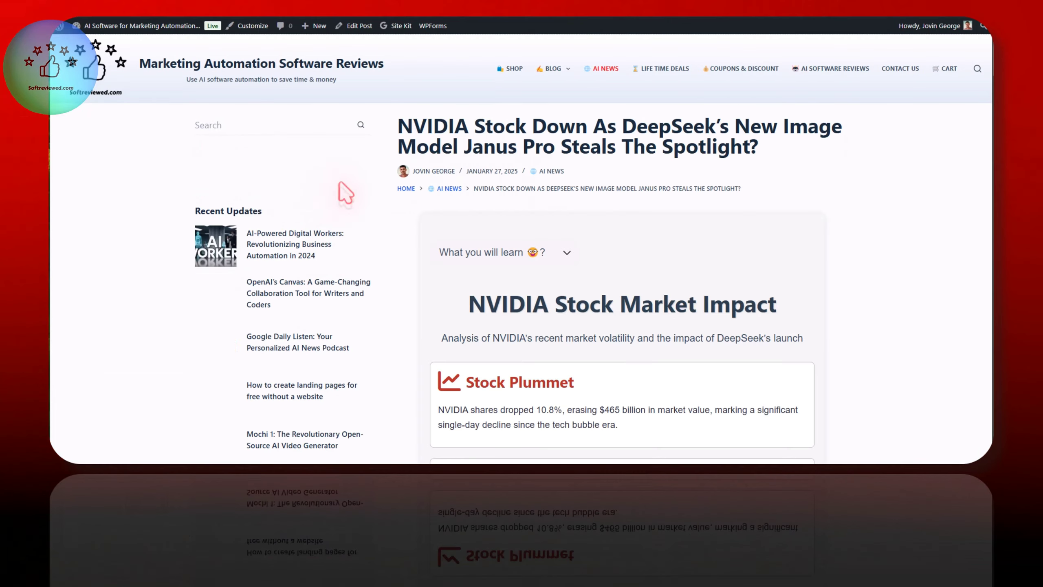
Find the "AI Showdown Unfold!!" image in the NVIDIA article and copy its image address.
scroll(624, 218, "down", 8)
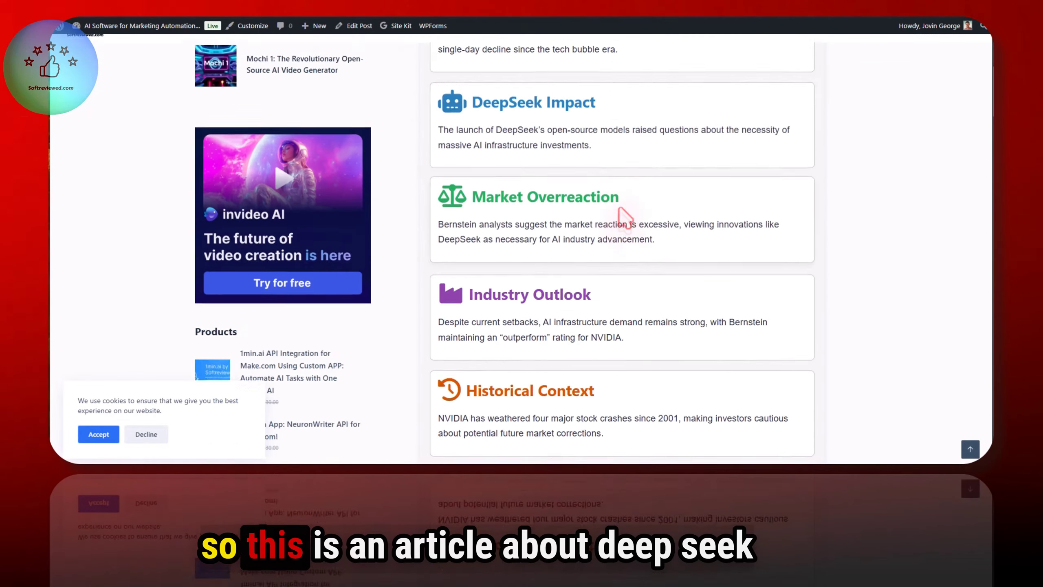
scroll(624, 218, "up", 6)
scroll(622, 217, "up", 3)
scroll(534, 203, "down", 12)
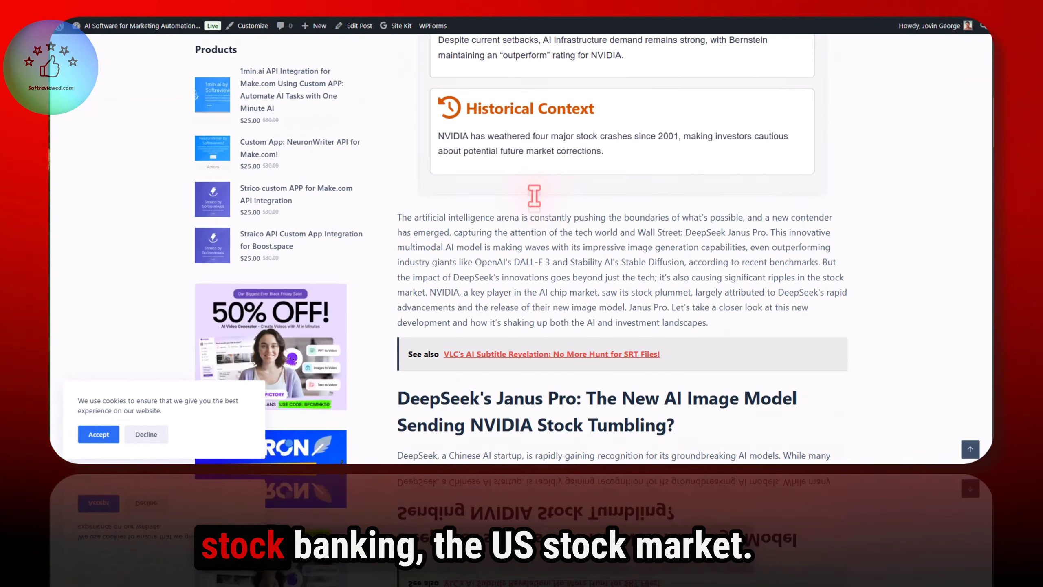
scroll(534, 197, "down", 8)
scroll(386, 148, "up", 1)
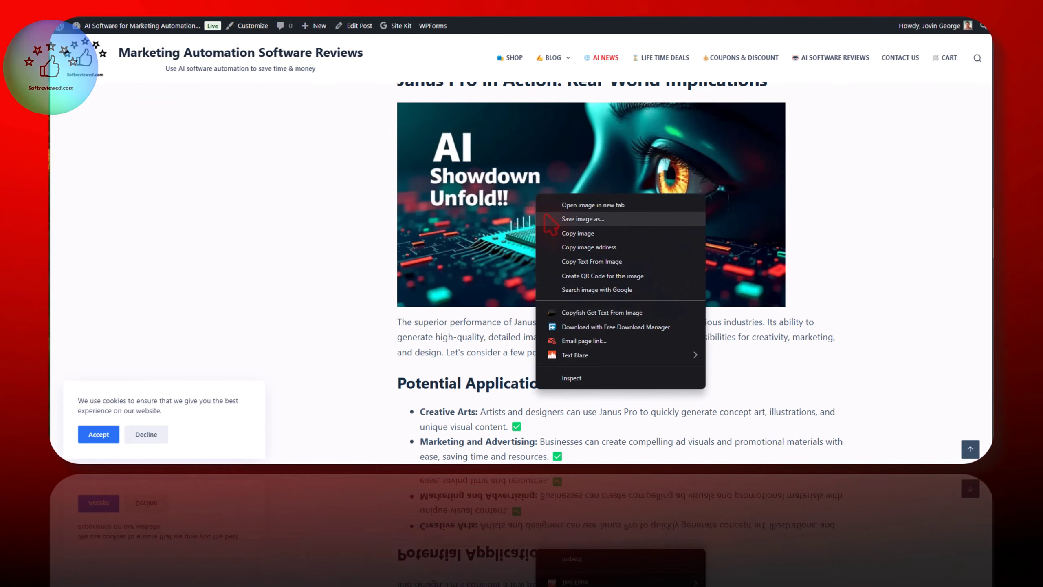
left_click(555, 247)
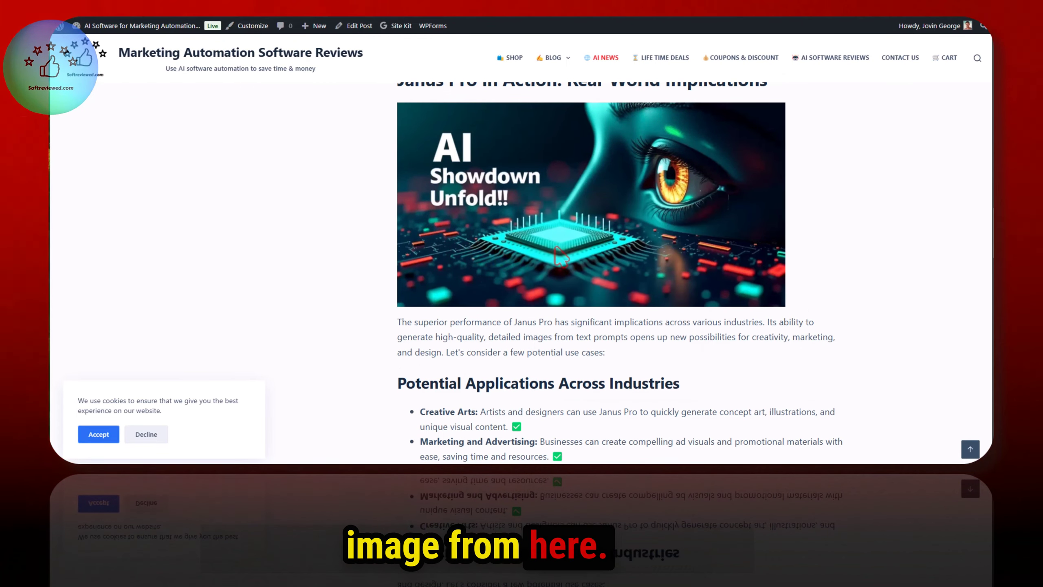
right_click(547, 223)
left_click(592, 276)
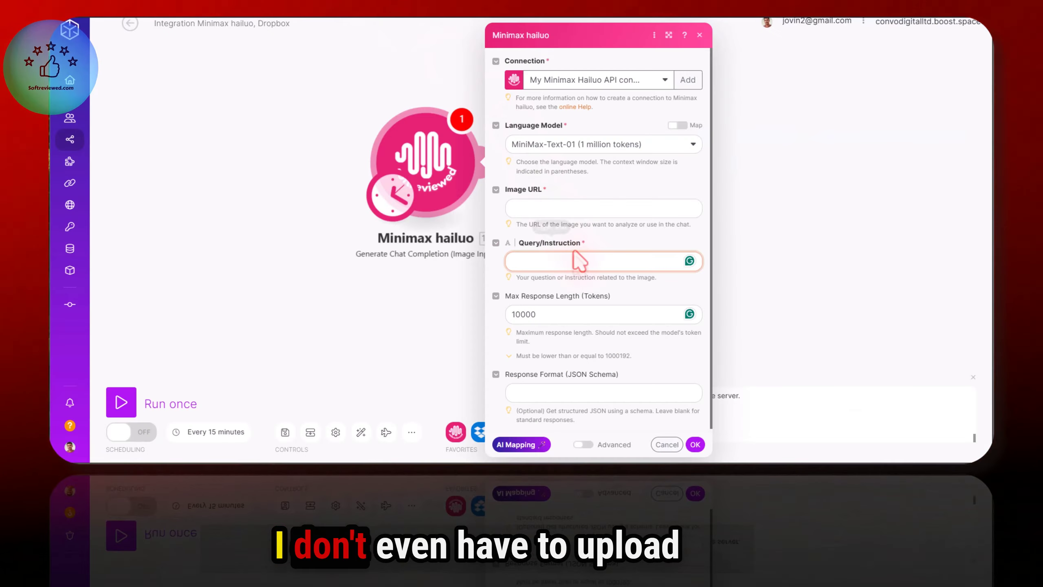
Return to the Make scenario and paste the copied image address as the module's Image URL.
left_click(542, 205)
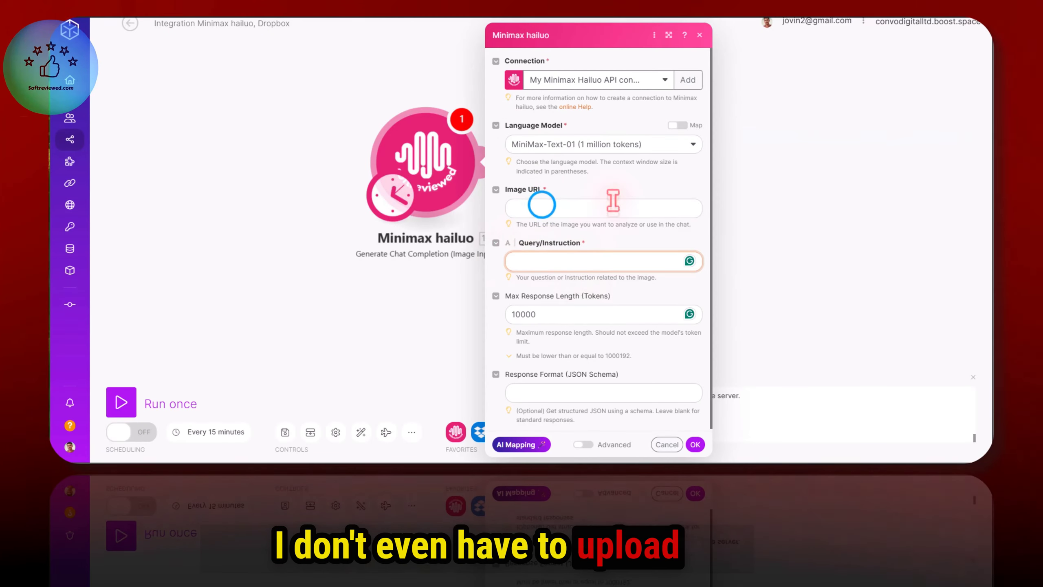
right_click(546, 207)
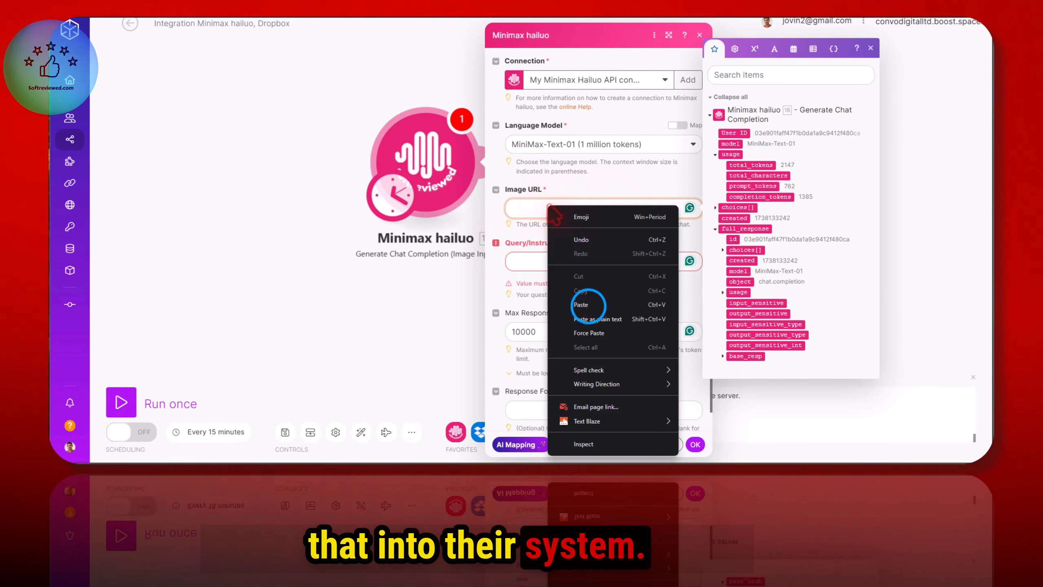
left_click(583, 301)
left_click(596, 190)
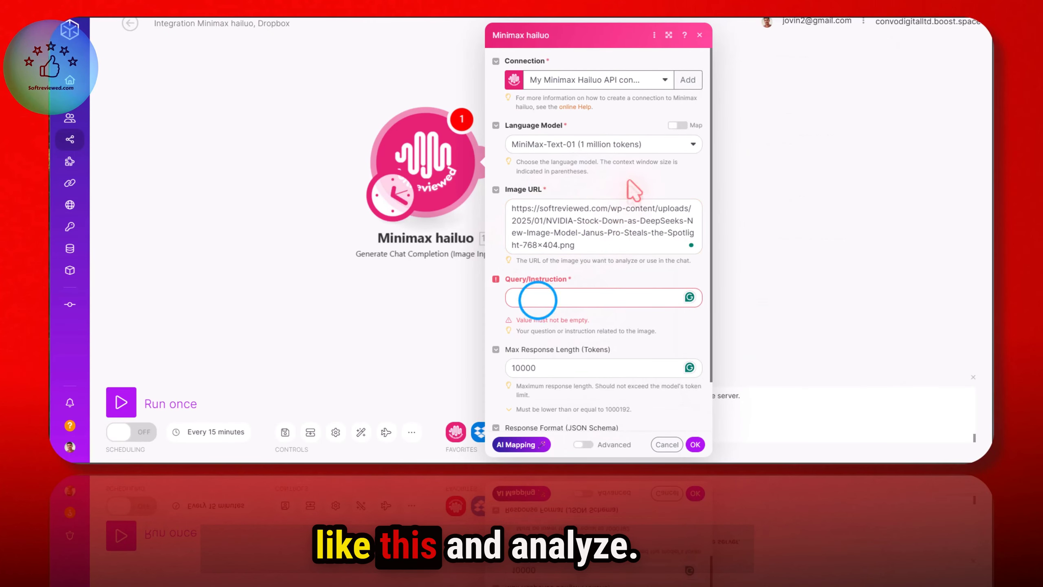
Enter "Please explain what this image is about?" as the module's query/instruction.
left_click(538, 300)
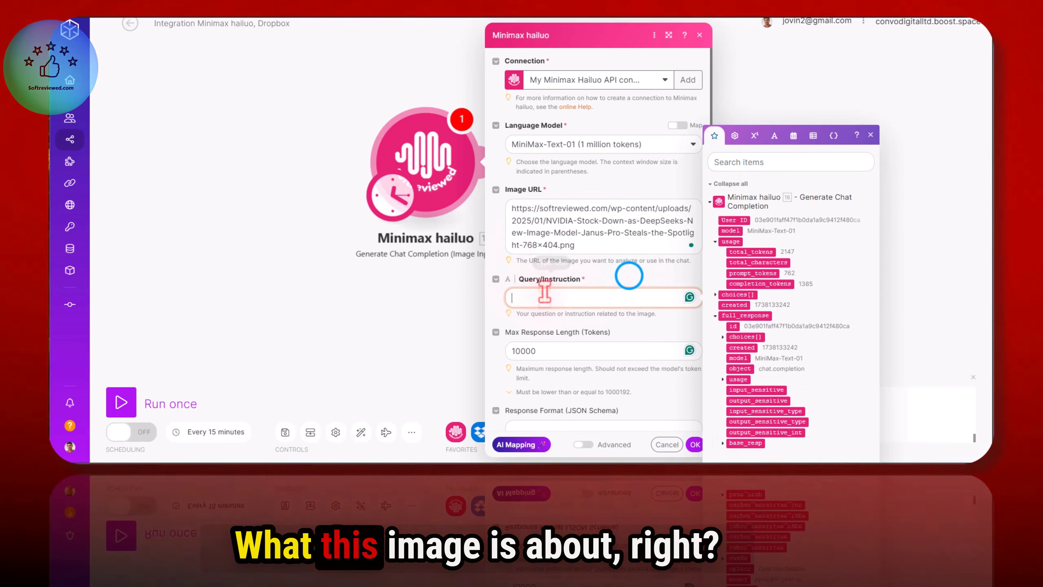
left_click(628, 275)
left_click(568, 303)
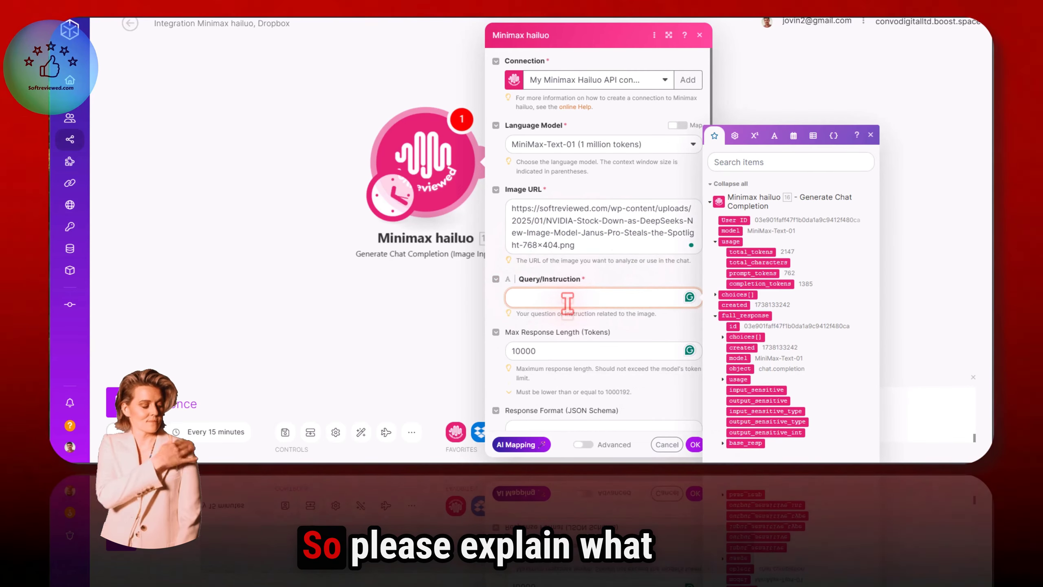
type("Please explain")
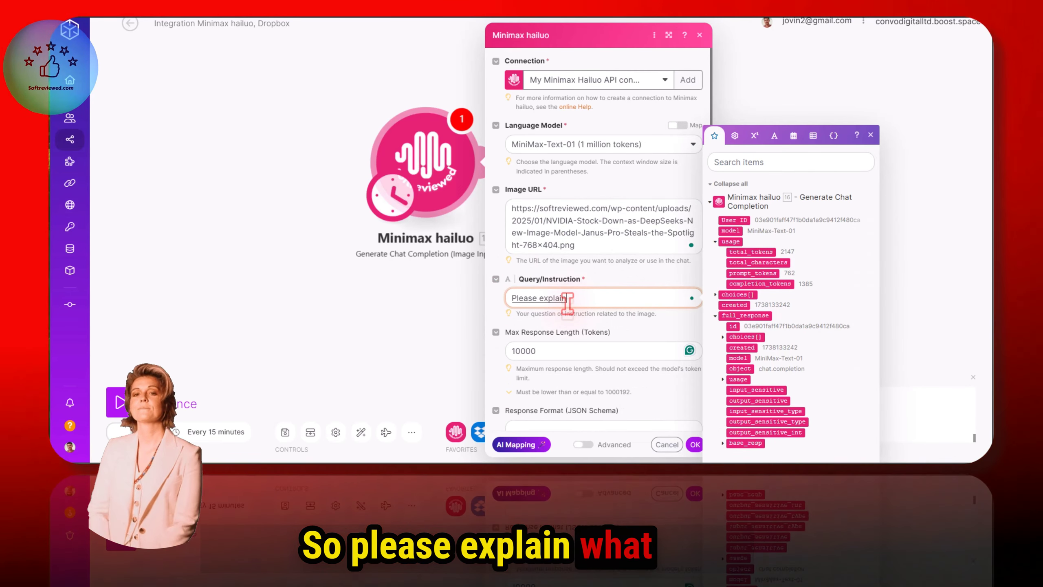
type(" what this image is about?")
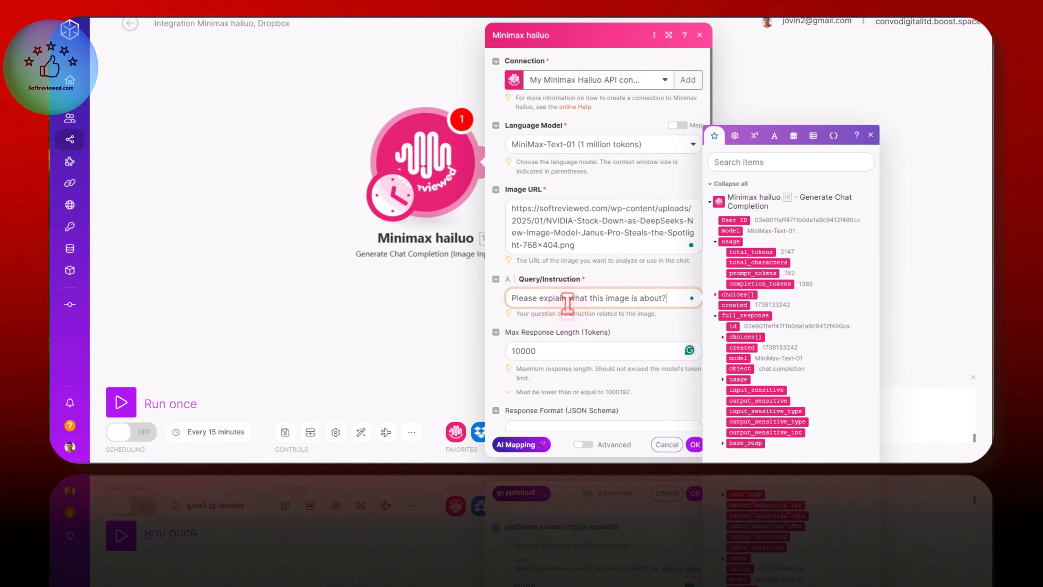
left_click(656, 331)
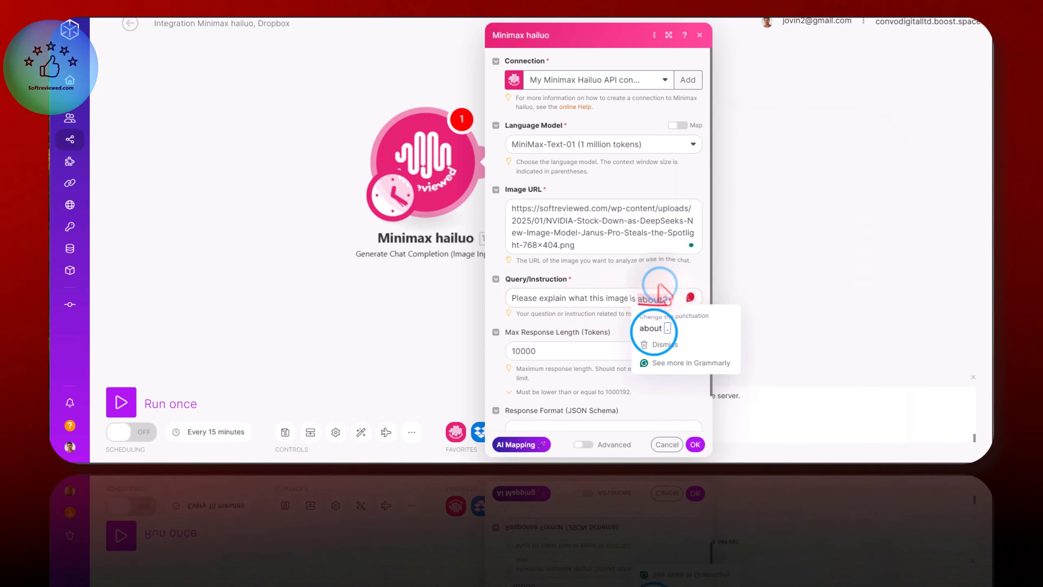
Show the image-input module's advanced settings and examine the temperature, Top P, streaming, masking and response format options.
scroll(657, 337, "down", 1)
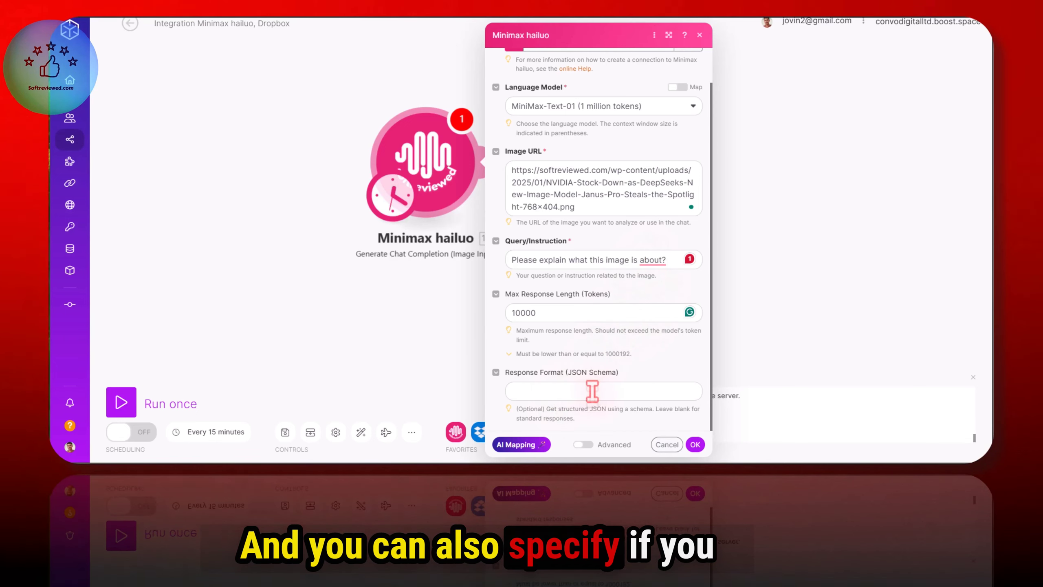
left_click(584, 444)
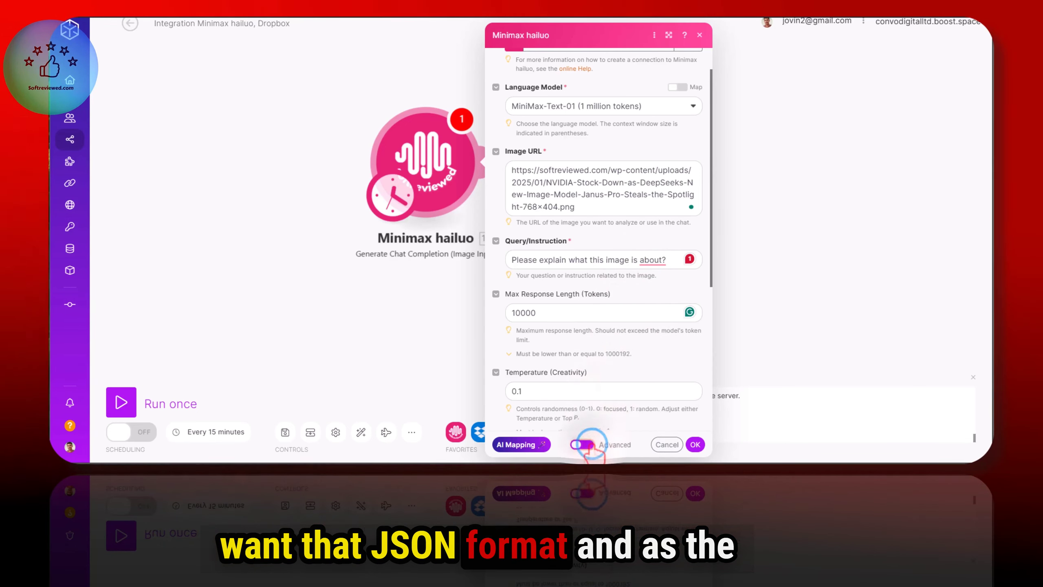
scroll(624, 380, "down", 6)
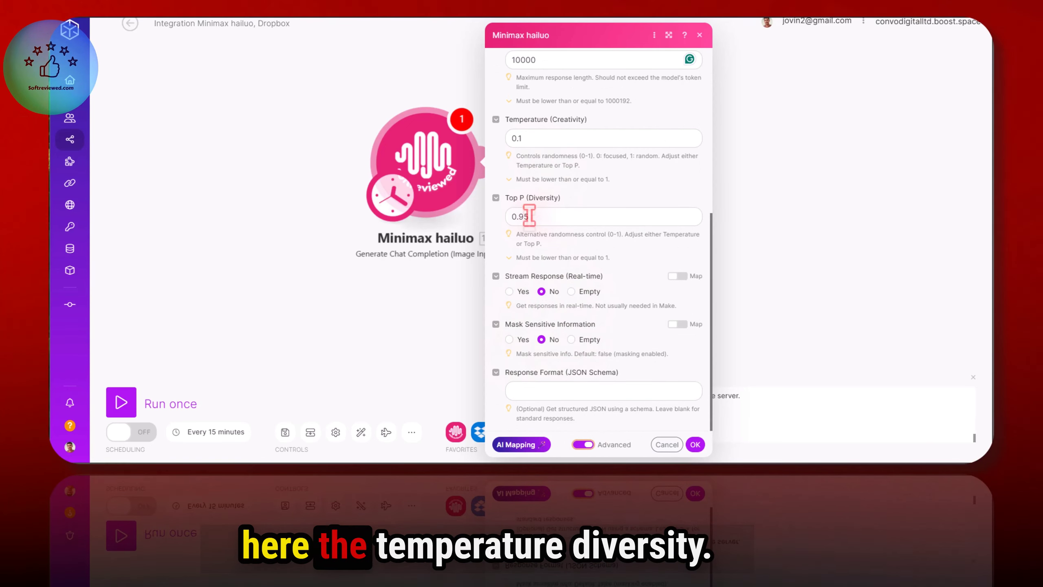
Hide the advanced settings, save the image-input module's configuration and run only this module.
left_click(582, 444)
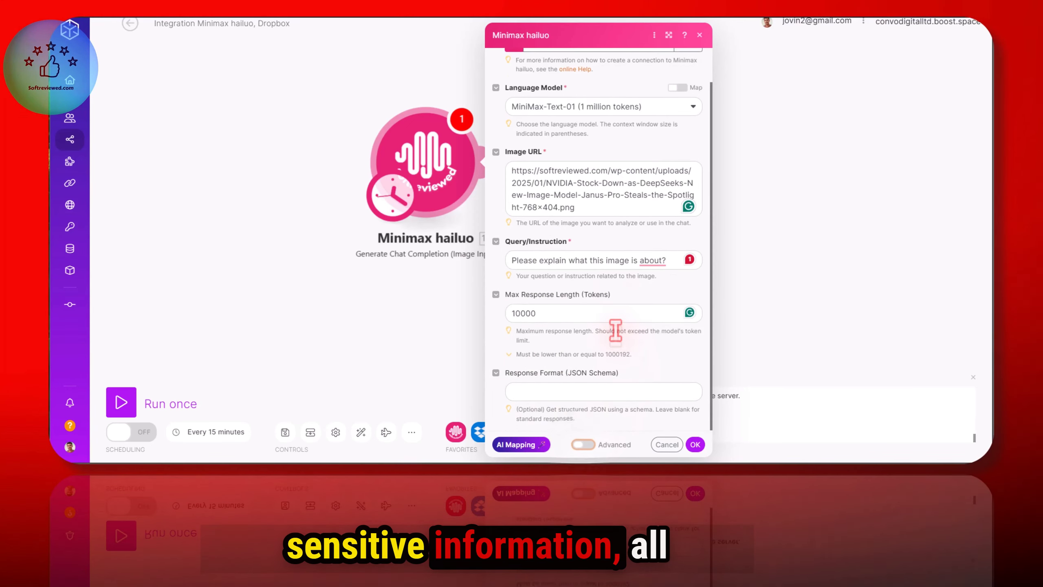
scroll(614, 329, "up", 2)
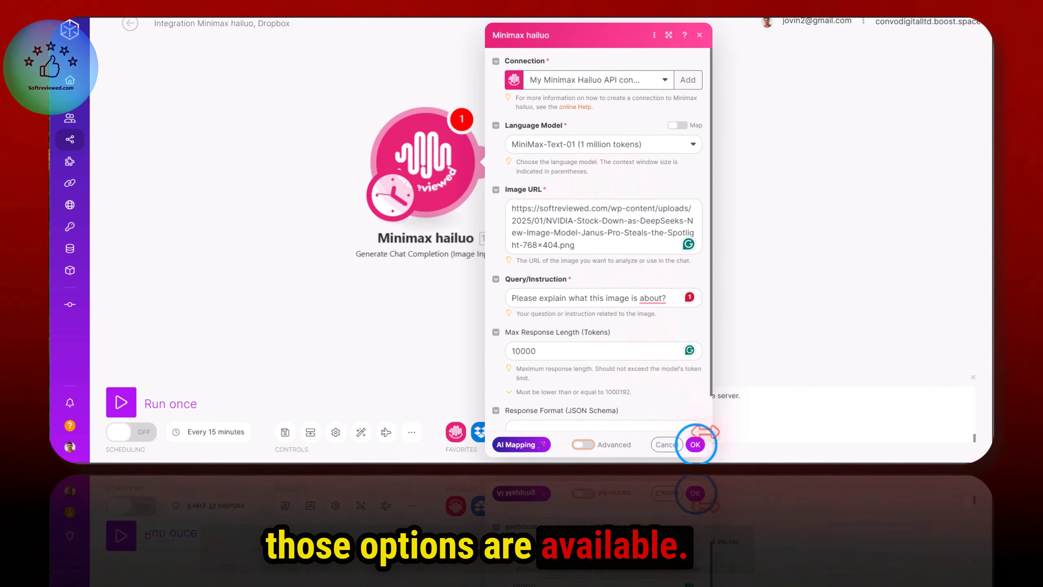
left_click(695, 444)
right_click(452, 201)
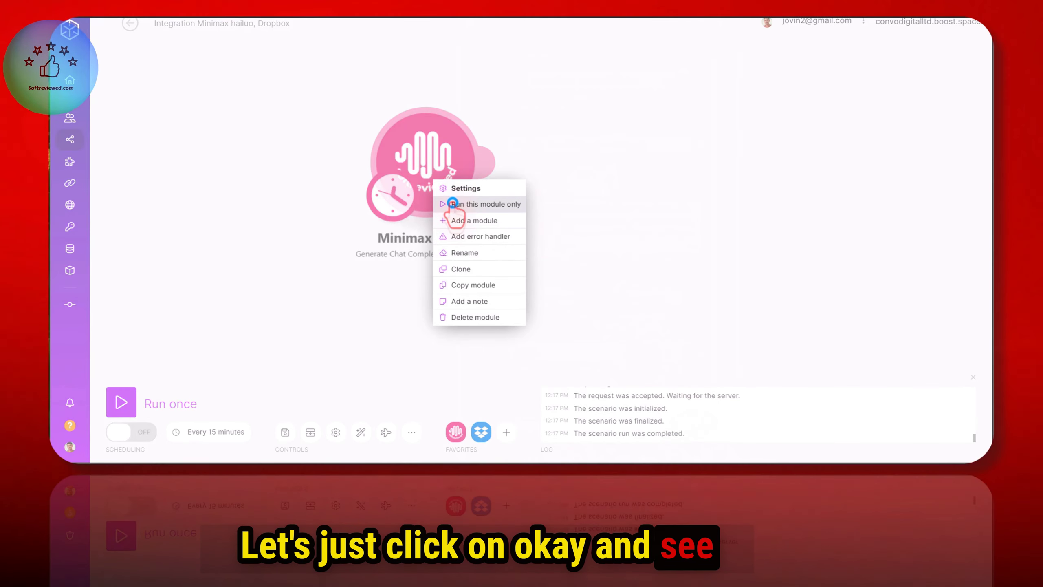
left_click(473, 204)
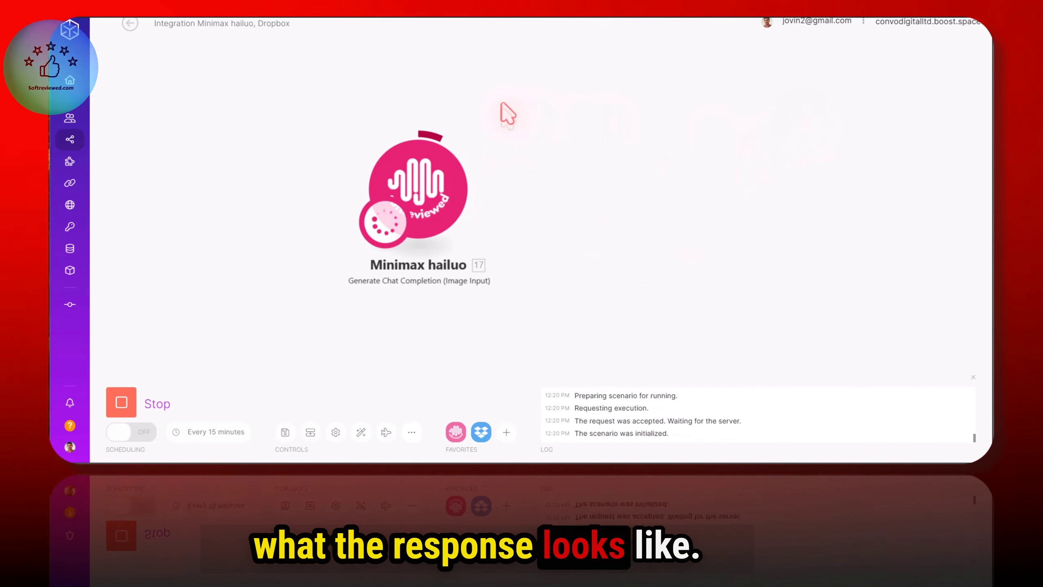
Inspect the module's output and read the image description in the message content.
left_click(482, 127)
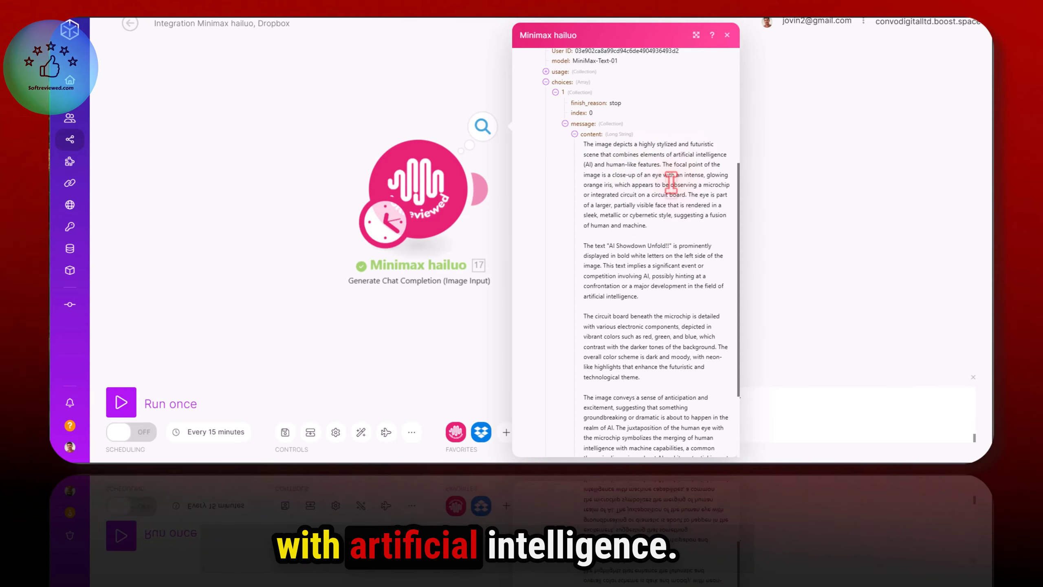
scroll(690, 165, "down", 3)
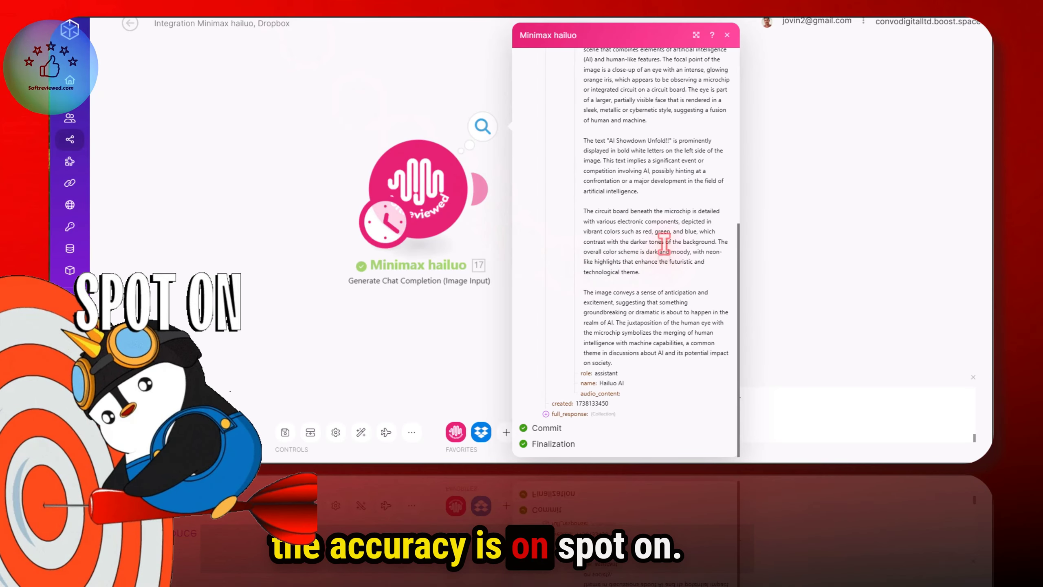
scroll(664, 245, "up", 5)
scroll(674, 234, "down", 4)
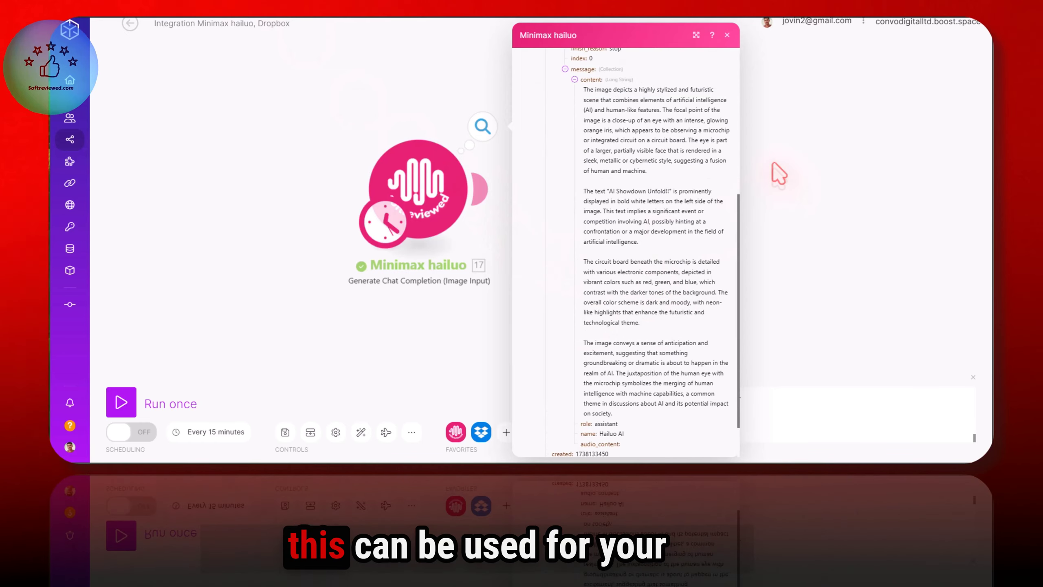
left_click(774, 163)
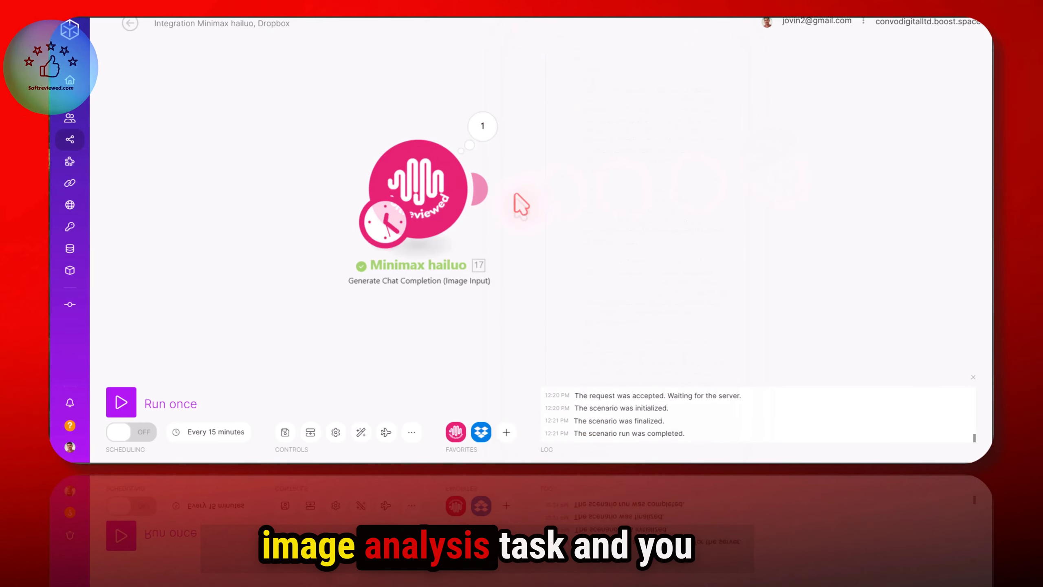
Delete the image-input module and add the Minimax hailuo Generate Audio from Text module in its place.
right_click(430, 207)
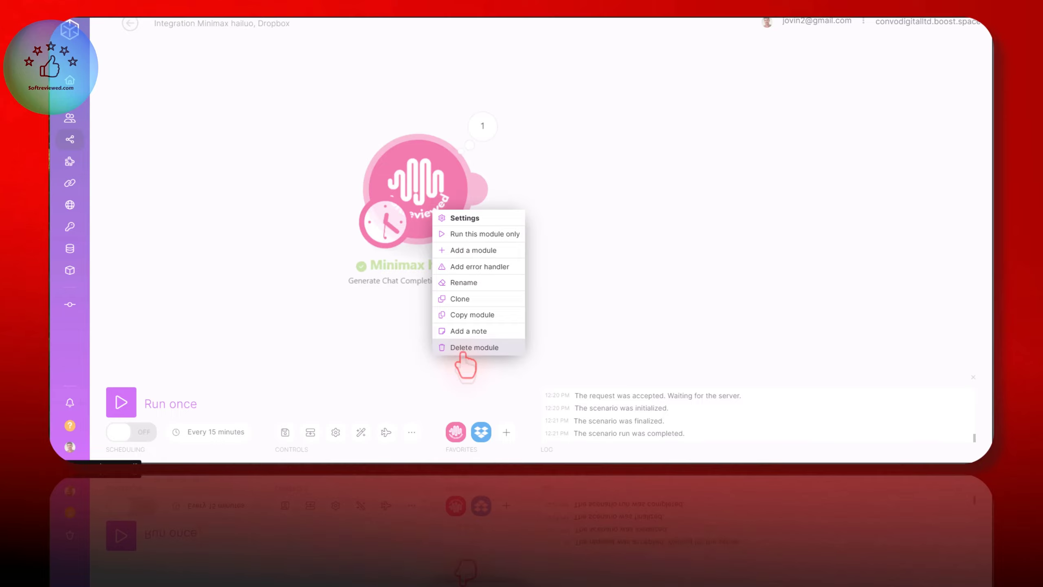
left_click(474, 348)
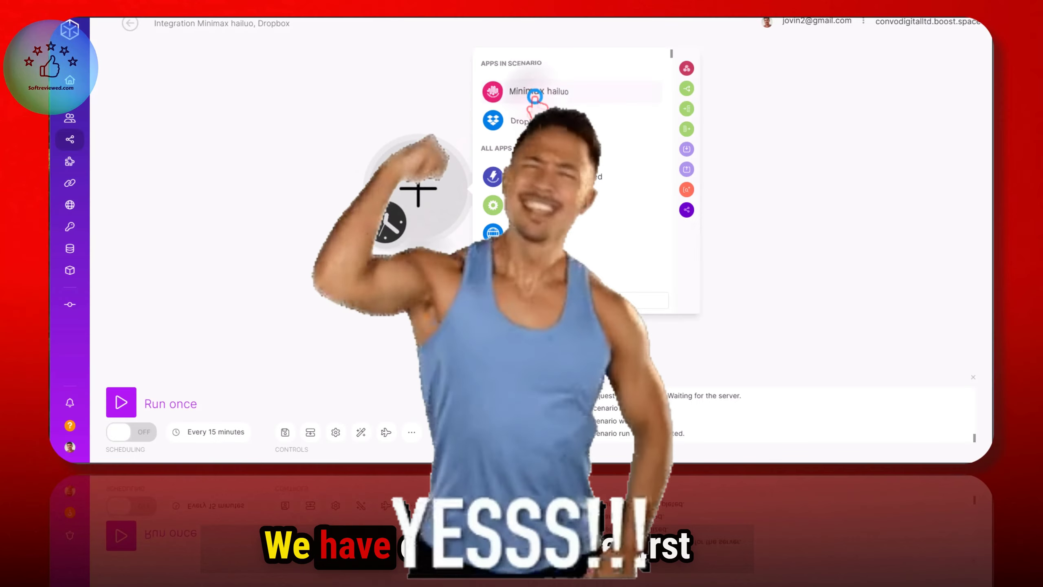
left_click(534, 94)
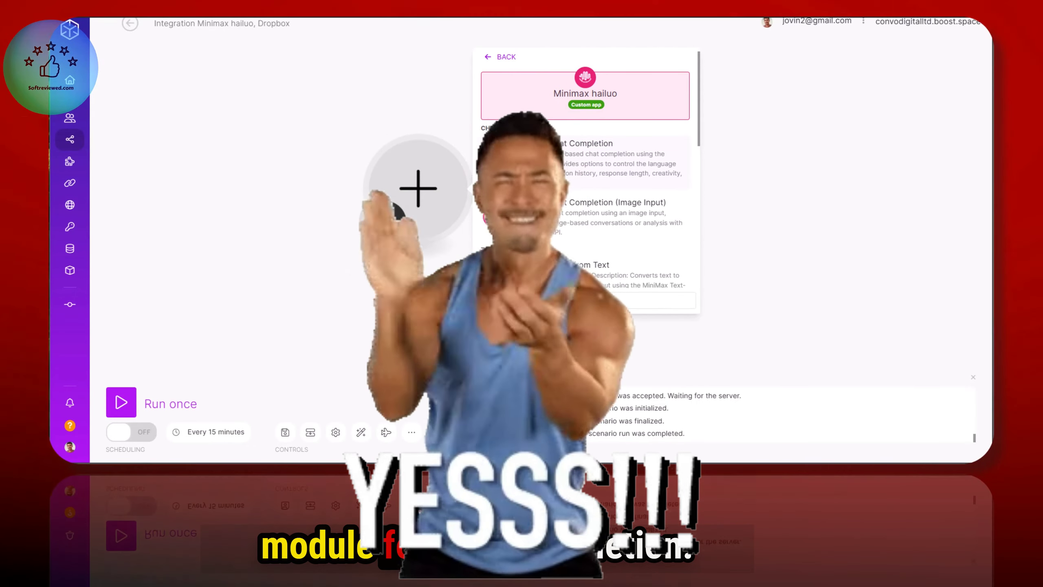
scroll(573, 163, "down", 5)
left_click(561, 137)
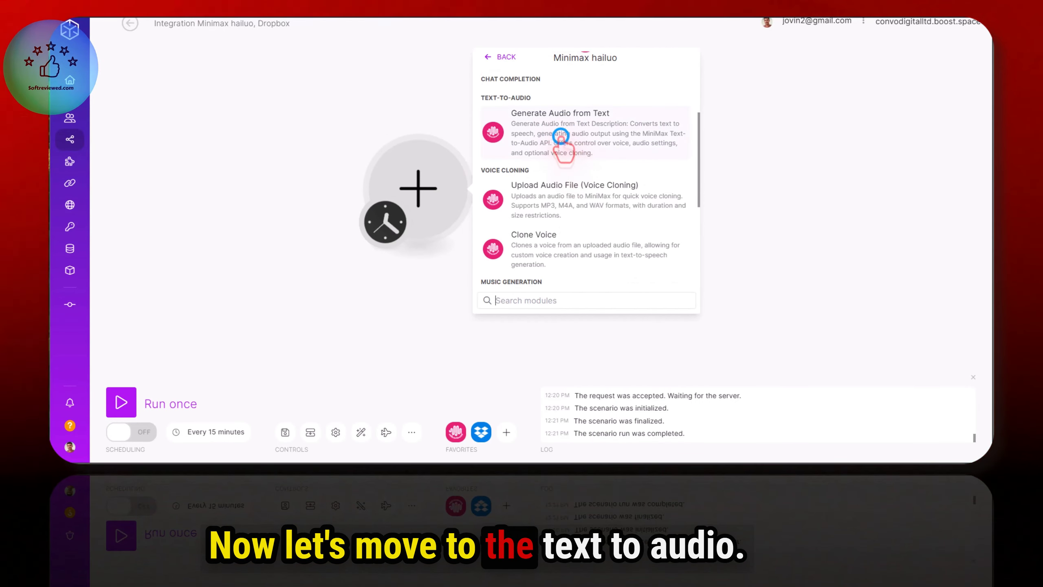
Set the audio module's model to High-Quality Voice (speech-01-hd).
left_click(528, 143)
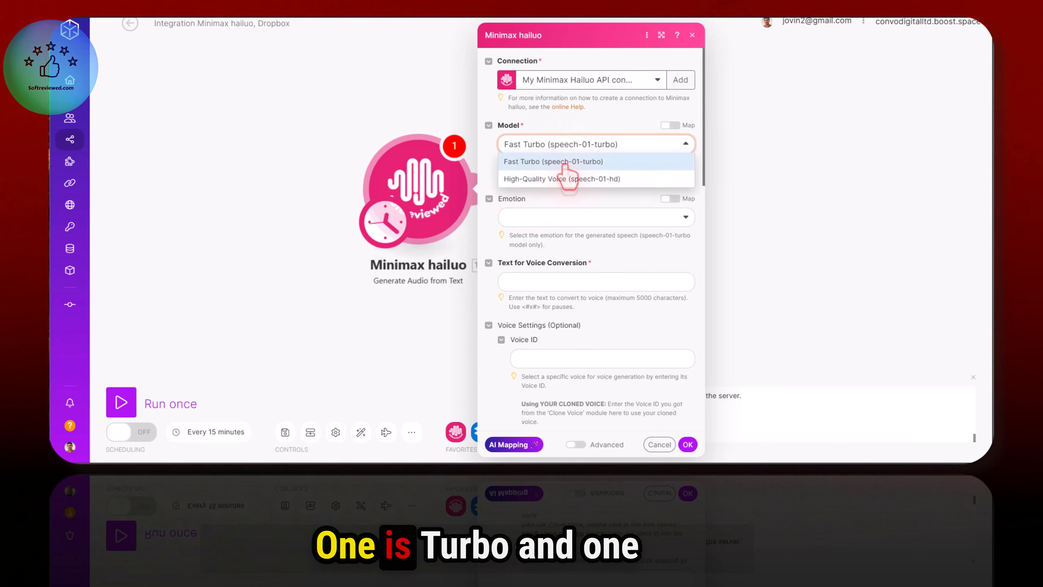
left_click(588, 189)
left_click(564, 148)
left_click(551, 178)
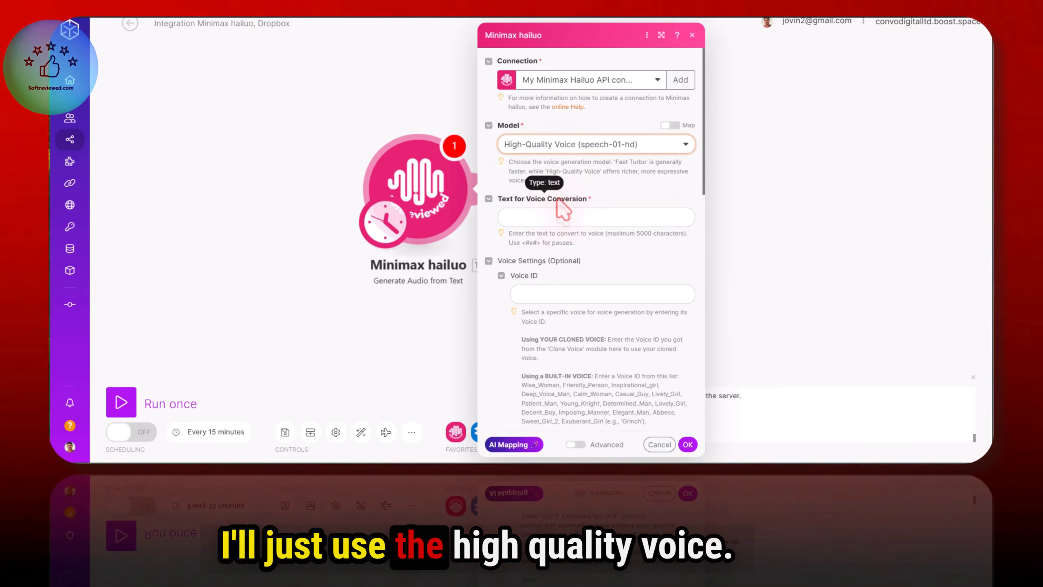
Enter "Don't forget to like share and subscribe for more ai related videos." as the text for voice conversion.
left_click(541, 218)
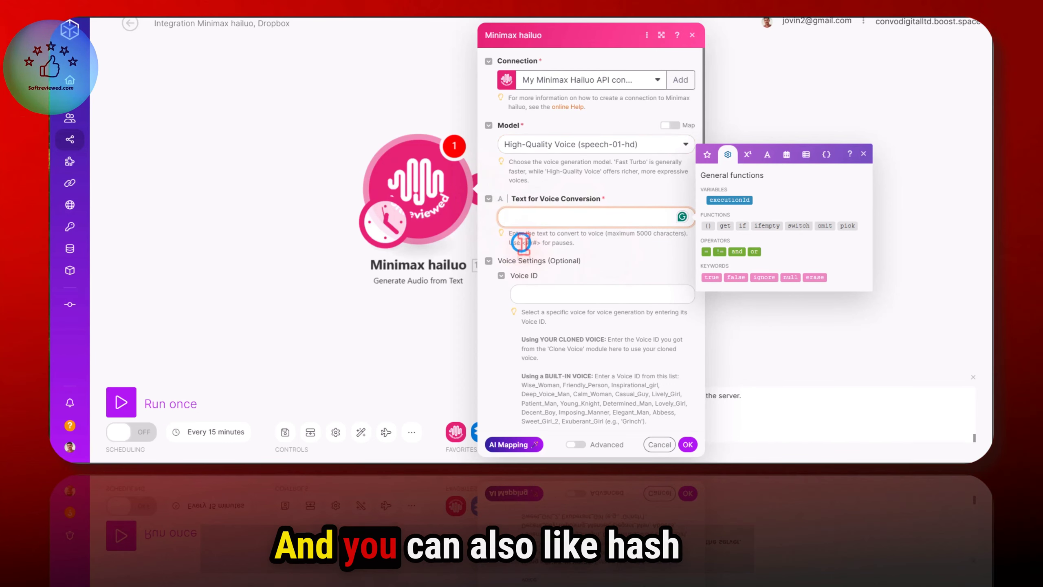
mouse_move(522, 242)
left_mouse_down()
mouse_move(535, 238)
mouse_move(529, 261)
left_mouse_up()
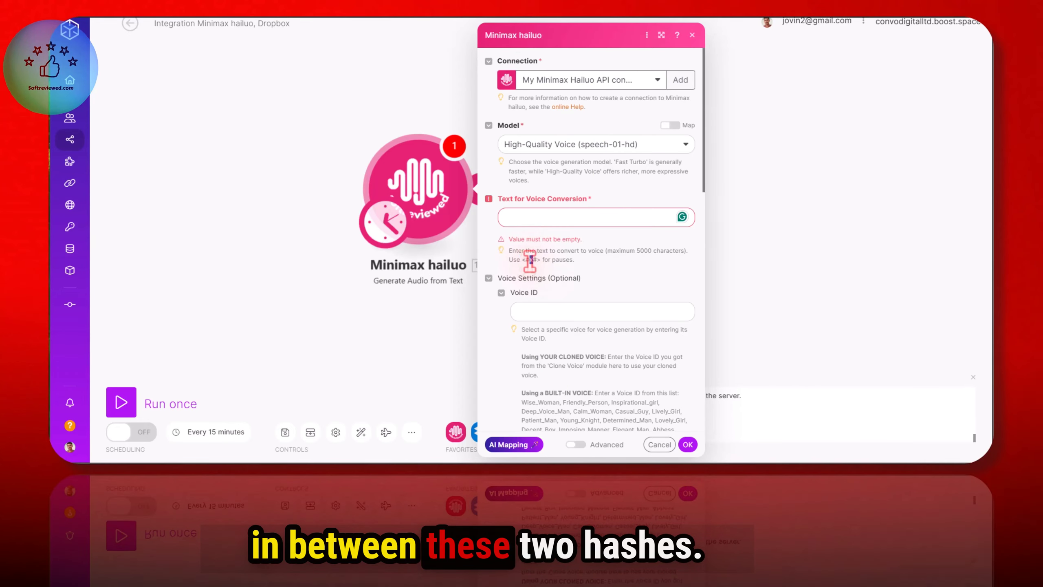
left_click(524, 221)
type("Don't forget")
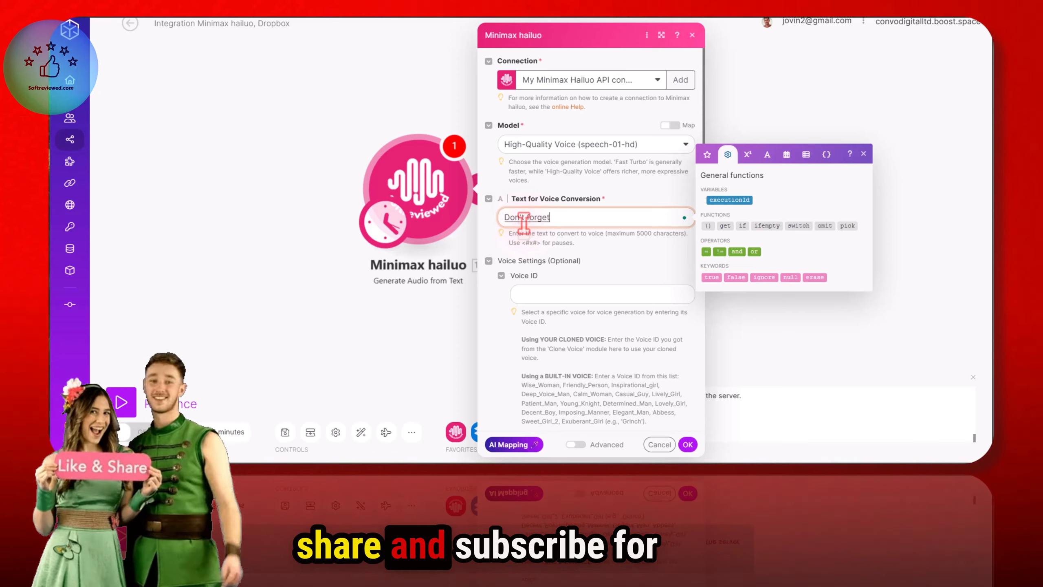
type(" to light share and subscribe for more")
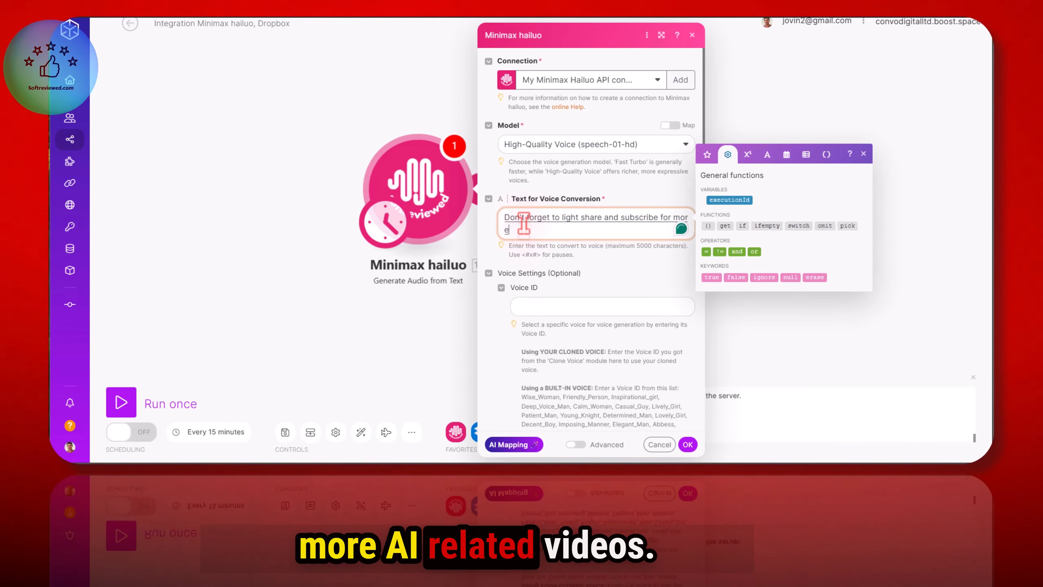
type(" ai related")
type("videos.")
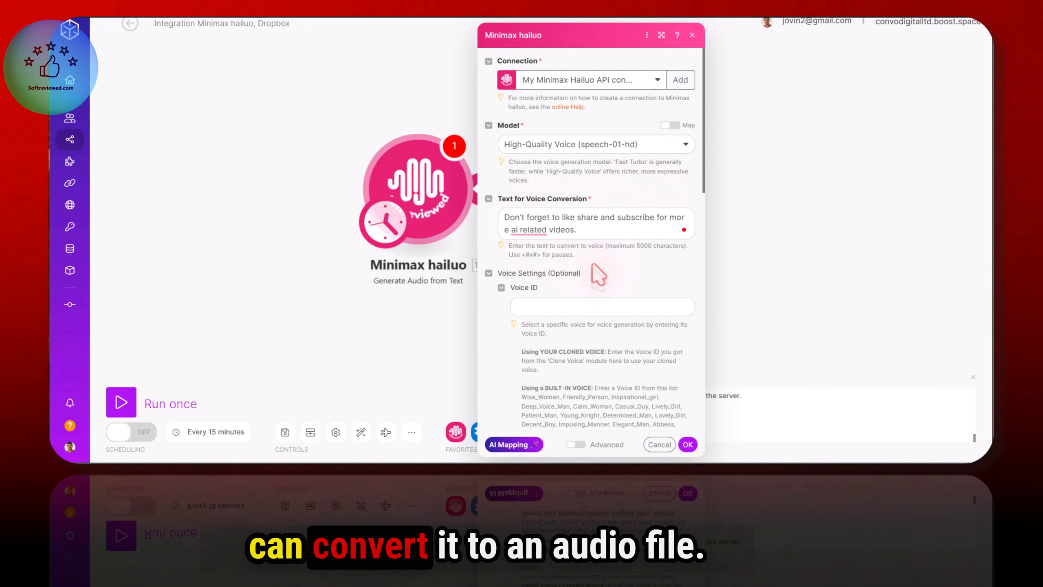
Copy the built-in voice name Inspirational_girl from the Voice ID hint into the Voice ID field, without a leading space.
scroll(591, 247, "down", 3)
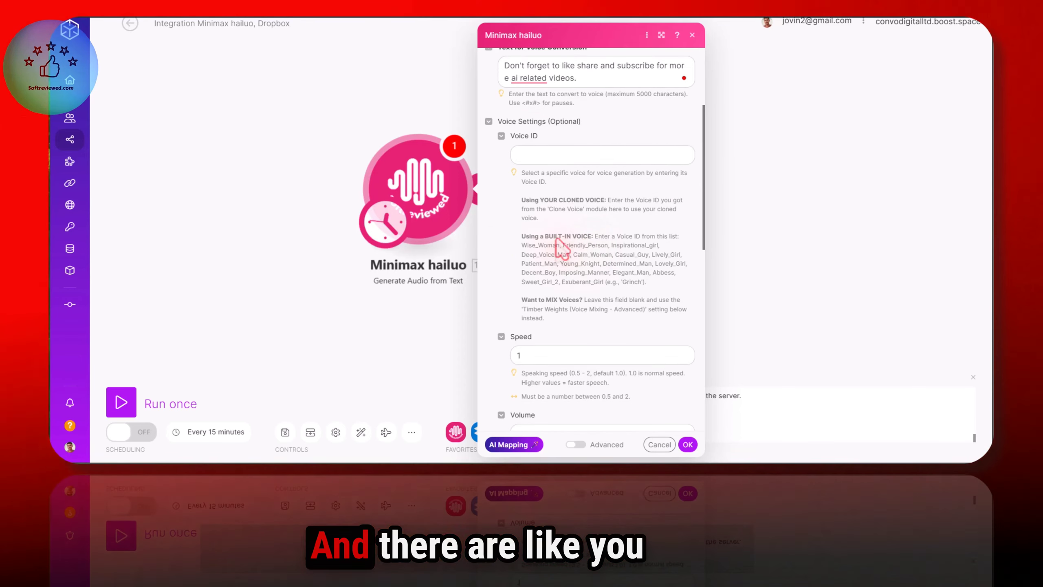
scroll(566, 177, "up", 1)
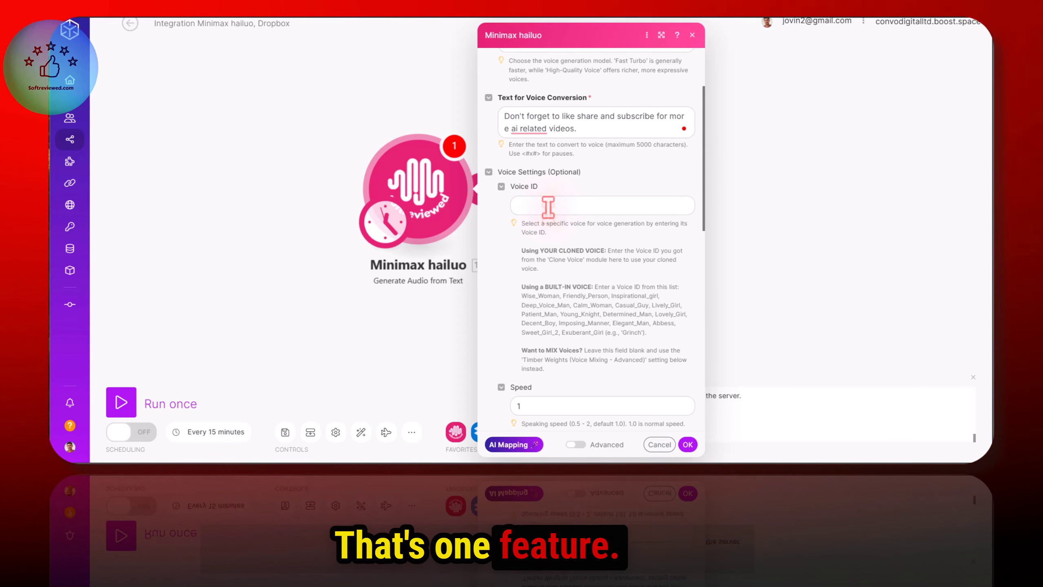
scroll(548, 207, "down", 3)
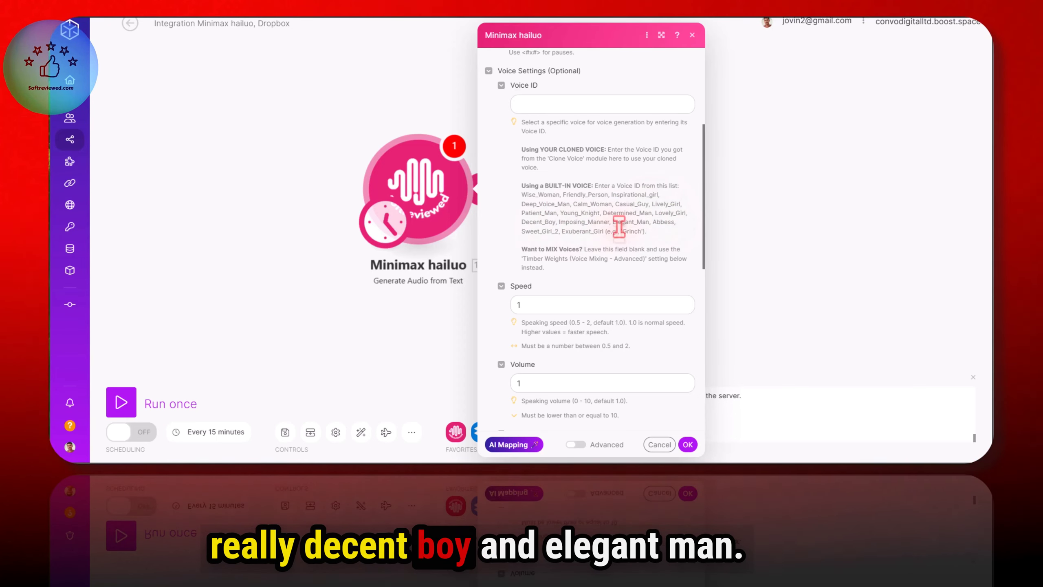
left_click_drag(610, 195, 658, 204)
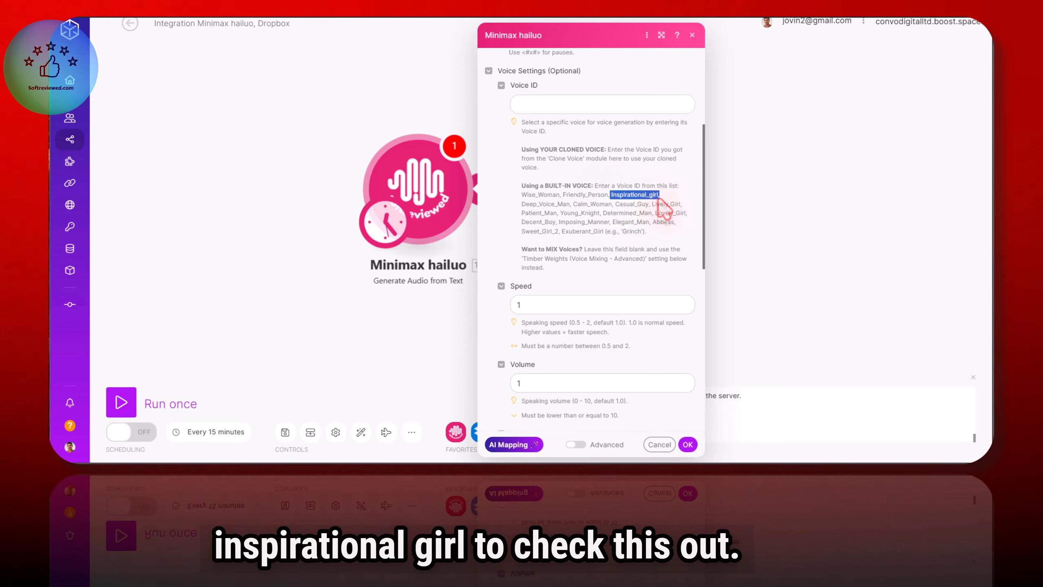
right_click(663, 203)
left_click(682, 204)
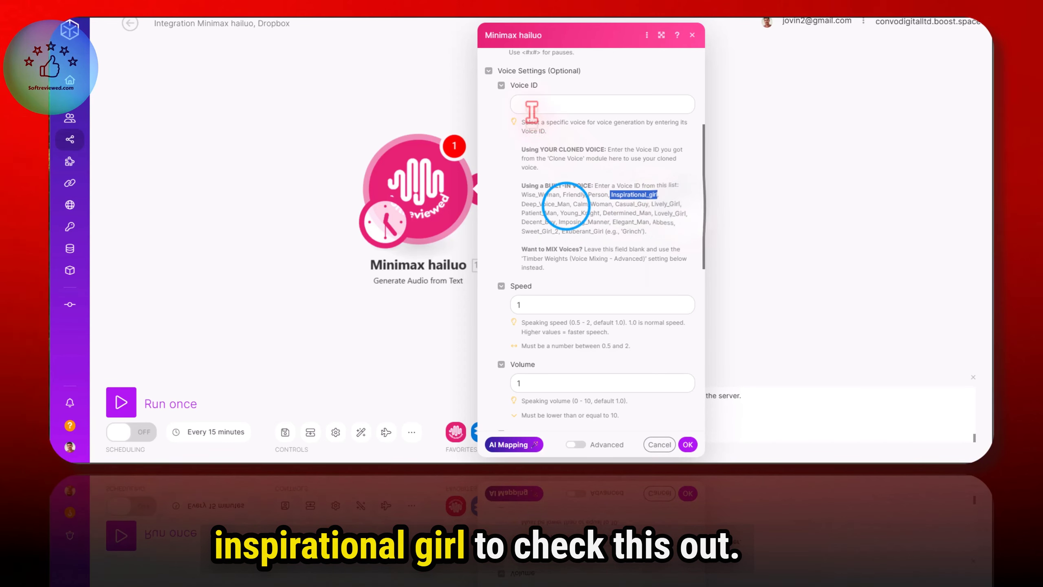
right_click(530, 106)
left_click(566, 205)
left_click(520, 105)
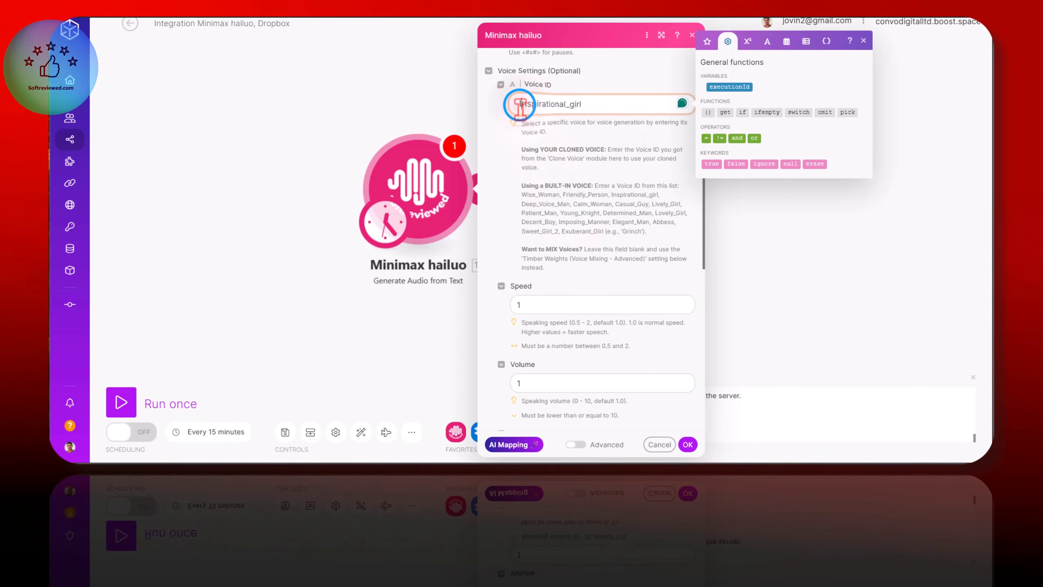
key("BackSpace")
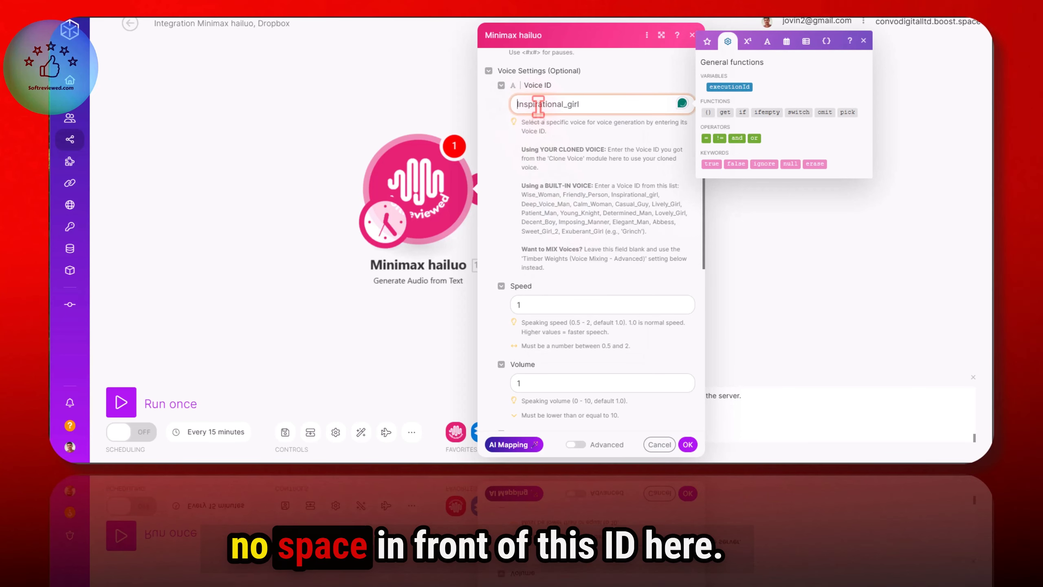
left_click(599, 84)
Examine the speed, volume and pitch options and the audio settings for sample rate, bitrate, format and channel.
scroll(597, 105, "up", 1)
scroll(597, 136, "up", 3)
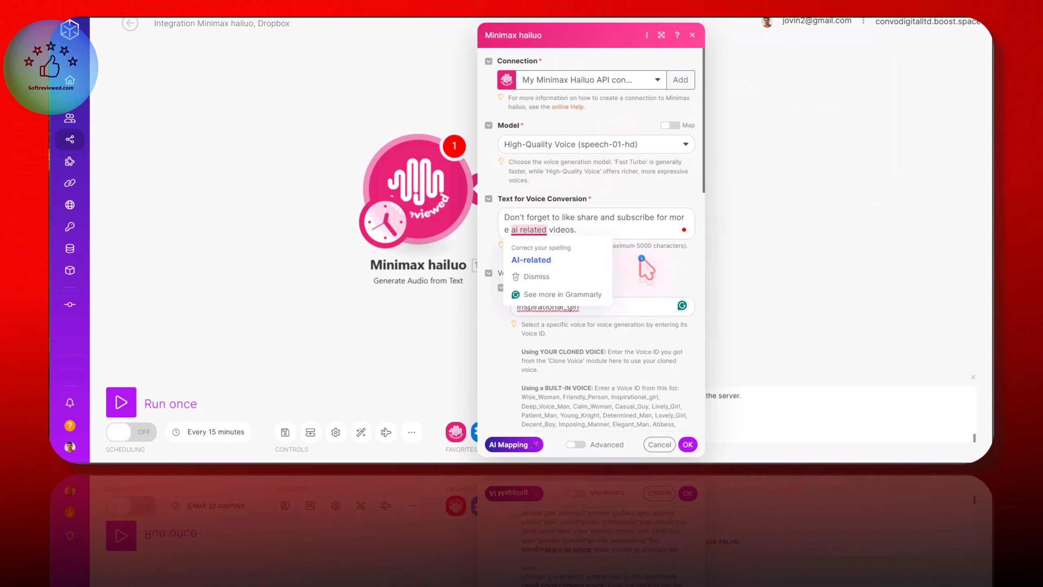
scroll(646, 269, "down", 10)
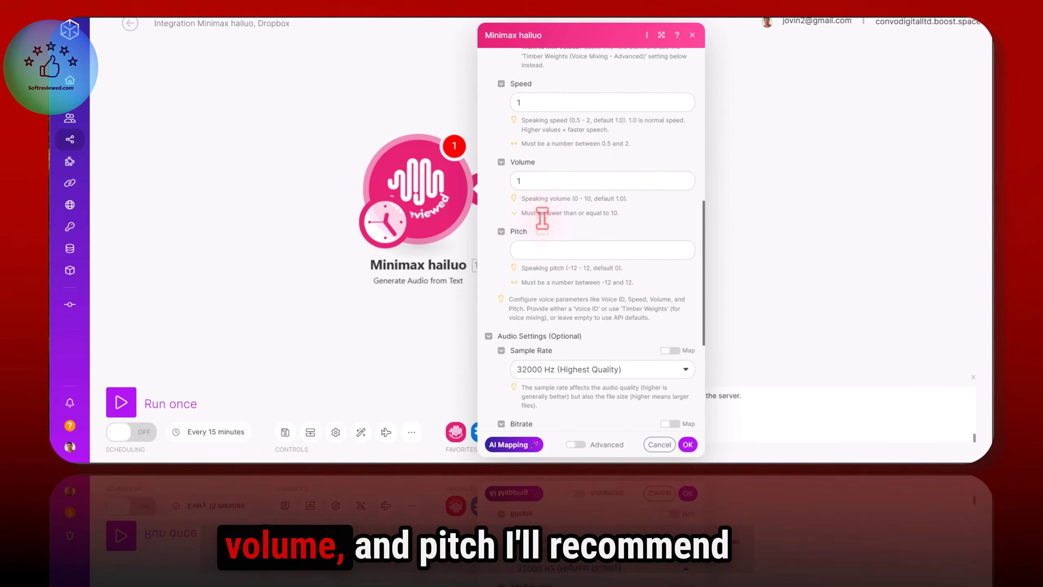
scroll(577, 240, "down", 5)
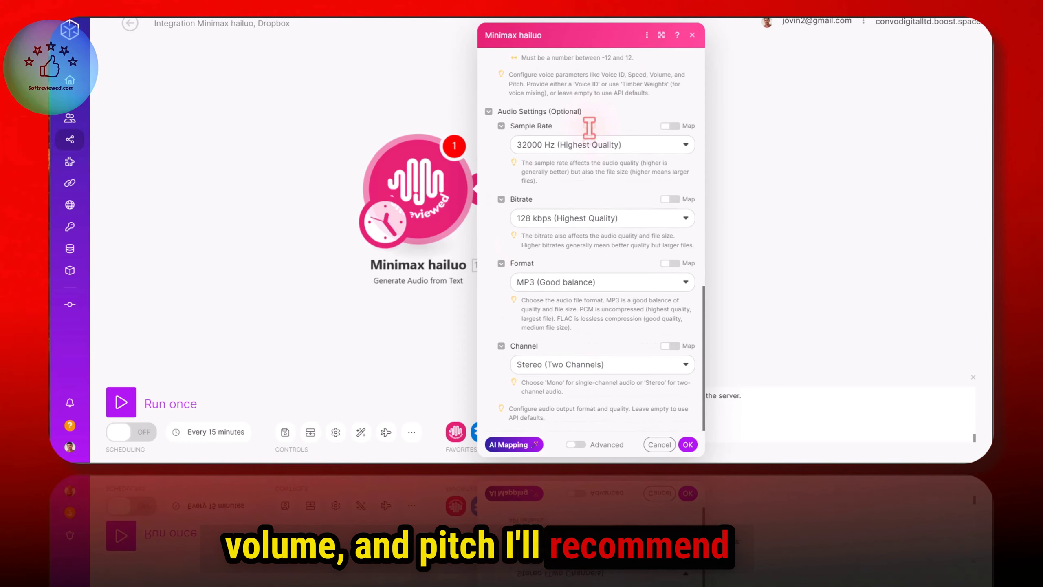
scroll(596, 124, "up", 3)
scroll(594, 124, "up", 2)
scroll(576, 227, "down", 3)
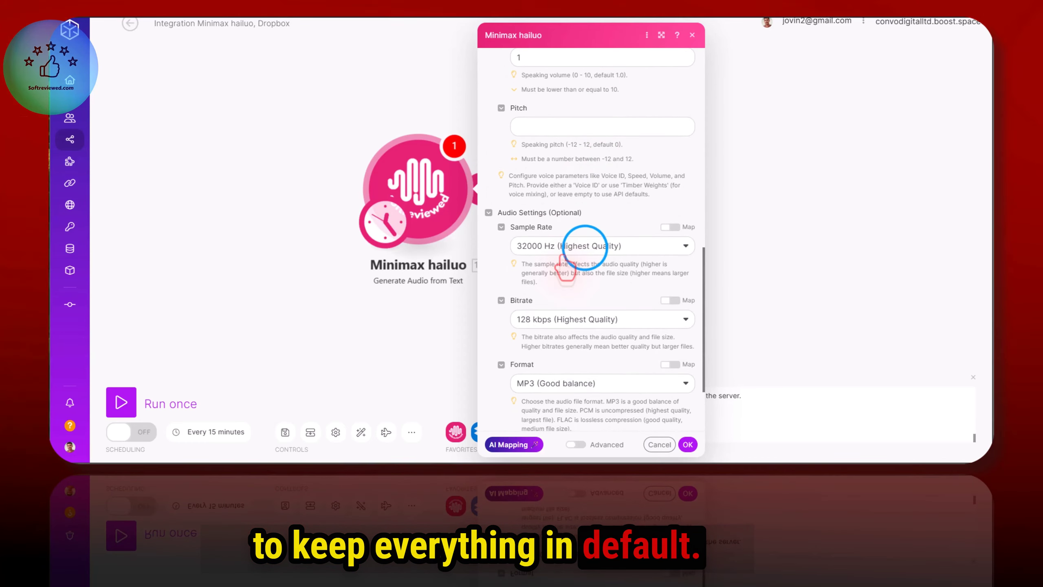
left_click(585, 245)
left_click(585, 246)
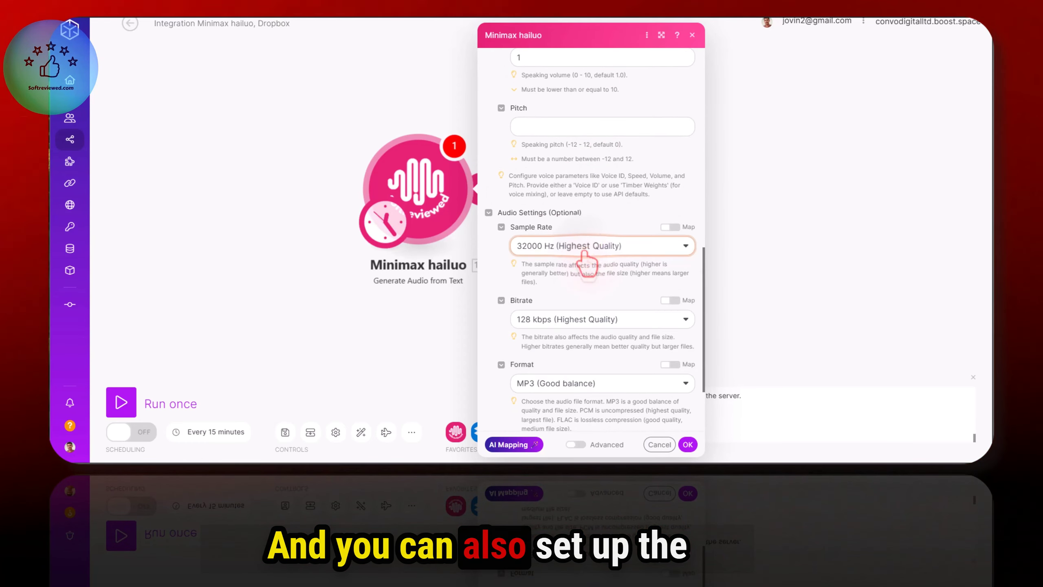
scroll(566, 312, "down", 1)
scroll(563, 318, "down", 1)
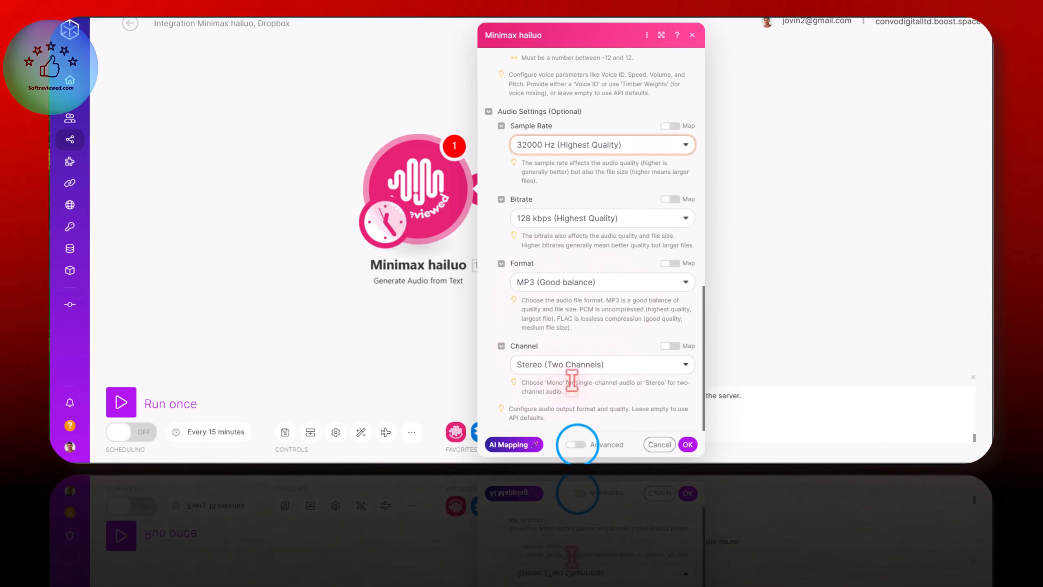
Show the audio module's advanced settings and add an empty Pronunciation Dictionary item.
left_click(575, 444)
scroll(610, 380, "down", 3)
scroll(612, 379, "down", 2)
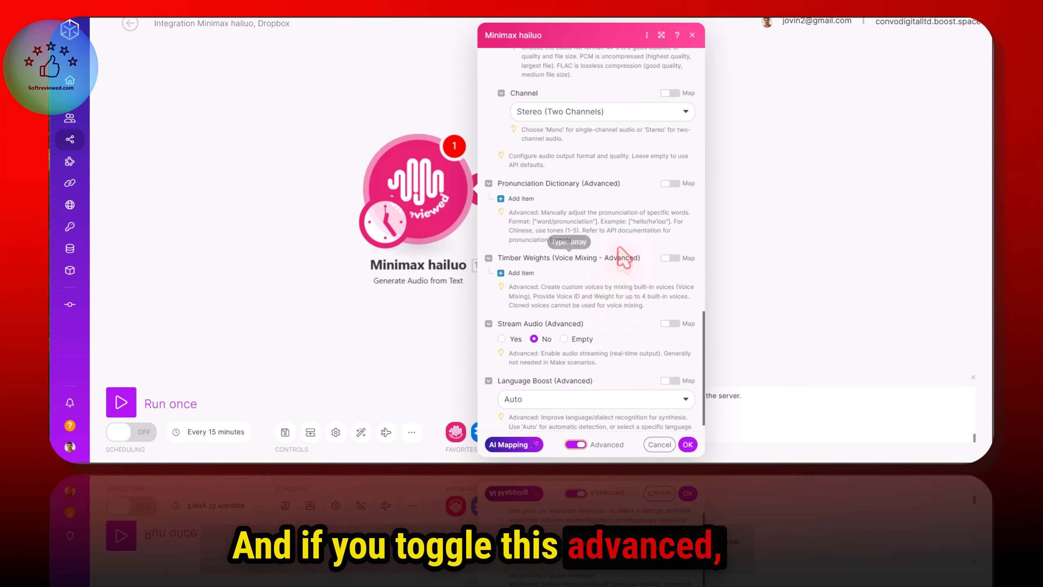
scroll(639, 197, "down", 1)
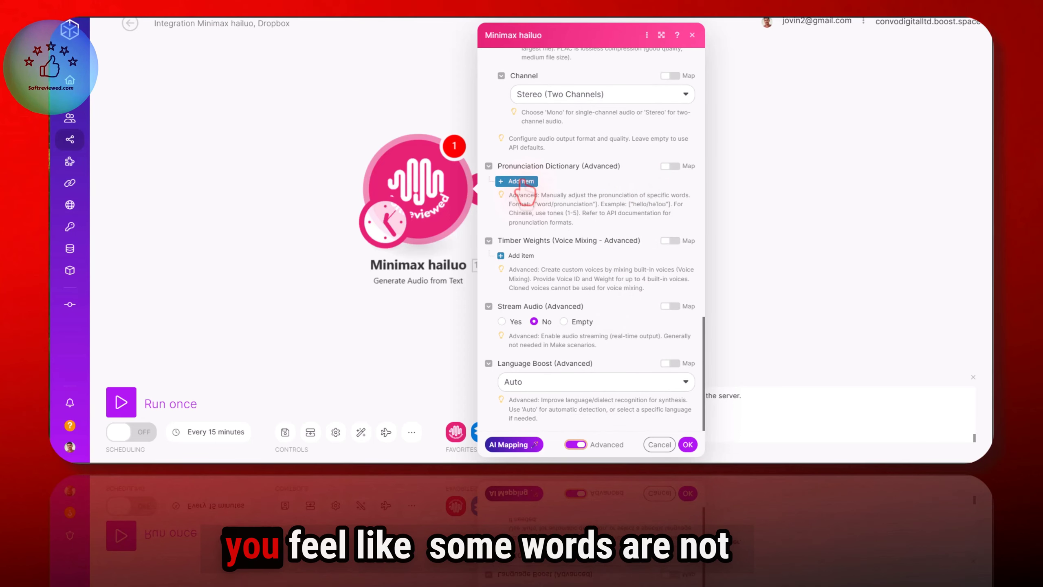
left_click(521, 182)
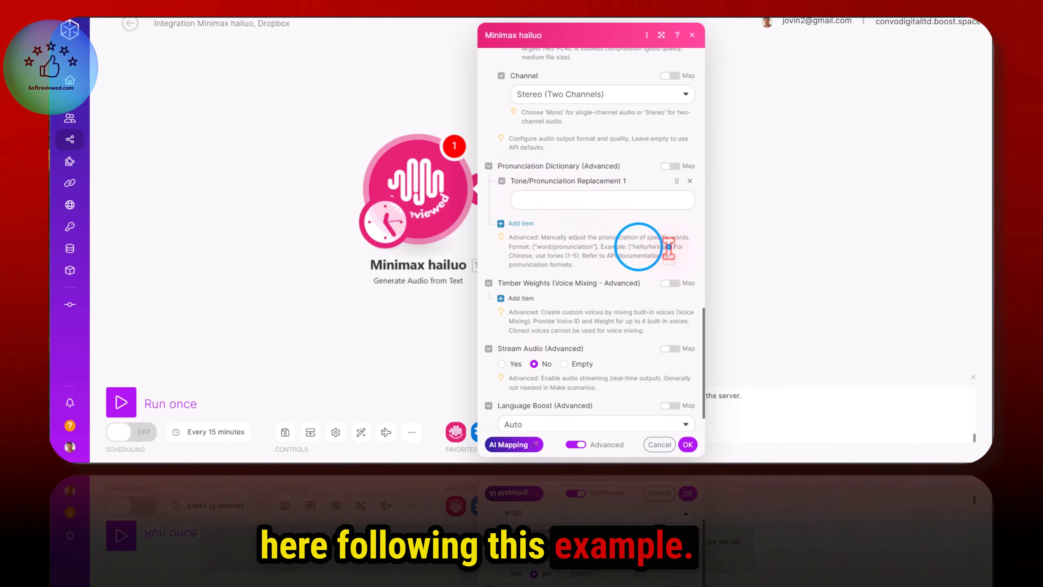
Add two empty voice-mixing items under Timber Weights and remove both of them again.
scroll(520, 259, "down", 1)
left_click(520, 255)
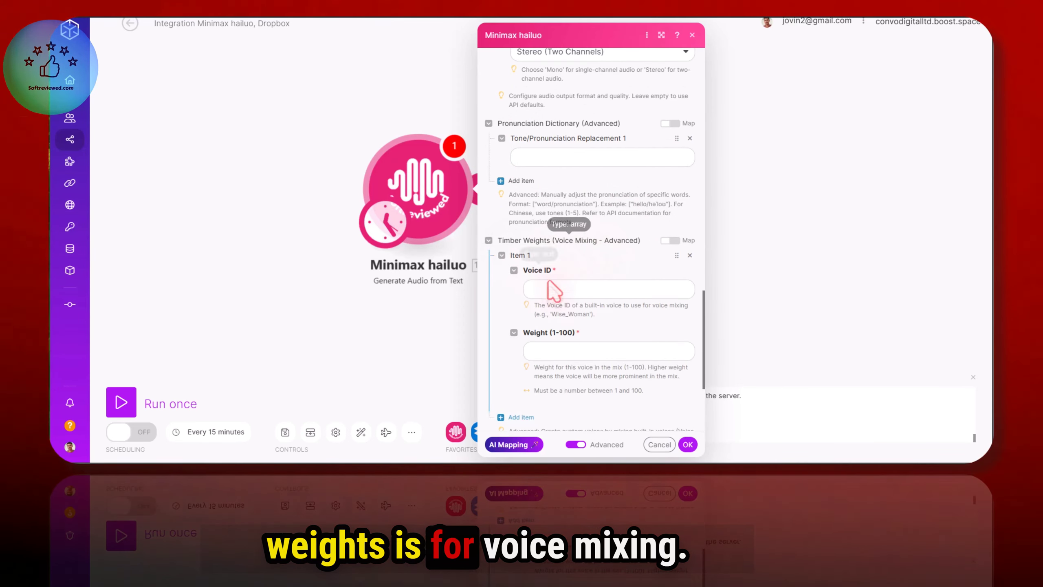
scroll(632, 279, "up", 15)
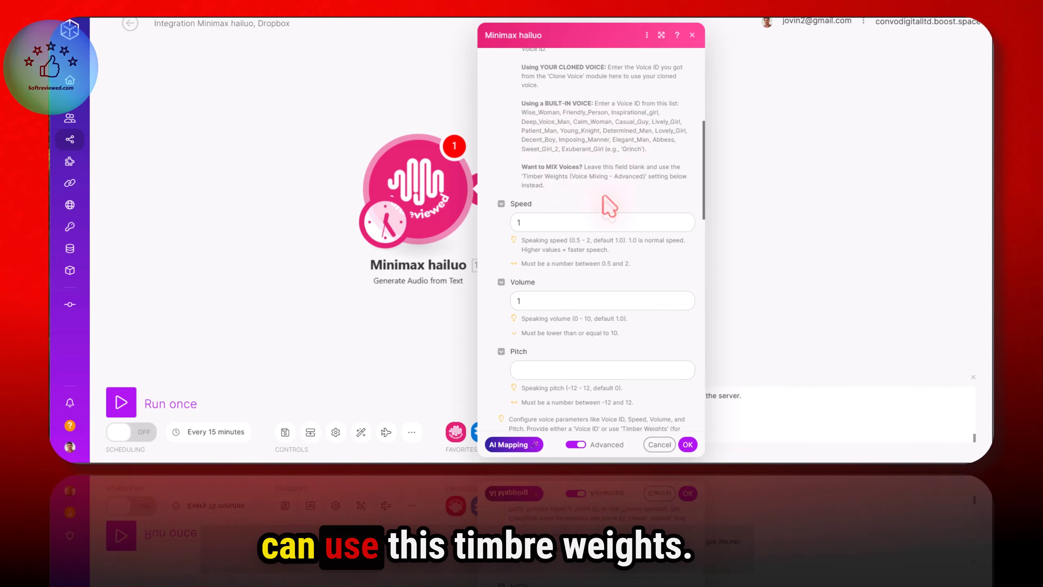
scroll(537, 178, "down", 10)
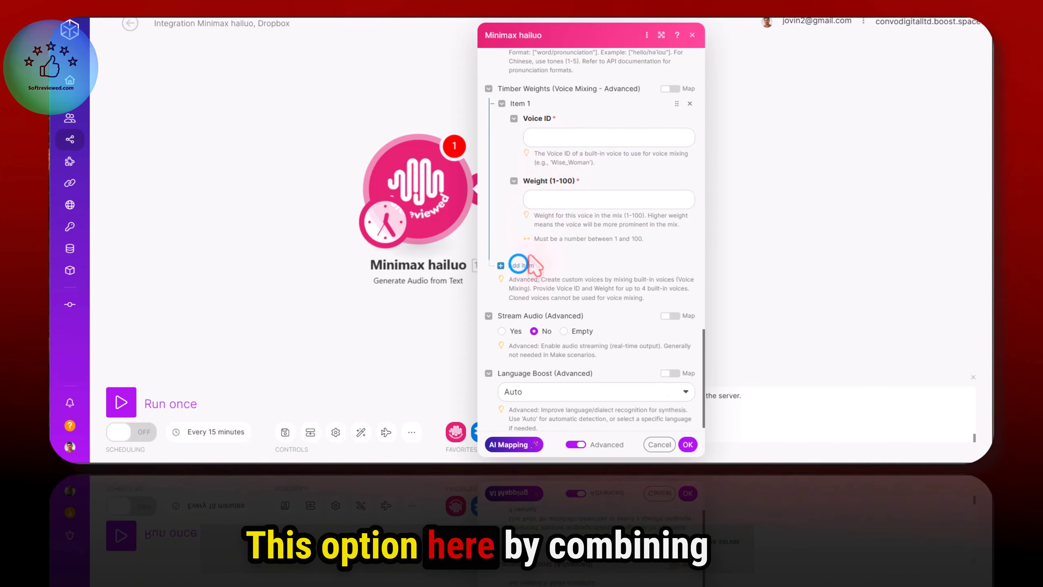
left_click(519, 264)
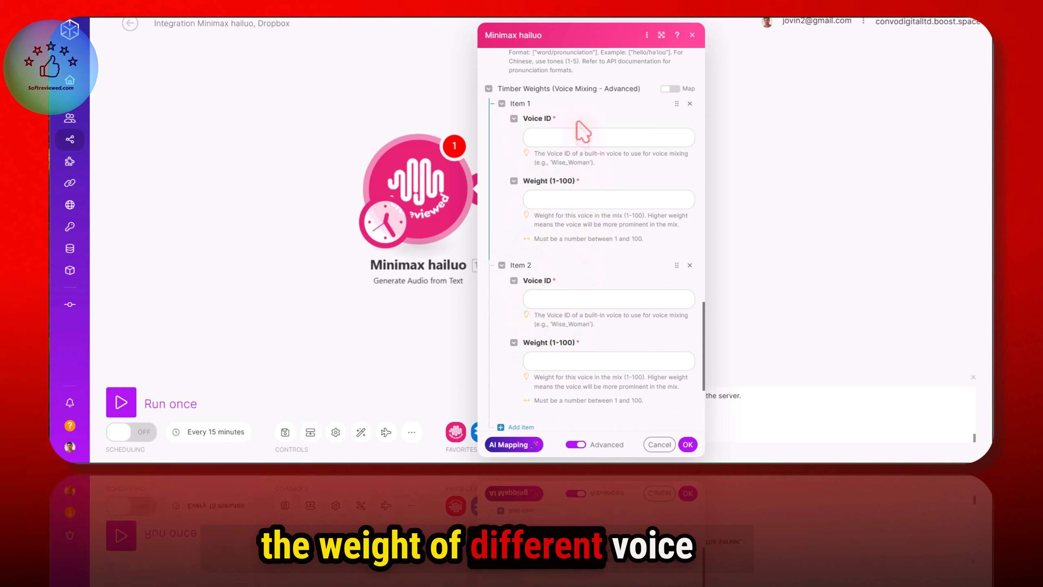
left_click(690, 104)
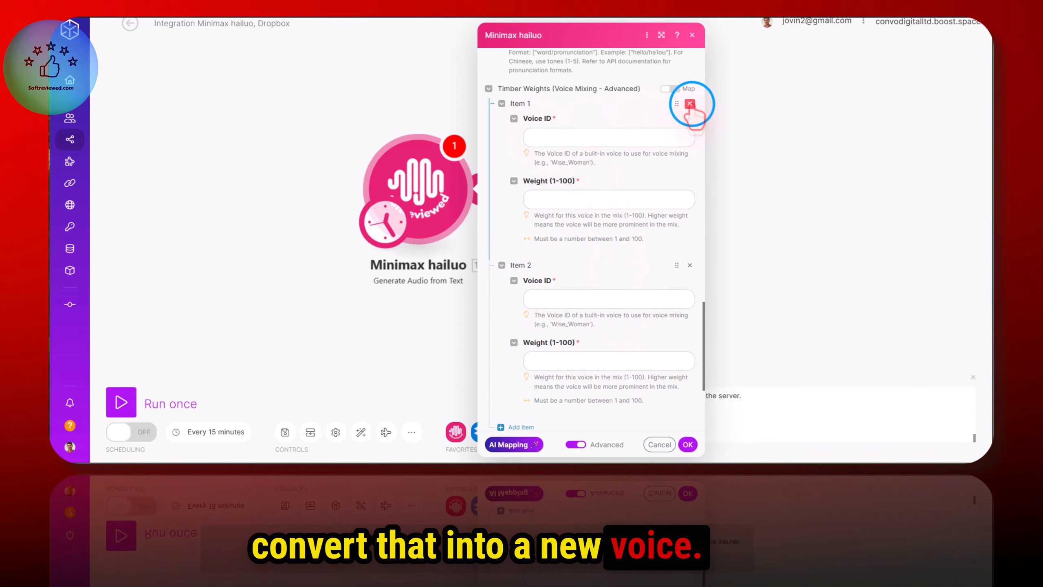
left_click(689, 104)
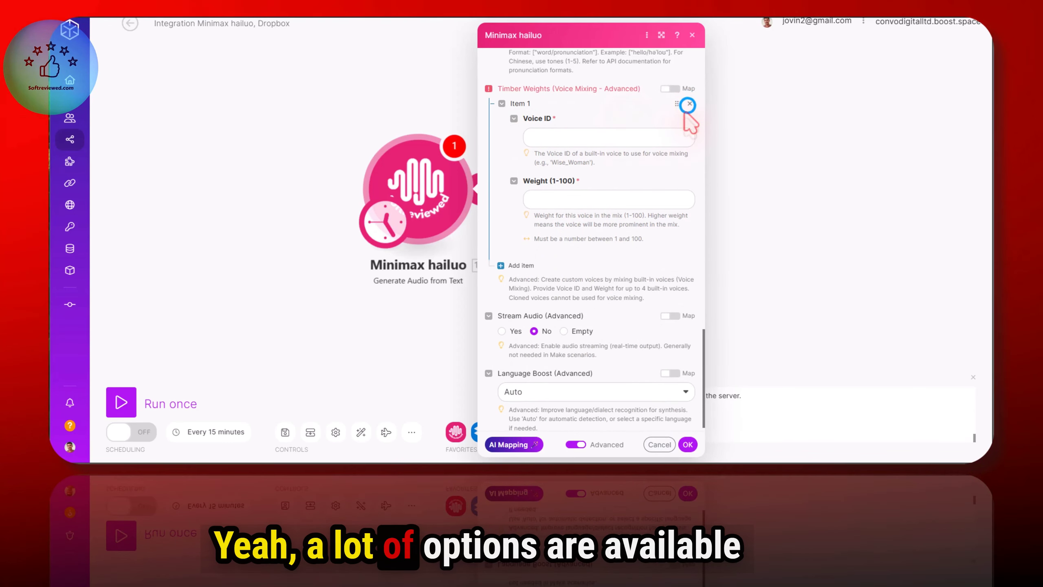
Look through the languages offered by the Language Boost setting.
left_click(537, 381)
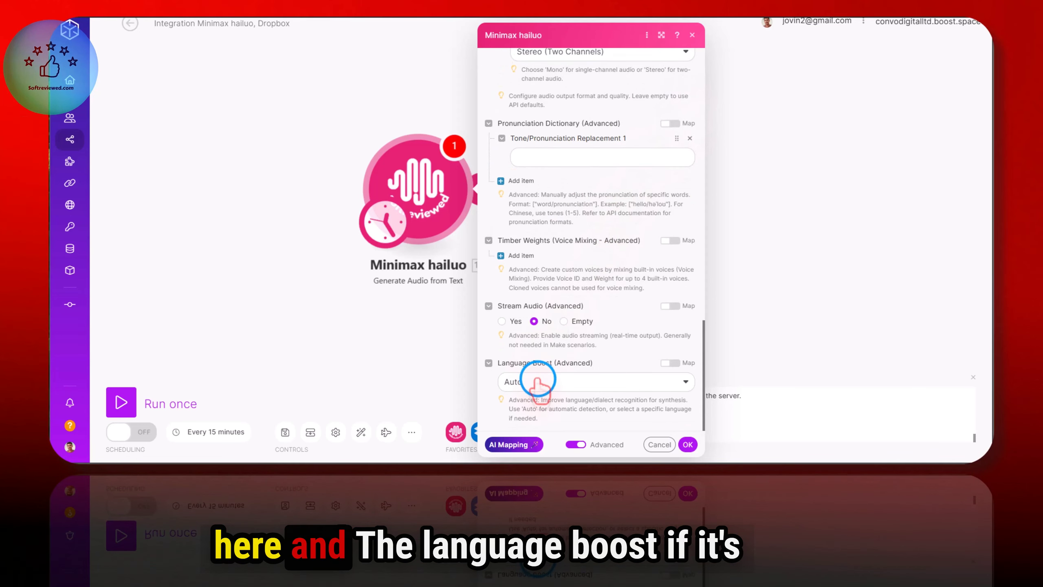
scroll(566, 338, "down", 3)
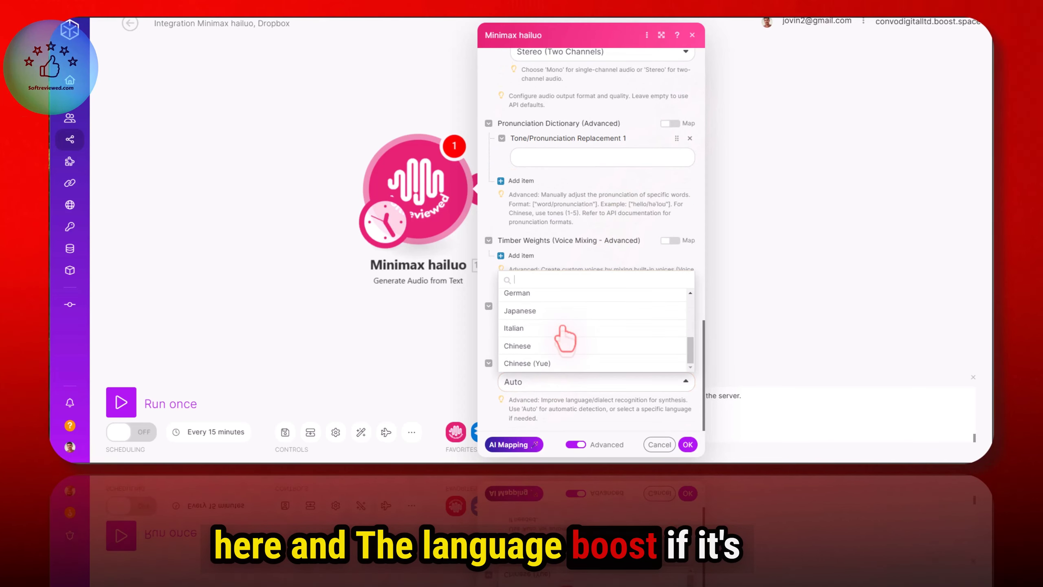
scroll(566, 338, "up", 3)
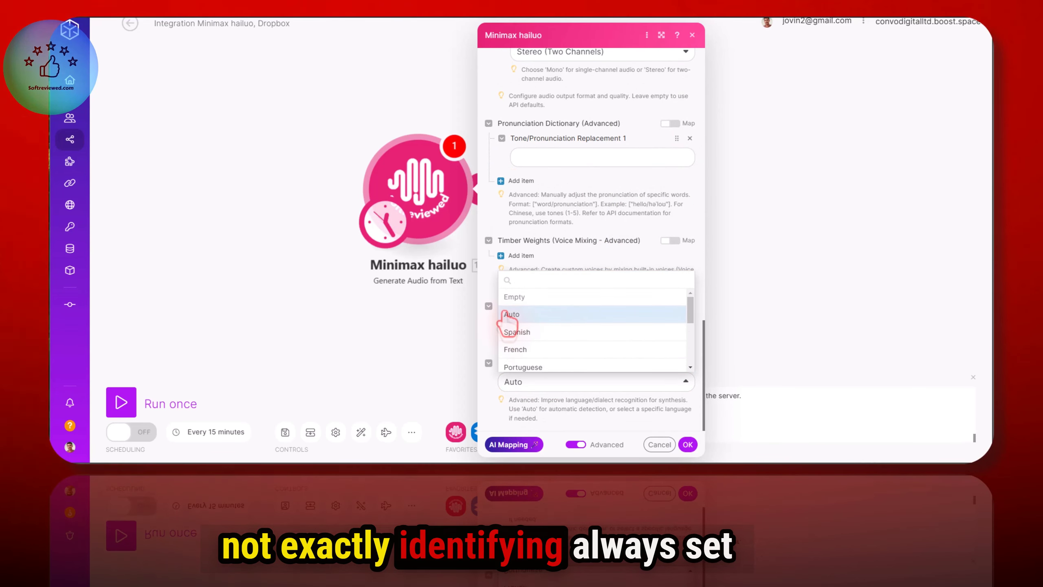
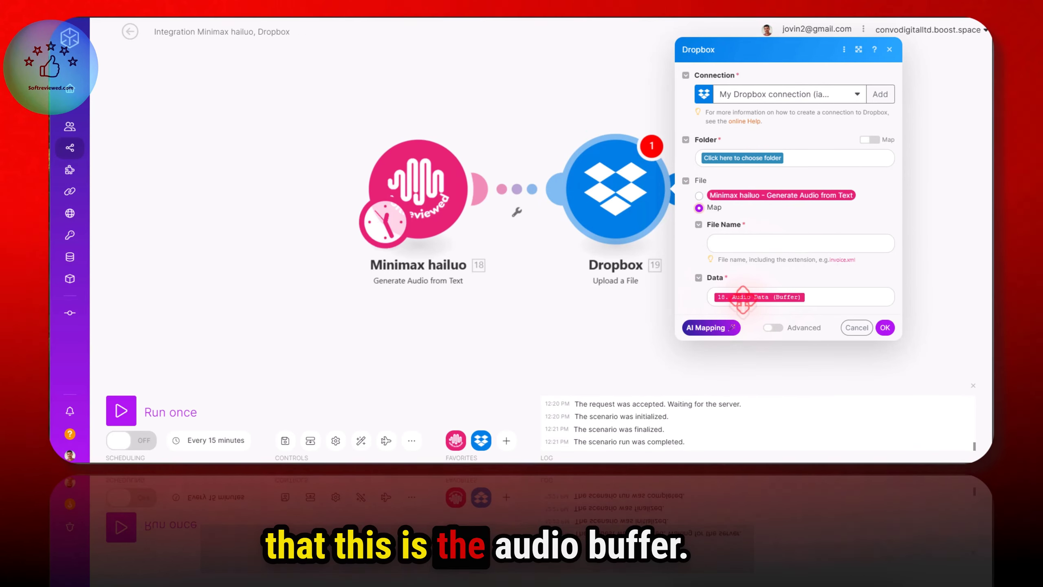
Name the file for the Dropbox upload yttest.mp3.
left_click(817, 294)
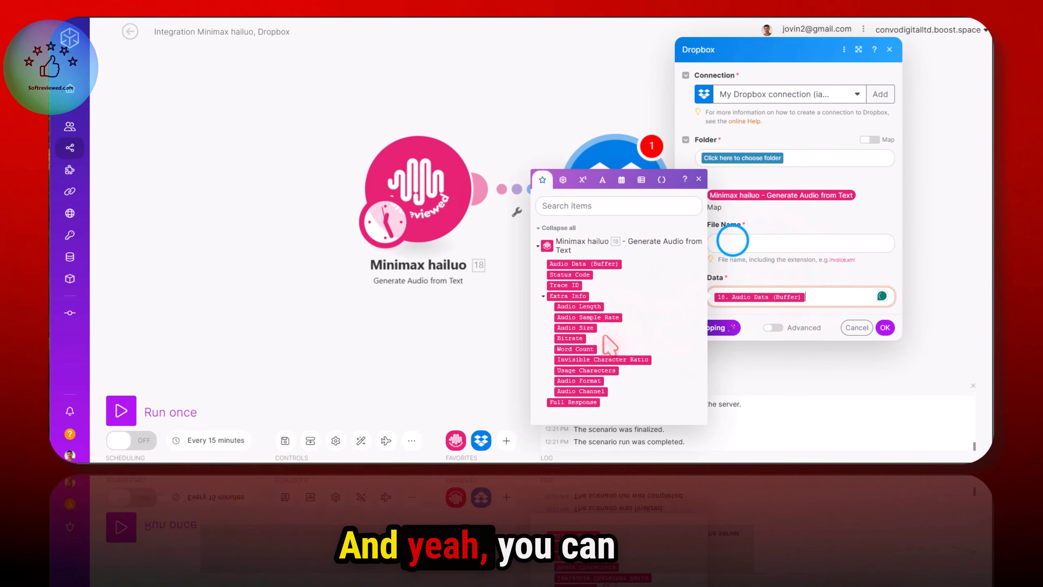
left_click(732, 243)
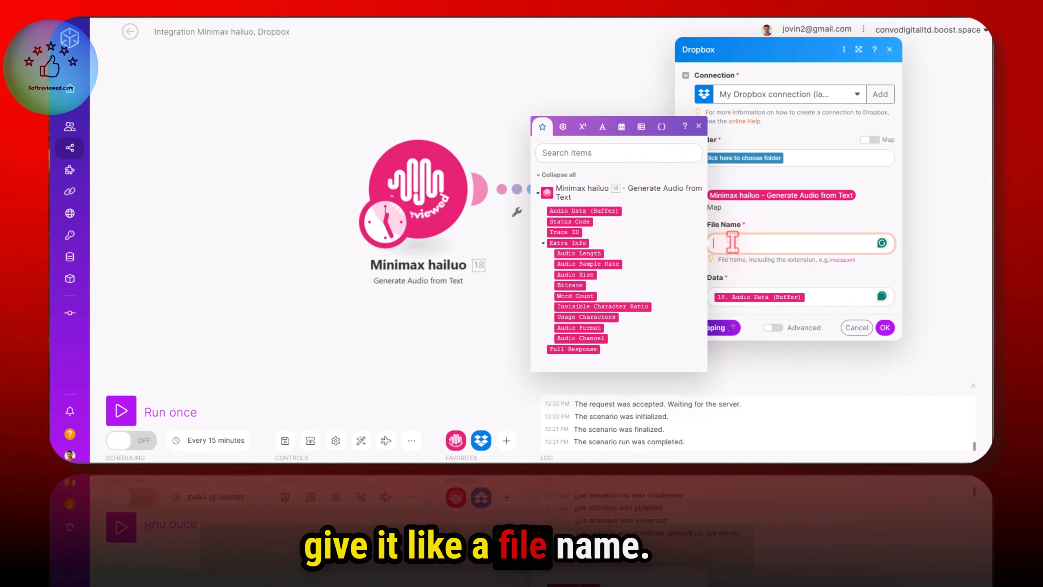
type("yt")
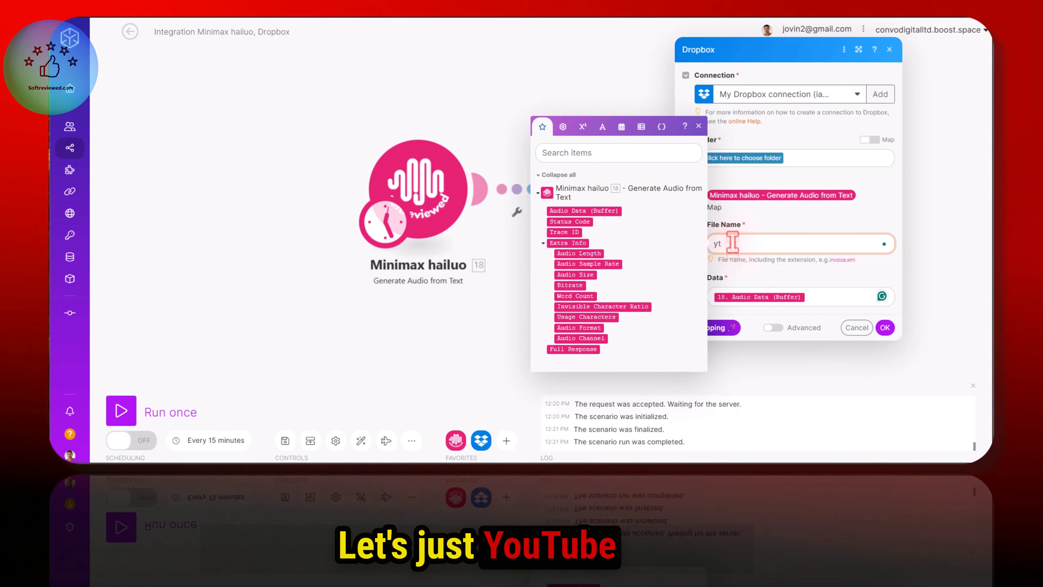
type("test.mp")
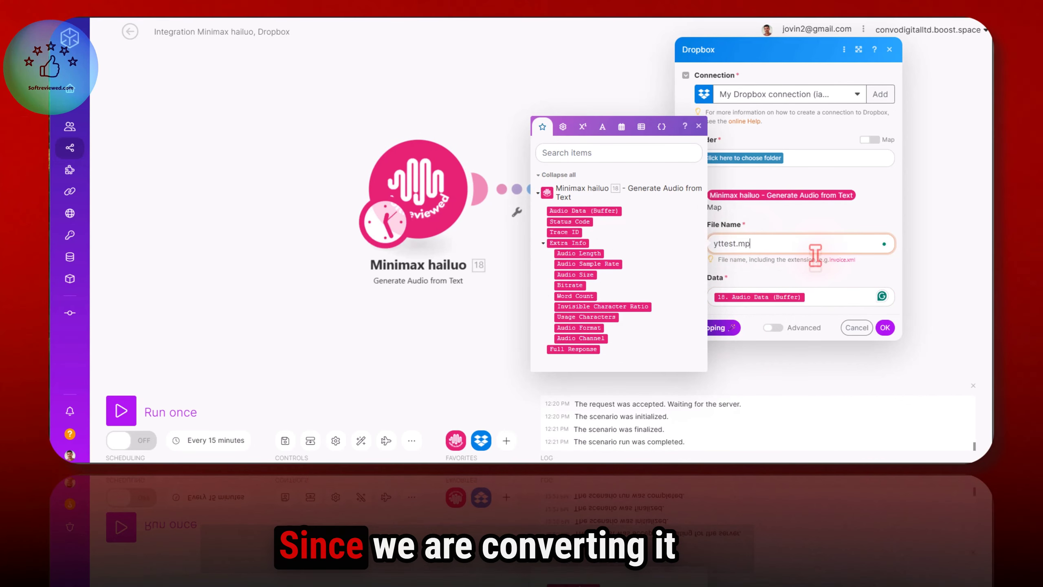
type("3")
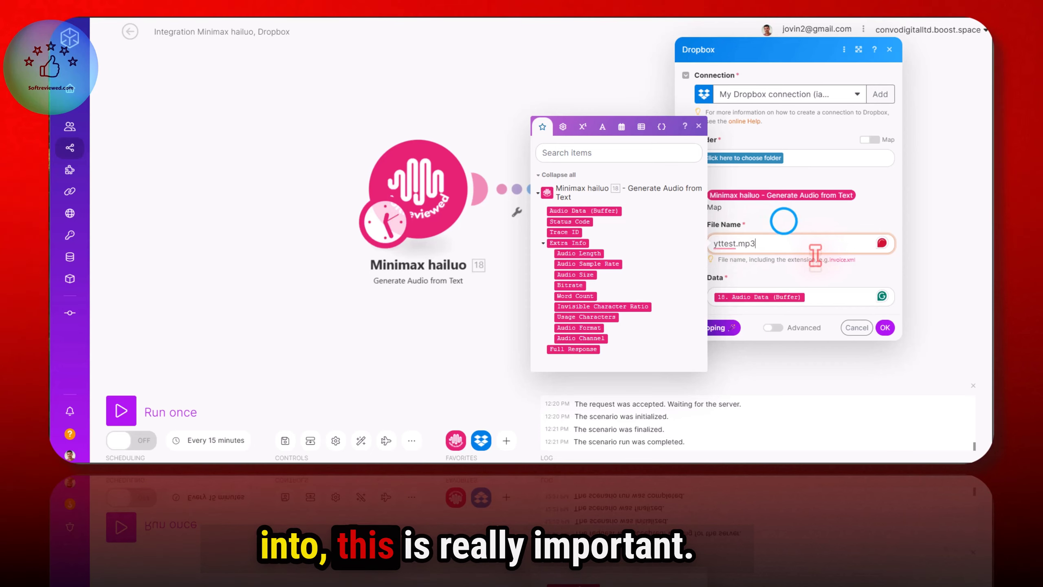
left_click(783, 222)
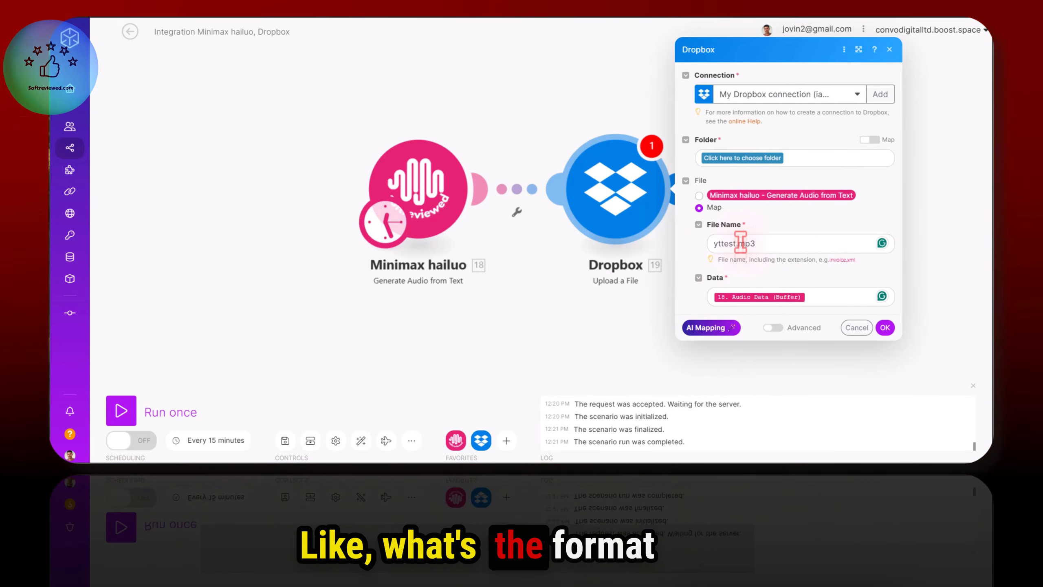
left_click(779, 225)
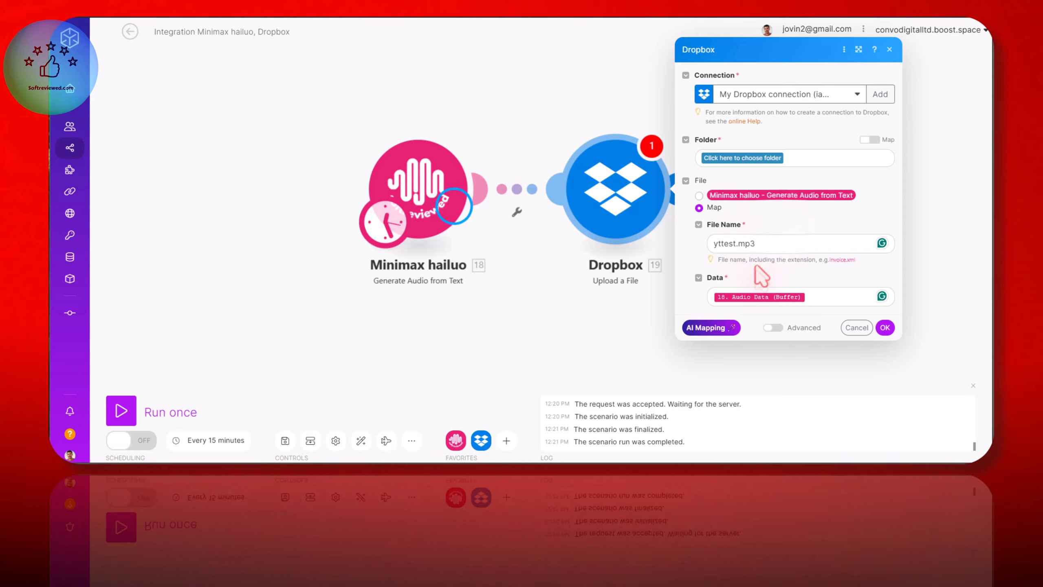
Check the audio format set in the Minimax hailuo audio module against the upload file's extension.
left_click(454, 206)
scroll(576, 327, "down", 6)
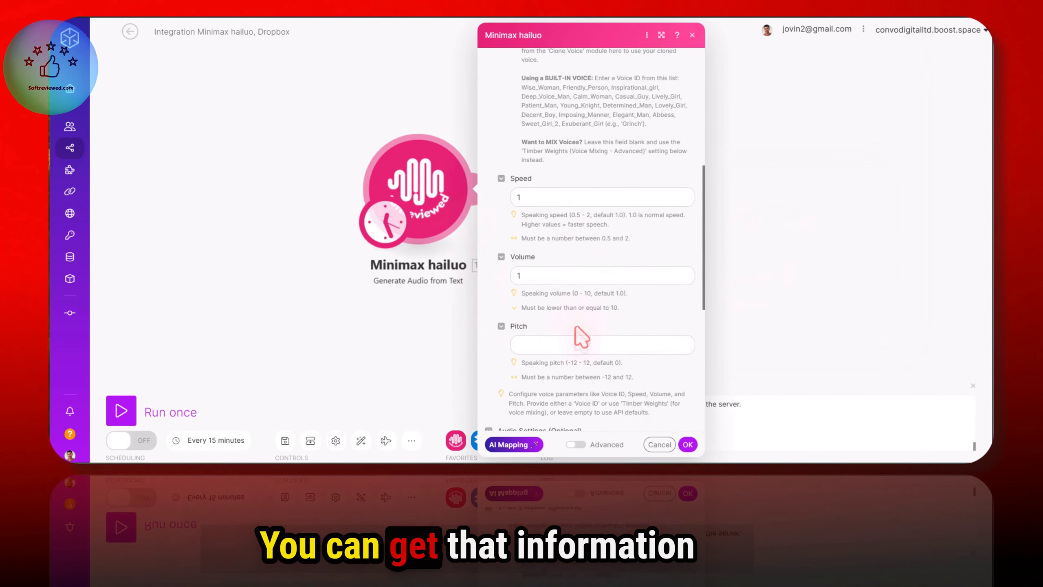
scroll(579, 335, "down", 5)
left_click(546, 355)
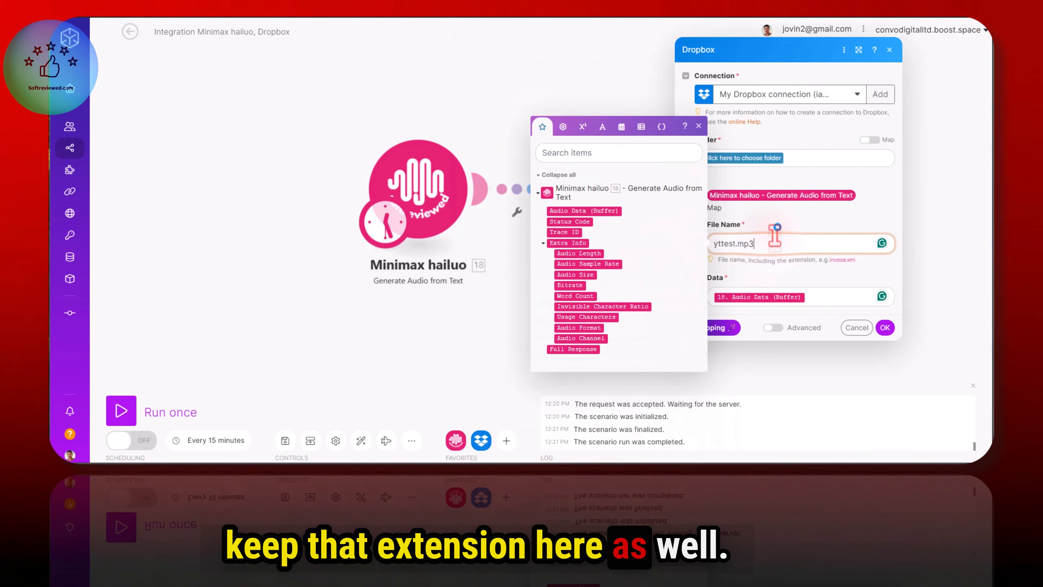
Set the Dropbox upload folder to the root folder "/" and run the scenario once.
left_click(729, 159)
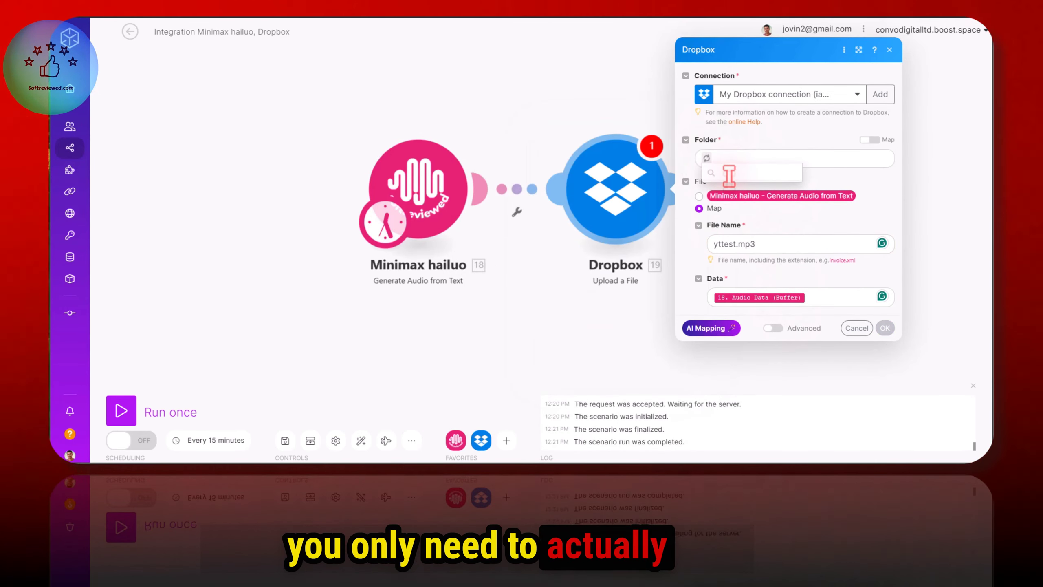
left_click(729, 173)
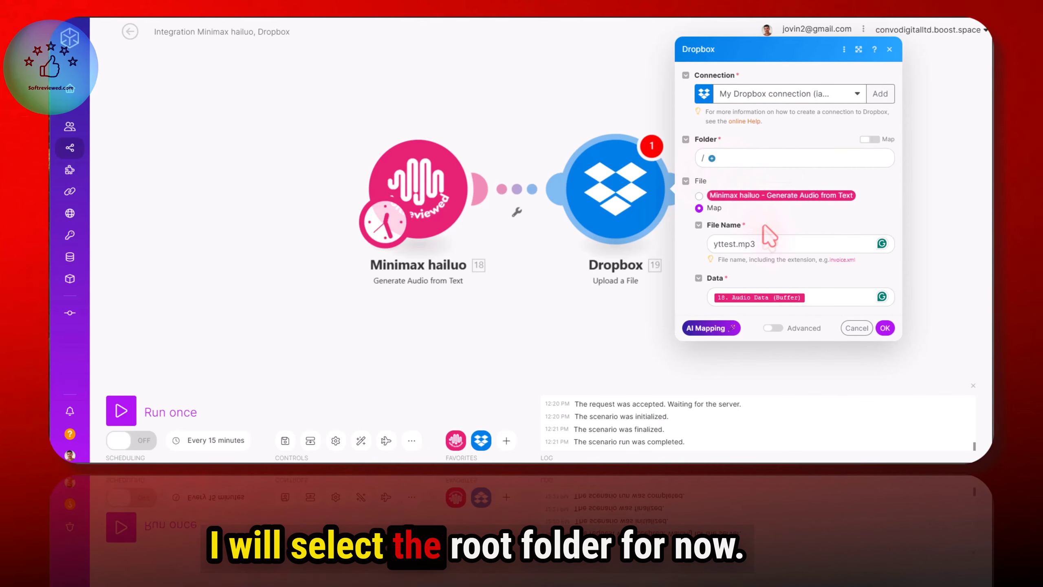
left_click(887, 328)
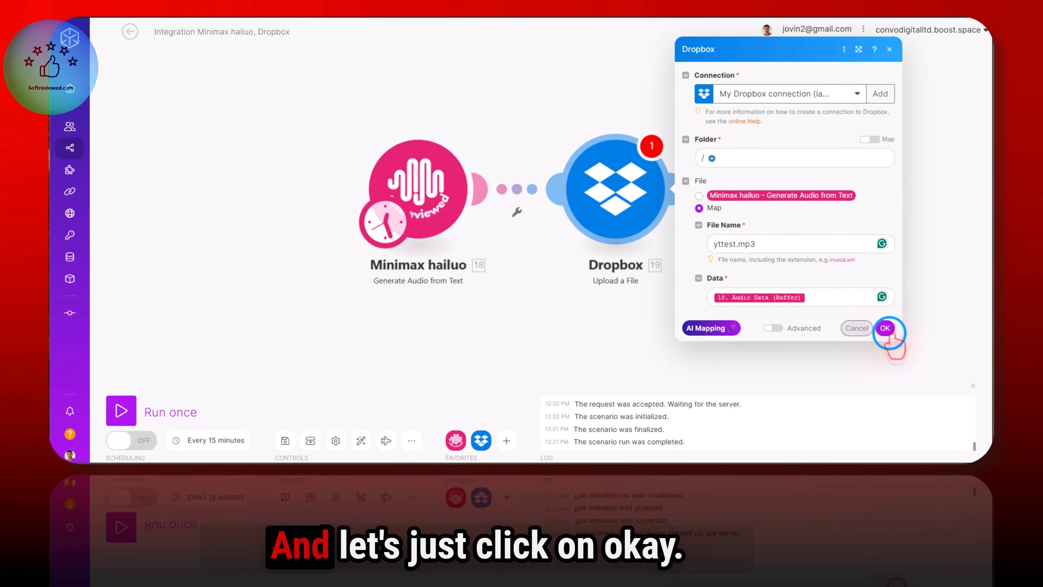
left_click(121, 410)
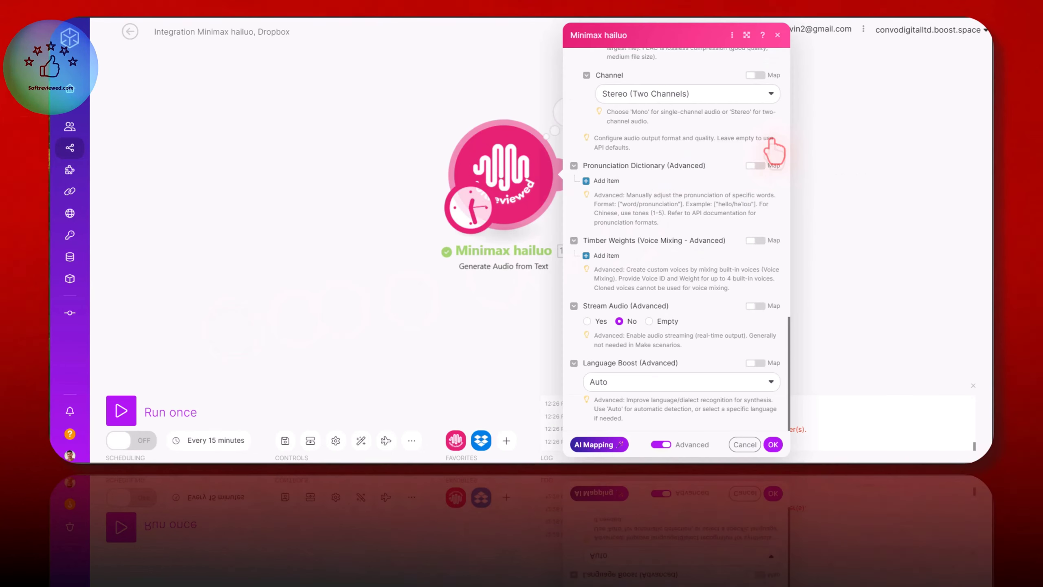
Remove the empty Pronunciation Dictionary item from the audio module and run the scenario again.
left_click(591, 182)
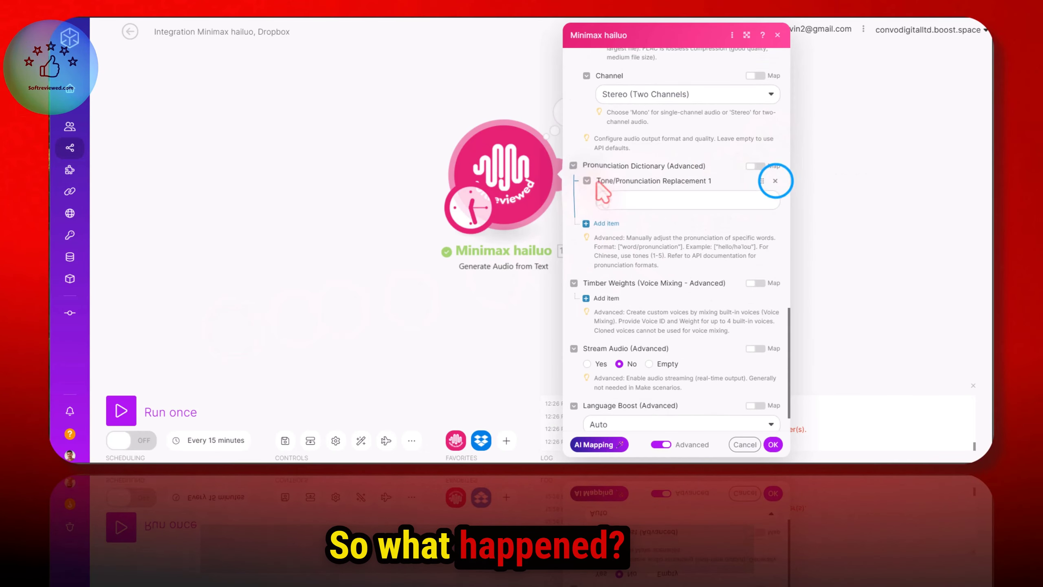
left_click(774, 181)
scroll(647, 195, "up", 5)
scroll(646, 195, "up", 10)
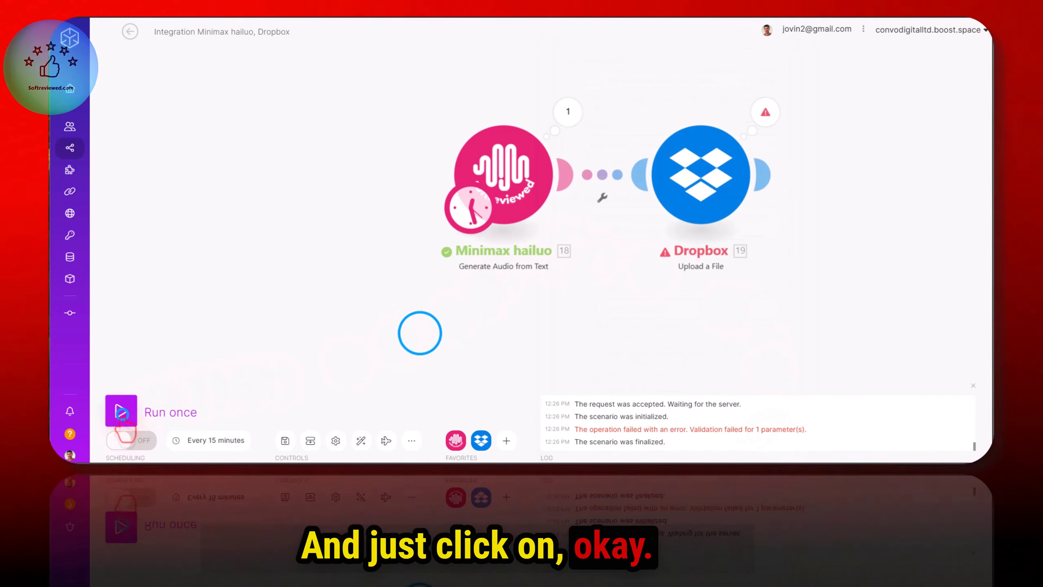
left_click(121, 411)
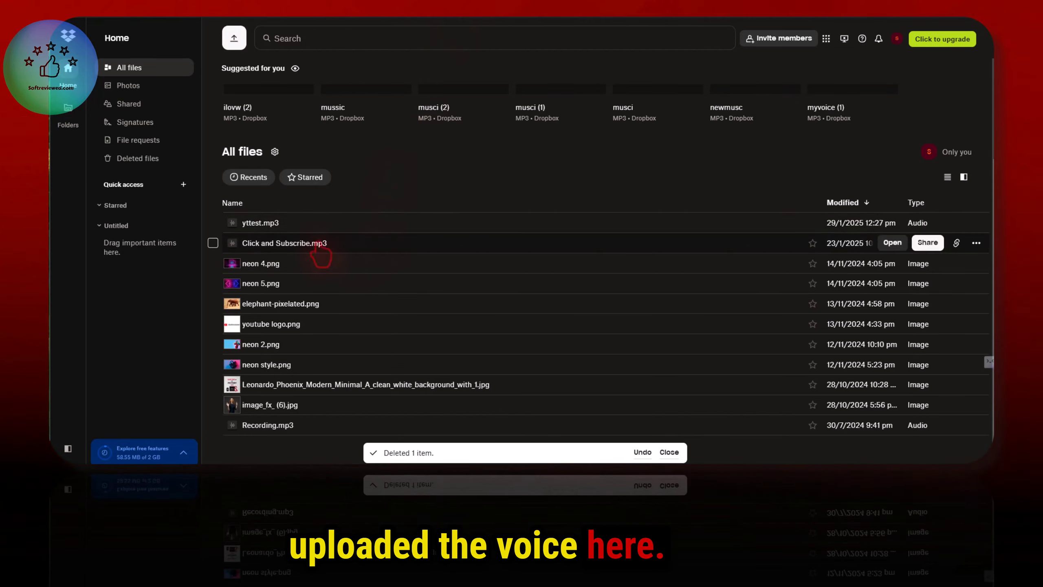
Open the uploaded yttest.mp3 in Dropbox for playback and dismiss the notice covering the player controls.
left_click(253, 225)
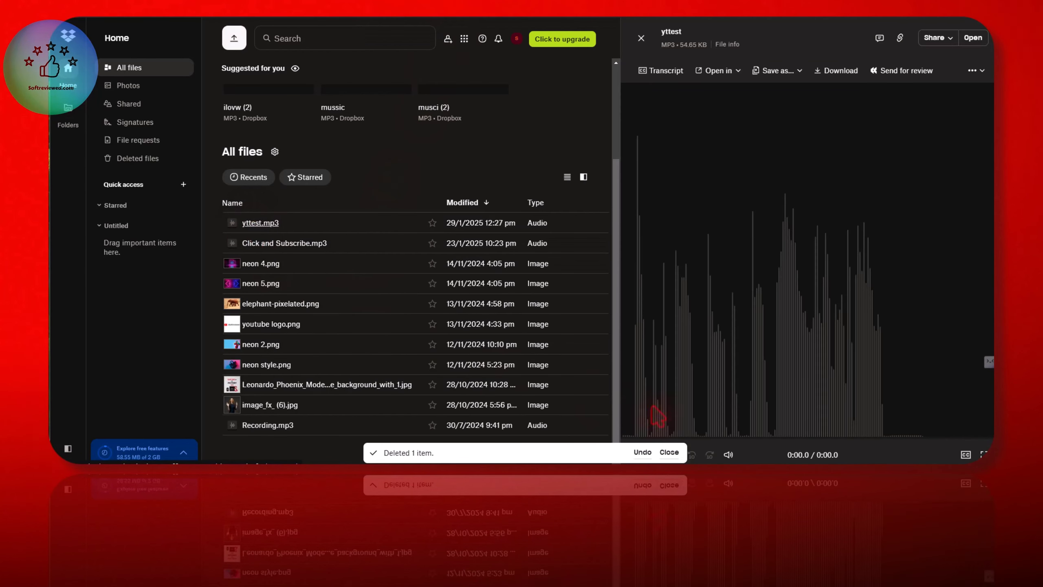
left_click(669, 452)
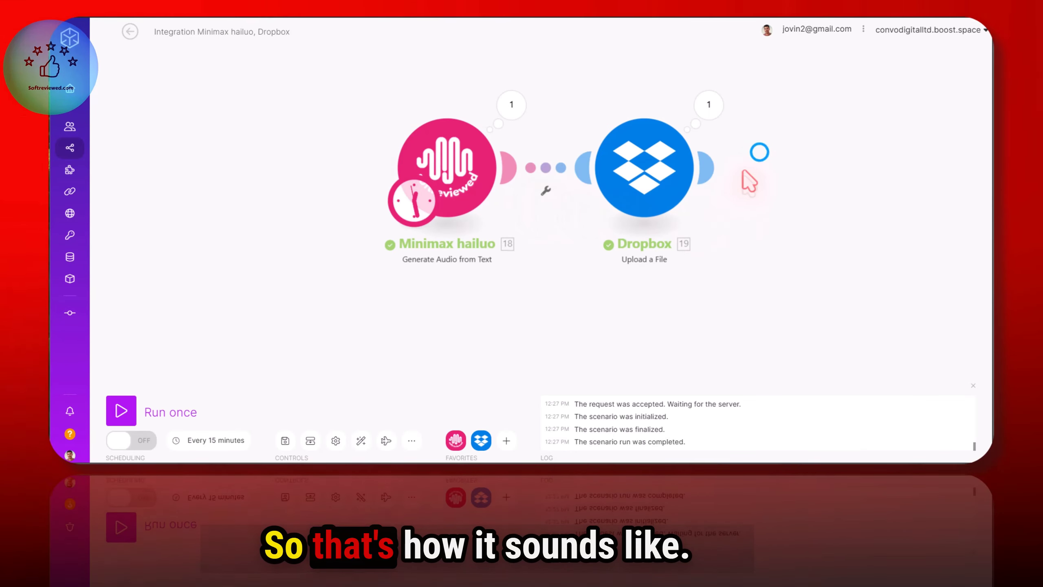
Review the audio module's Voice ID guidance for built-in and cloned voices, along with its audio settings.
left_click(394, 168)
scroll(599, 265, "down", 5)
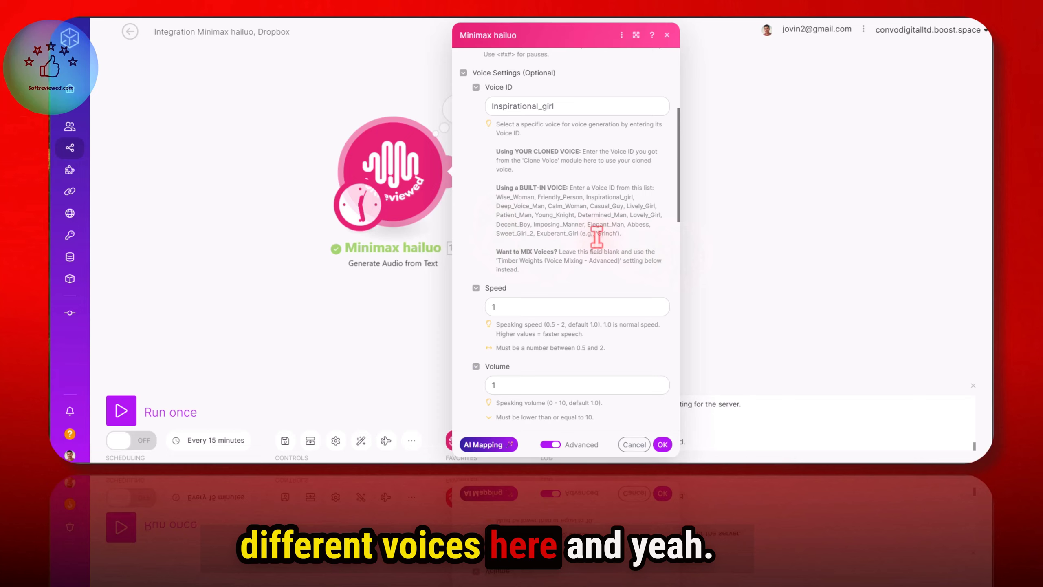
scroll(597, 237, "down", 3)
scroll(572, 233, "up", 6)
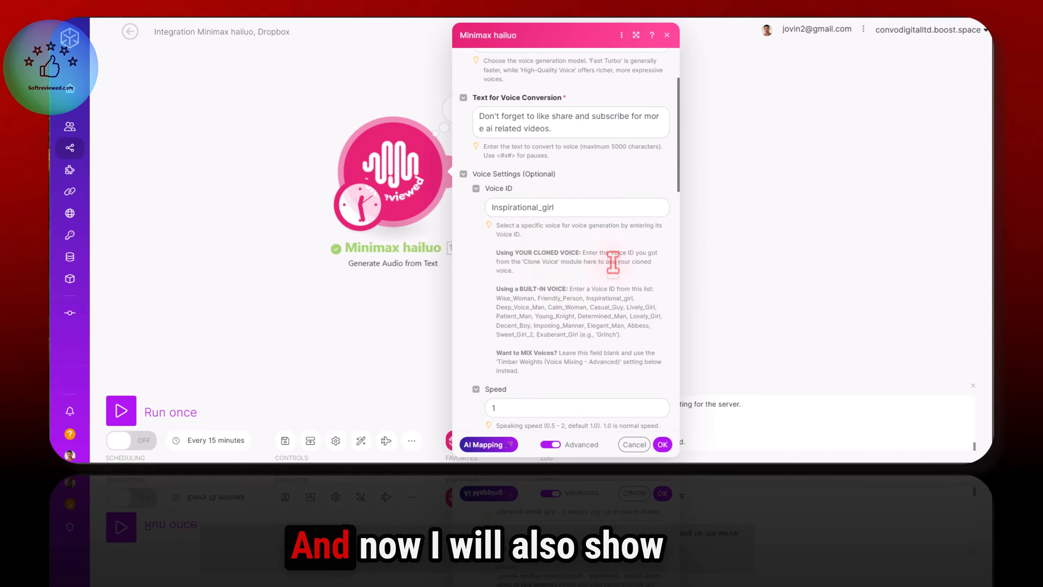
scroll(613, 262, "down", 10)
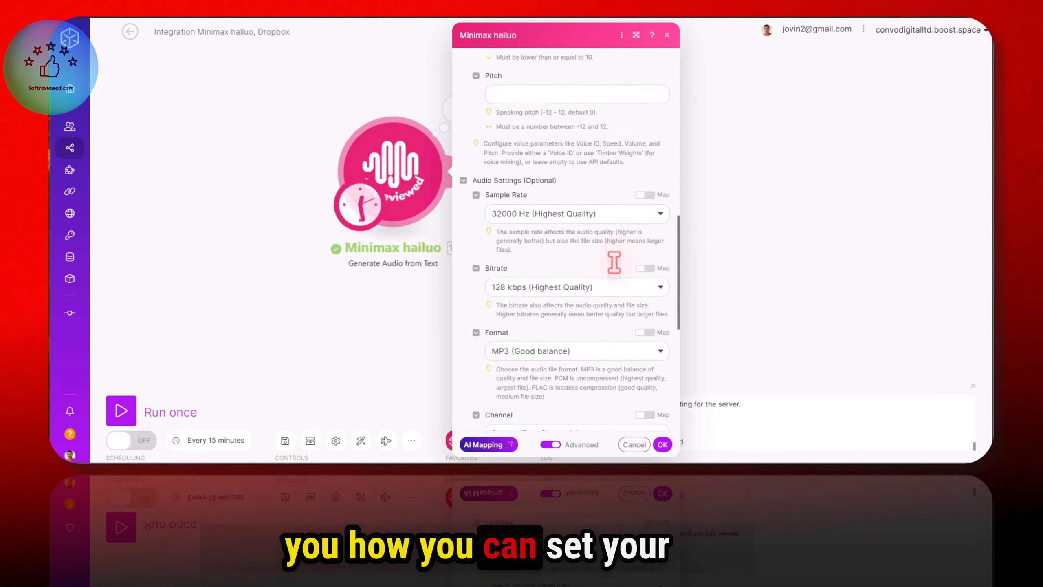
scroll(614, 263, "down", 5)
scroll(616, 268, "up", 14)
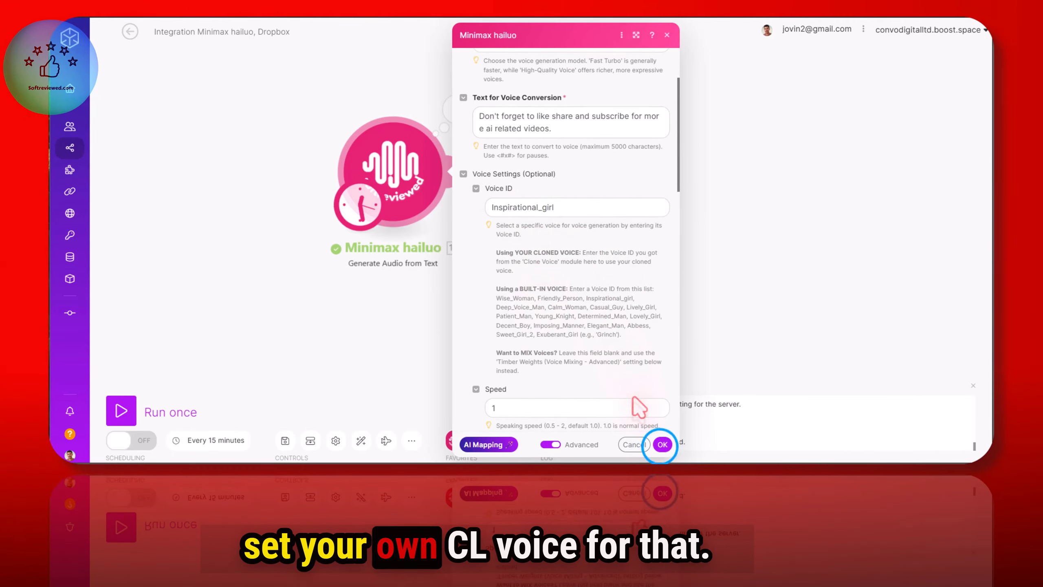
left_click(662, 445)
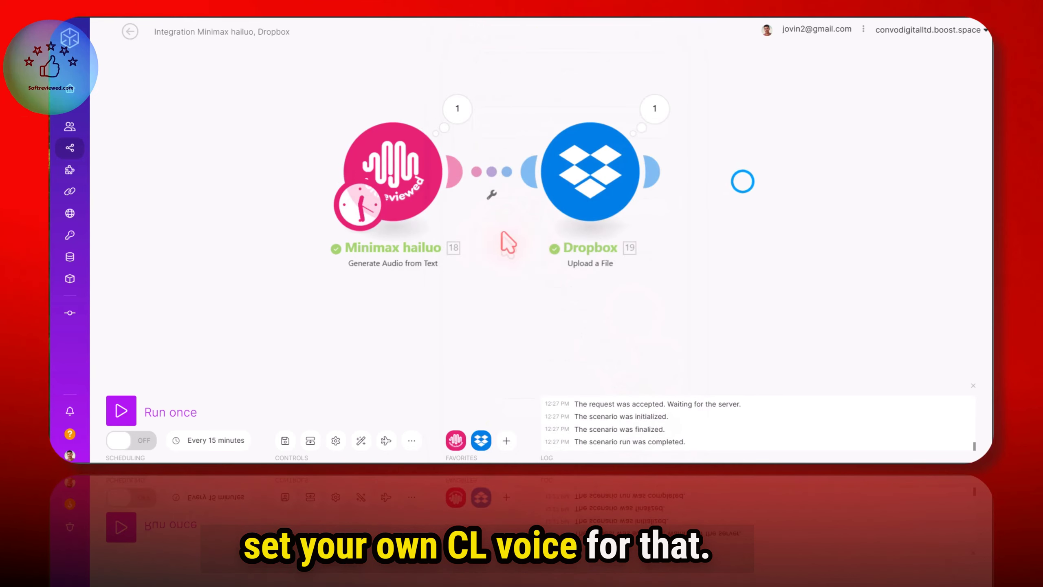
left_click_drag(710, 187, 606, 187)
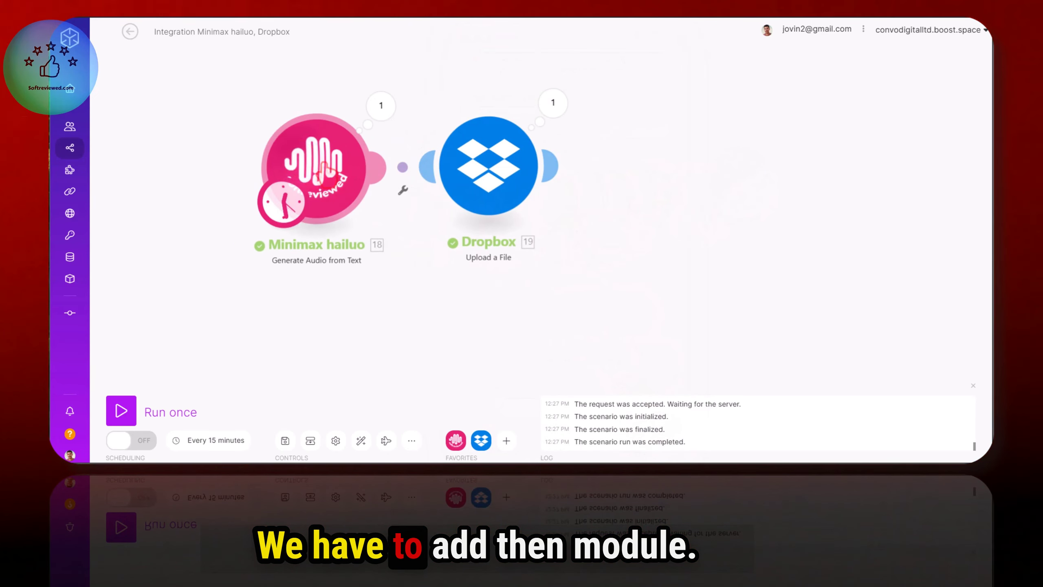
left_click(552, 166)
left_click(808, 84)
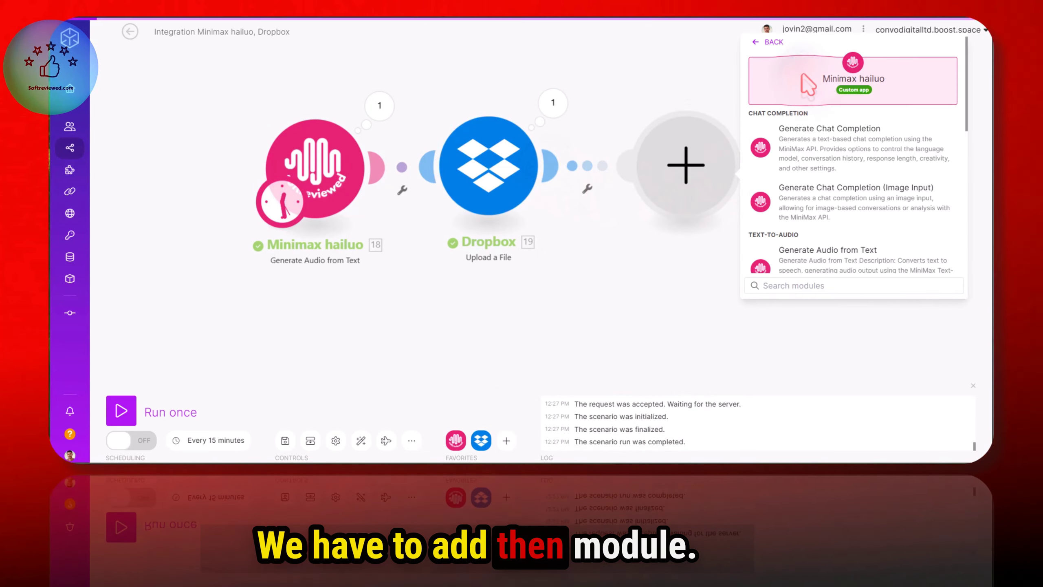
scroll(831, 198, "down", 3)
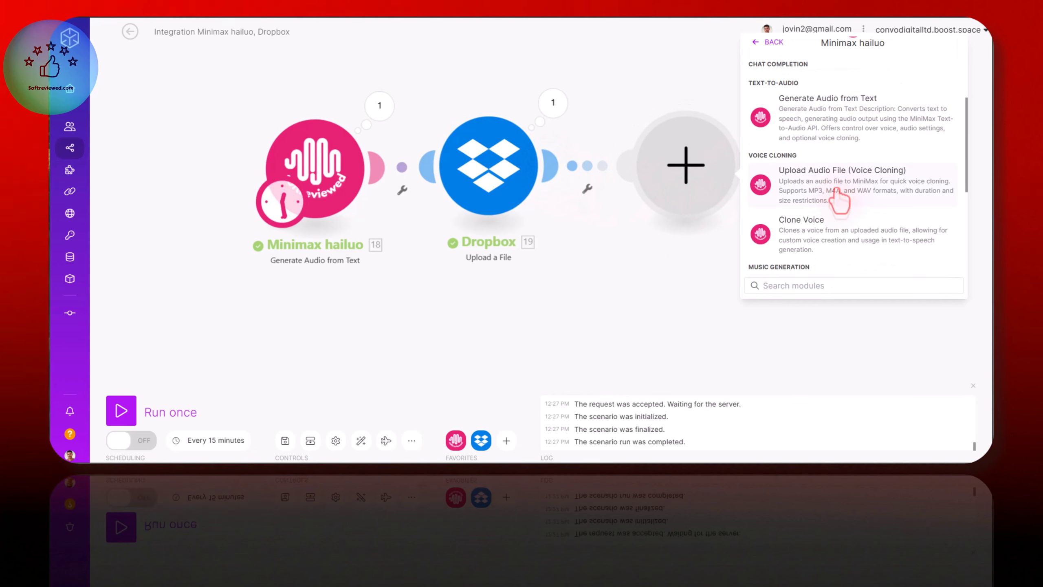
scroll(836, 199, "down", 2)
scroll(824, 152, "up", 3)
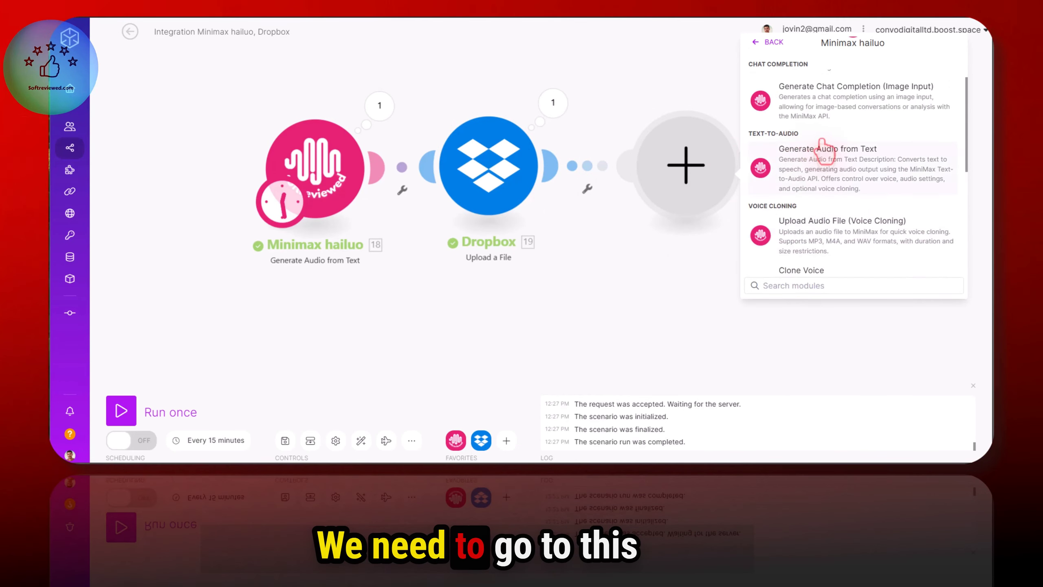
scroll(791, 212, "down", 2)
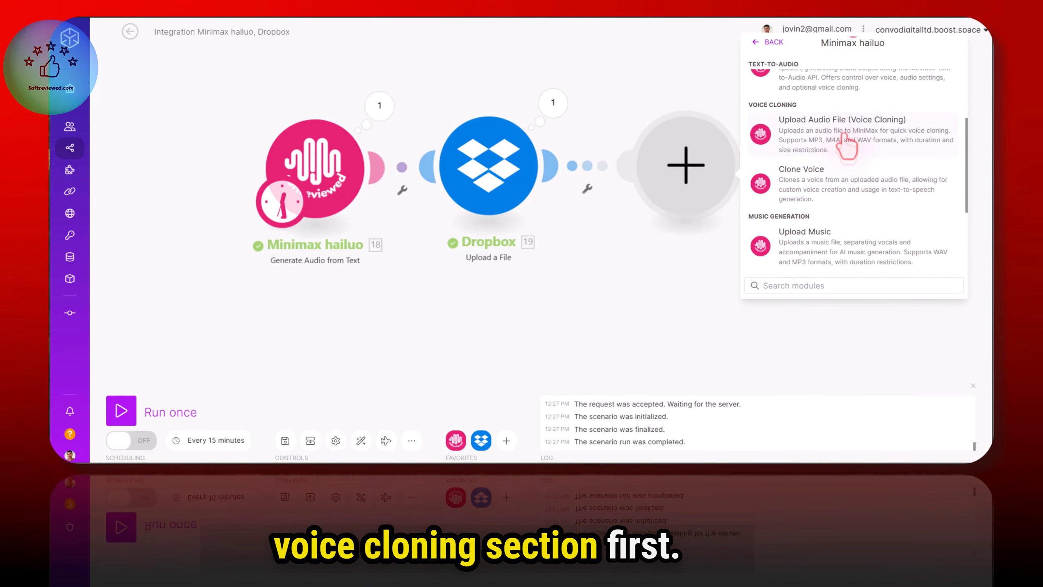
right_click(671, 168)
left_click(697, 195)
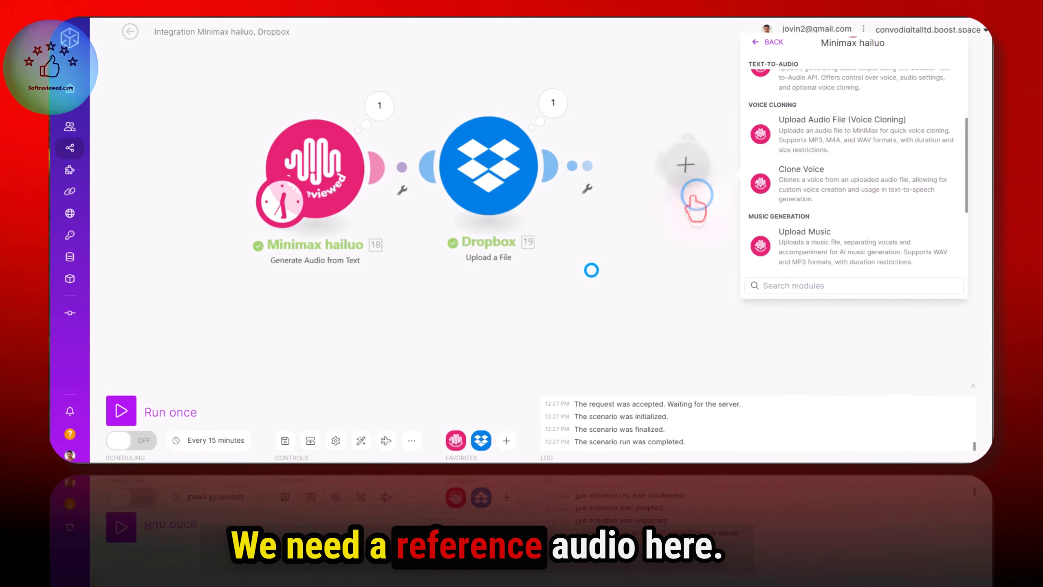
Add a separate Minimax hailuo Upload Audio File (Voice Cloning) module below the existing text-to-audio flow.
left_click_drag(591, 271, 657, 140)
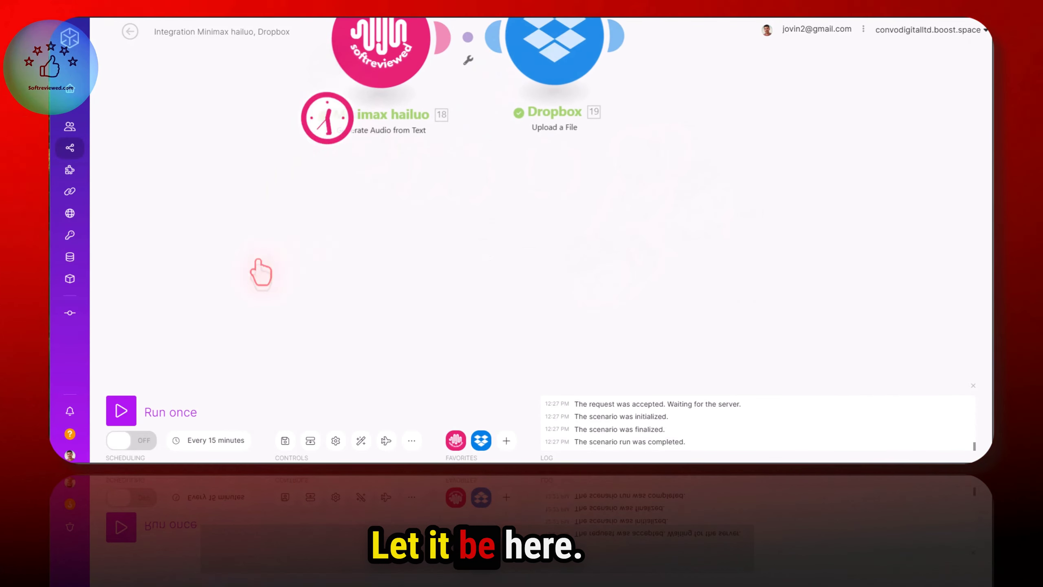
right_click(413, 214)
left_click(407, 223)
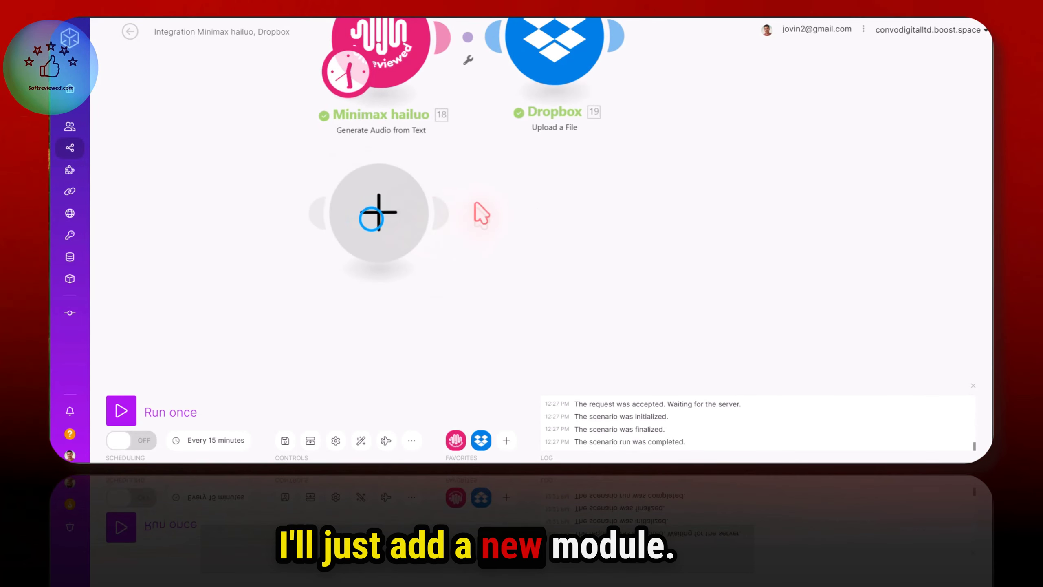
left_click(376, 224)
left_click(509, 128)
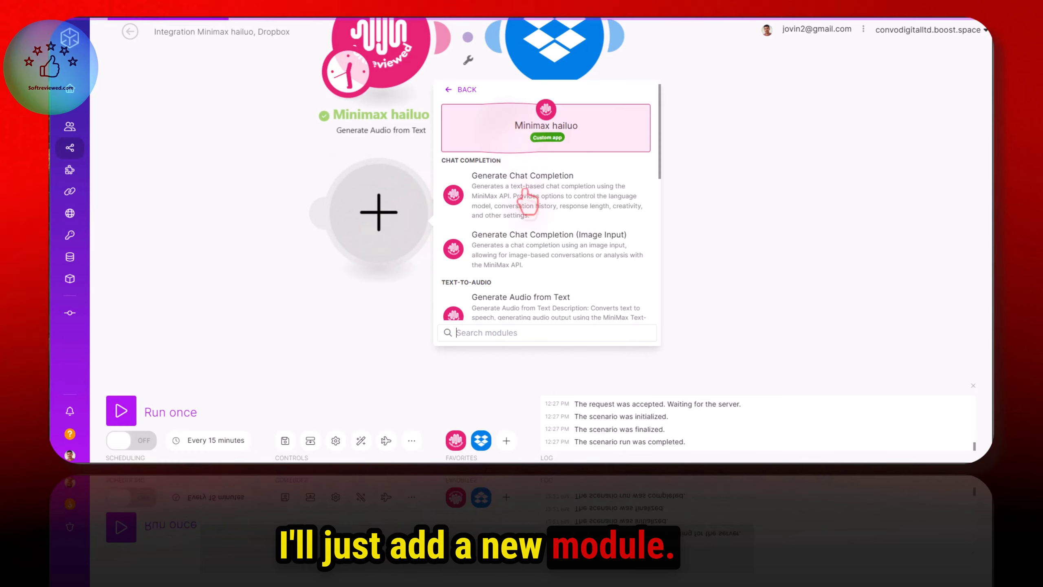
scroll(540, 233, "down", 5)
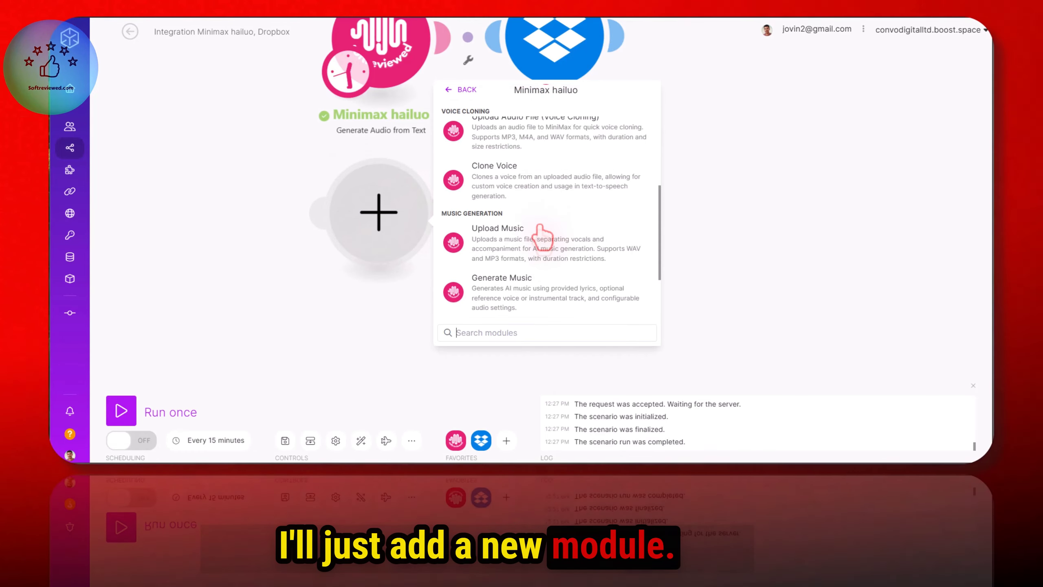
Add a Dropbox Download a File module in front of the Upload Audio File module and view its file selection options.
left_click(419, 227)
left_click(520, 139)
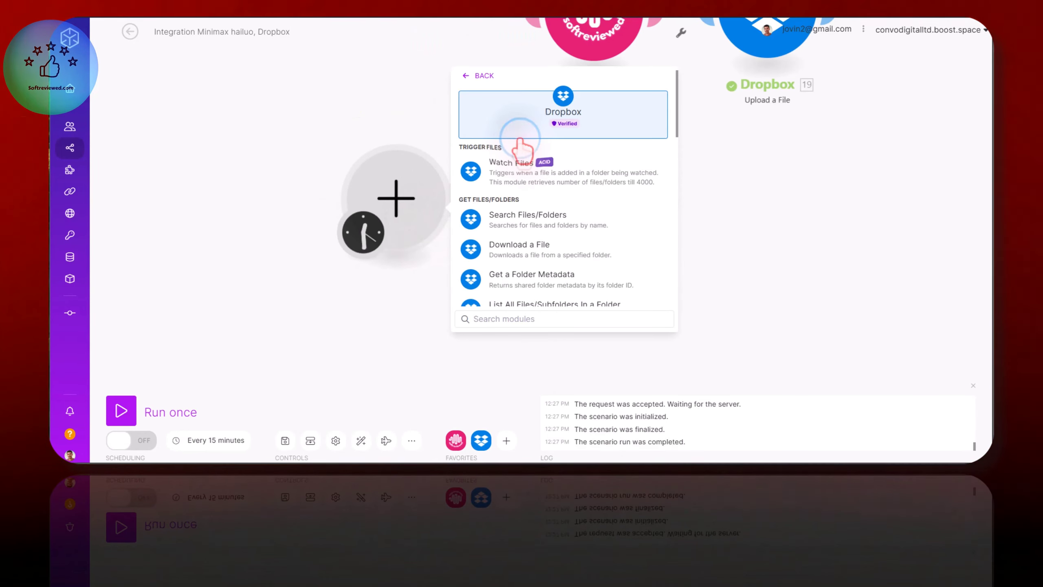
left_click(541, 254)
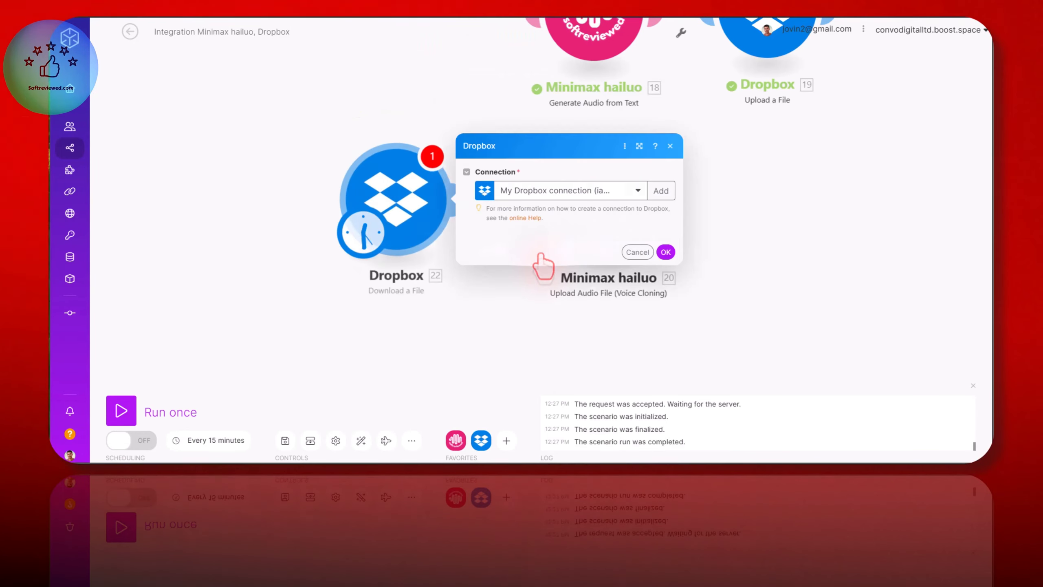
left_click(526, 211)
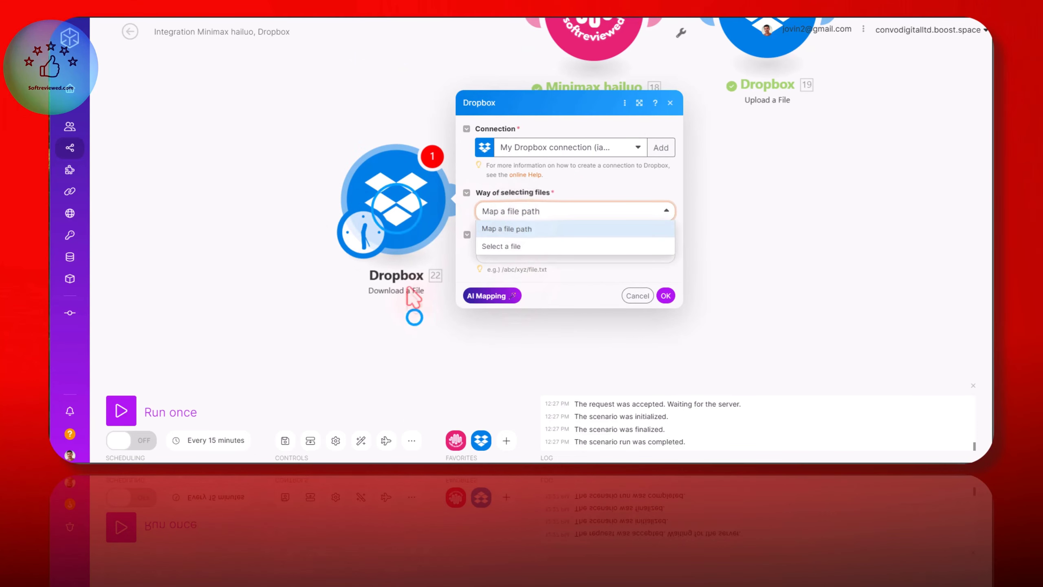
left_click(413, 304)
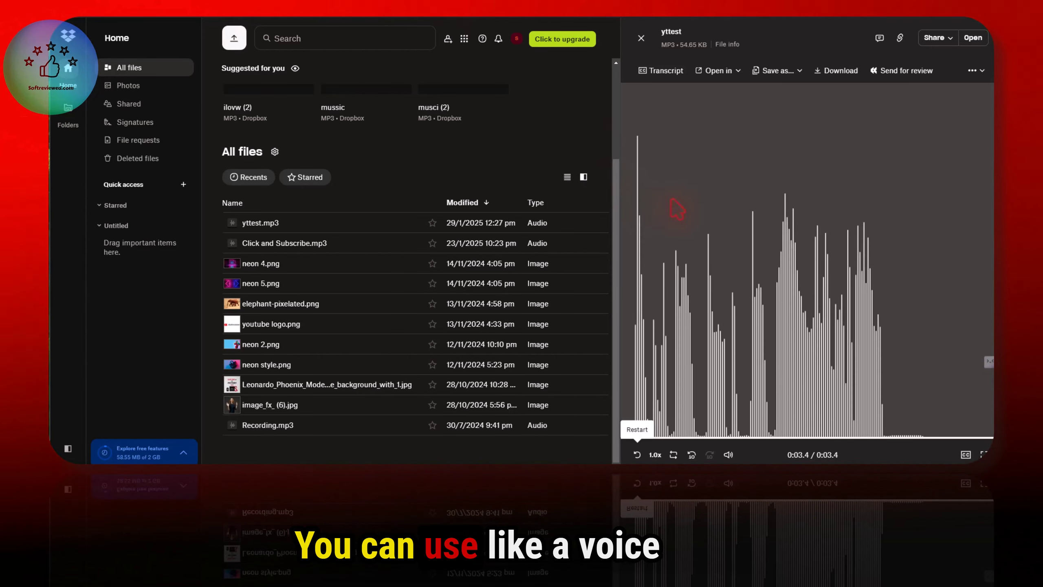
Switch to Dropbox, close the yttest.mp3 preview, and search Windows for "voice" to find a recording app.
left_click(641, 38)
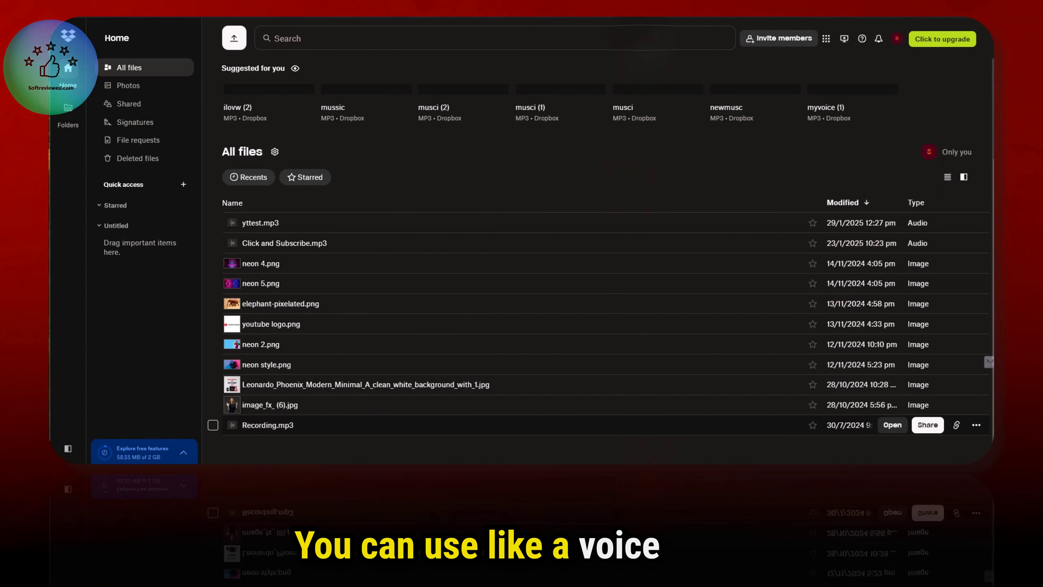
key("super+s")
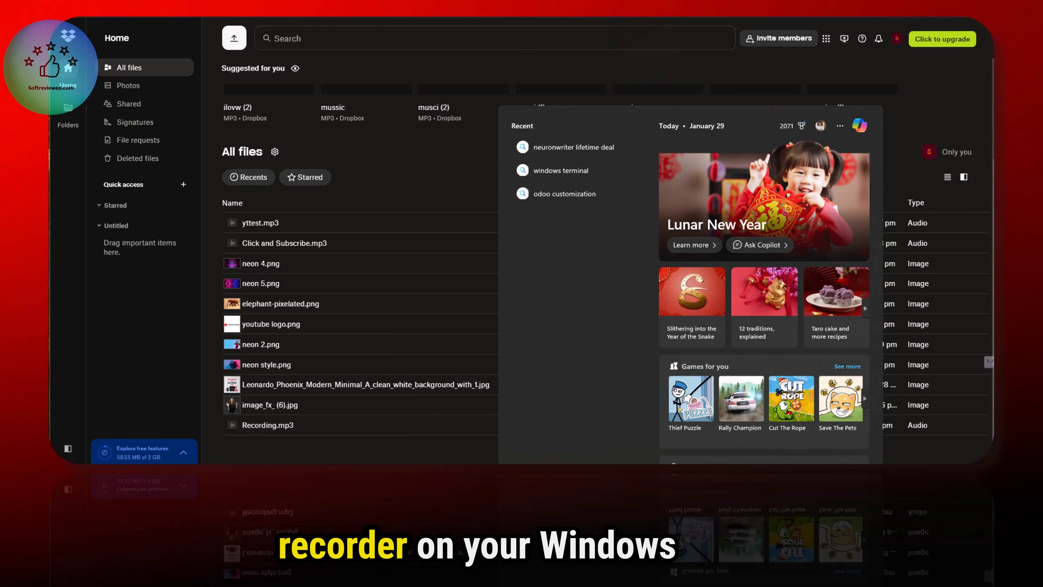
type("voice")
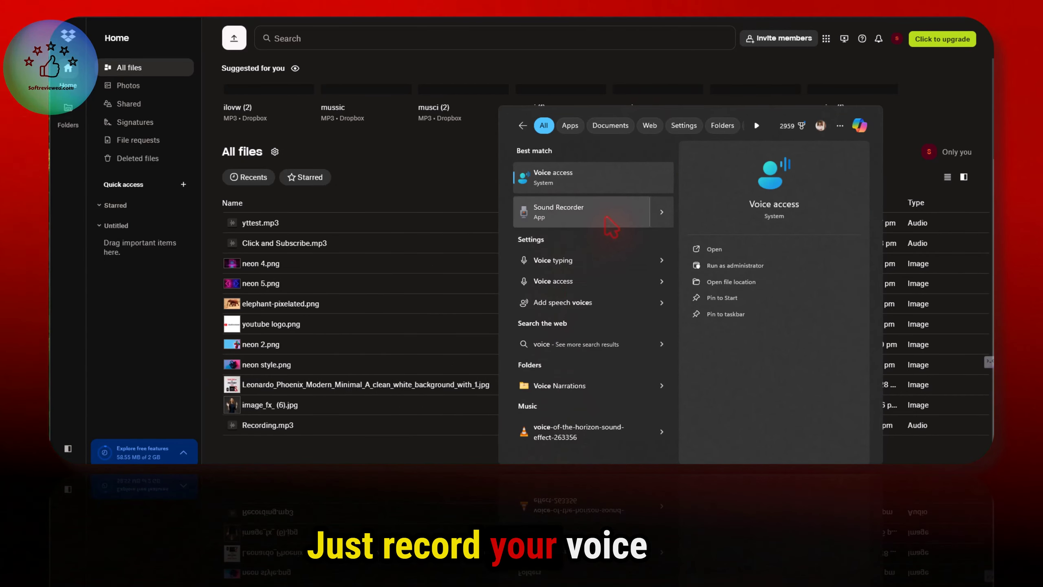
left_click(460, 172)
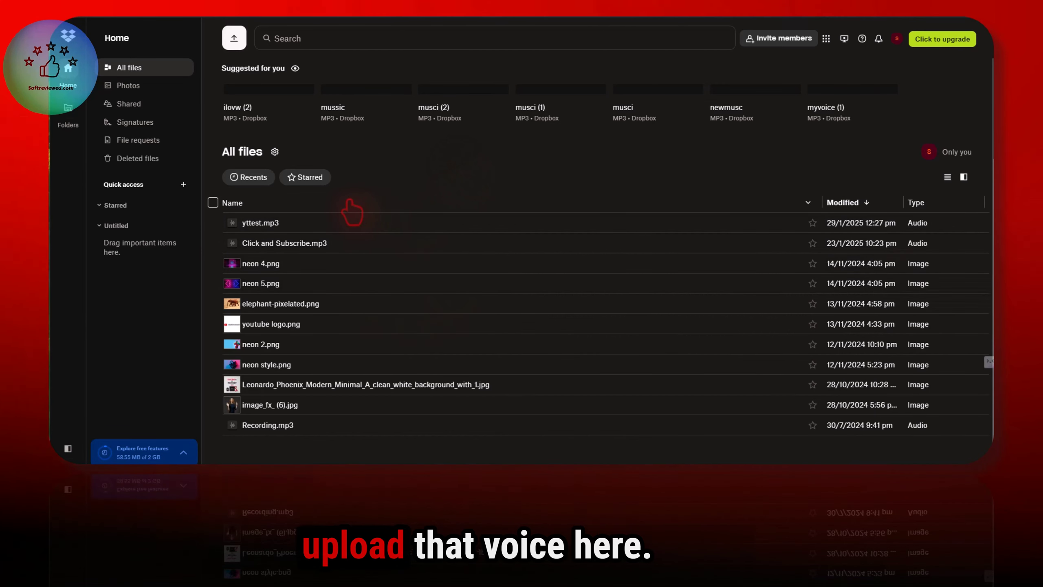
Open Recording.mp3 in Dropbox and play it as the reference voice.
left_click(269, 426)
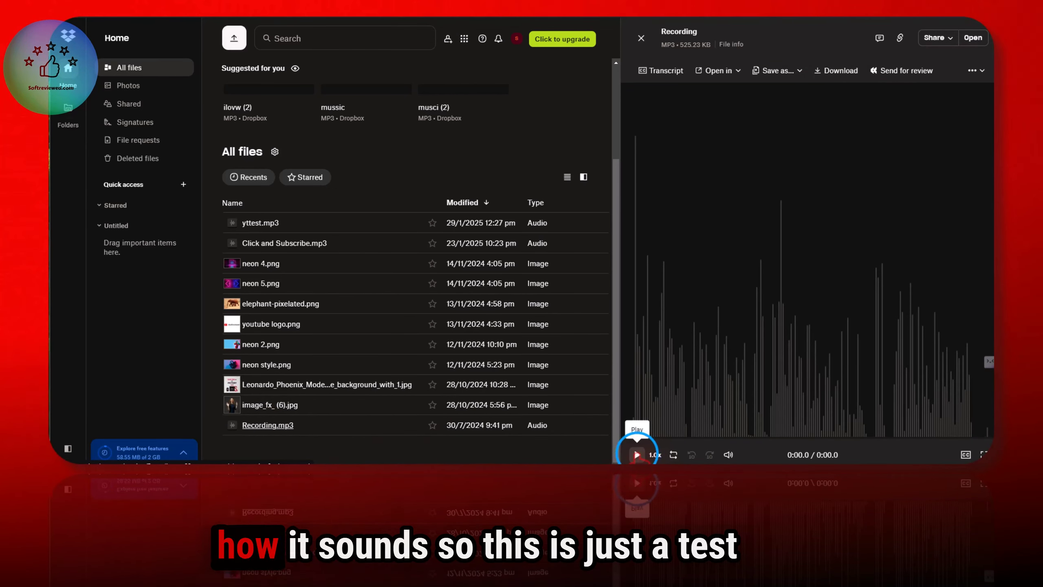
left_click(638, 454)
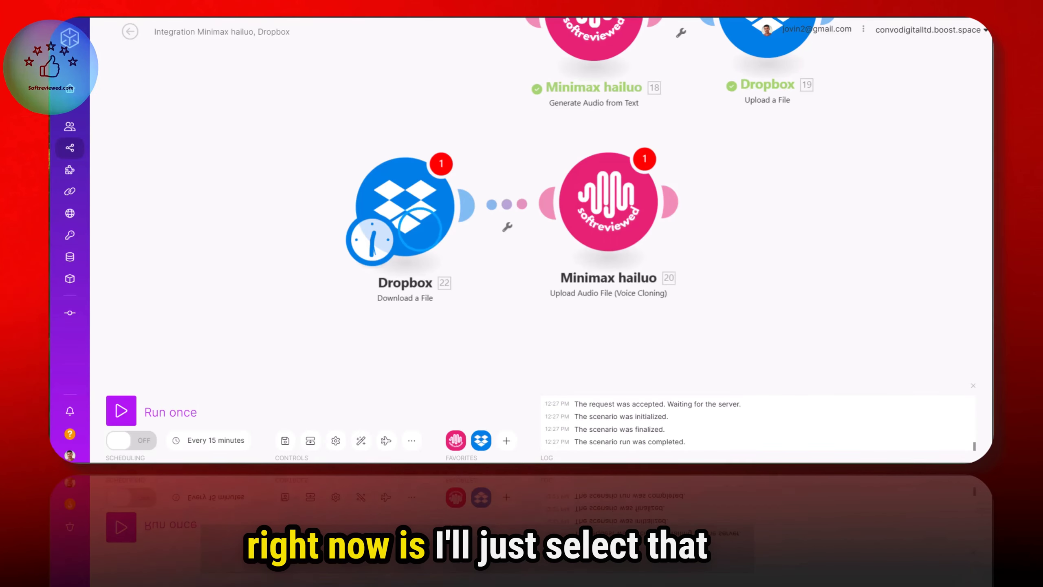
Configure the Dropbox Download a File module to use Select a file with Recording.mp3 as the file, and save it.
left_click(420, 233)
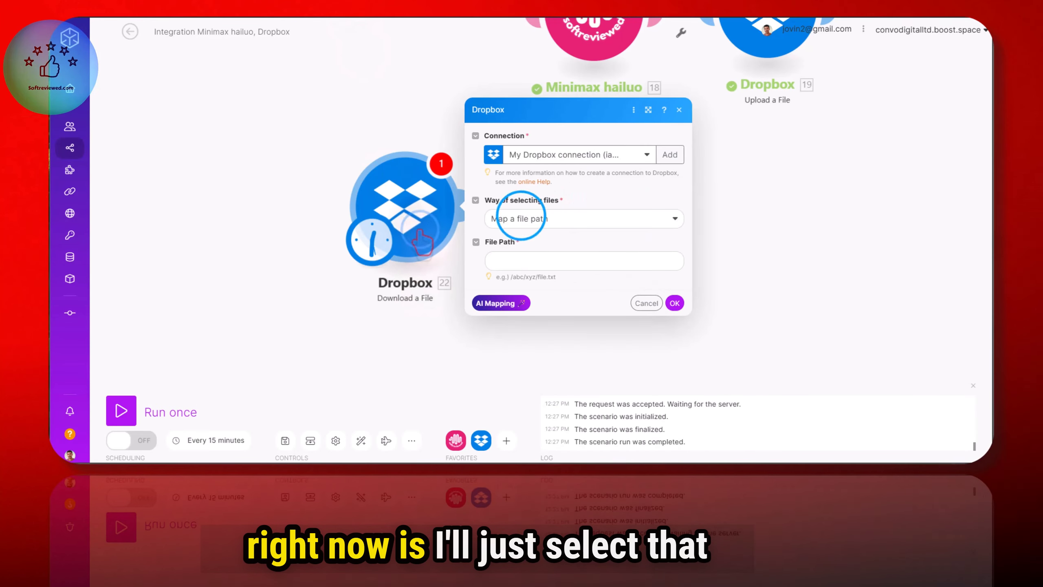
left_click(521, 219)
left_click(515, 236)
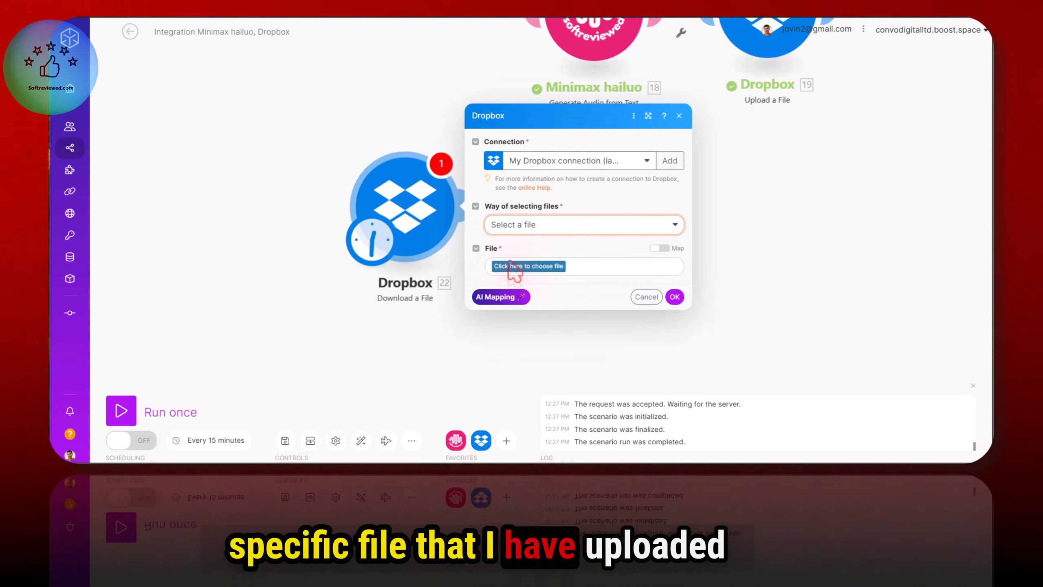
left_click(511, 265)
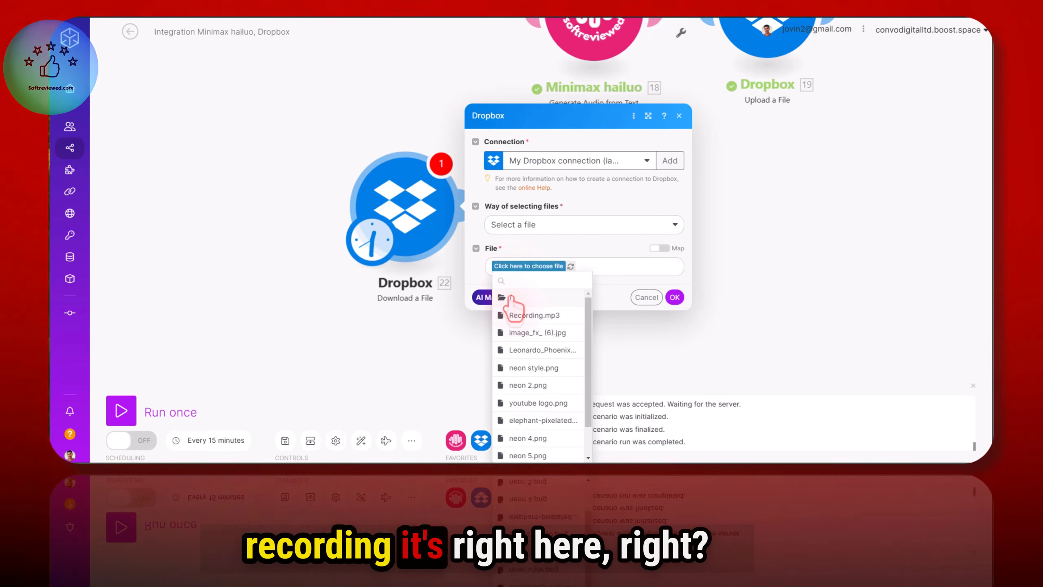
type("re")
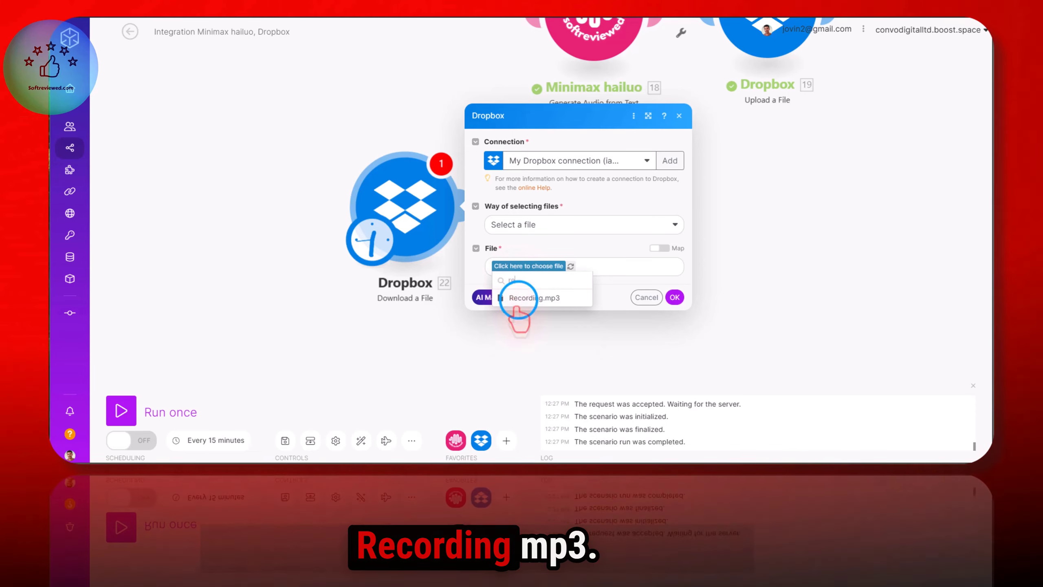
left_click(518, 298)
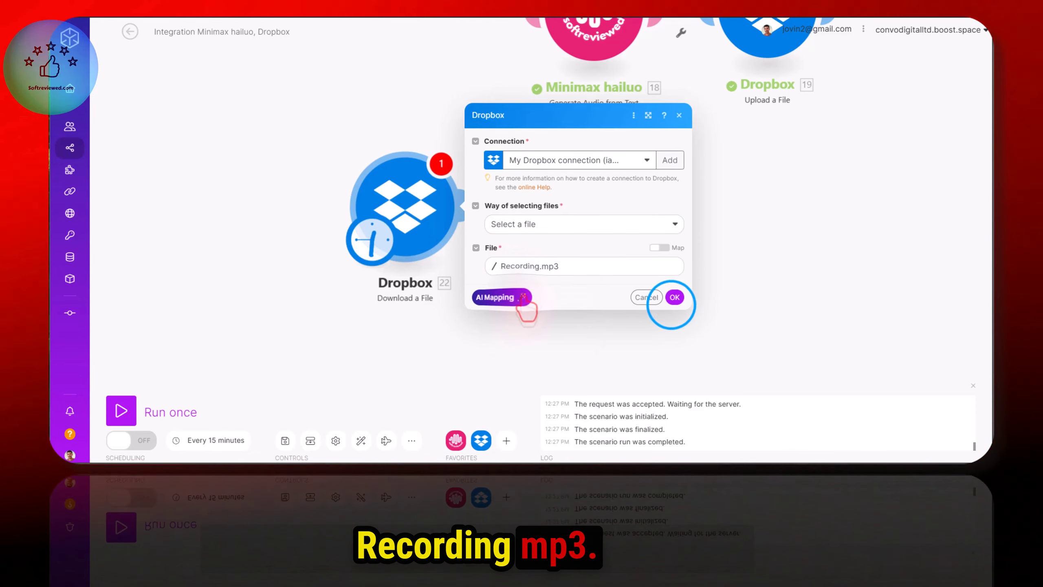
left_click(675, 297)
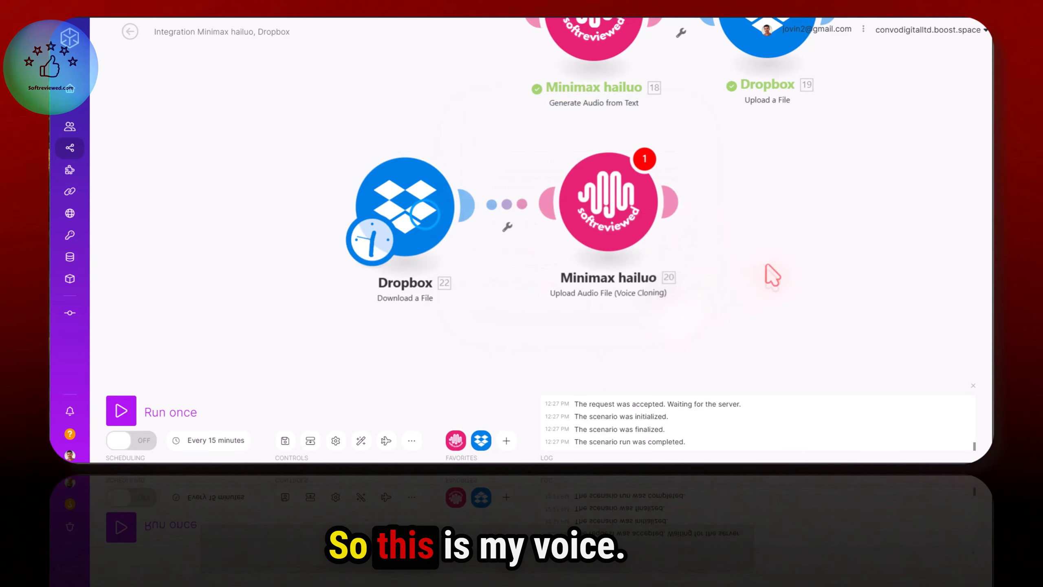
Read the upload module's audio file requirements and check the size of Recording.mp3 in Dropbox against them.
left_click(603, 208)
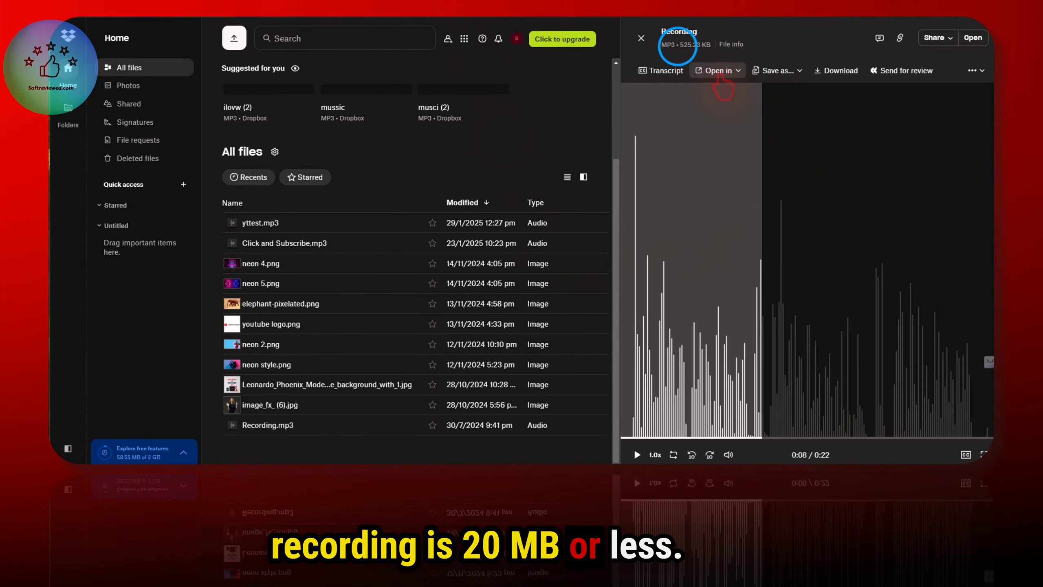
double_click(690, 44)
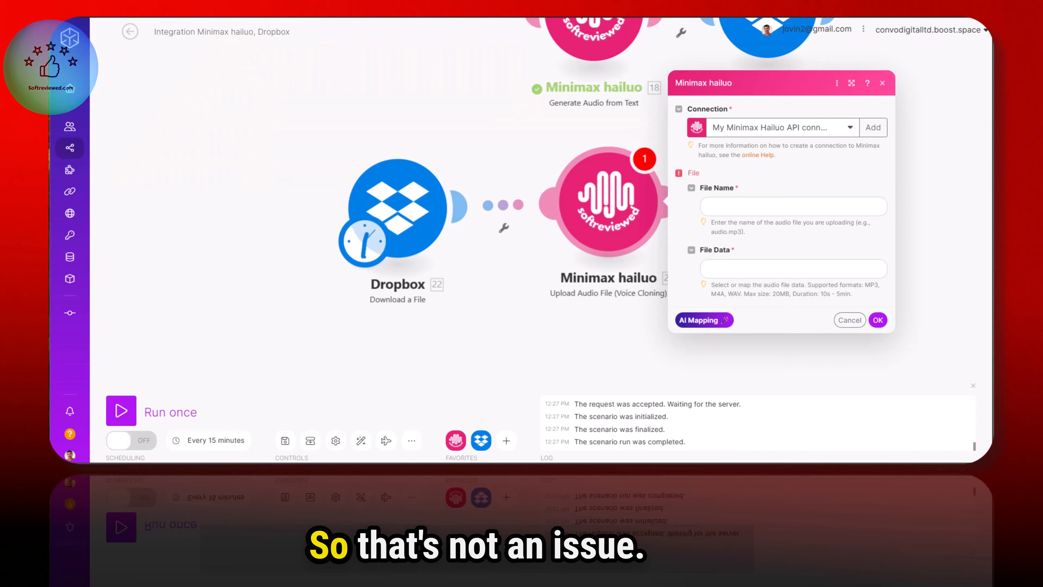
Replace the Minimax hailuo upload module with a fresh Upload Audio File (Voice Cloning) module connected after the Dropbox download.
left_click(707, 271)
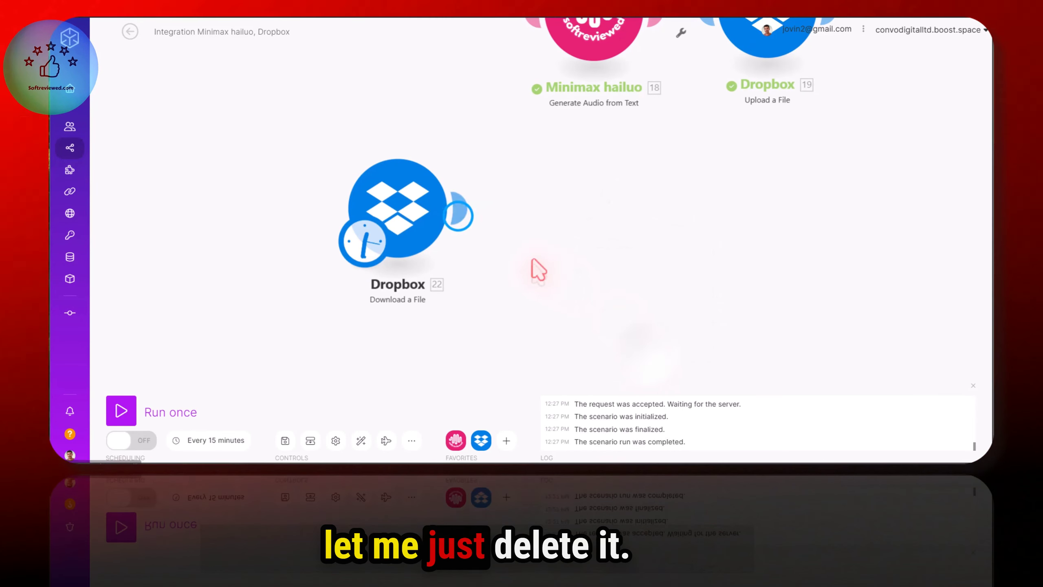
left_click(458, 212)
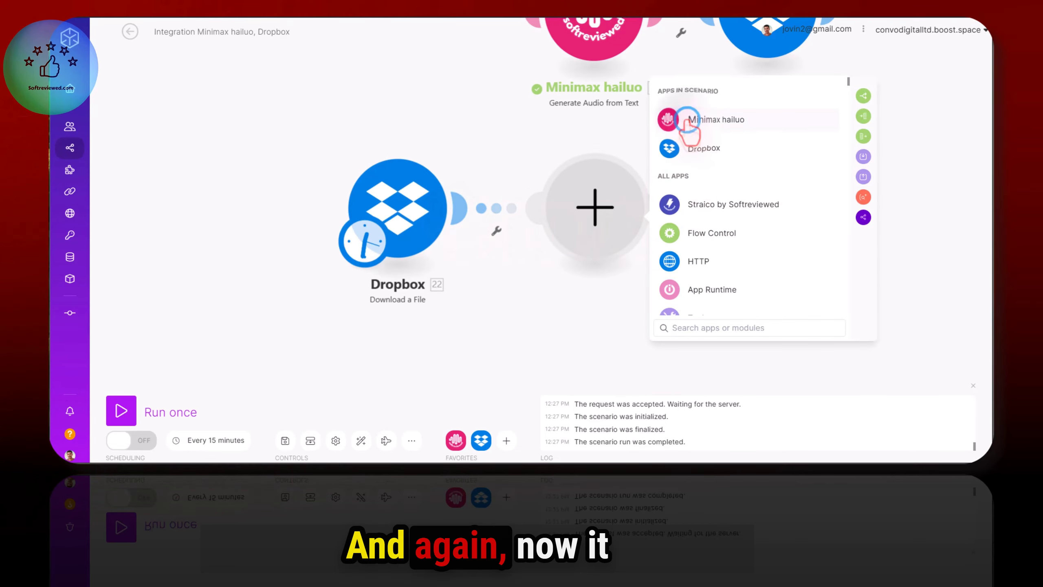
left_click(687, 119)
scroll(759, 281, "down", 4)
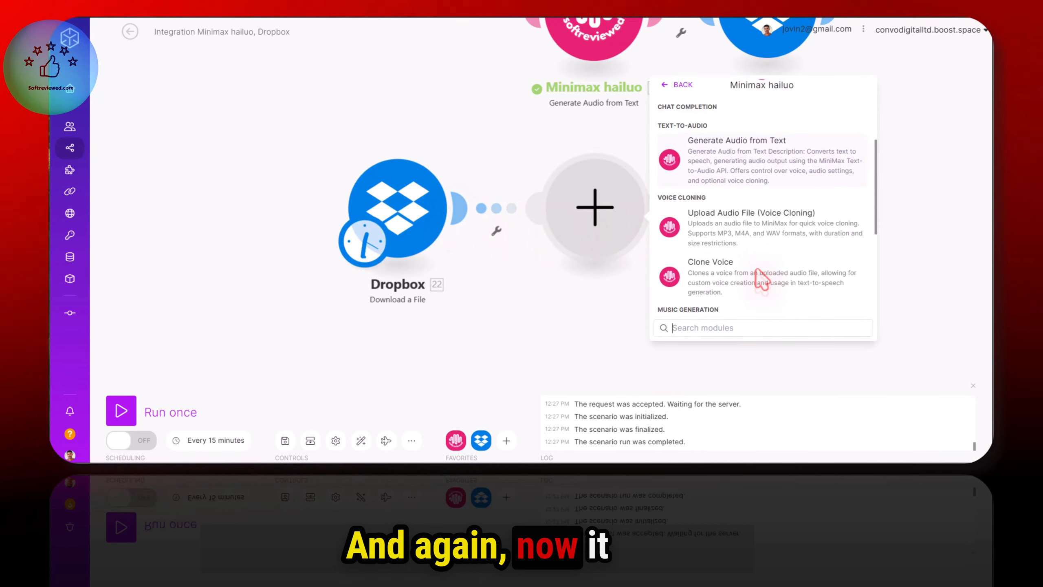
left_click(744, 238)
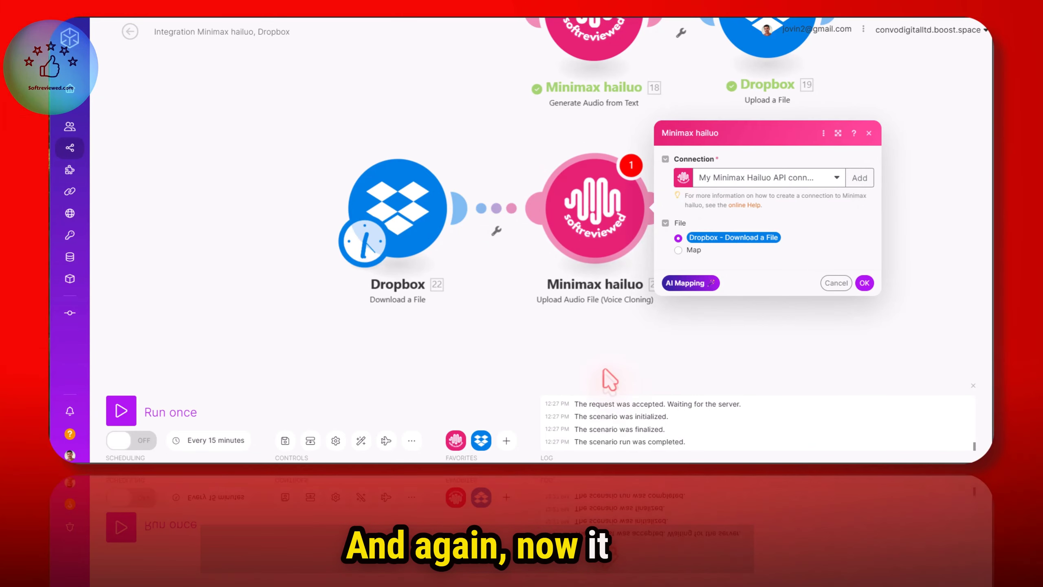
Set the upload module's file source to Map with the Dropbox File Name and Data, and review the supported formats and limits.
left_click(678, 250)
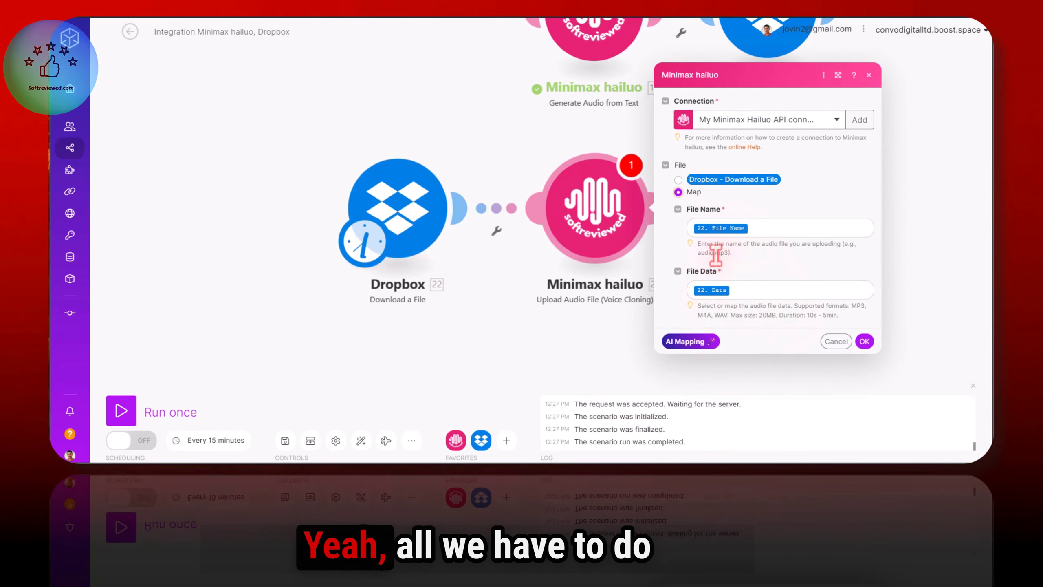
left_click(865, 341)
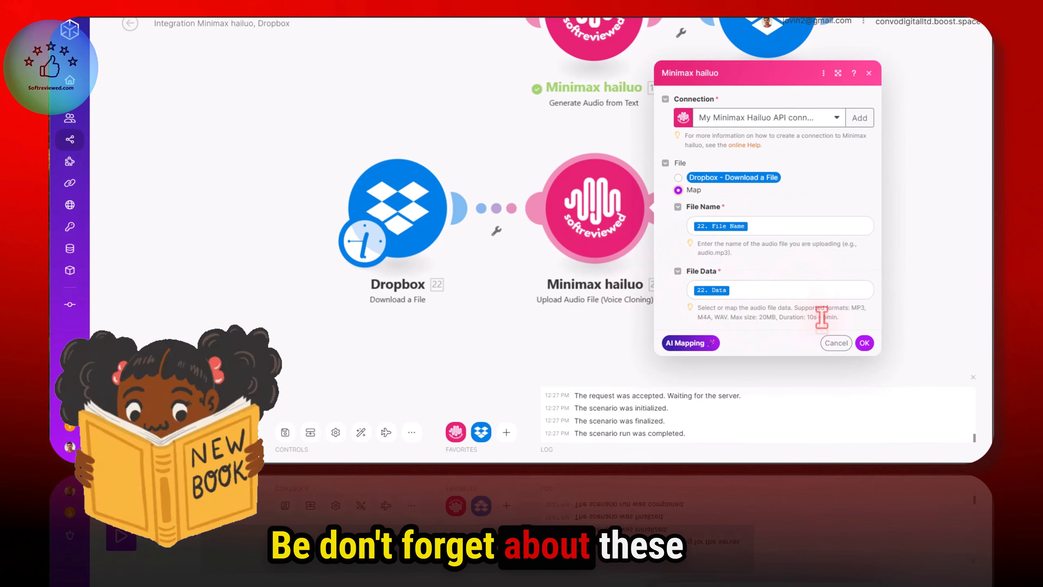
left_click_drag(839, 317, 700, 315)
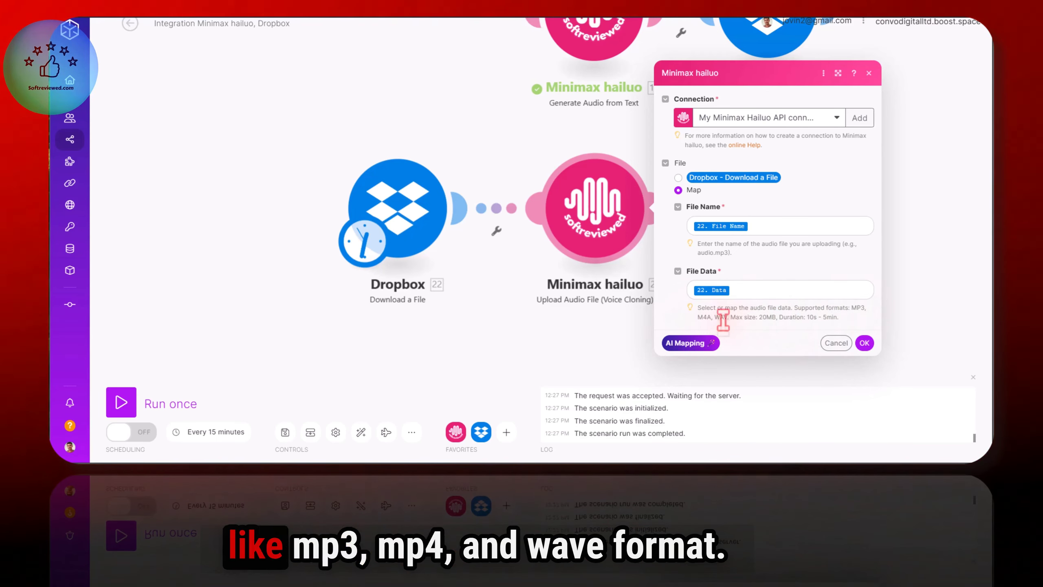
Save the upload module's mapping, run the scenario once, and inspect the file_id in the upload module's output.
left_click(864, 343)
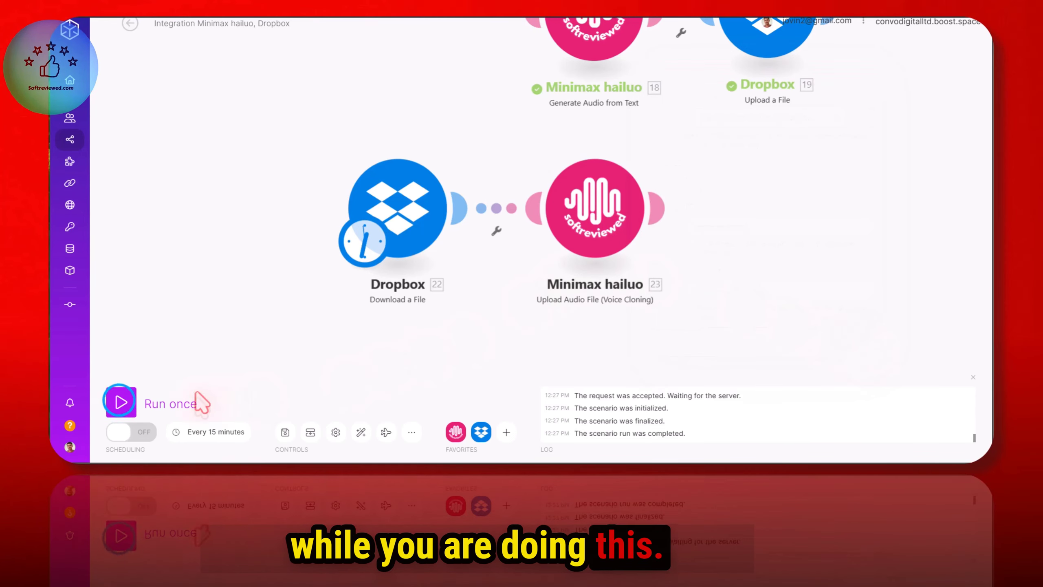
left_click(121, 403)
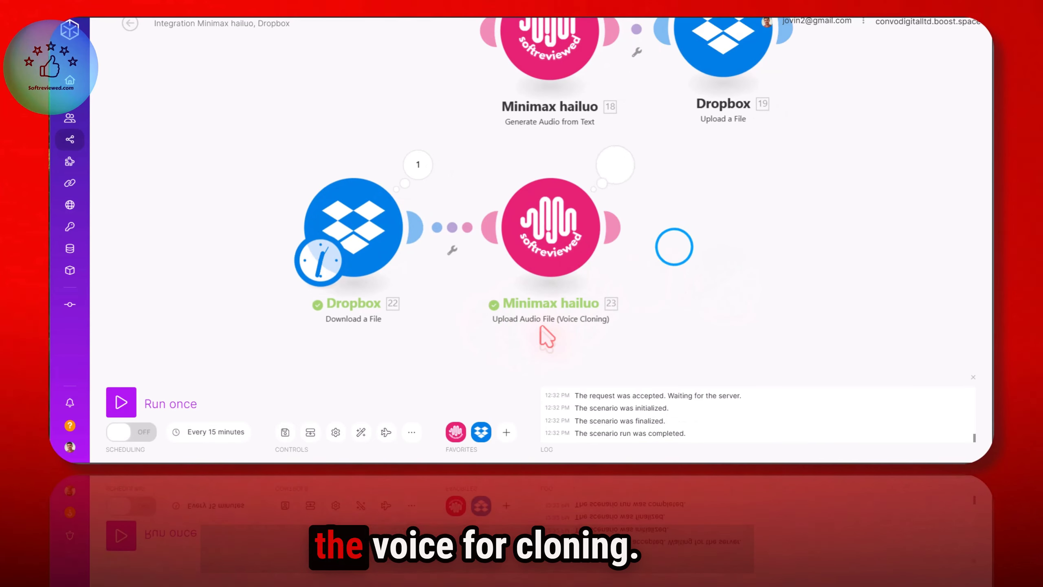
left_click(541, 164)
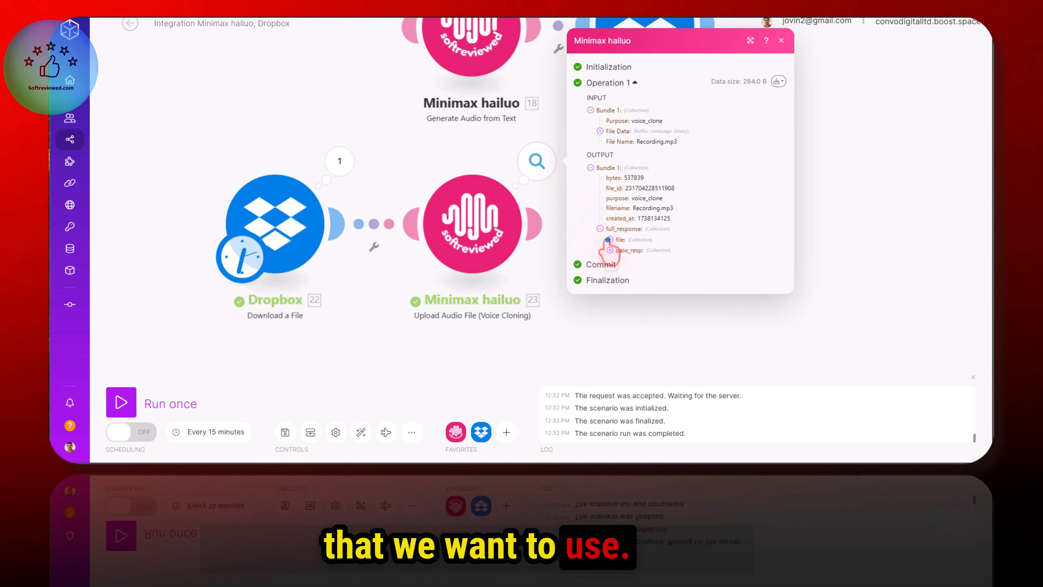
left_click(601, 224)
left_click(601, 224)
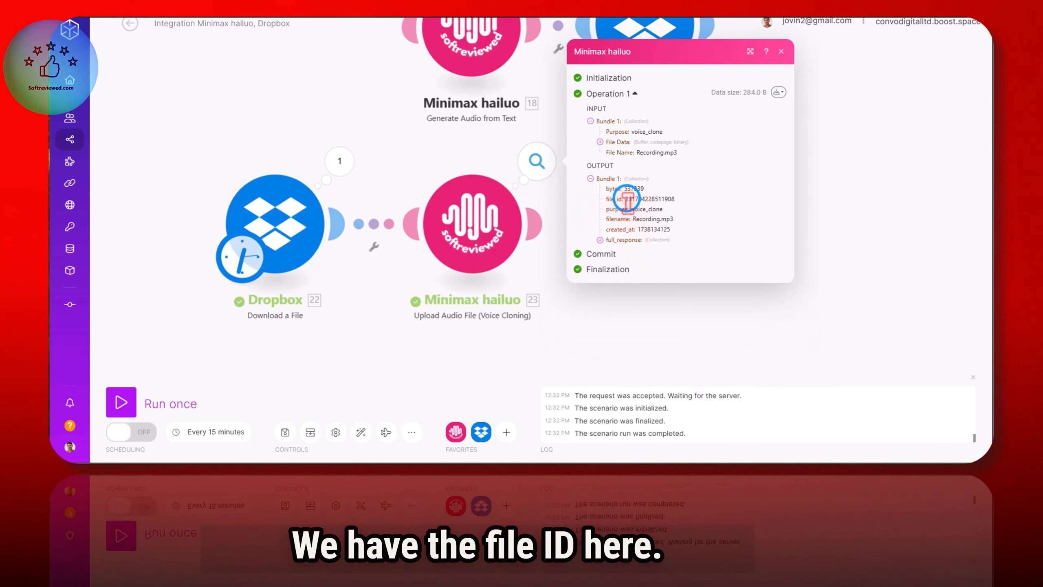
double_click(646, 198)
Add a Minimax hailuo Clone Voice module after the Upload Audio File (Voice Cloning) module.
left_click(837, 211)
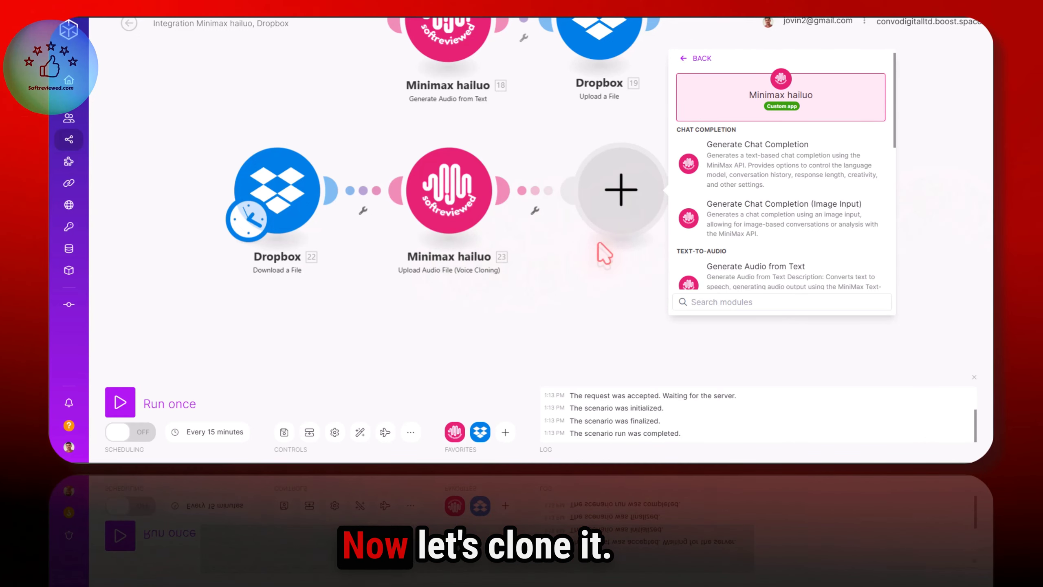
scroll(719, 207, "down", 5)
left_click(718, 208)
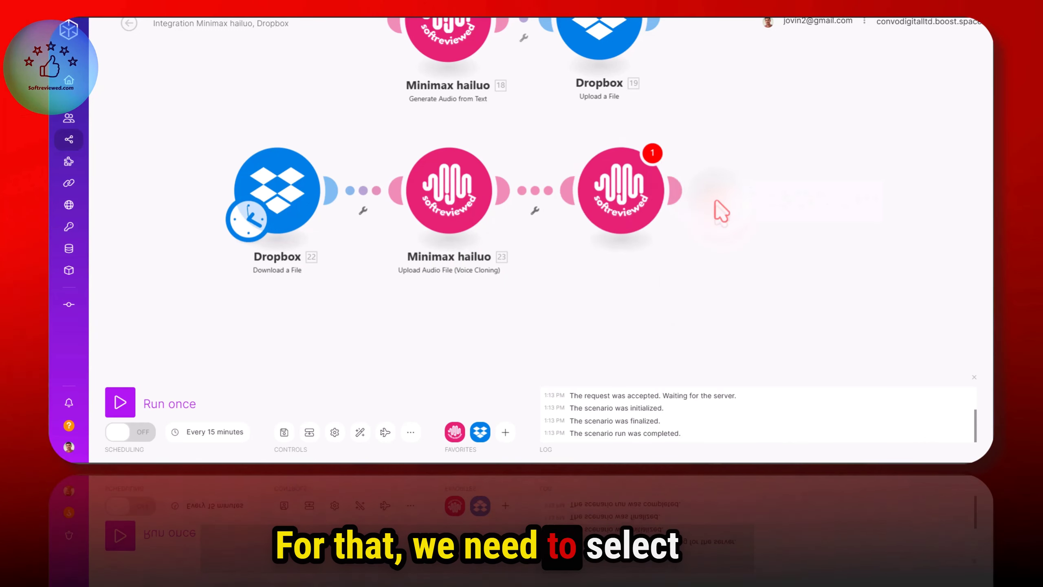
Configure the Clone Voice module with File ID mapped to the upload module's file_id and Voice ID yttest007, and save it.
left_click(716, 173)
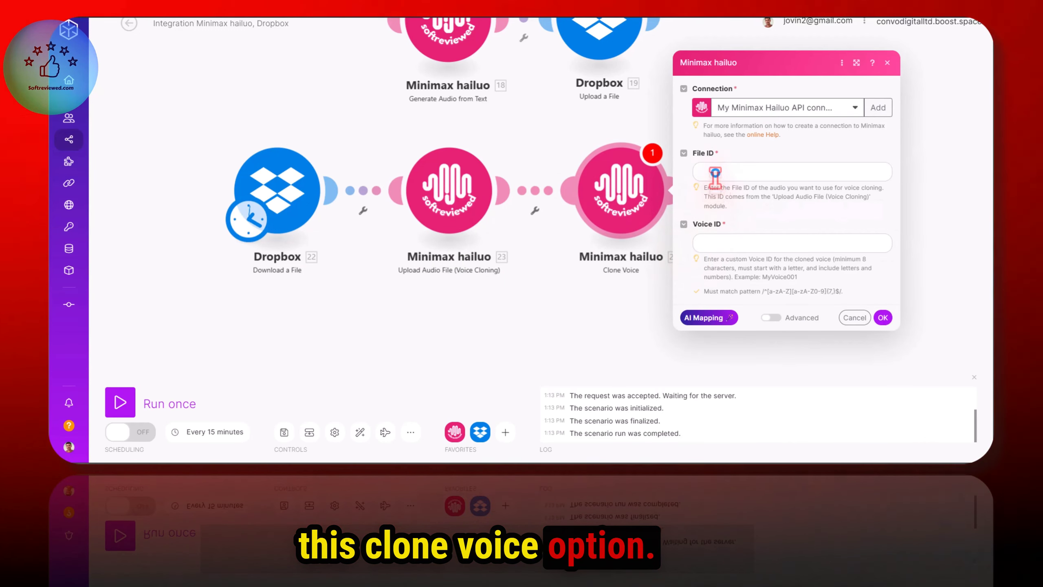
left_click(545, 154)
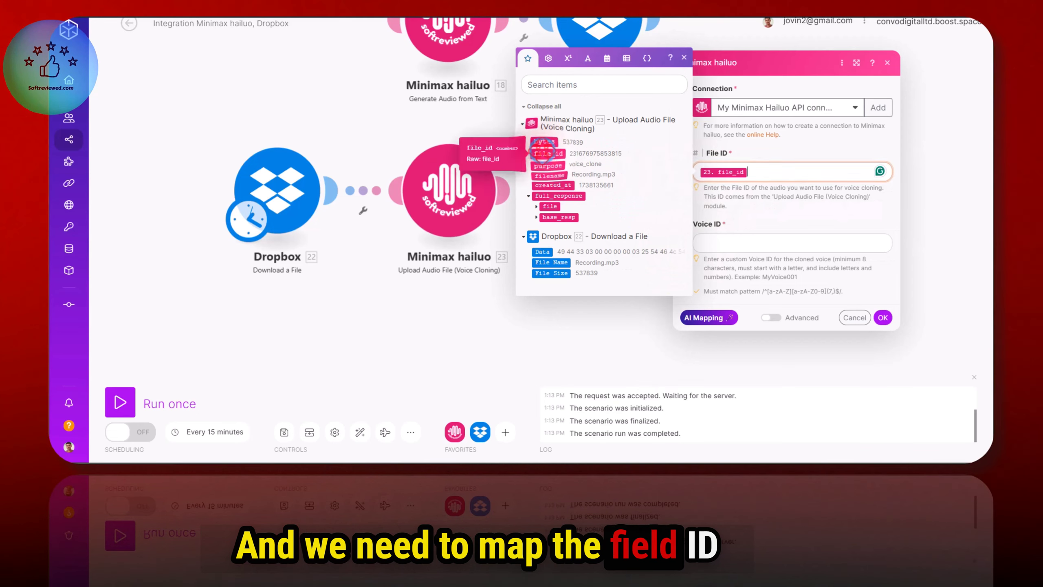
left_click(706, 243)
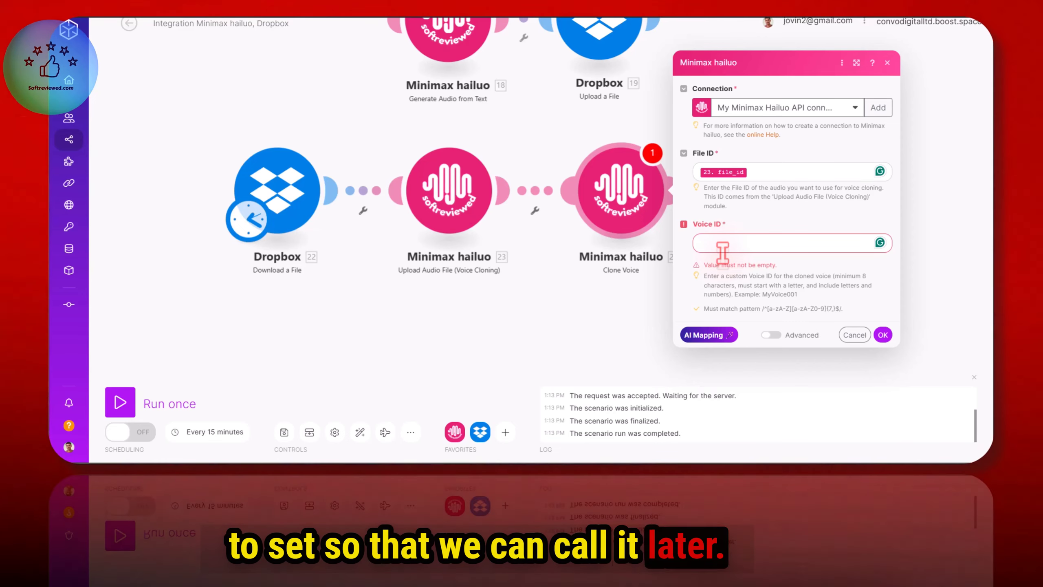
left_click(723, 250)
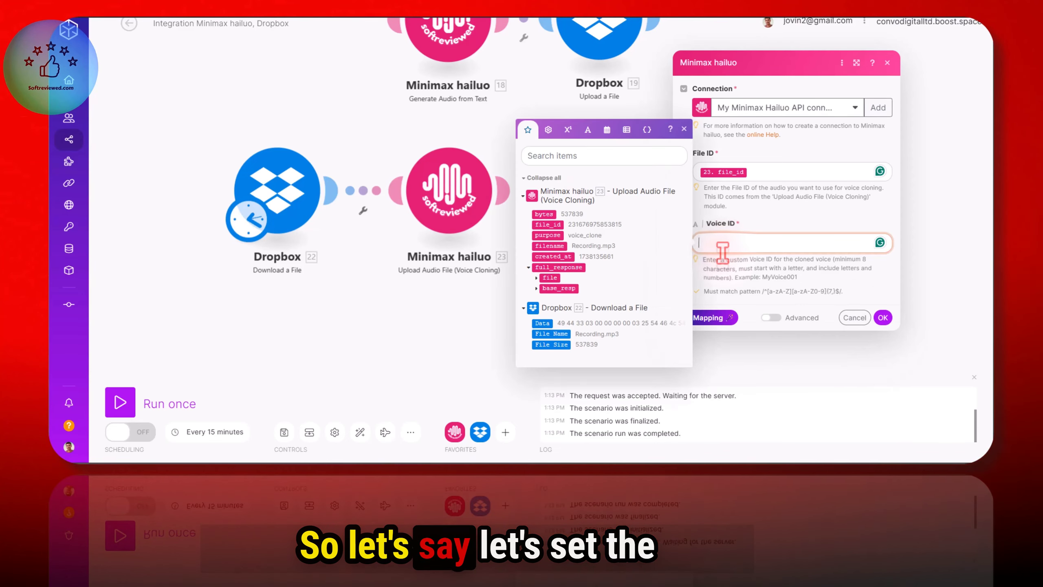
type("yttest007")
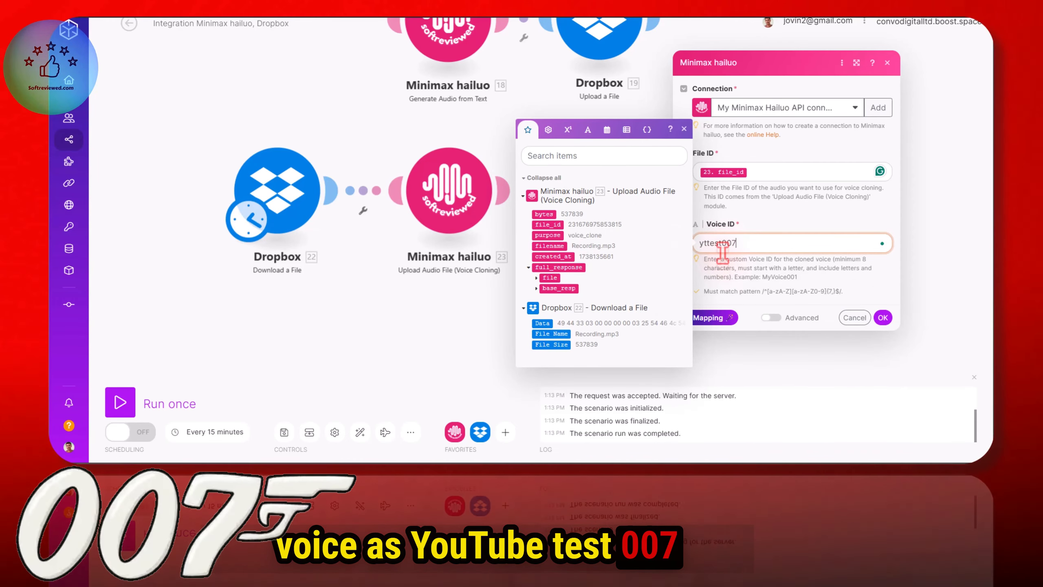
left_click(883, 317)
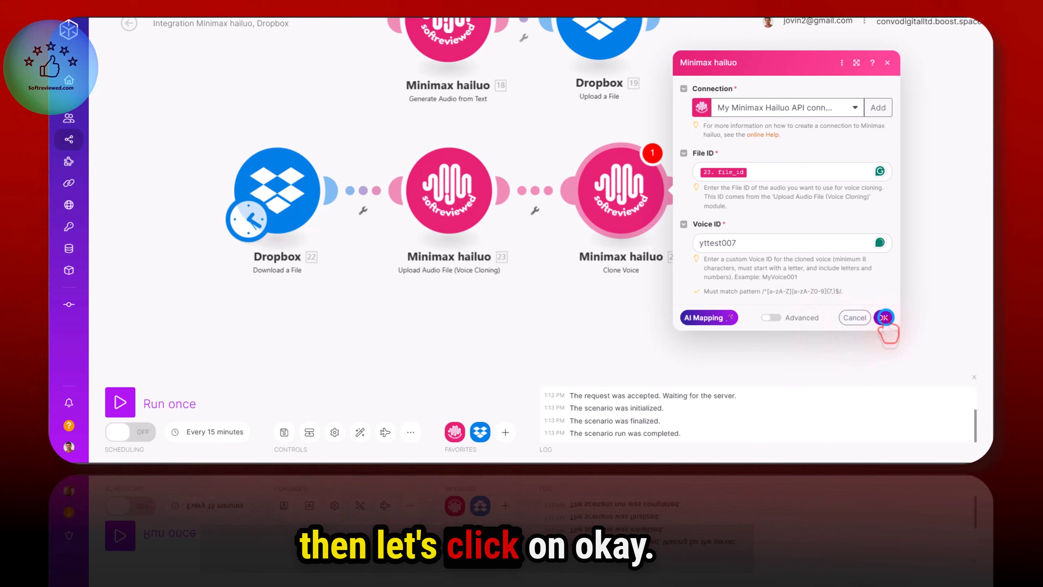
Run the scenario once and inspect the Clone Voice module's output, including its full_response.
left_click(120, 402)
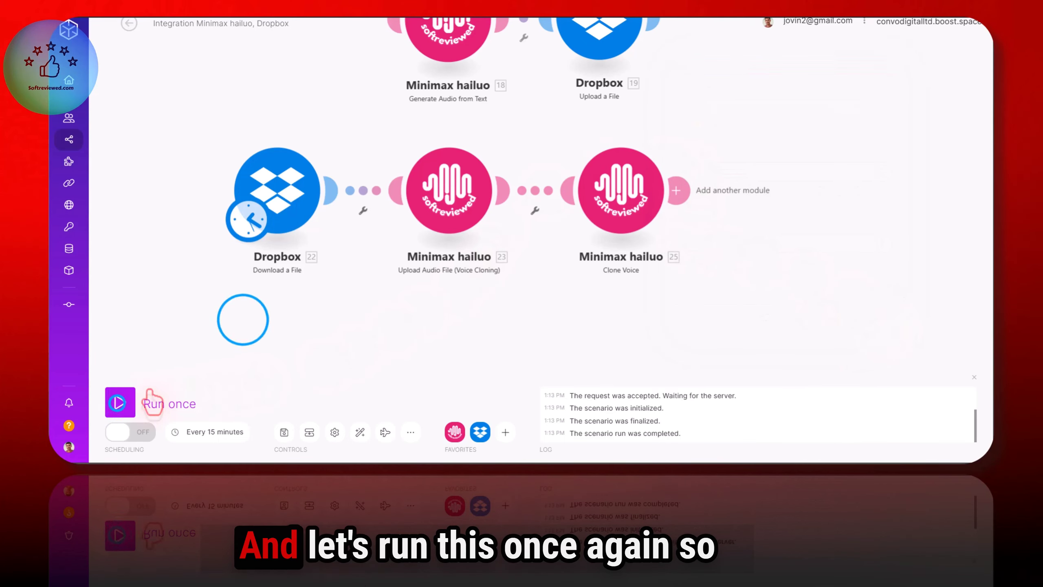
left_click_drag(243, 321, 153, 180)
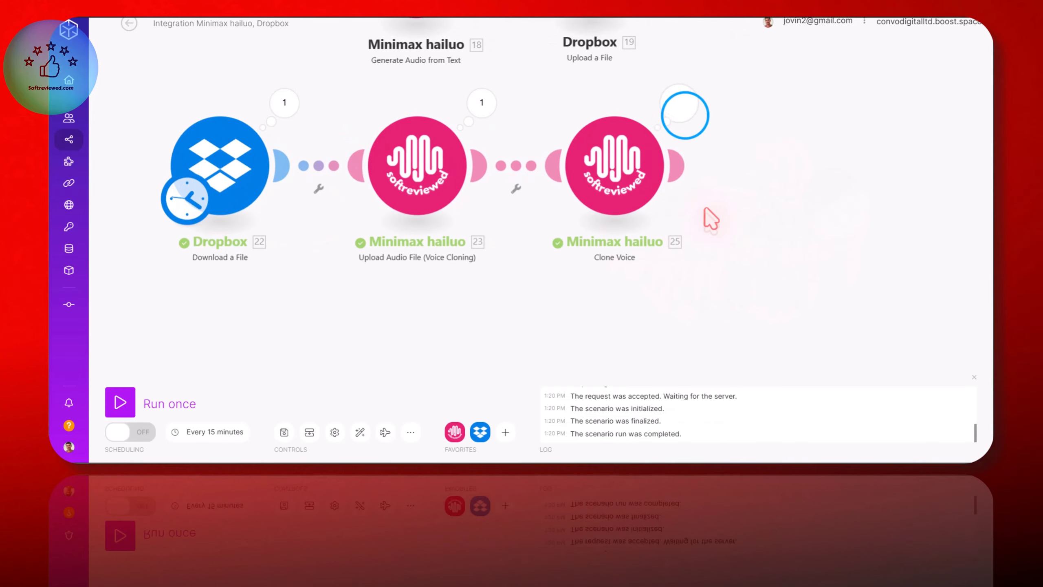
left_click(682, 107)
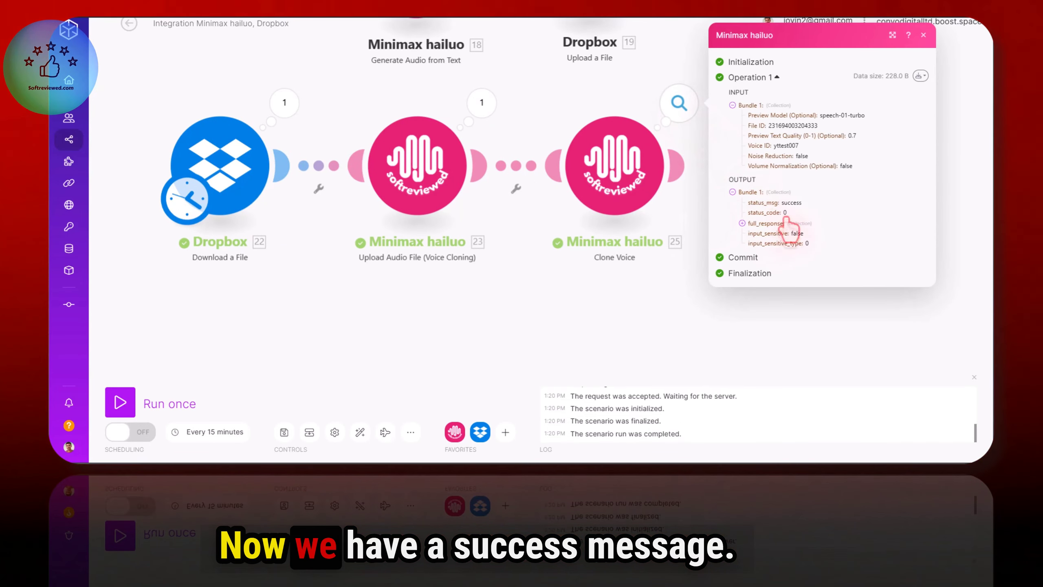
left_click(741, 223)
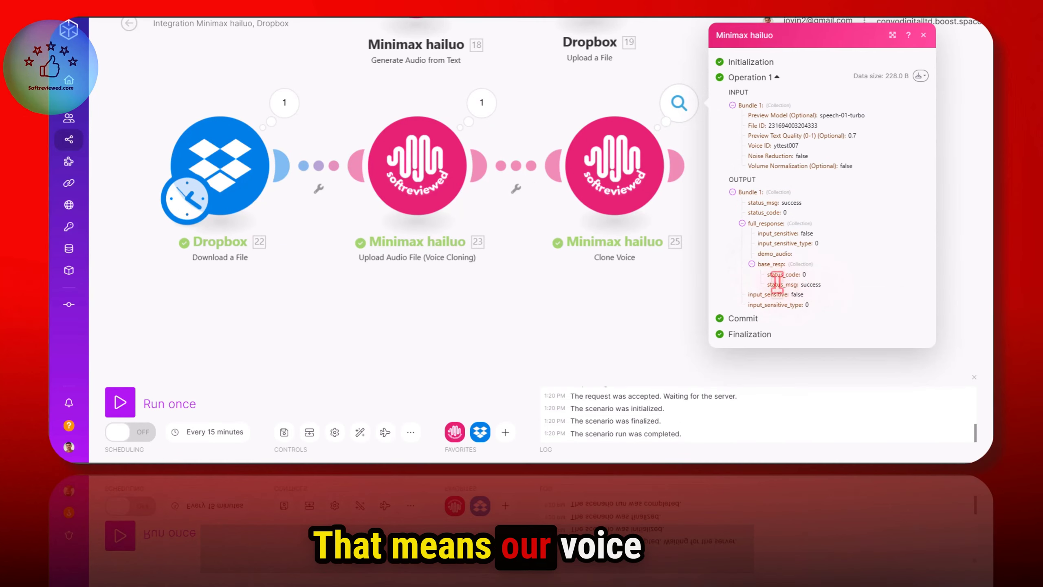
left_click(742, 224)
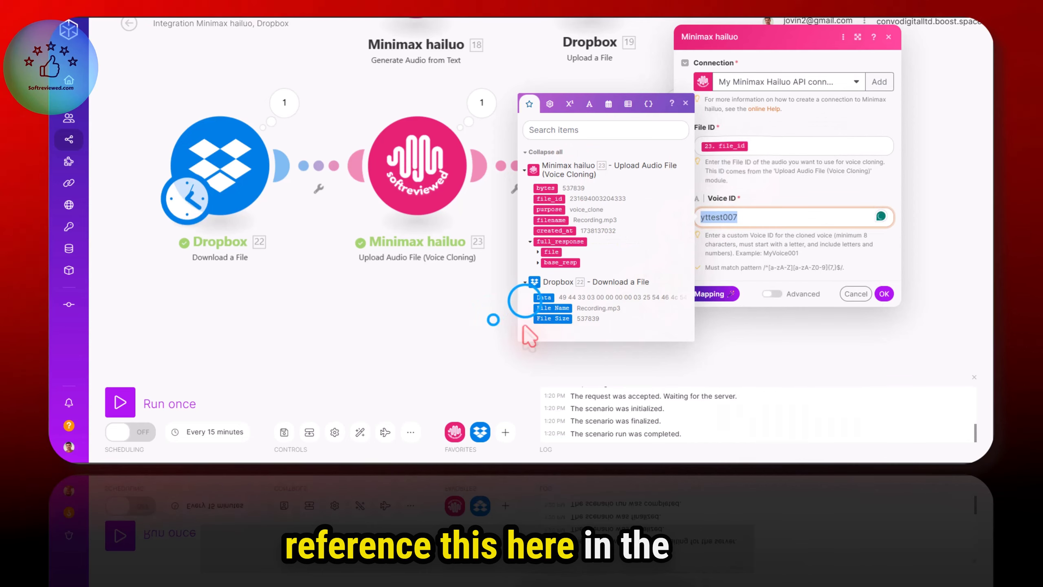
Connect the unlinked Generate Audio from Text module to the scenario flow automatically.
left_click_drag(526, 328, 550, 417)
left_click(437, 87)
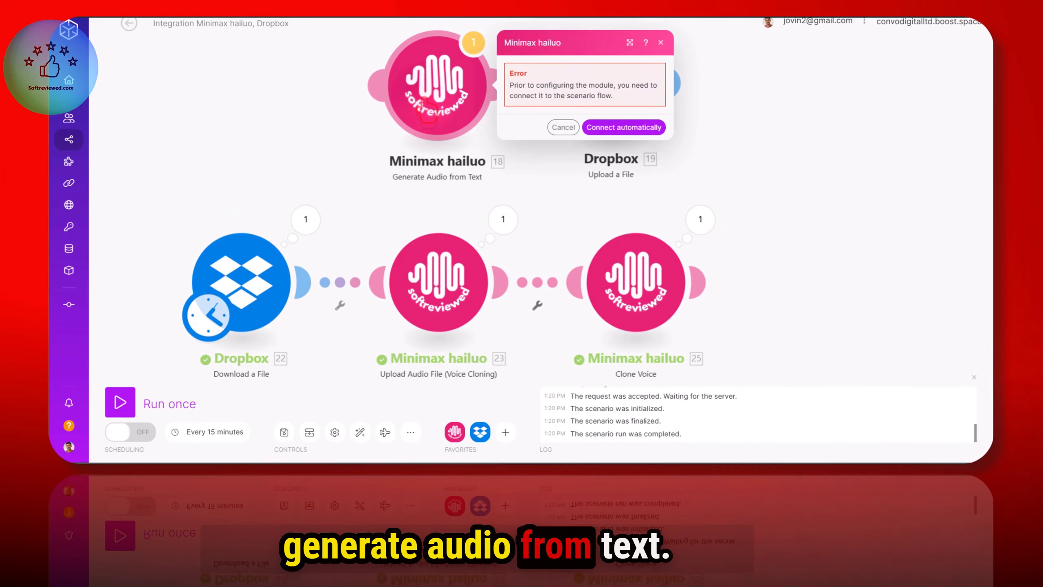
left_click(623, 127)
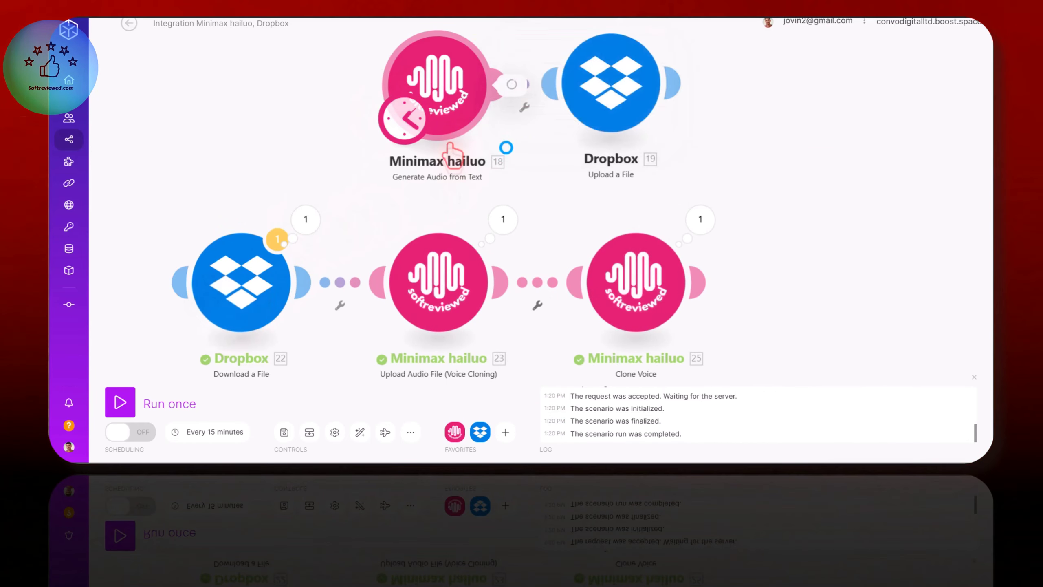
Set the Voice ID of the Generate Audio from Text module to the cloned voice yttest007.
left_click(612, 232)
left_click(616, 228)
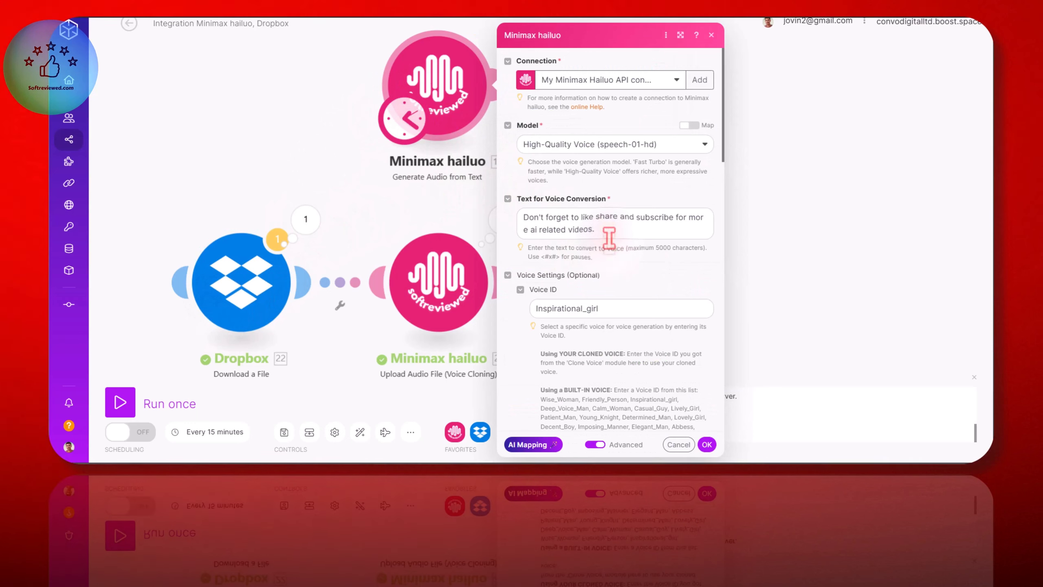
double_click(591, 307)
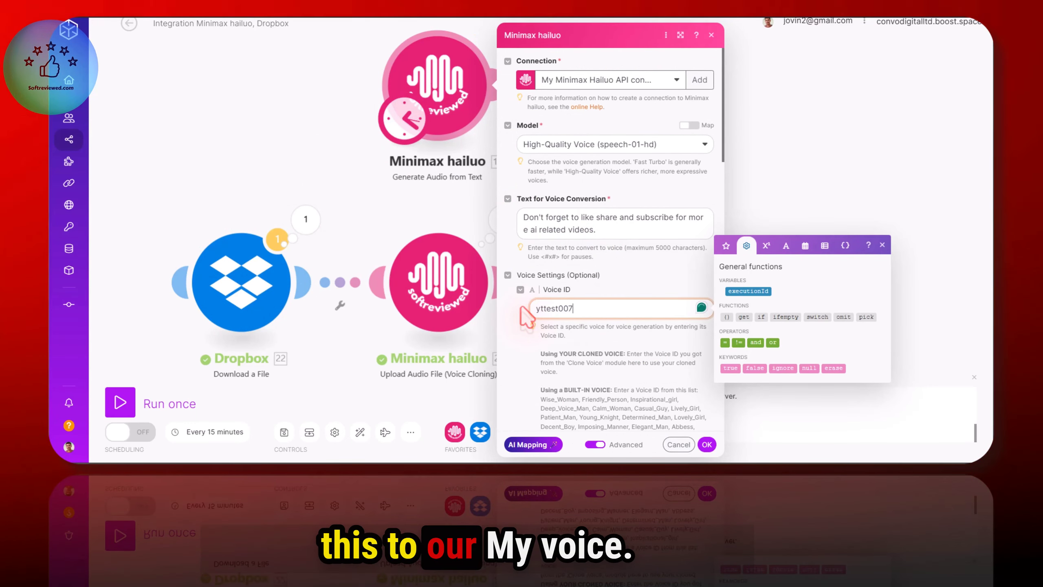
left_click(623, 296)
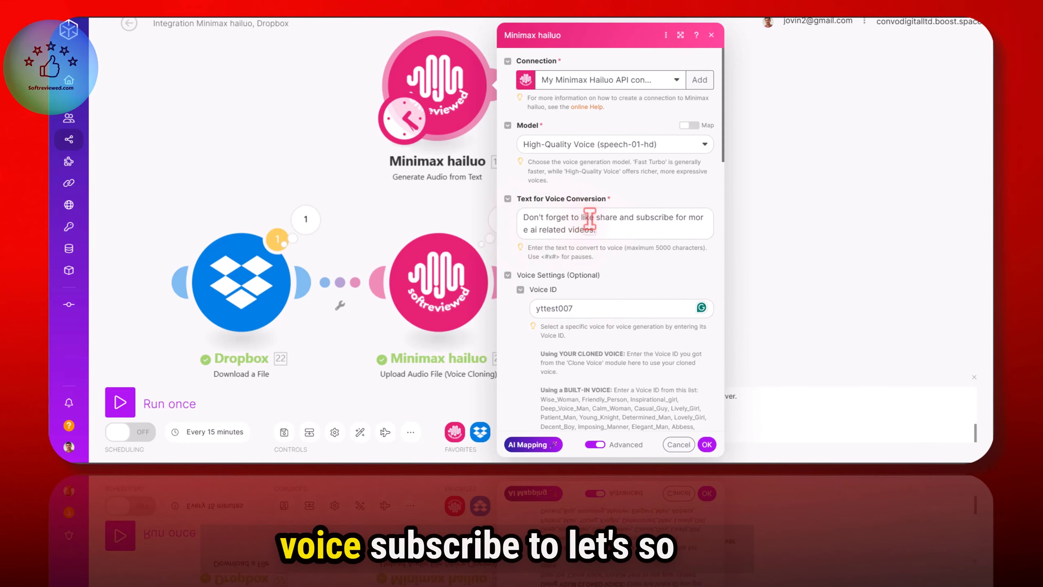
Change the voice conversion text to "Don't forget to like share and subscribe to softreviewed for more ai related videos." and save the module with default settings.
left_click(652, 217)
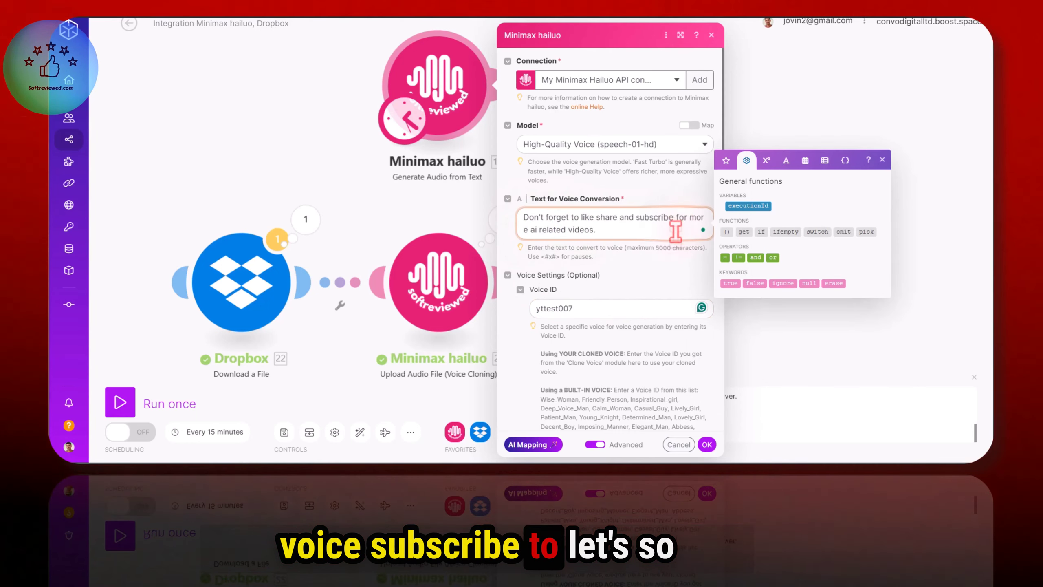
type("to soft ")
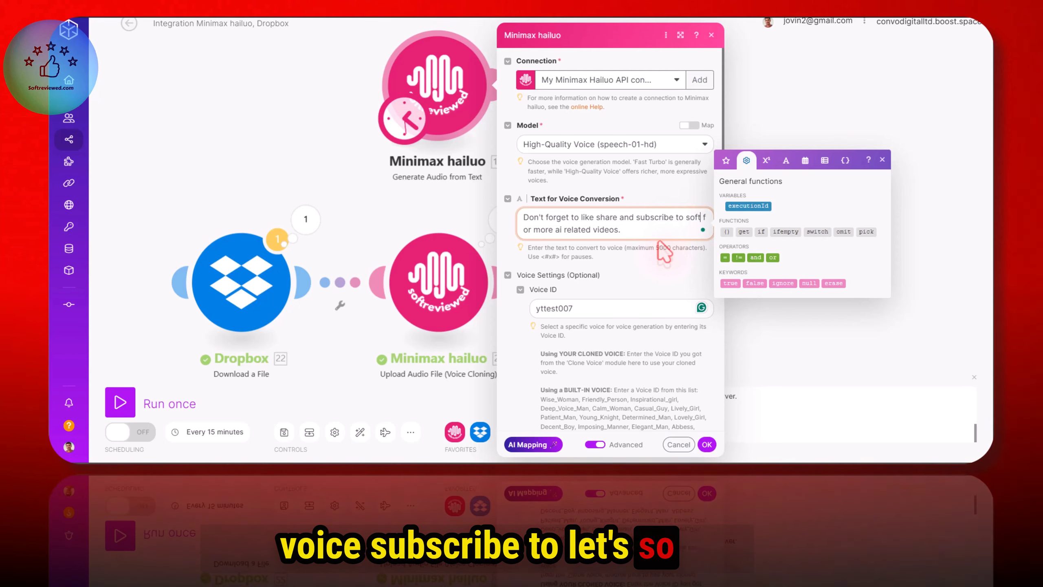
type("reviewed")
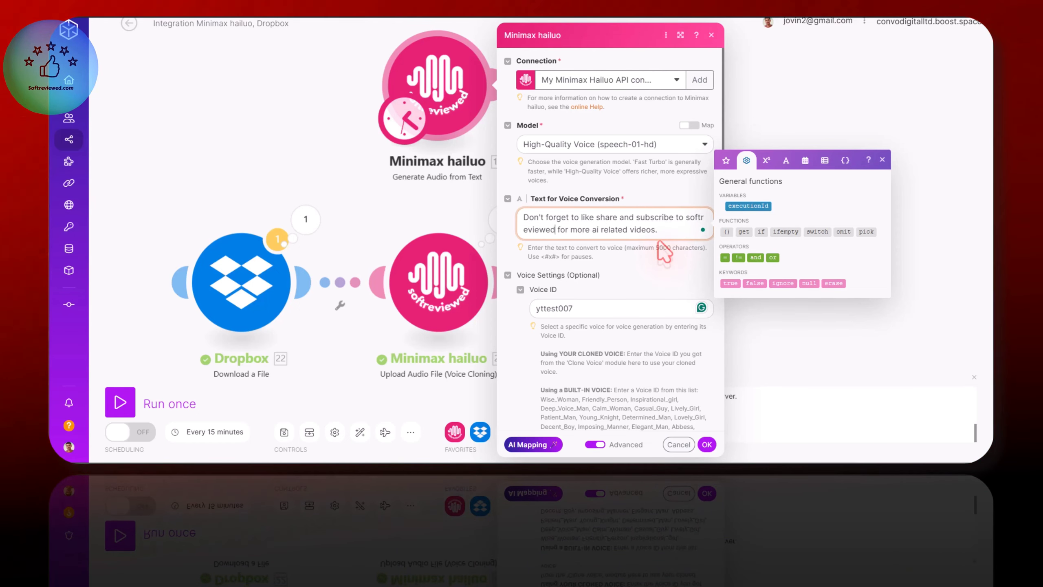
left_click(658, 242)
left_click(671, 232)
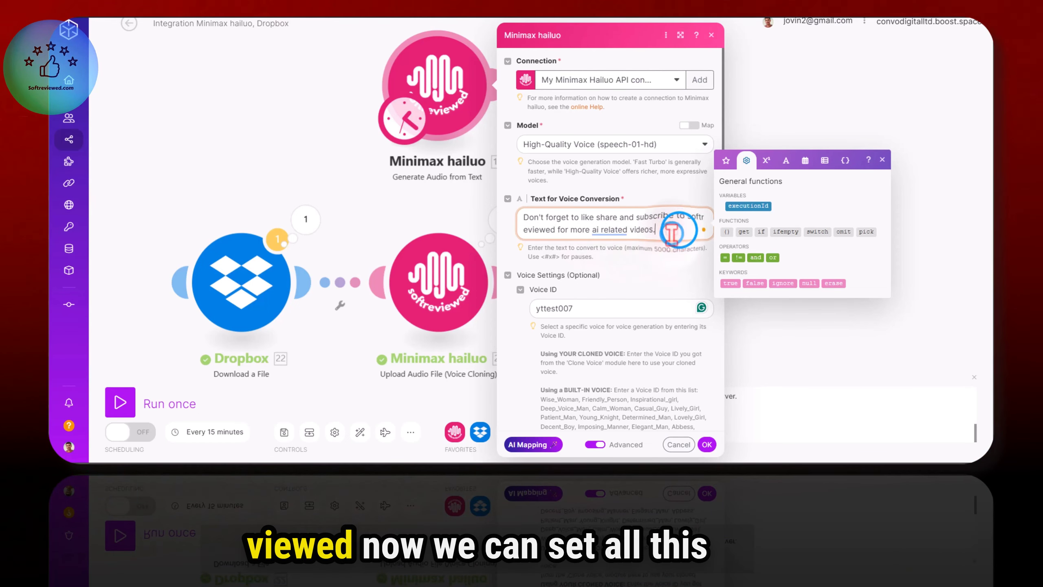
scroll(674, 286, "down", 10)
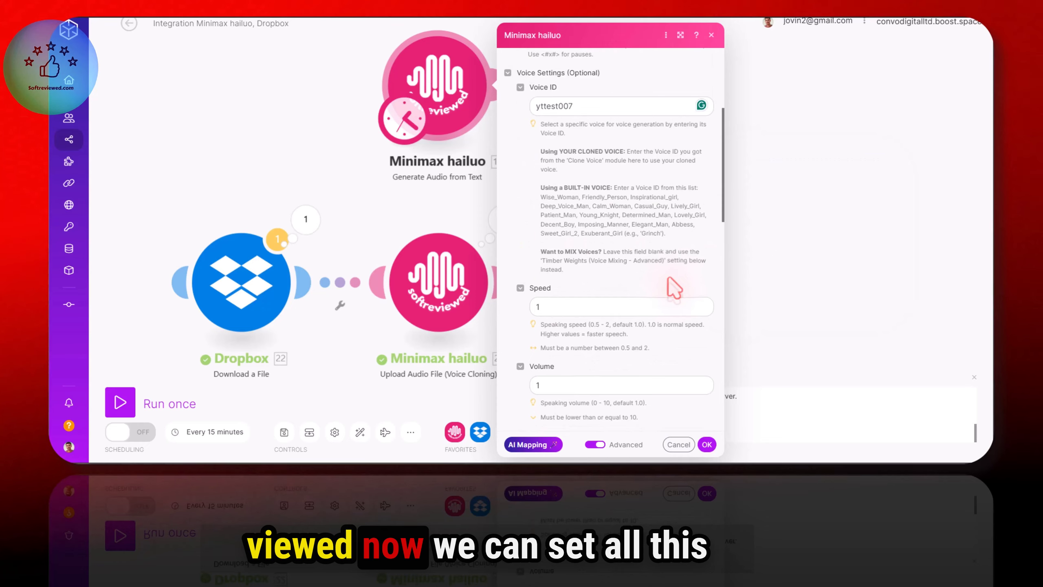
scroll(668, 365, "down", 2)
left_click(707, 444)
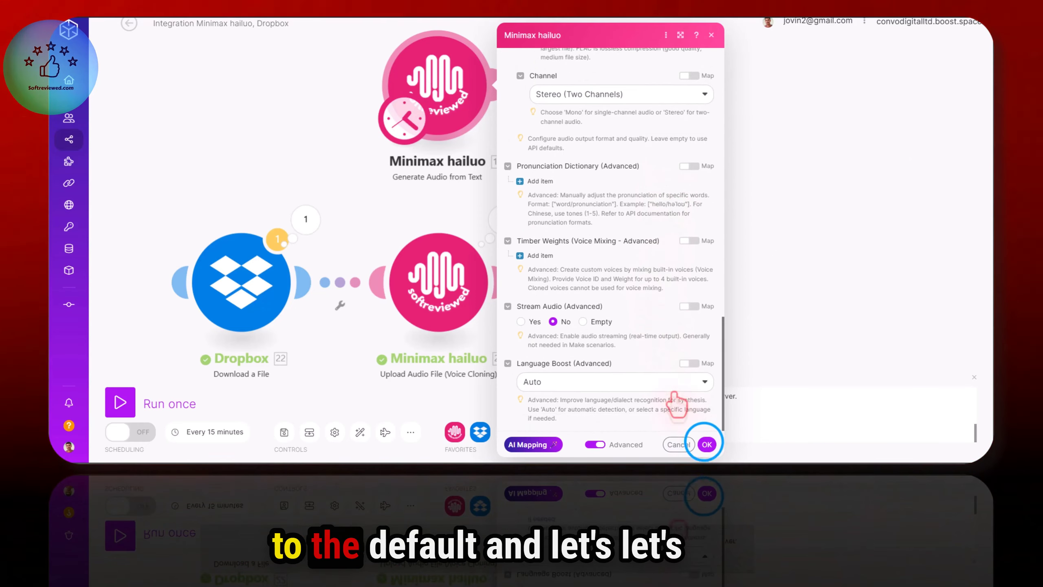
left_click_drag(533, 142, 505, 181)
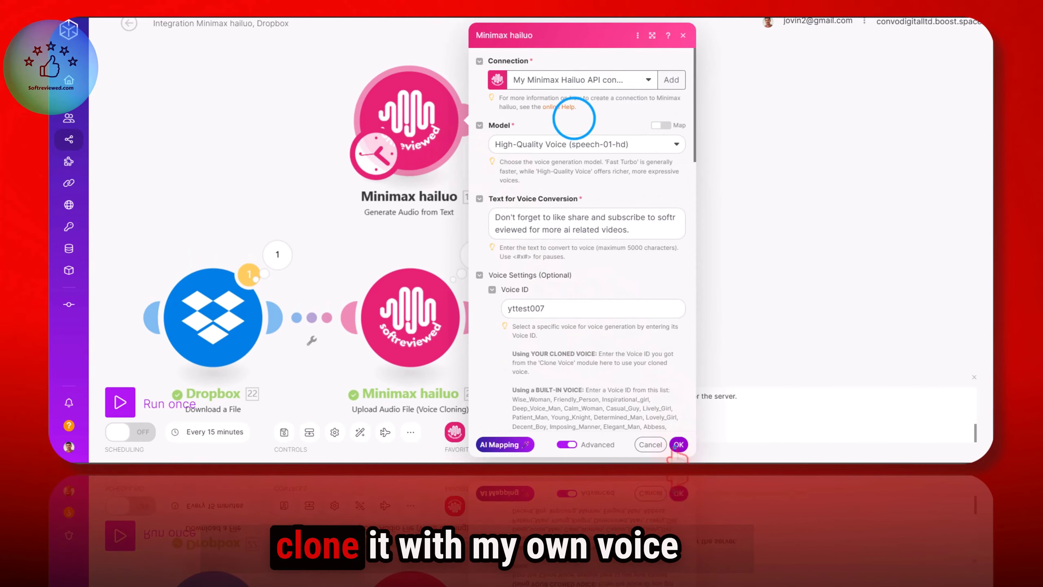
left_click(678, 444)
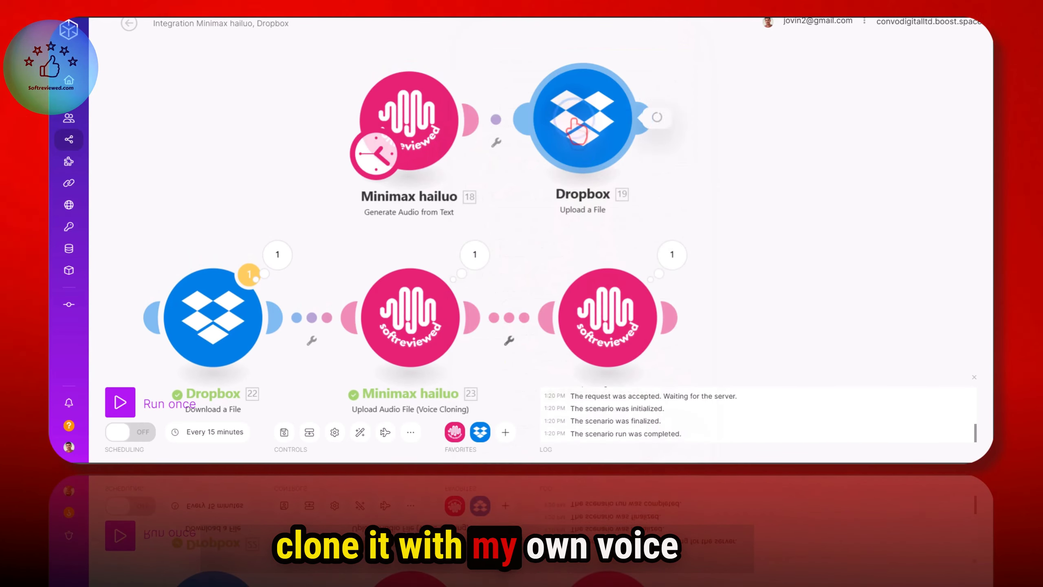
Set the Dropbox Upload a File module's file name to myclone.mp3, save it, and run the scenario once.
left_click(577, 134)
left_click(684, 229)
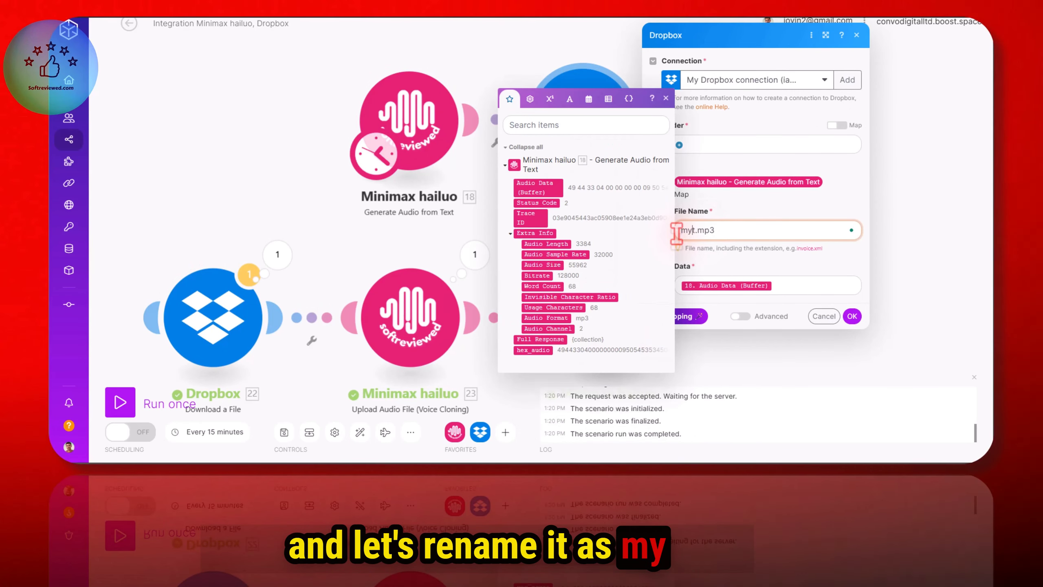
type("d")
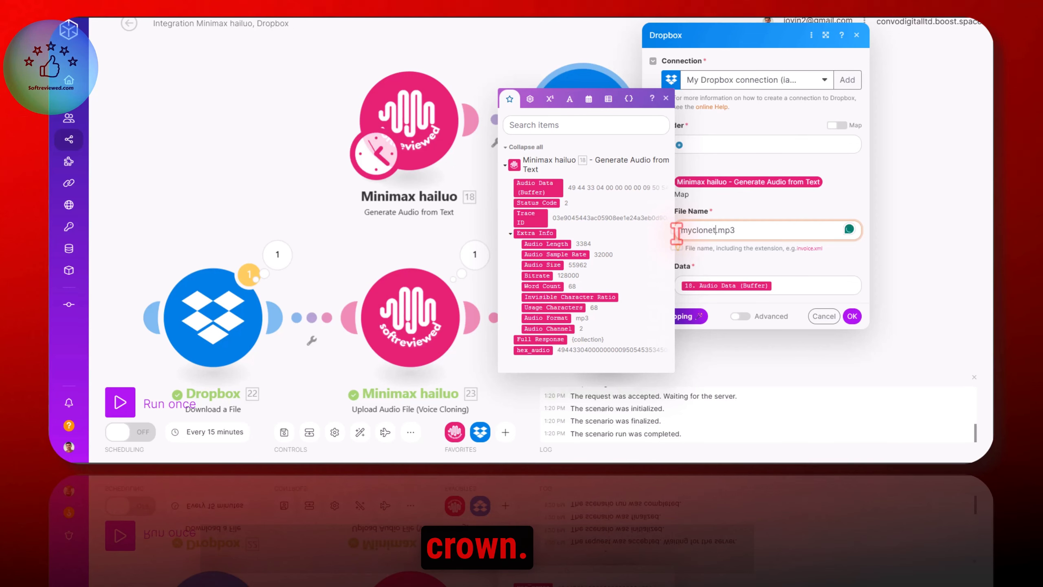
left_click(741, 211)
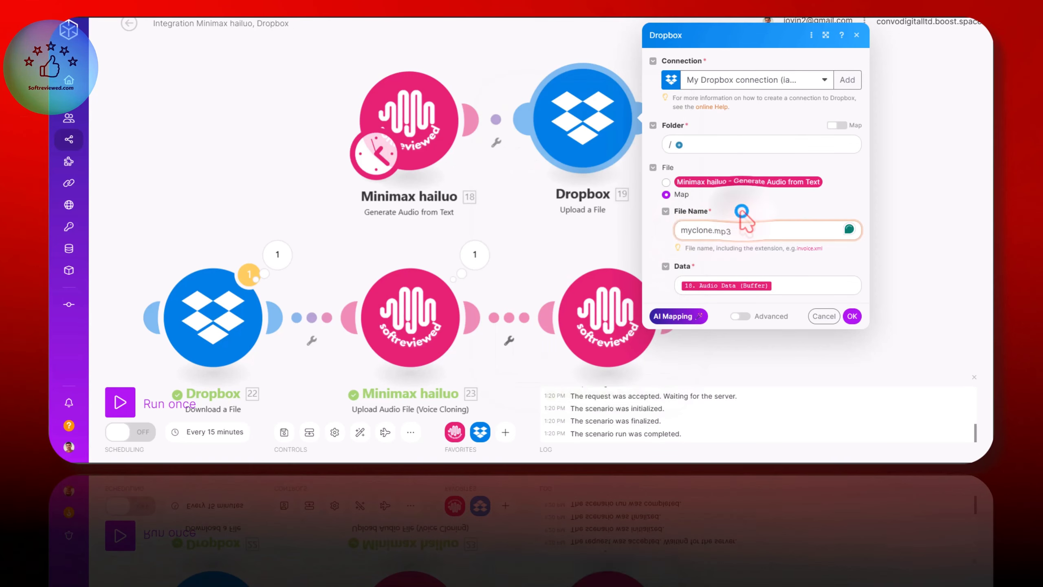
left_click(852, 315)
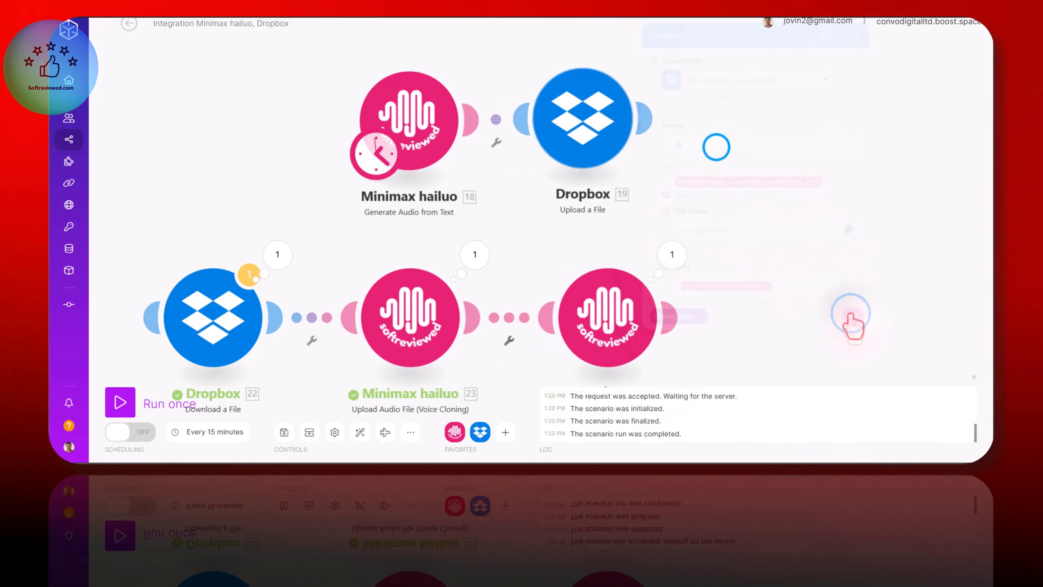
left_click(120, 403)
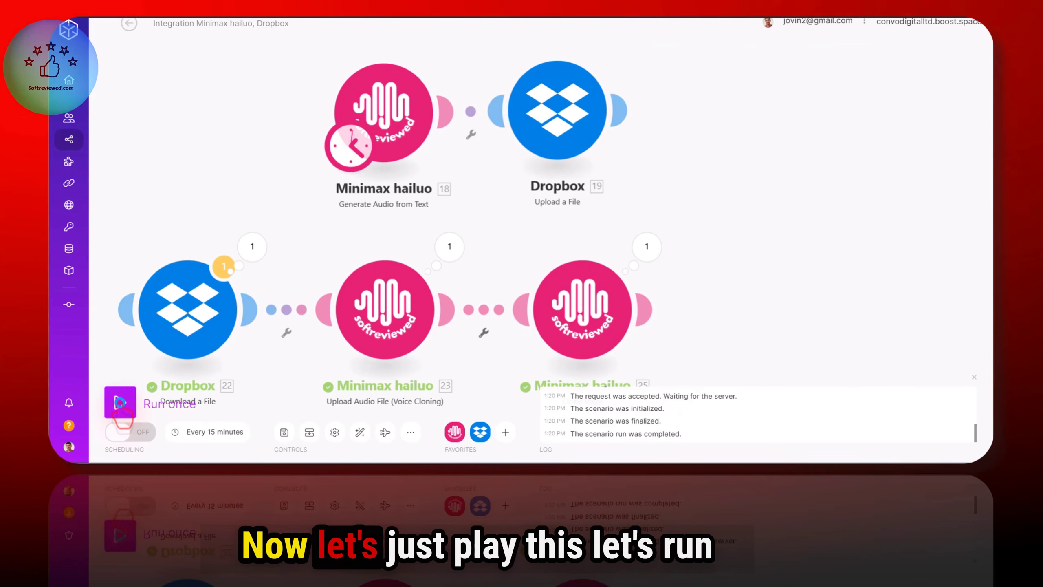
Switch to Dropbox and play myclone.mp3 to listen to the generated speech.
left_click_drag(412, 160, 225, 195)
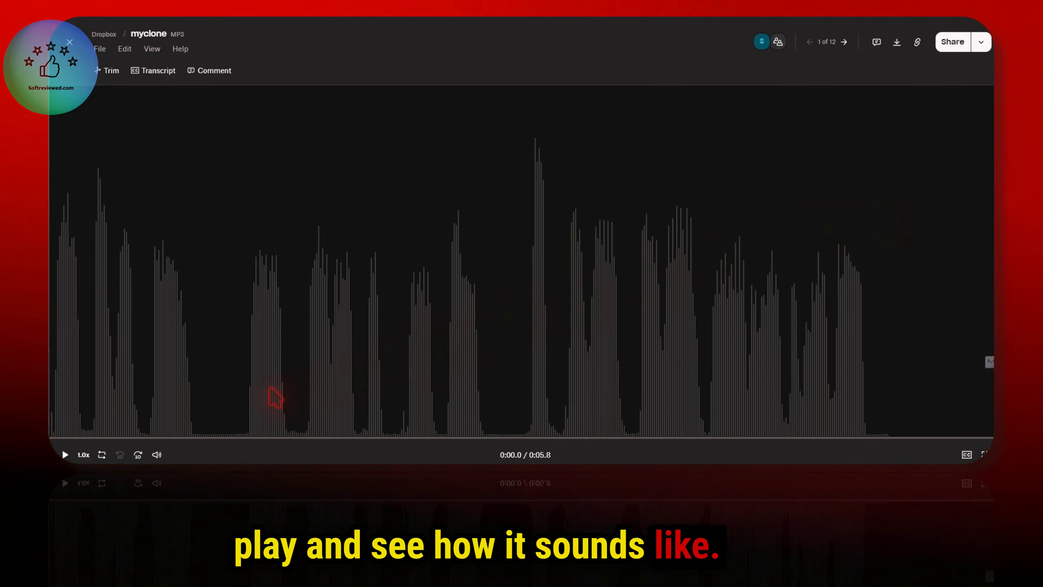
left_click(64, 454)
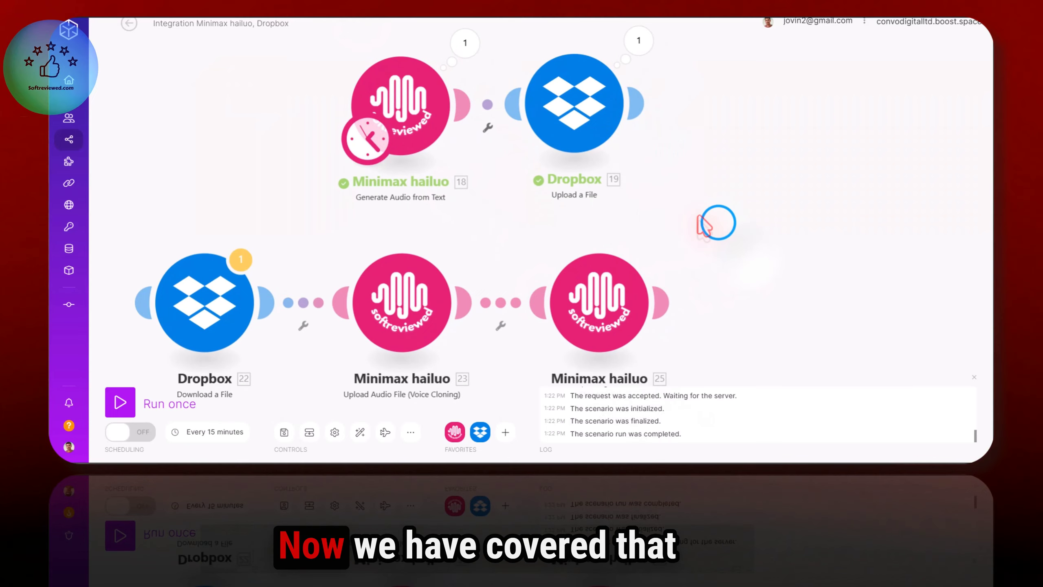
In the Clone Voice module's advanced settings, set both Noise Reduction and Volume Normalization to Empty.
scroll(714, 226, "up", 2)
left_click(587, 290)
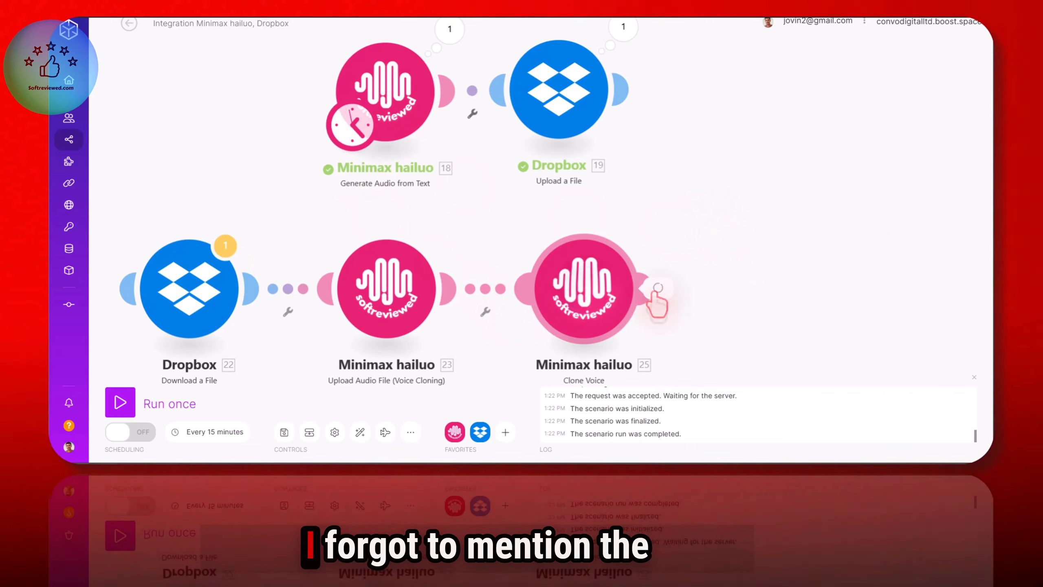
left_click(744, 416)
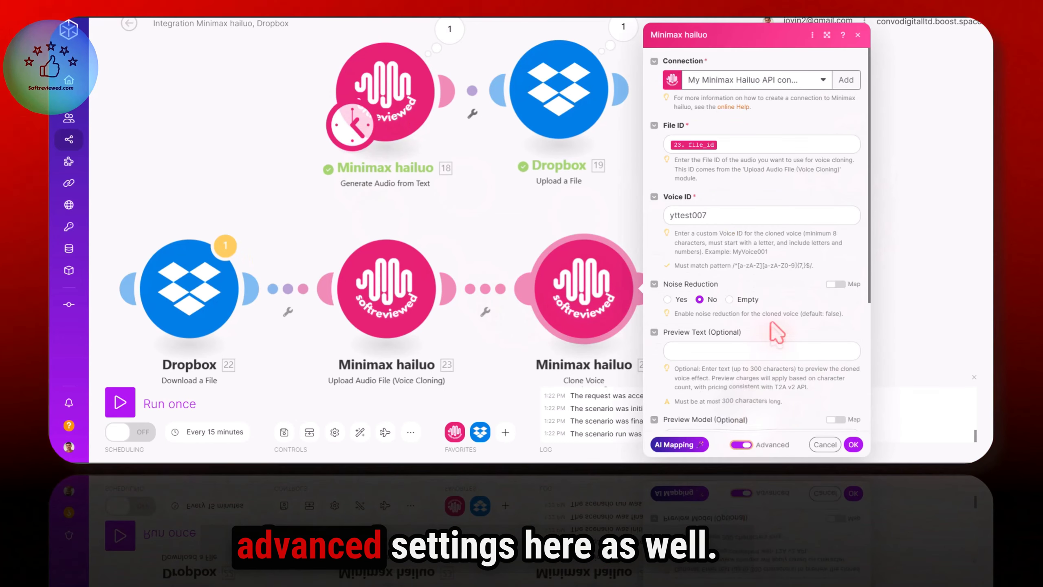
scroll(758, 246, "down", 3)
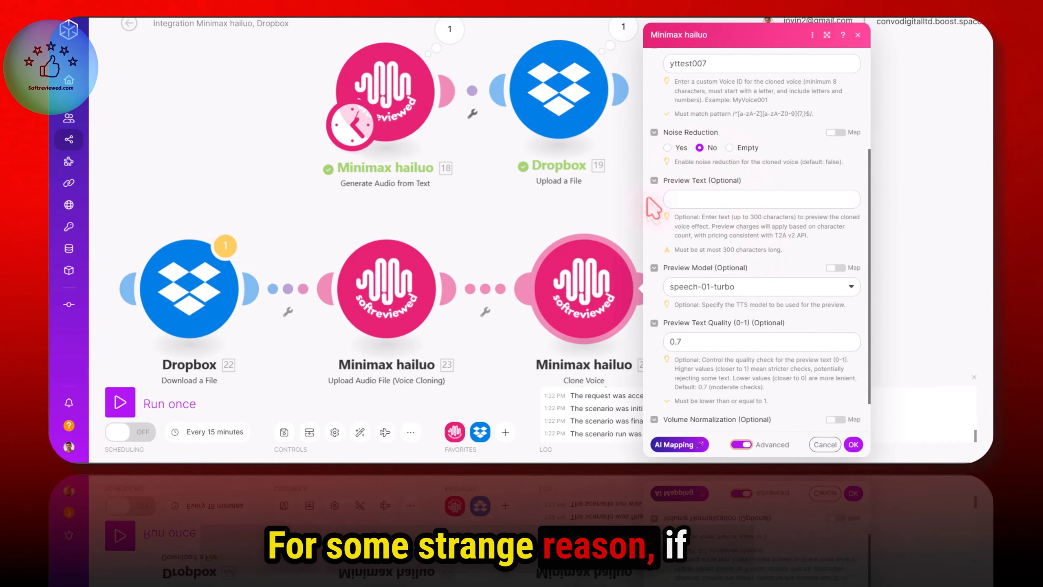
left_click(729, 148)
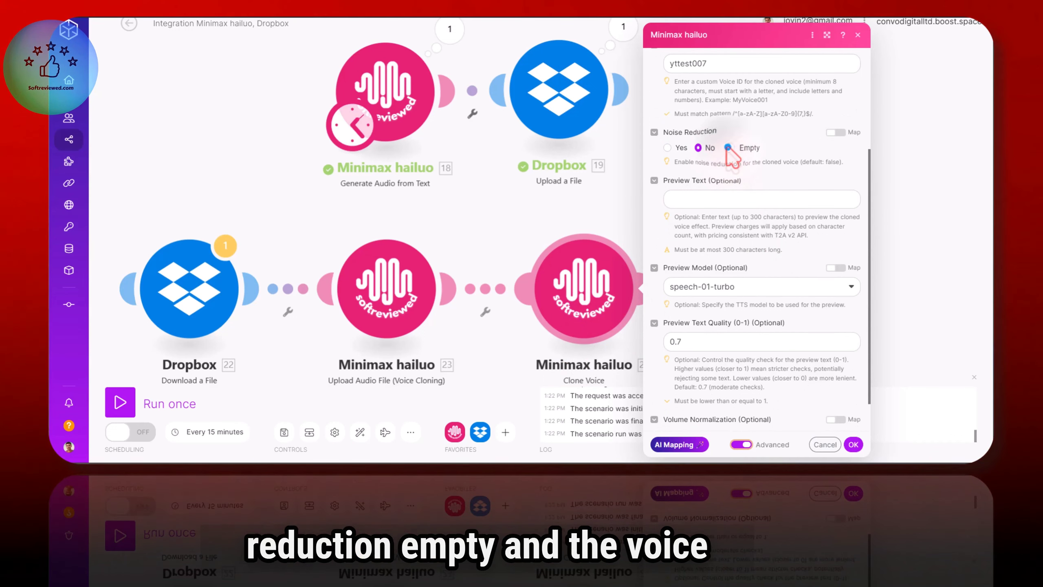
scroll(774, 166, "down", 1)
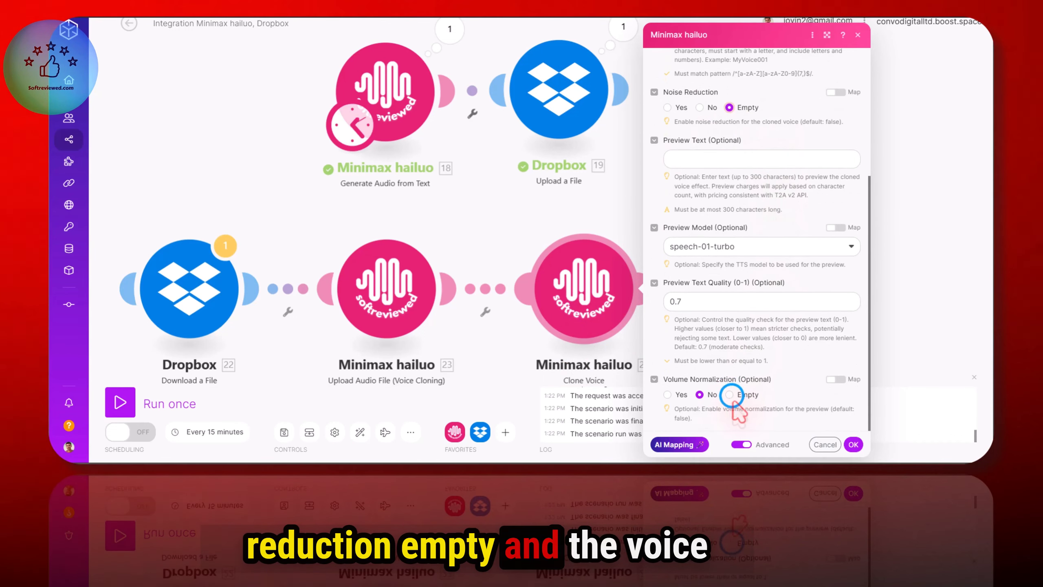
left_click(730, 394)
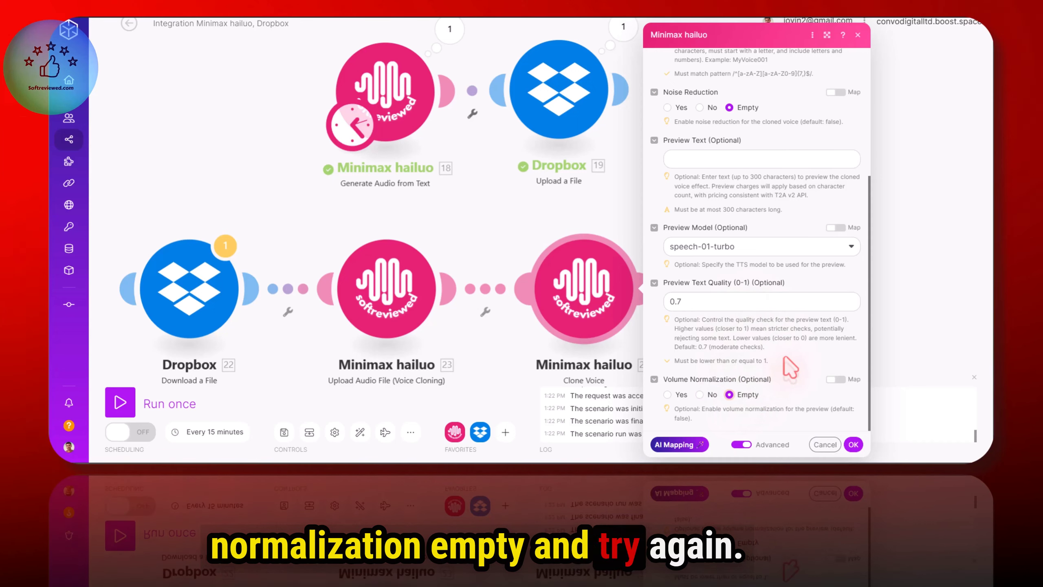
Examine the Clone Voice module's optional preview text, preview model and preview quality settings.
scroll(786, 359, "up", 2)
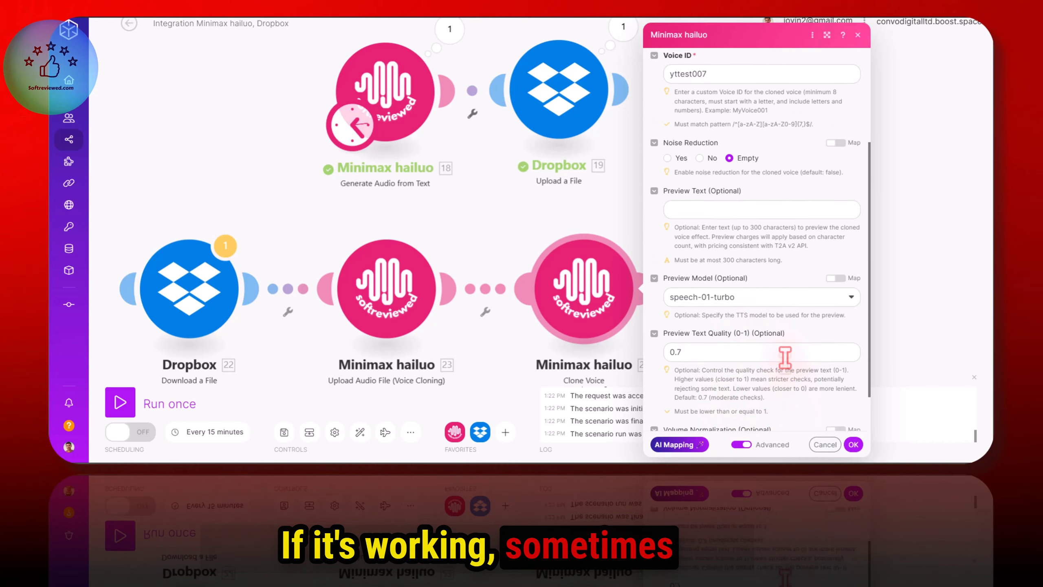
scroll(744, 259, "up", 3)
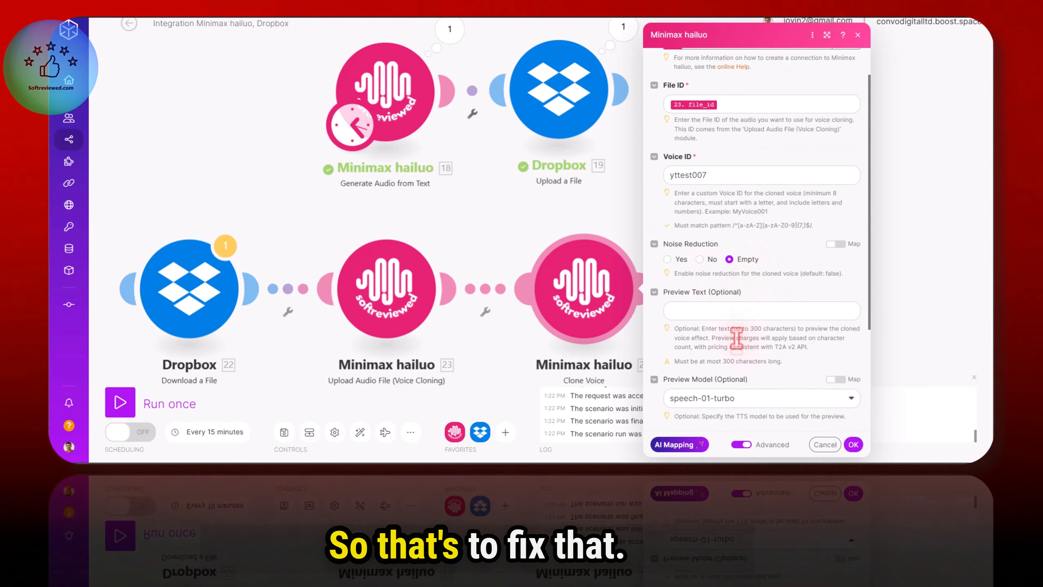
scroll(793, 291, "down", 3)
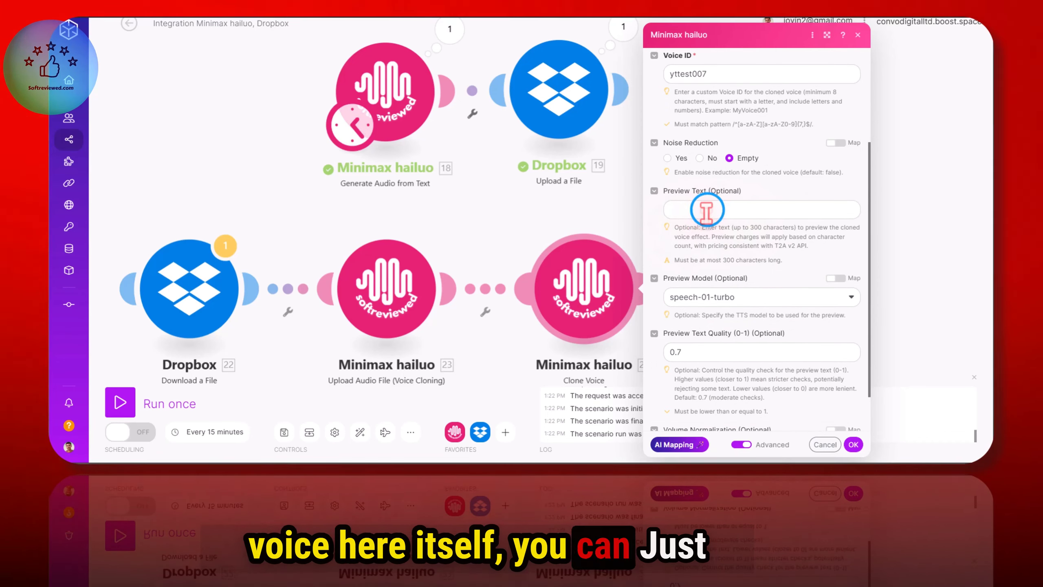
left_click(707, 210)
left_click(790, 302)
scroll(791, 302, "down", 2)
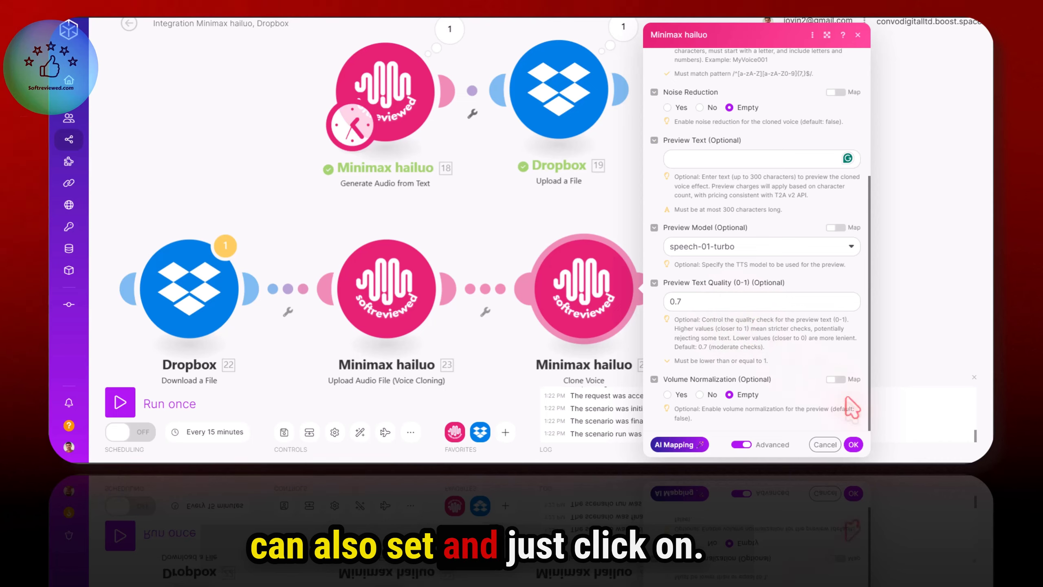
scroll(791, 301, "up", 3)
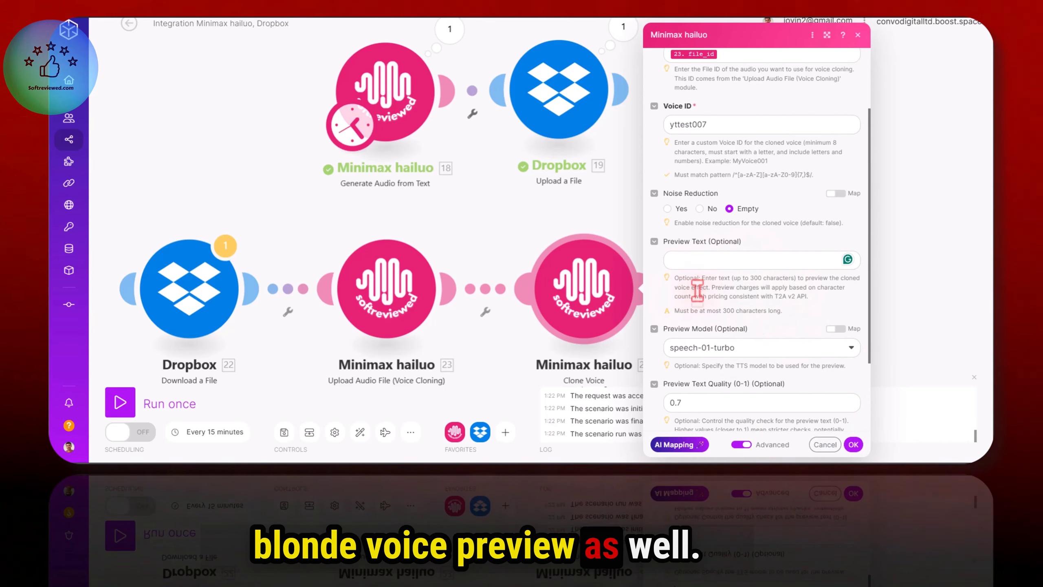
scroll(764, 279, "up", 2)
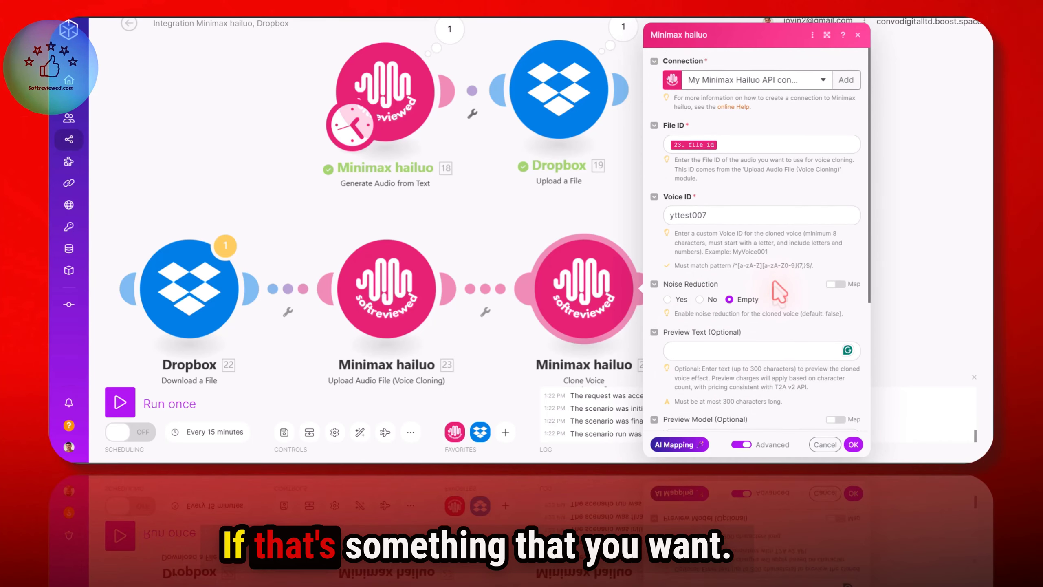
scroll(779, 292, "down", 3)
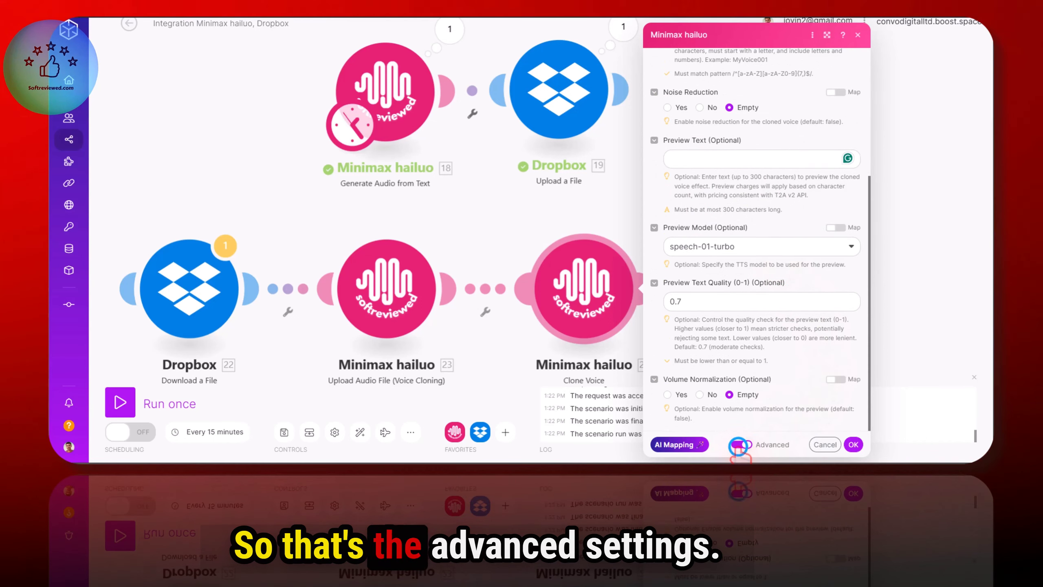
Hide the advanced settings of the Clone Voice module and save it.
left_click(739, 445)
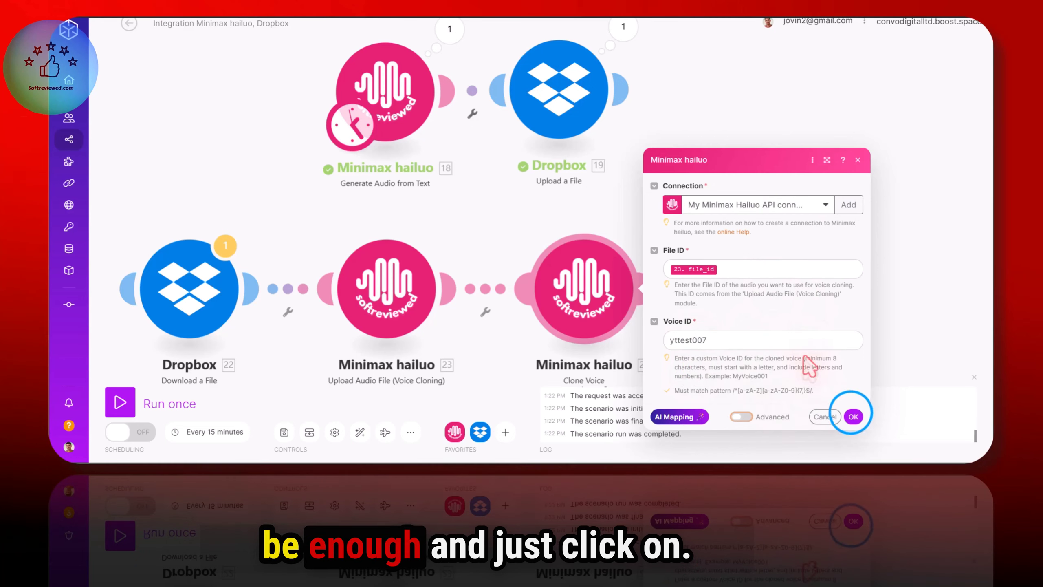
left_click(853, 416)
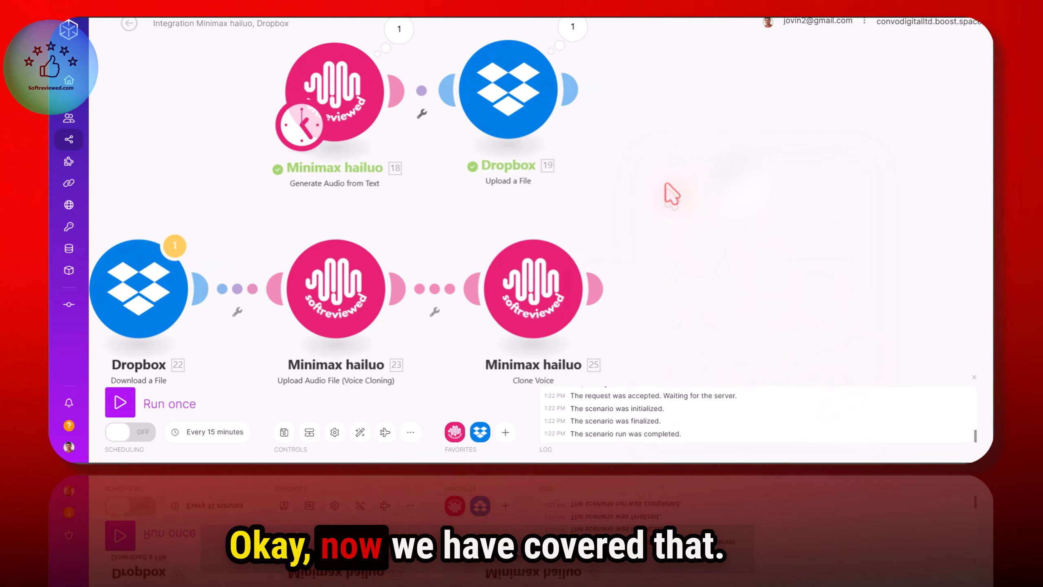
Add a Minimax hailuo Upload Music module to the canvas and detach it from the Dropbox Upload a File module.
left_click_drag(691, 221, 584, 209)
right_click(579, 143)
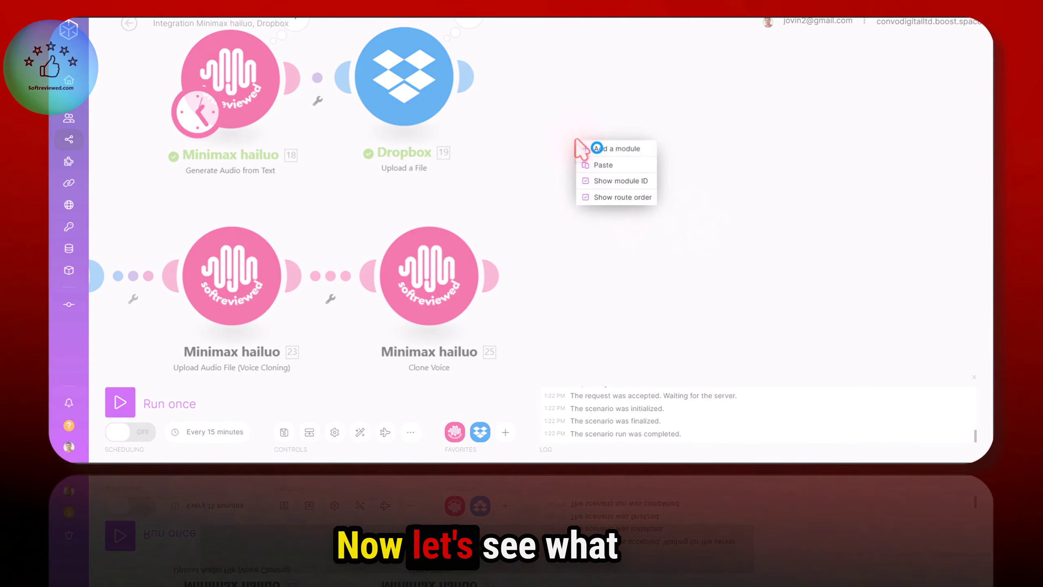
left_click(597, 149)
left_click(676, 53)
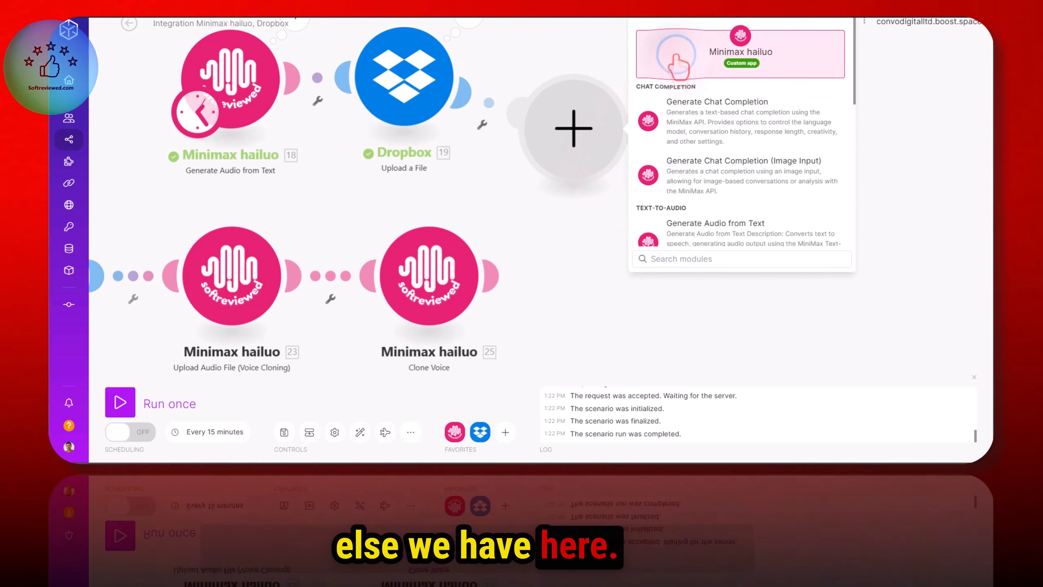
scroll(711, 163, "down", 5)
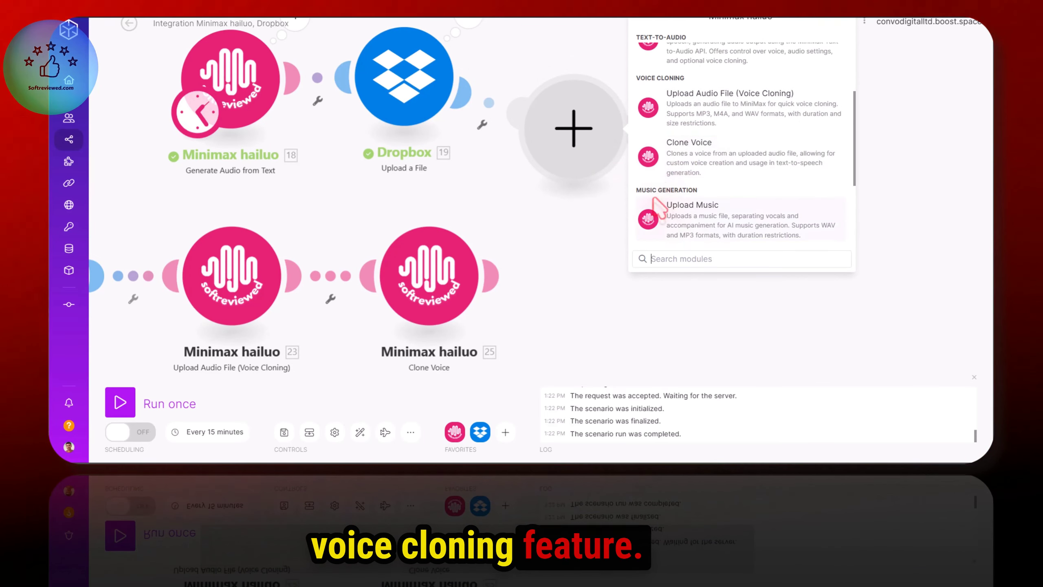
scroll(657, 209, "down", 3)
scroll(706, 222, "up", 1)
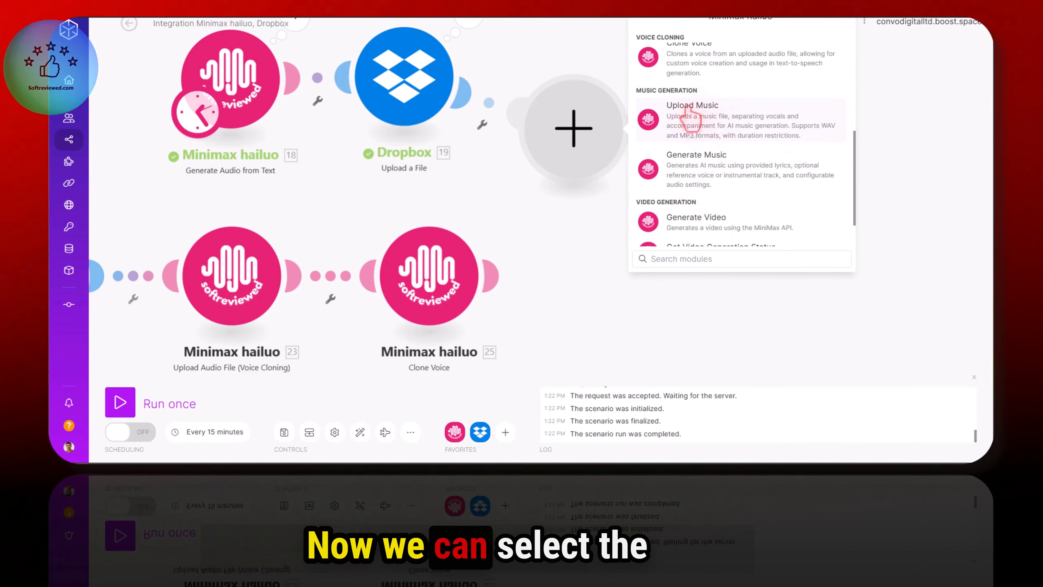
left_click(691, 141)
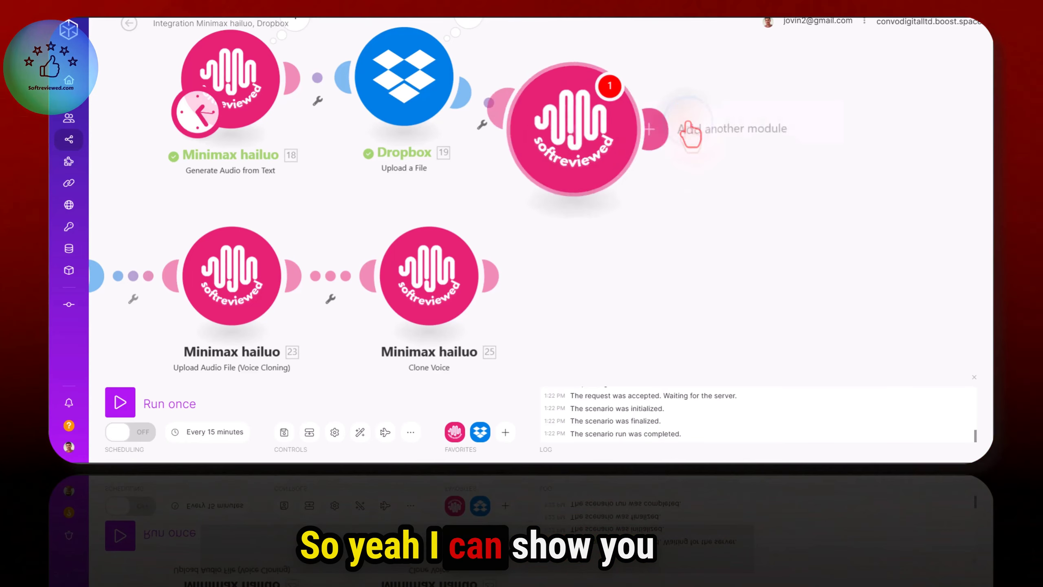
left_click_drag(598, 133, 627, 77)
left_click_drag(568, 123, 529, 153)
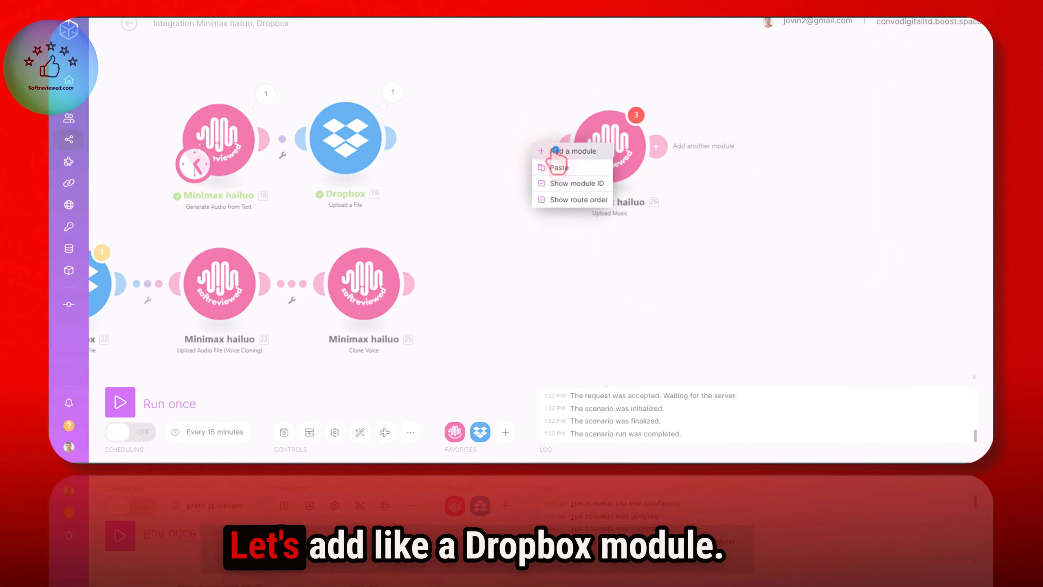
Add a Dropbox Download a File module ahead of Upload Music, with "Select a file" as the way of selecting files.
left_click(559, 151)
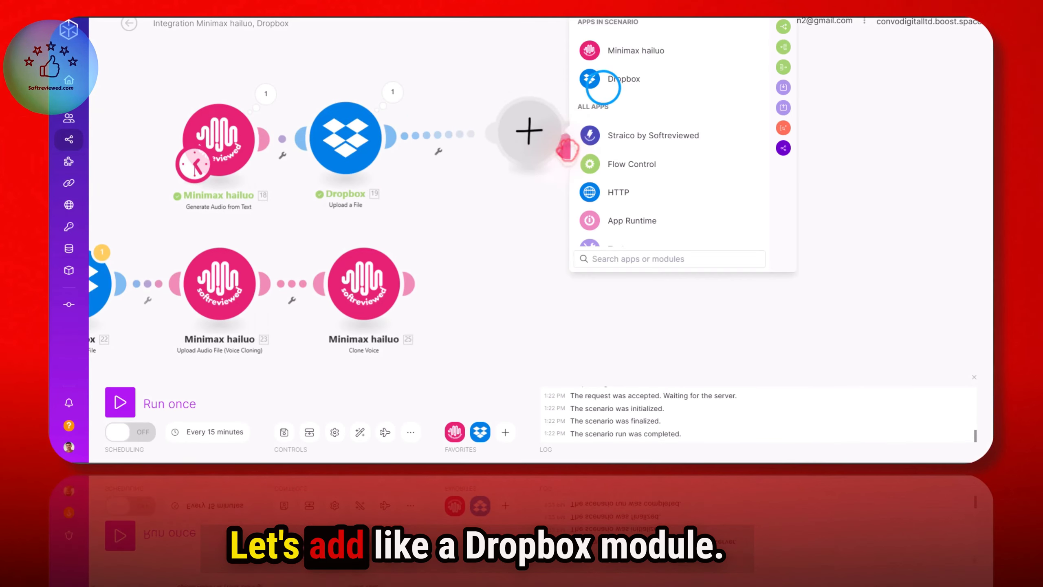
left_click(612, 80)
left_click(657, 134)
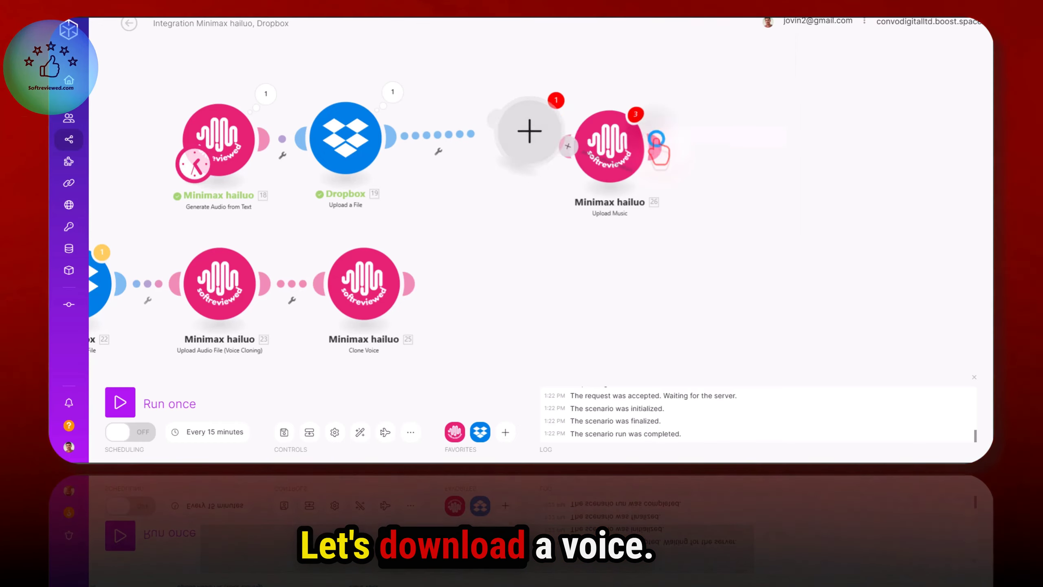
left_click(629, 162)
left_click(609, 181)
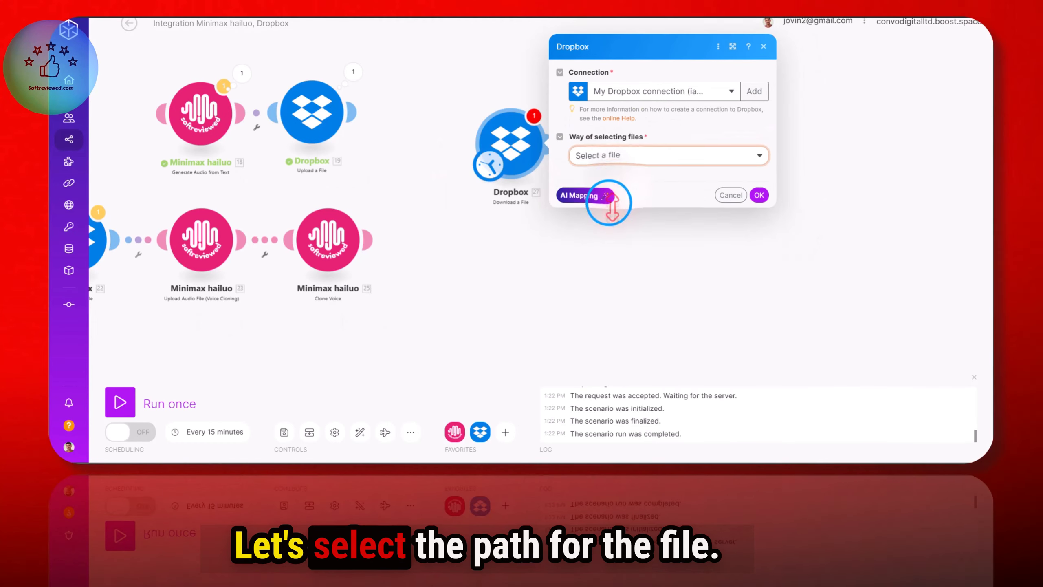
left_click(610, 202)
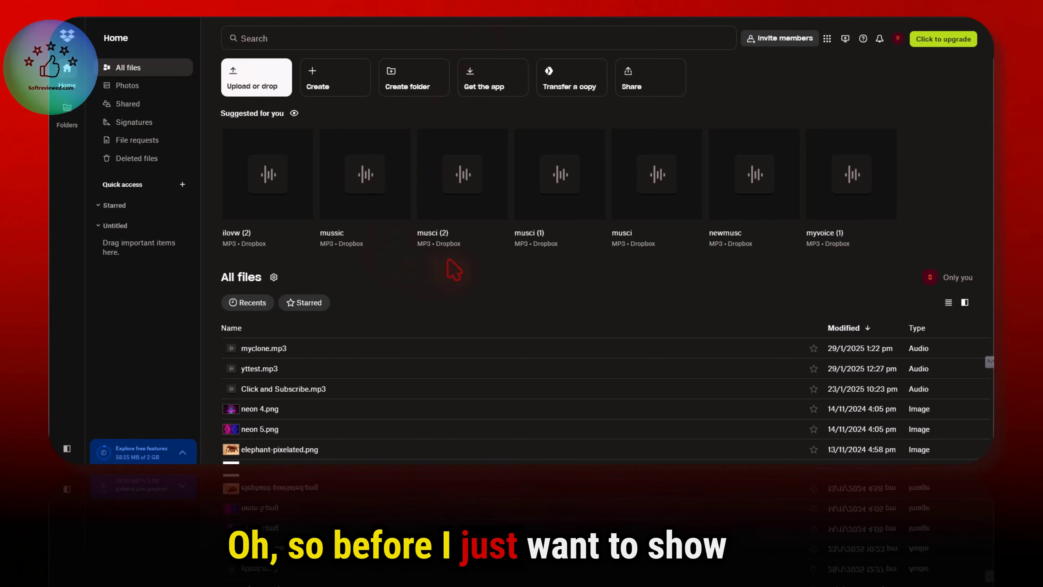
Switch to Dropbox and play part of Click and Subscribe.mp3 to hear the source song.
scroll(454, 269, "down", 4)
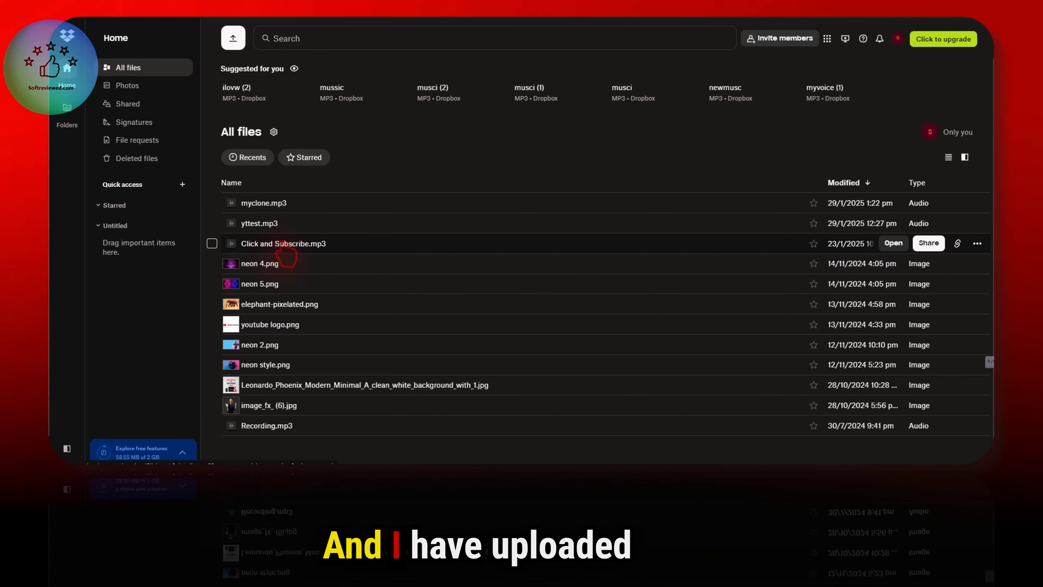
left_click(267, 243)
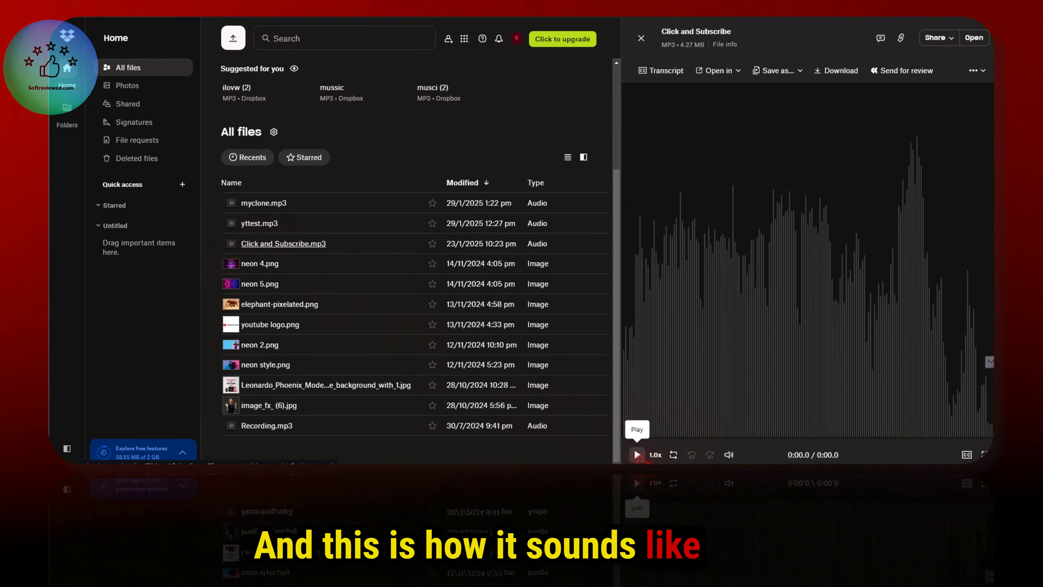
left_click(637, 454)
left_click(651, 430)
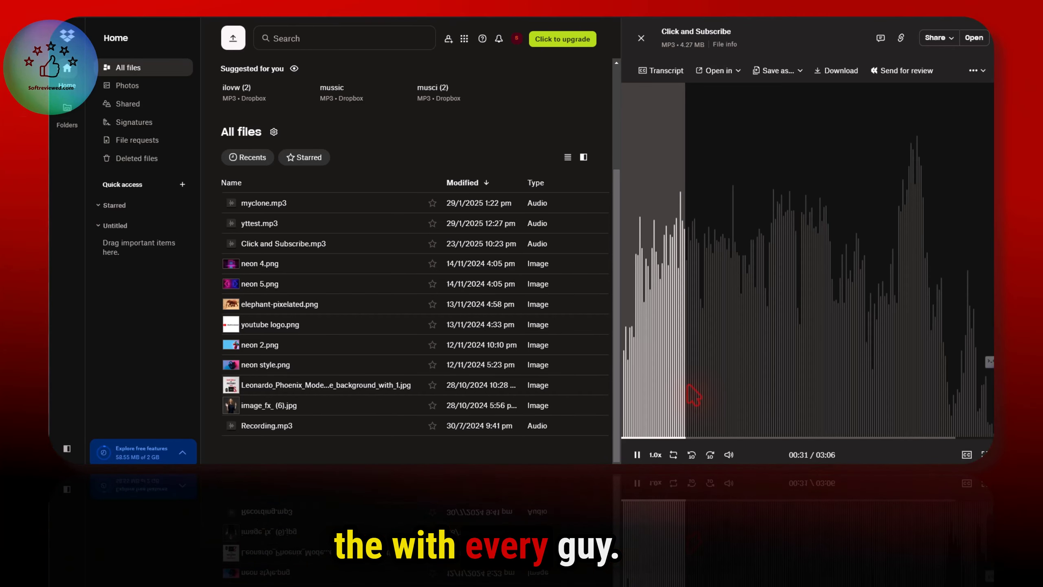
left_click(635, 453)
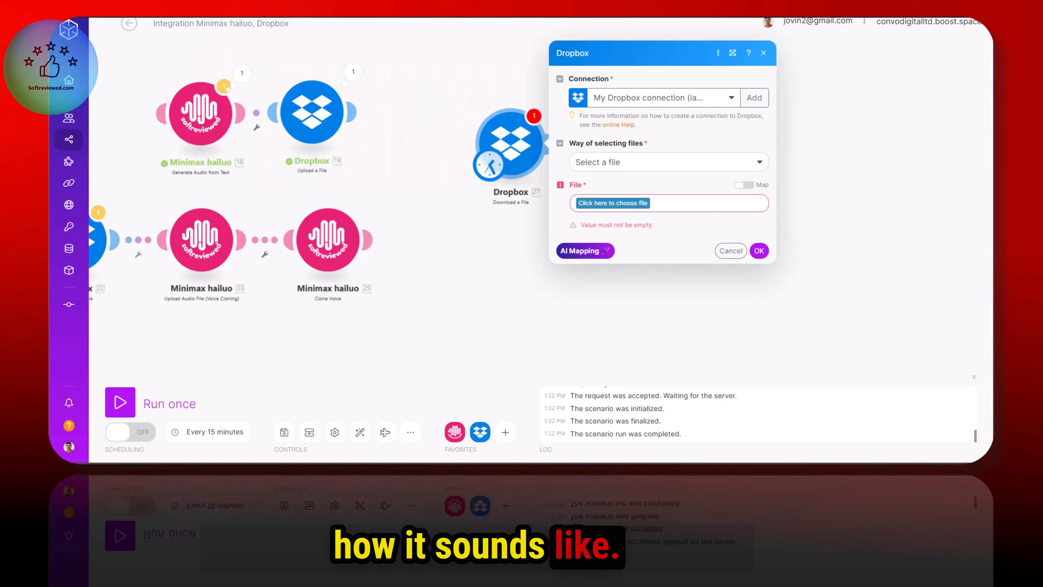
Choose Click and Subscribe.mp3 as the file in the new Dropbox Download a File module and save it.
left_click(614, 204)
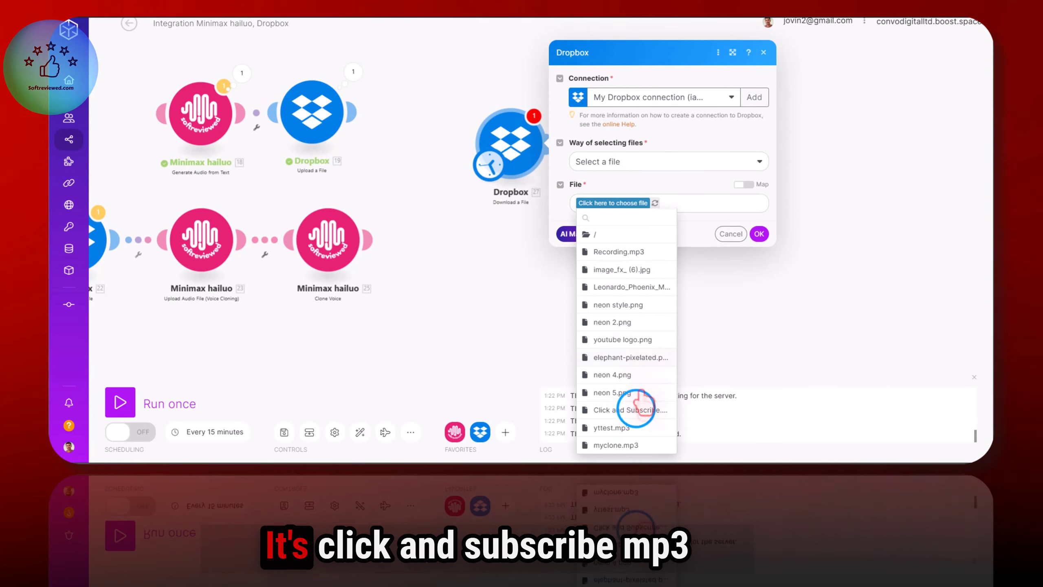
left_click(635, 411)
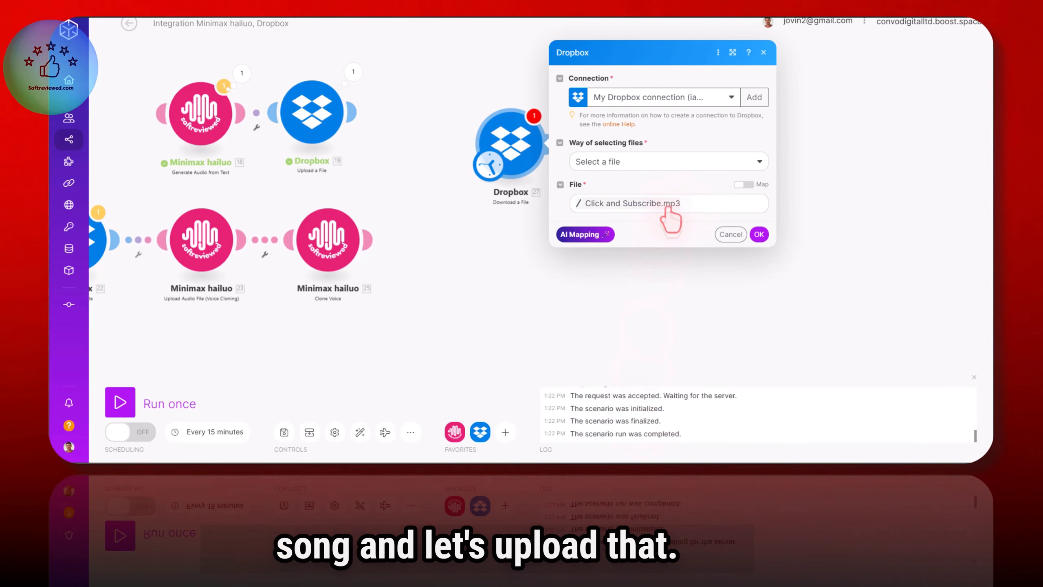
left_click(759, 234)
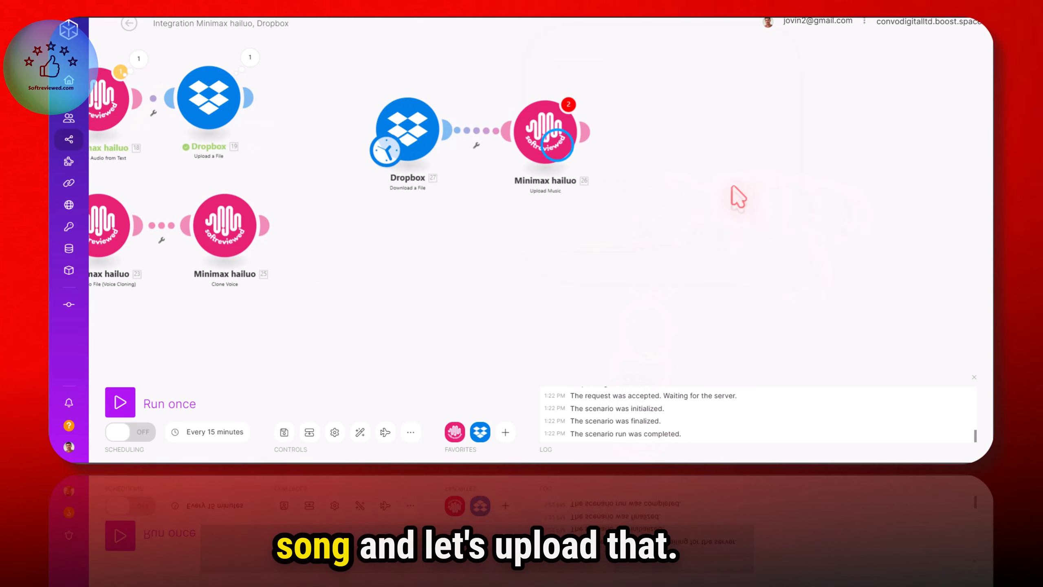
Configure the Upload Music module with purpose "Song (Vocals + Instrumental)", mapping the Dropbox download's File Name and Data, and save it.
left_click(544, 131)
left_click(632, 144)
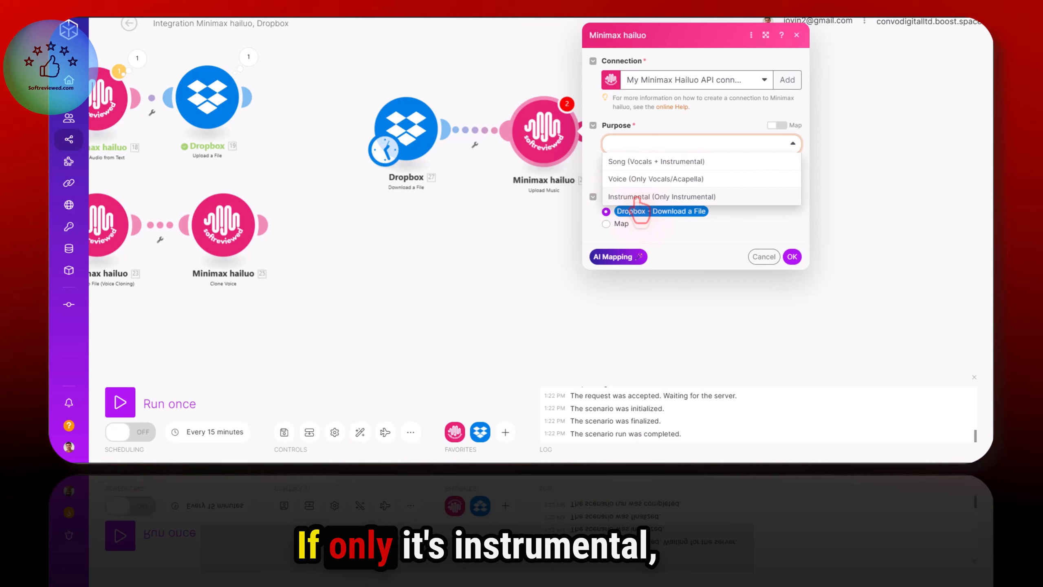
left_click(685, 161)
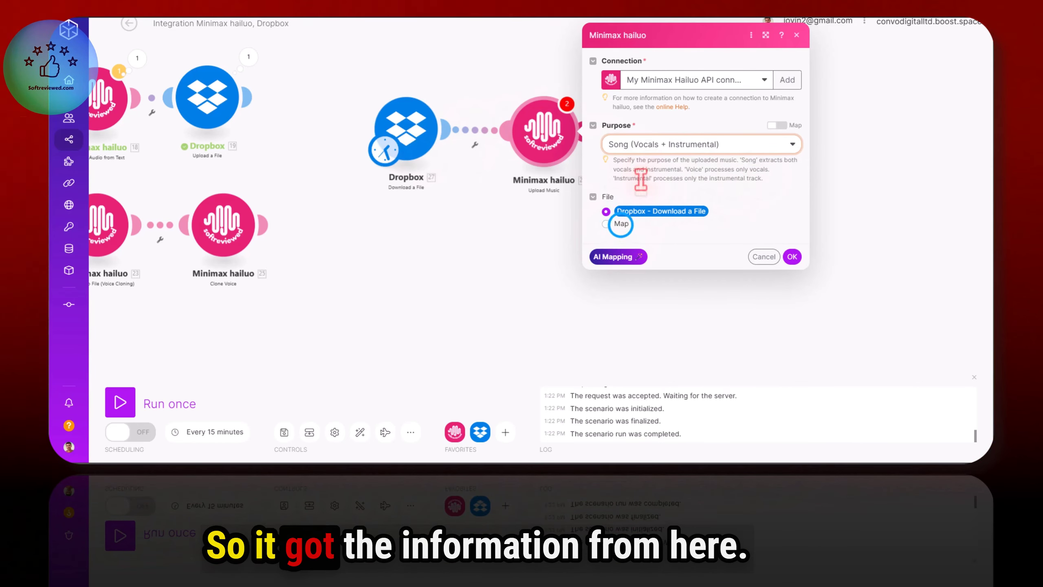
left_click(604, 224)
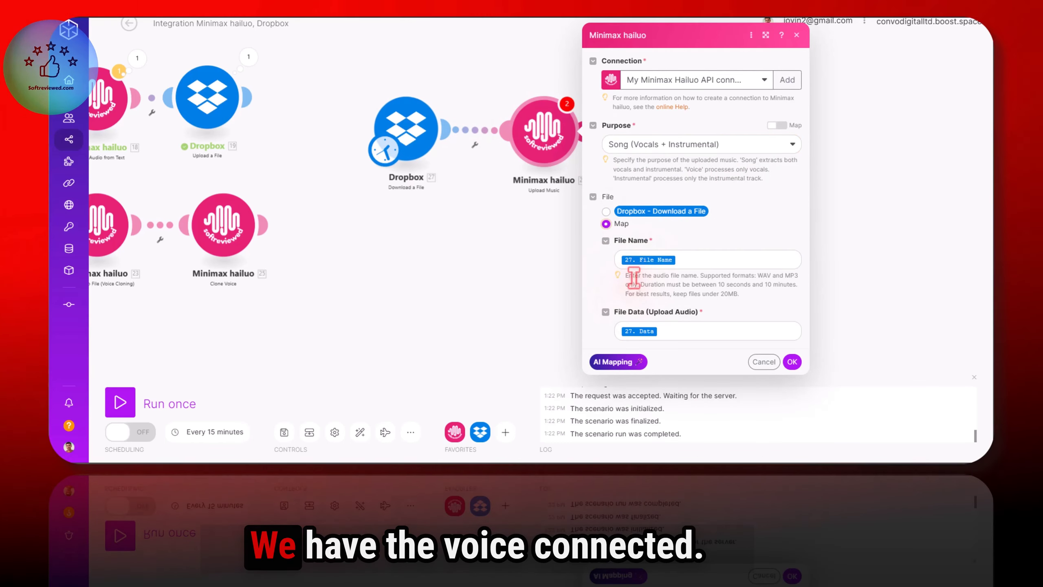
left_click(791, 361)
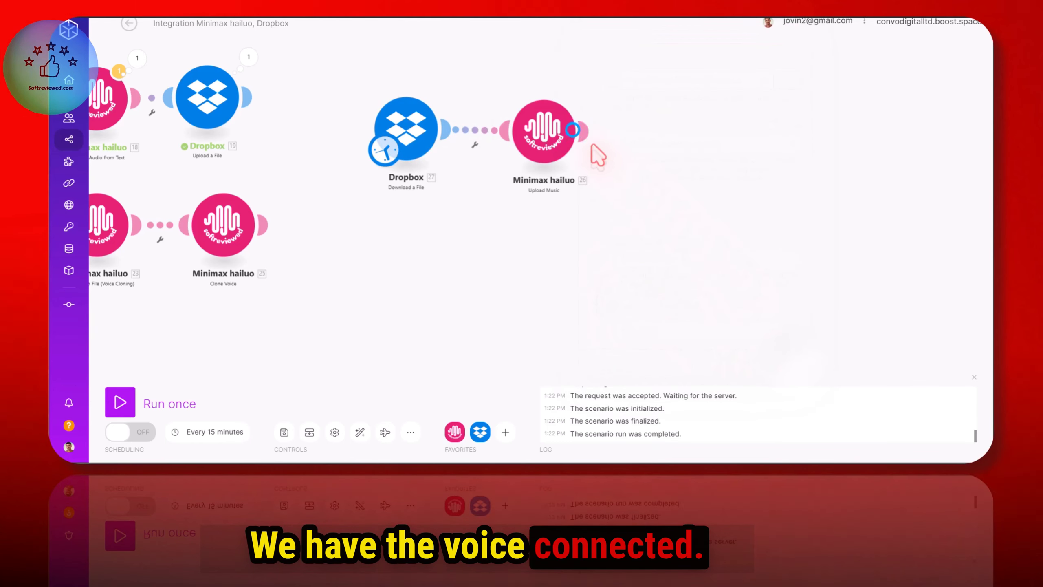
Add a Minimax hailuo Generate Music module after Upload Music and review its reference ID, audio, filename and lyrics settings.
left_click(592, 135)
left_click(748, 52)
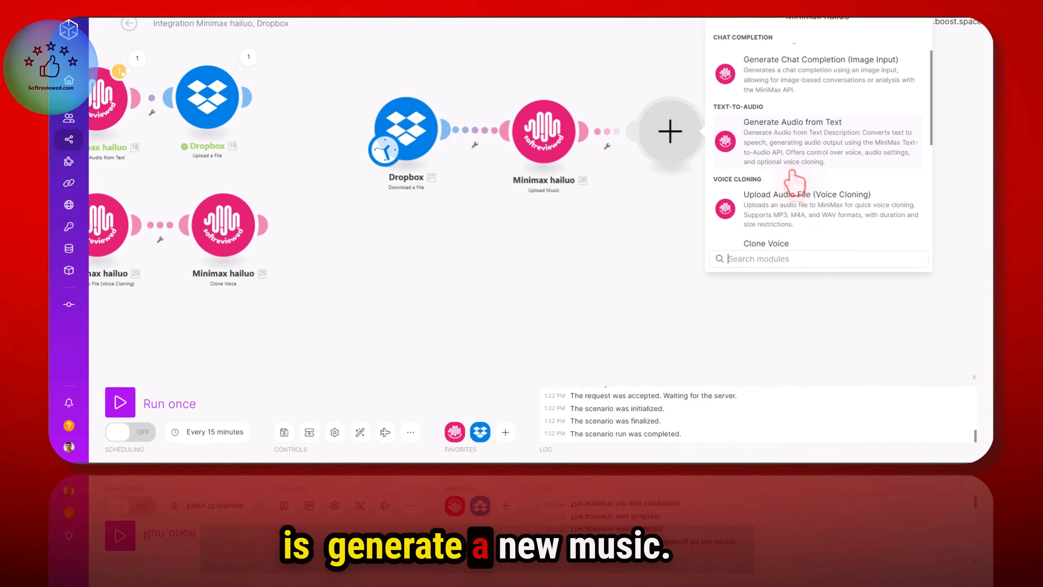
scroll(795, 173, "down", 3)
left_click(782, 169)
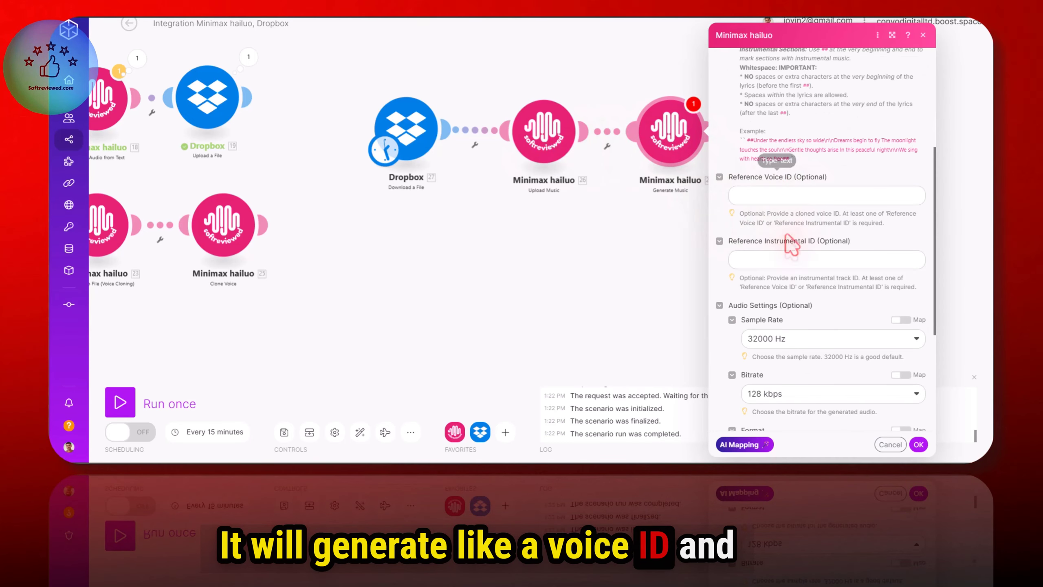
scroll(803, 254, "down", 5)
left_click(806, 144)
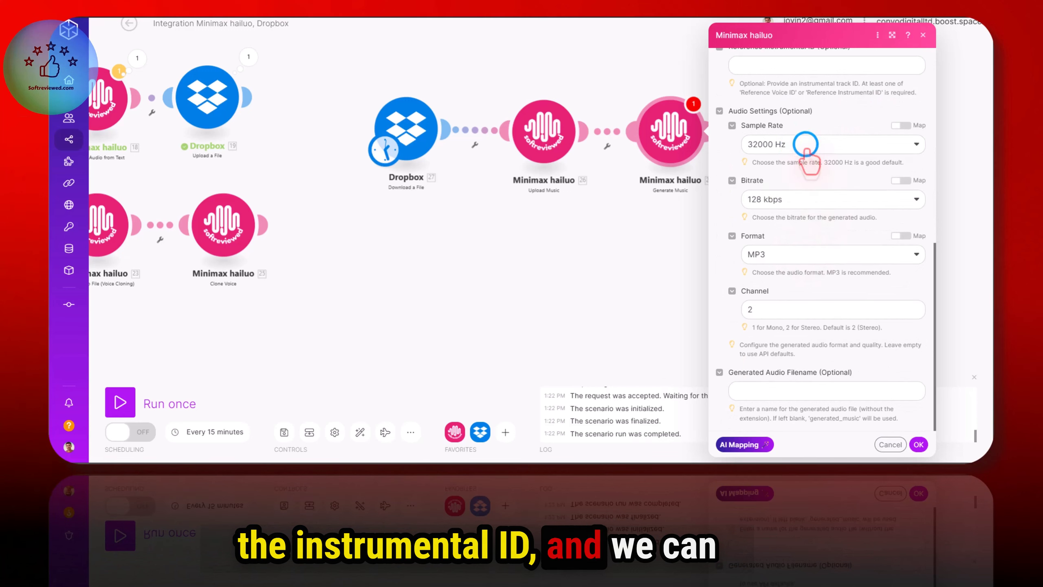
left_click(807, 155)
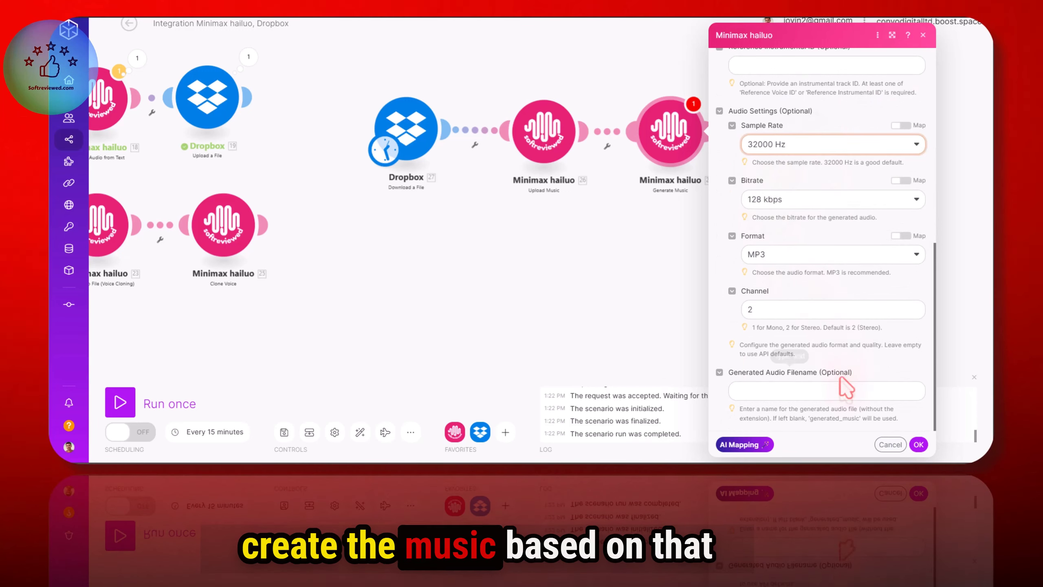
left_click(826, 392)
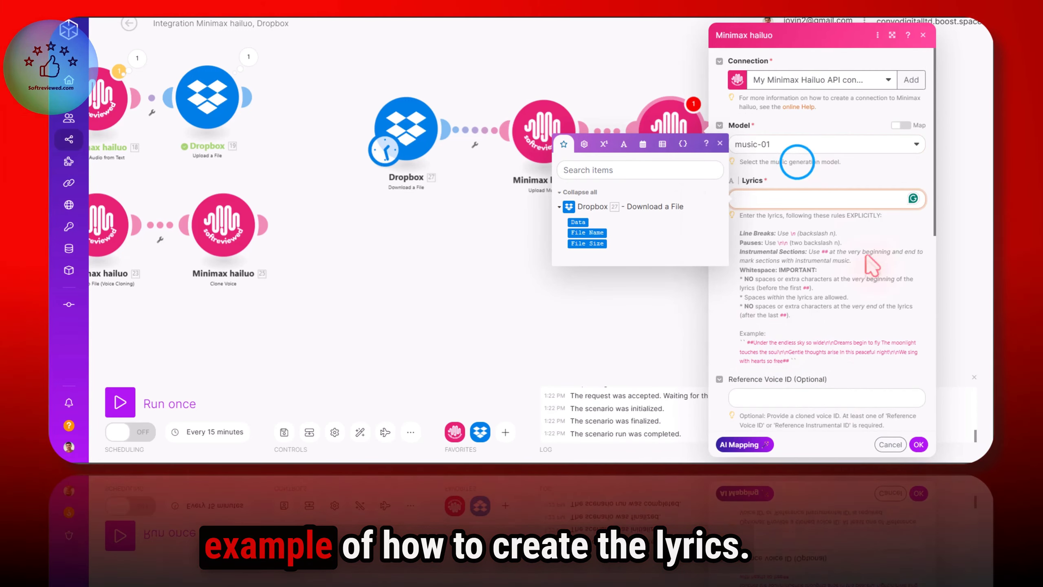
Fill the Generate Music module's lyrics with the example text from its help note, from "##Under the endless sky" to "so free##".
left_click(796, 164)
left_click(777, 200)
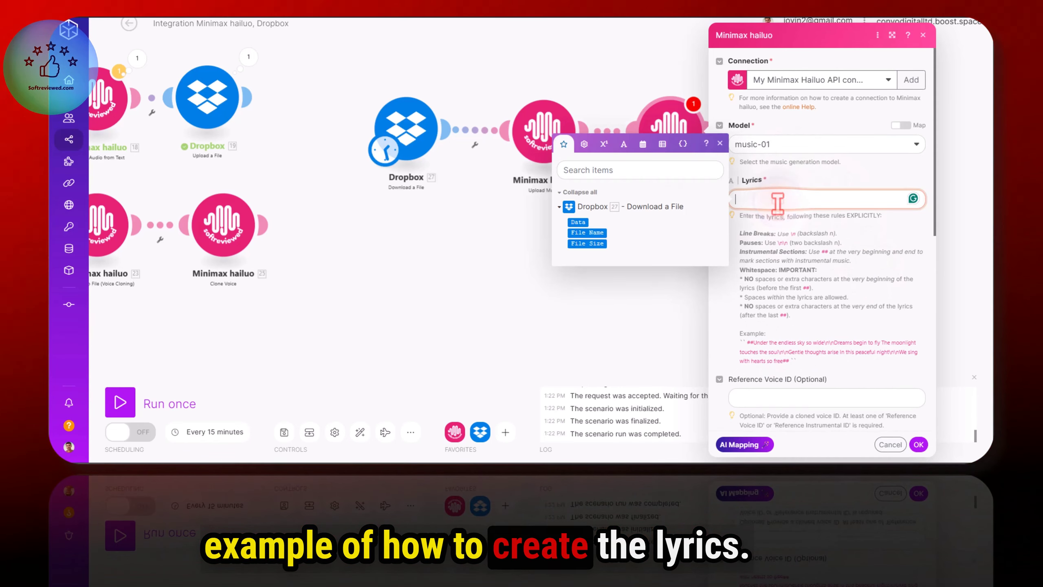
left_click(762, 237)
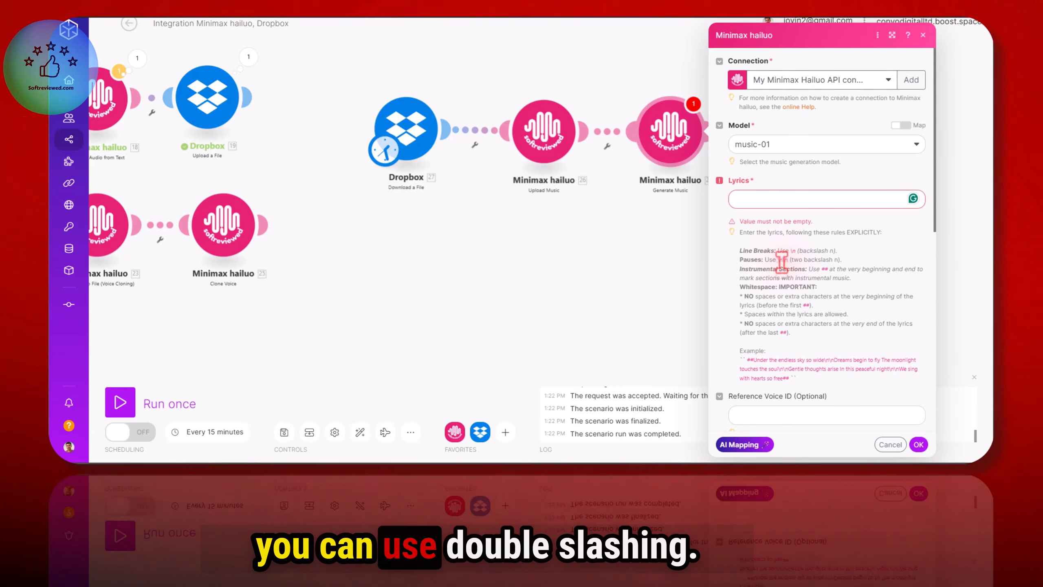
scroll(791, 262, "down", 1)
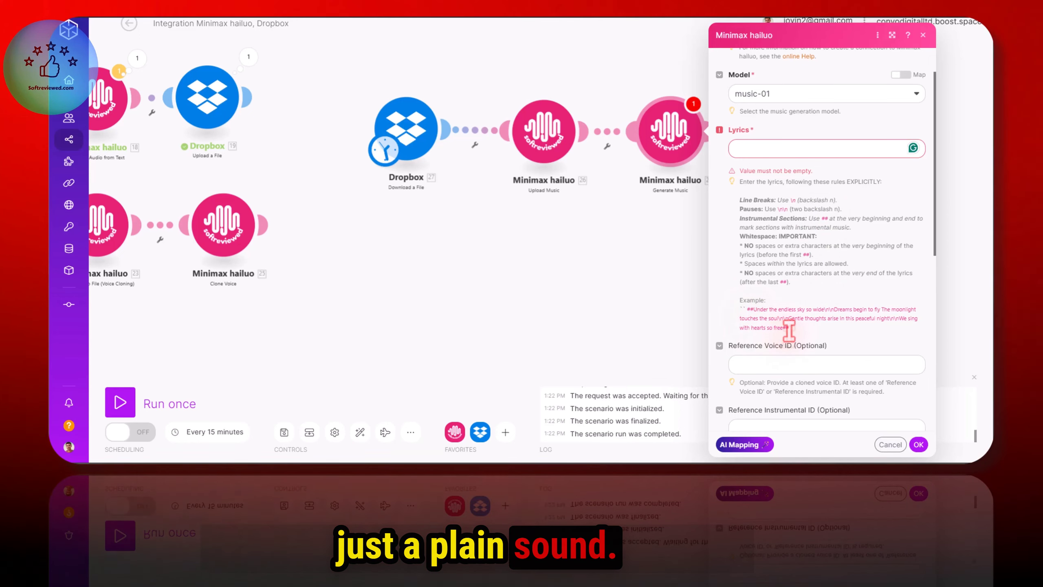
left_click_drag(788, 328, 746, 306)
key("super+c")
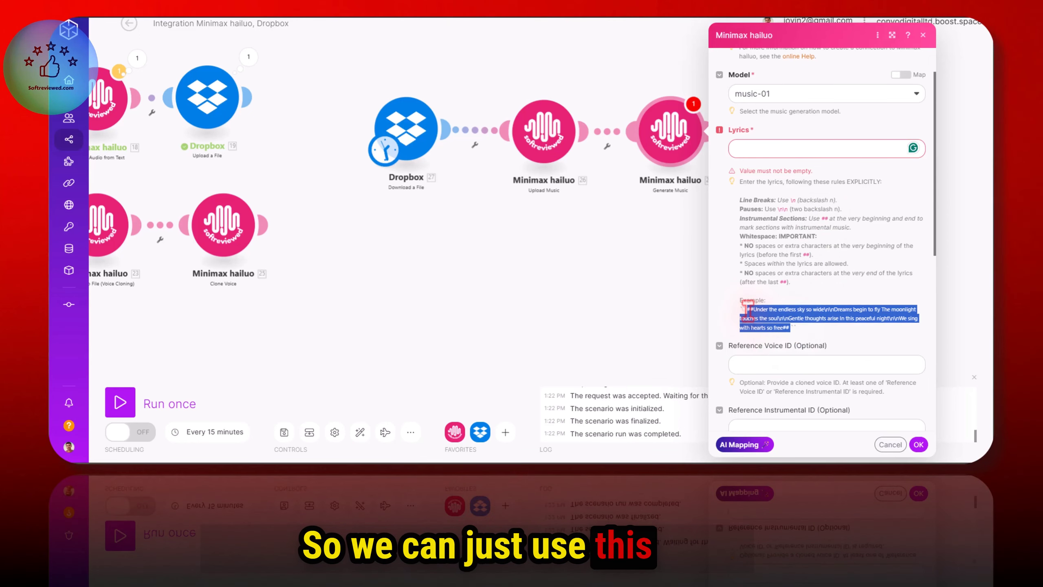
right_click(747, 309)
left_click(763, 151)
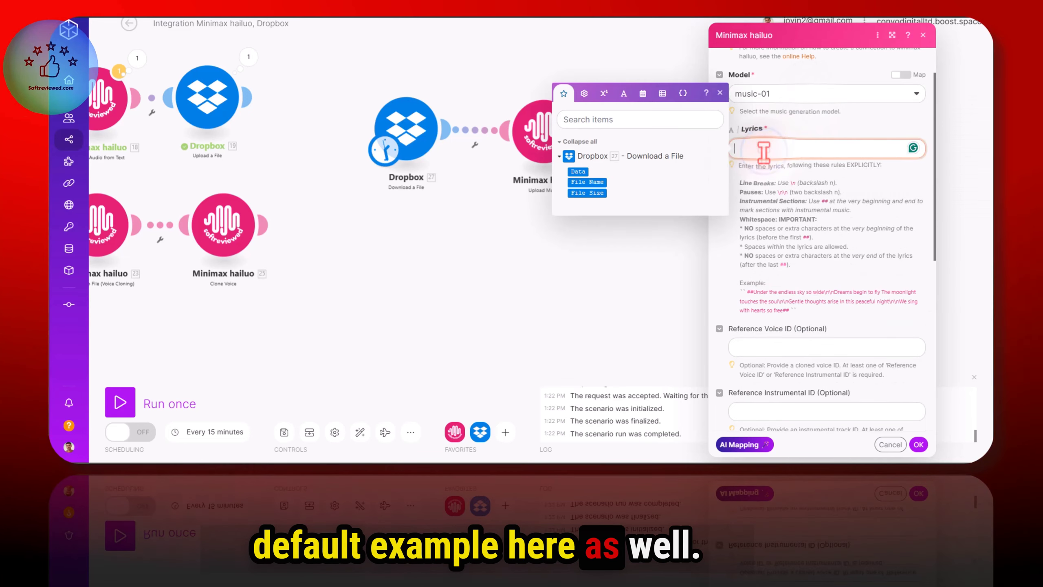
right_click(778, 155)
left_click(789, 242)
left_click(800, 129)
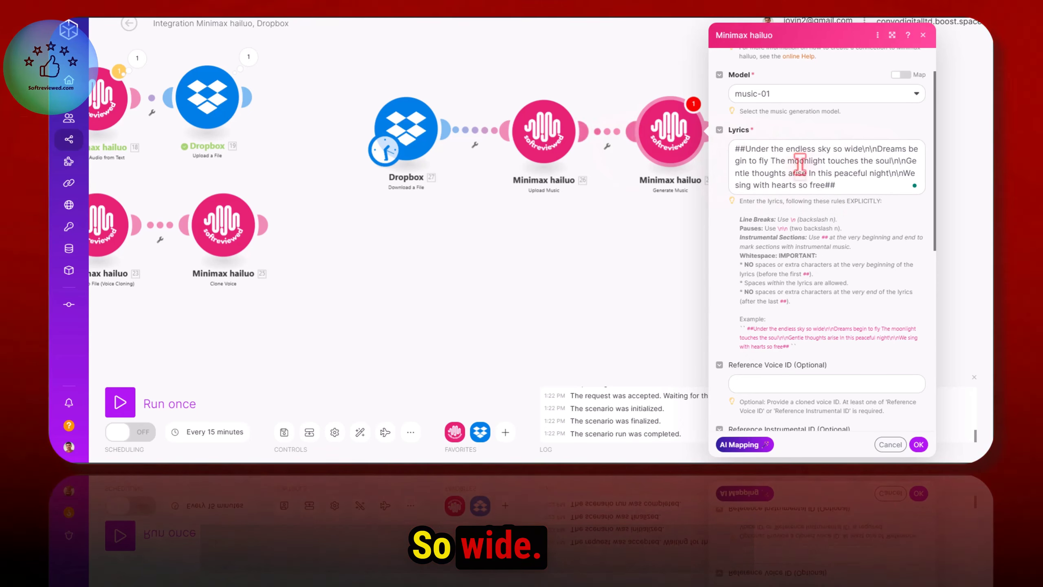
Leave both reference IDs empty, keep the default audio settings, and save the Generate Music module.
scroll(841, 291, "down", 4)
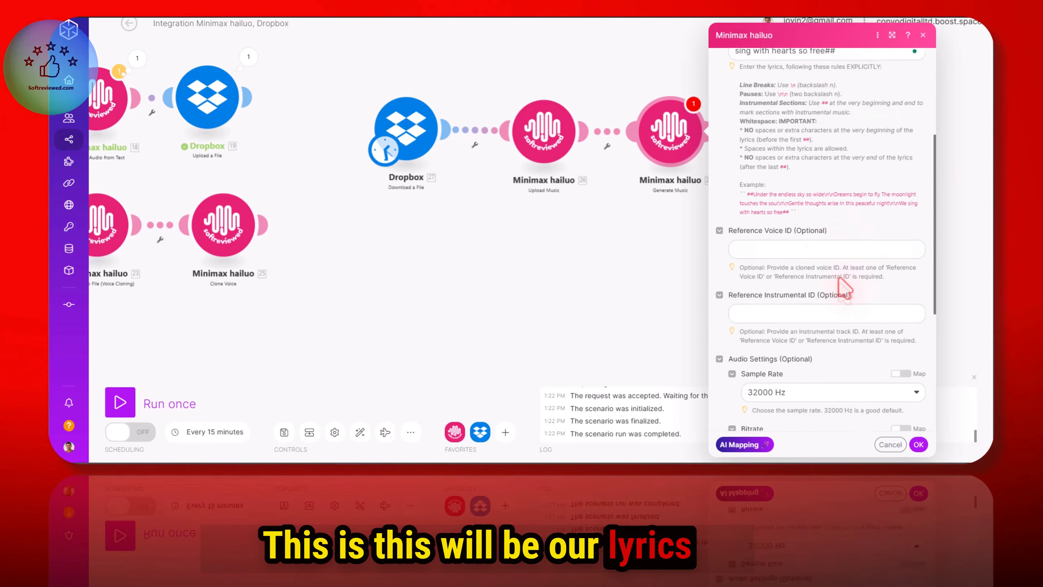
left_click(769, 230)
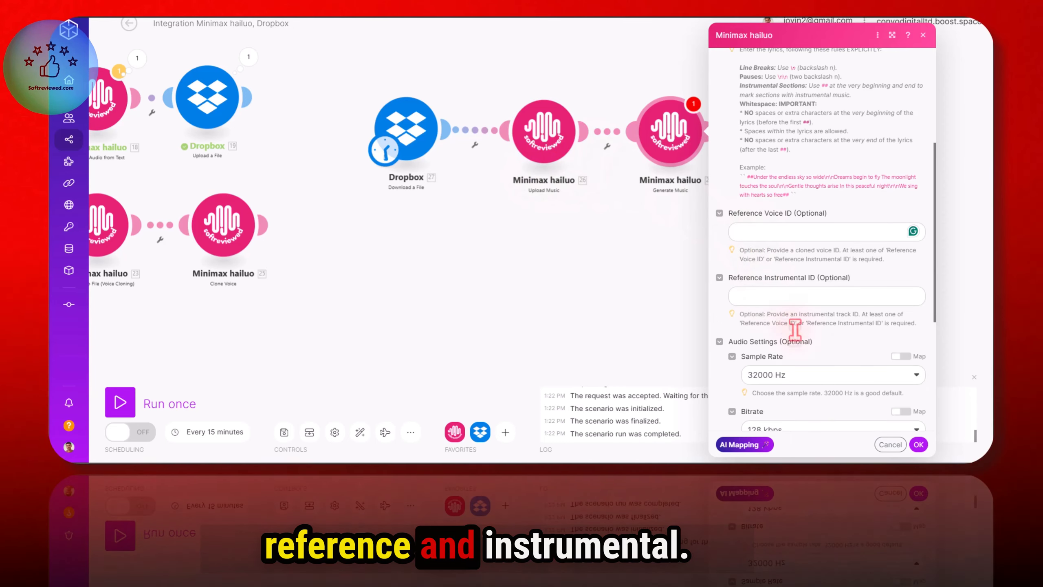
scroll(895, 427, "down", 5)
left_click(918, 444)
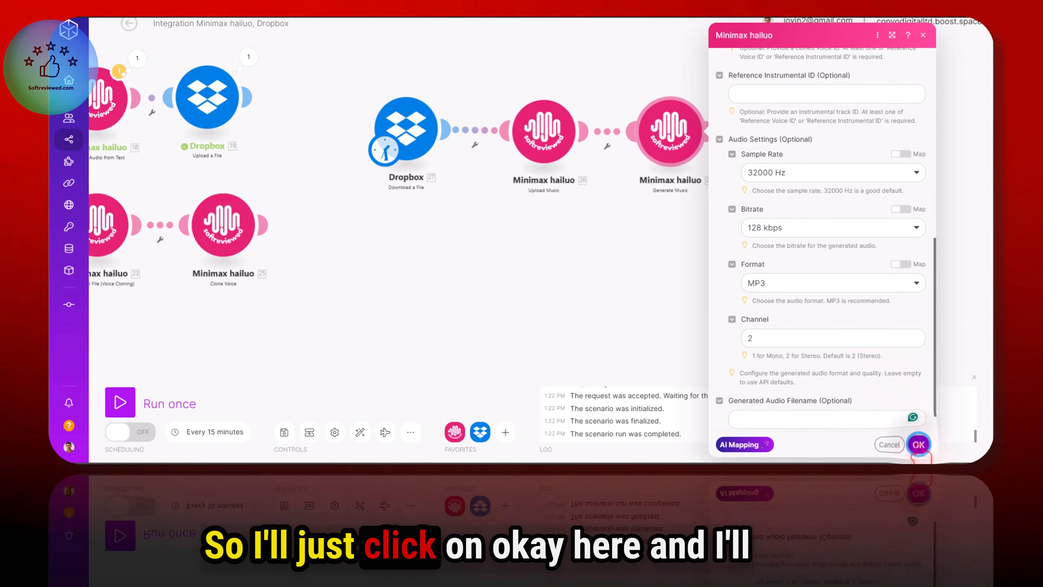
Unlink the Generate Music module from Upload Music and run the Dropbox download and music upload on their own.
right_click(557, 155)
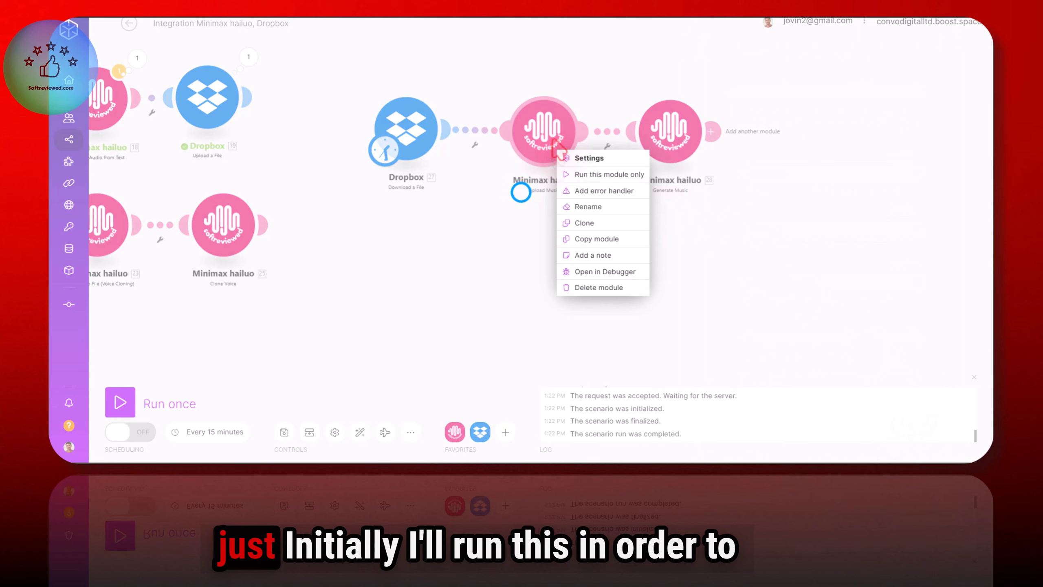
left_click(607, 146)
left_click(641, 169)
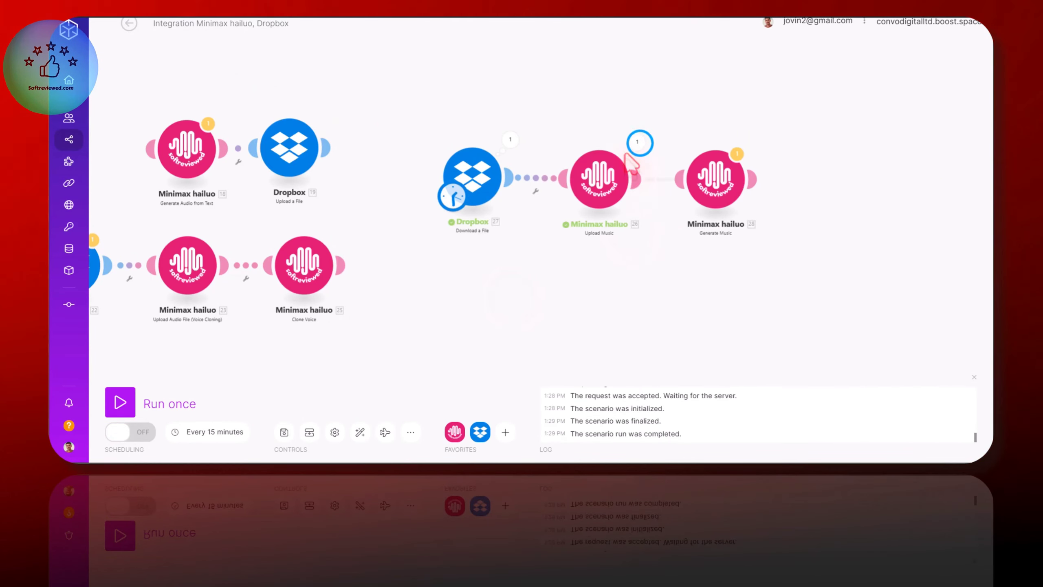
Copy the instrumental_id value from the output of the Upload Music run.
left_click(637, 143)
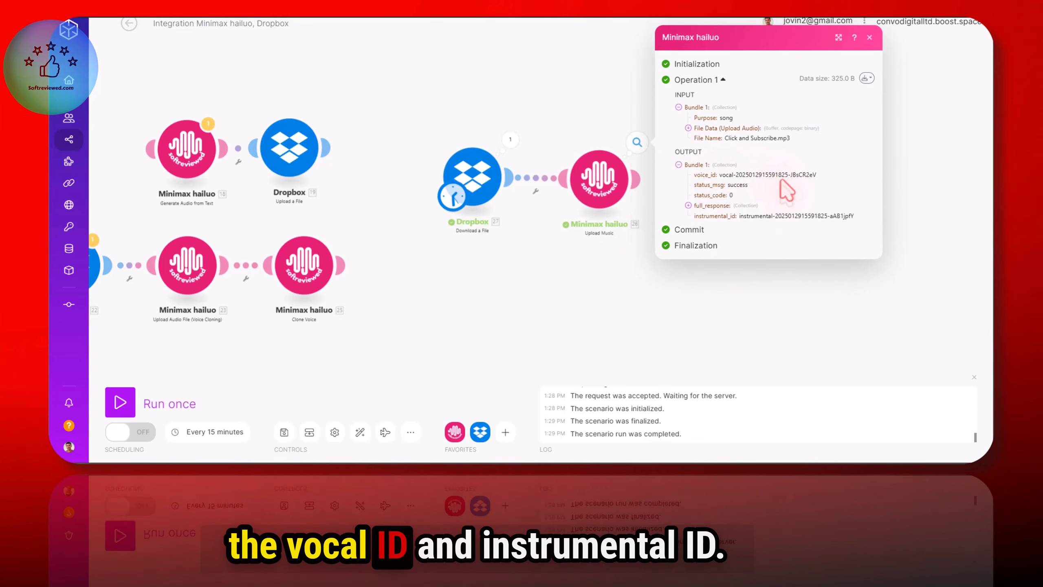
left_click_drag(854, 216, 740, 216)
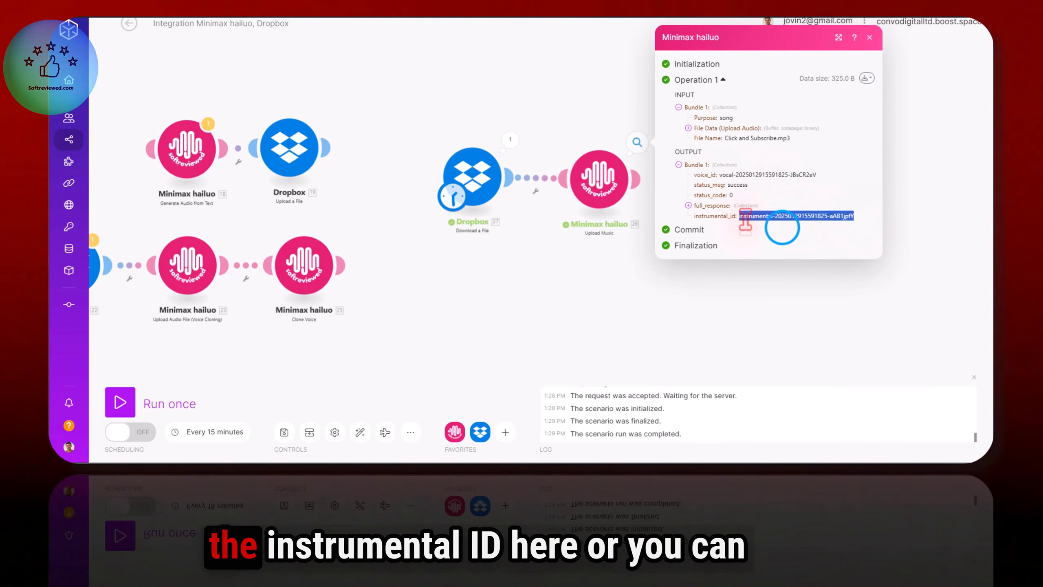
right_click(746, 219)
left_click(778, 229)
Make Generate Music the starting module and paste the copied instrumental ID as its Reference Instrumental ID.
left_click(715, 180)
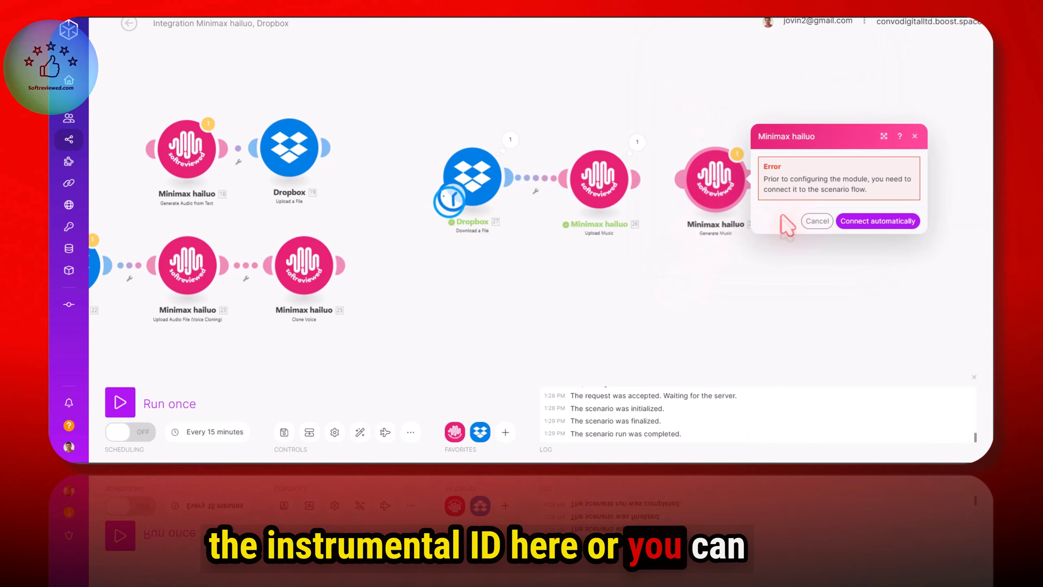
left_click(698, 205)
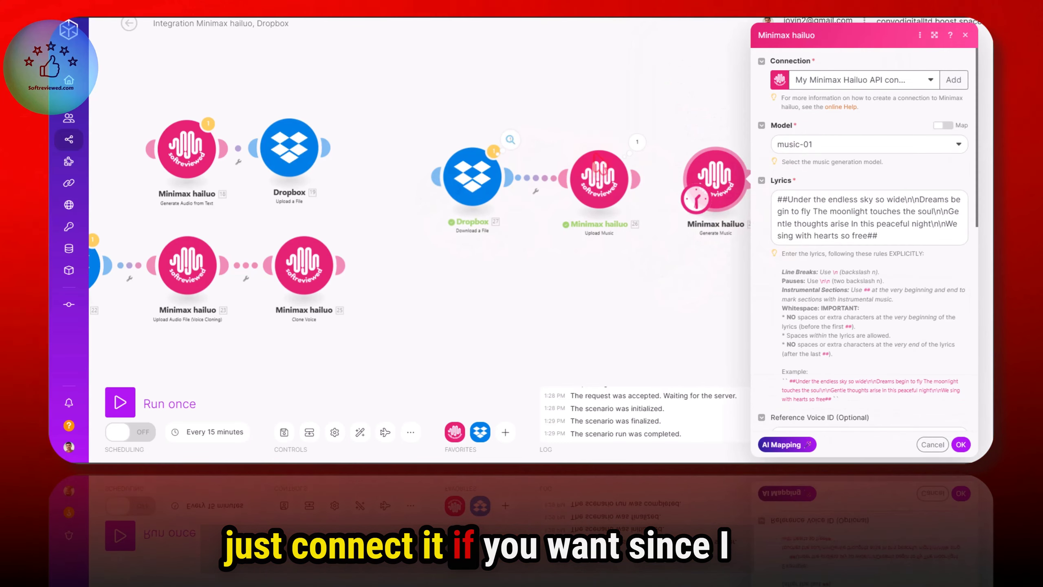
scroll(892, 226, "down", 6)
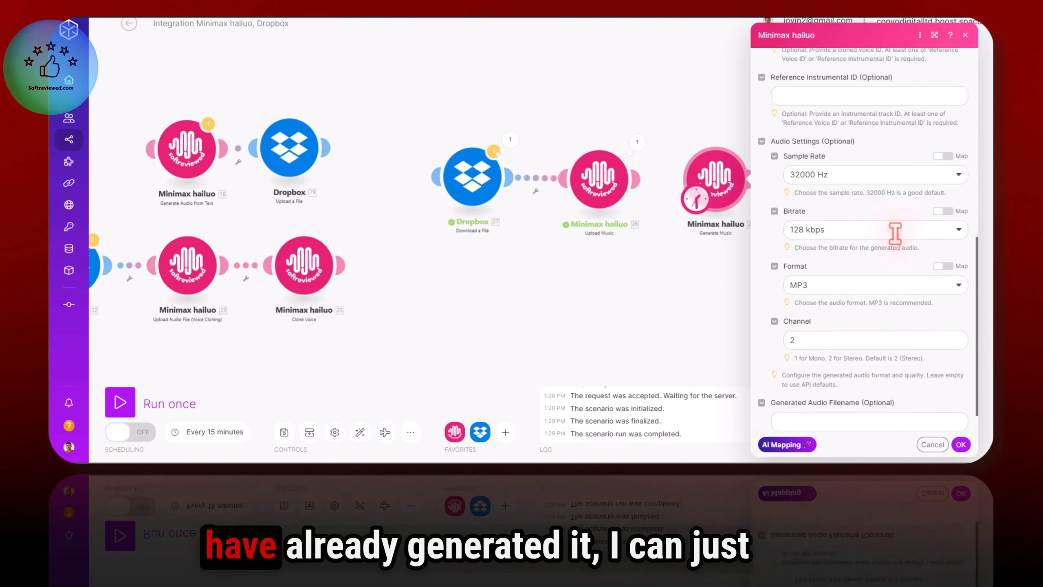
left_click(863, 196)
right_click(862, 196)
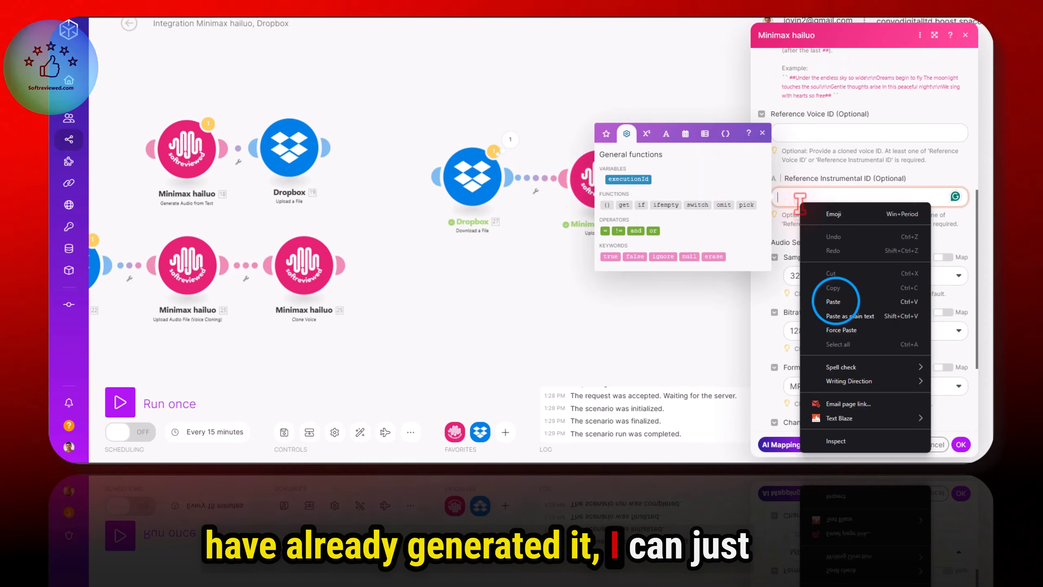
left_click(835, 302)
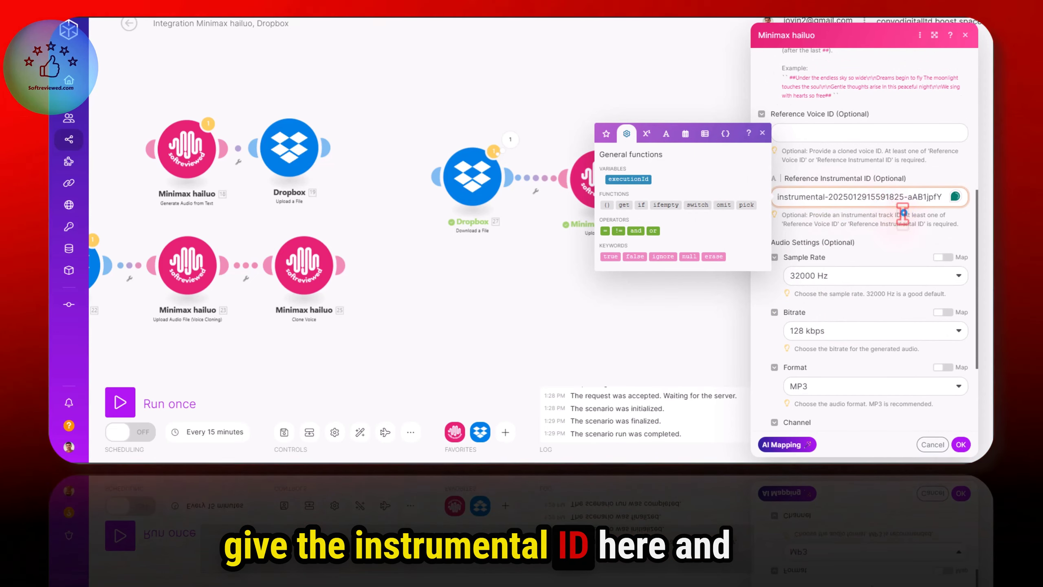
Copy the voice_id from the Upload Music output into the Generate Music module's Reference Voice ID.
left_click(818, 132)
left_click(645, 140)
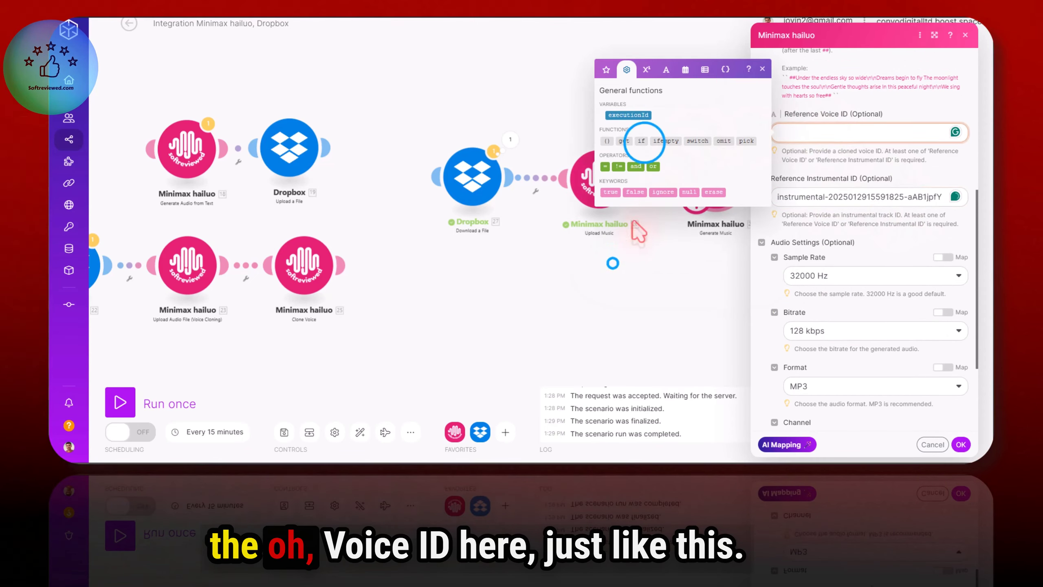
left_click(645, 142)
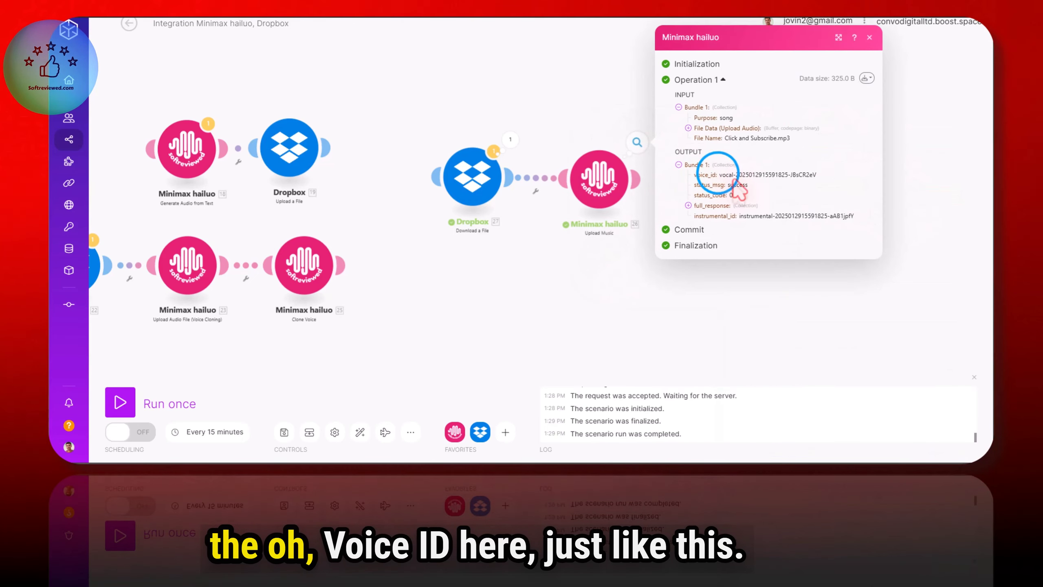
left_click_drag(719, 175, 780, 173)
right_click(819, 172)
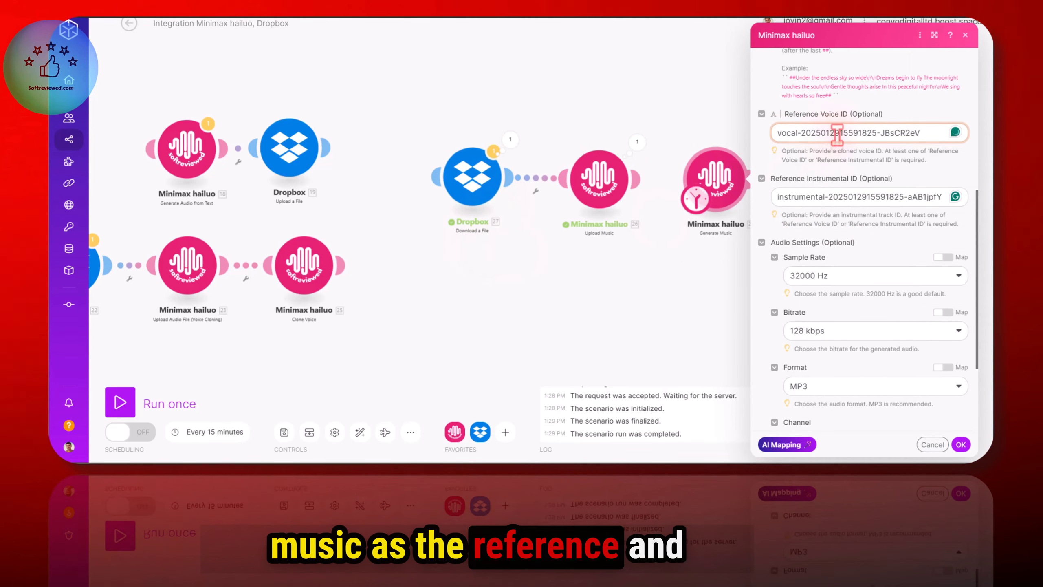
Set the generated audio filename to aiclonemusic.
scroll(837, 133, "up", 6)
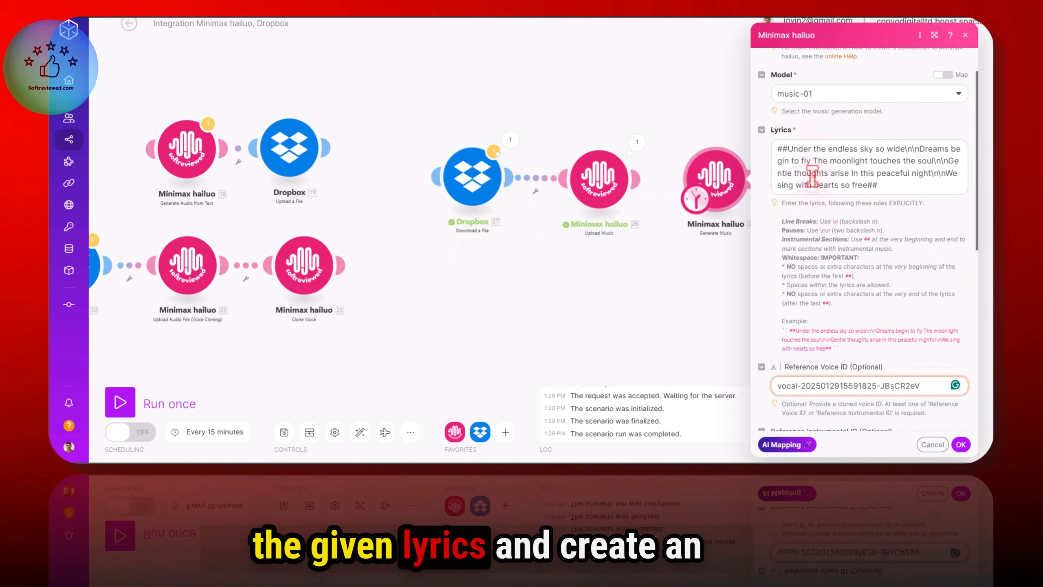
scroll(863, 181, "down", 2)
scroll(863, 186, "down", 5)
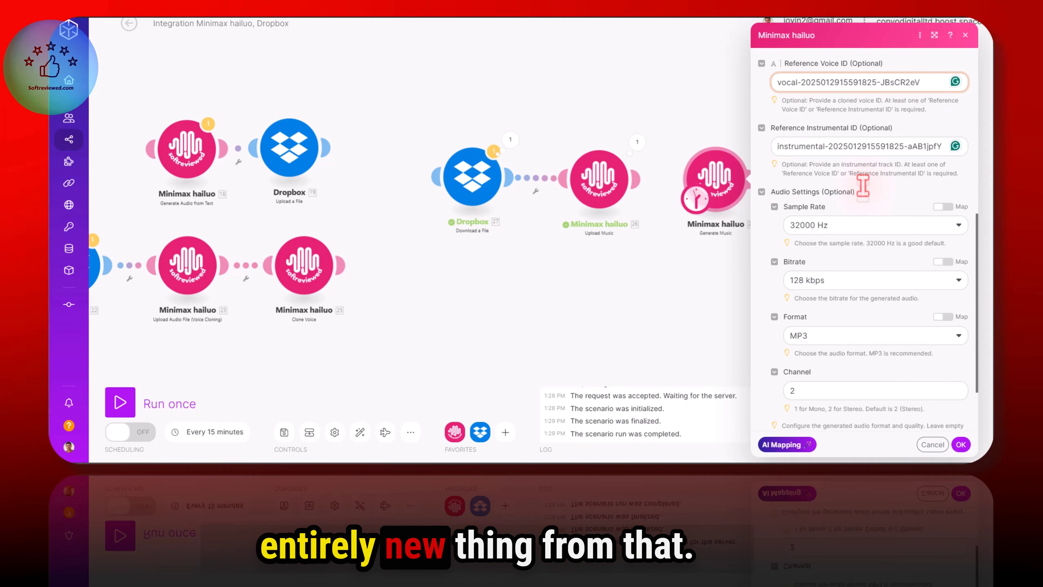
scroll(863, 185, "down", 2)
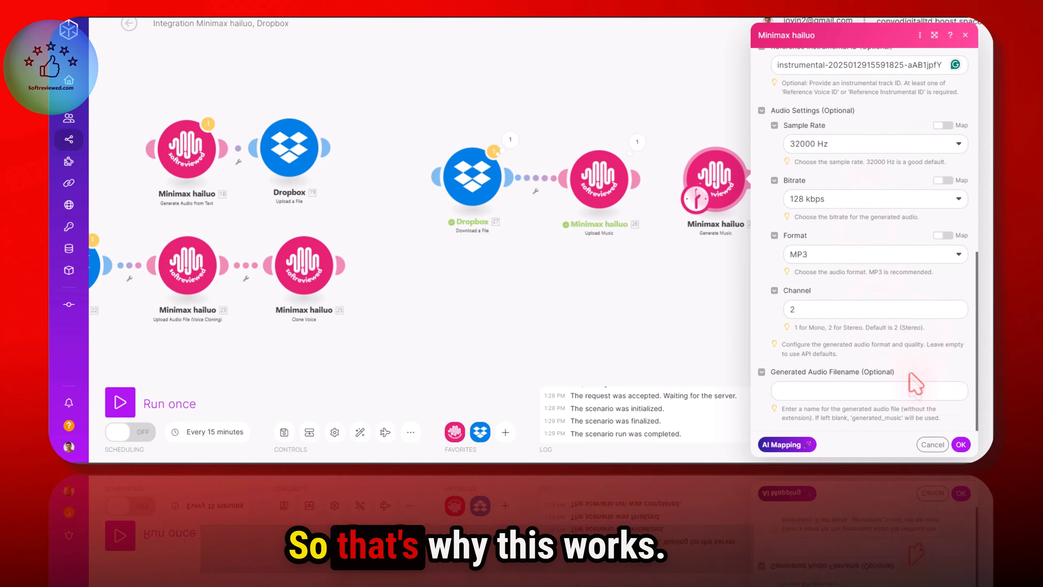
left_click(807, 393)
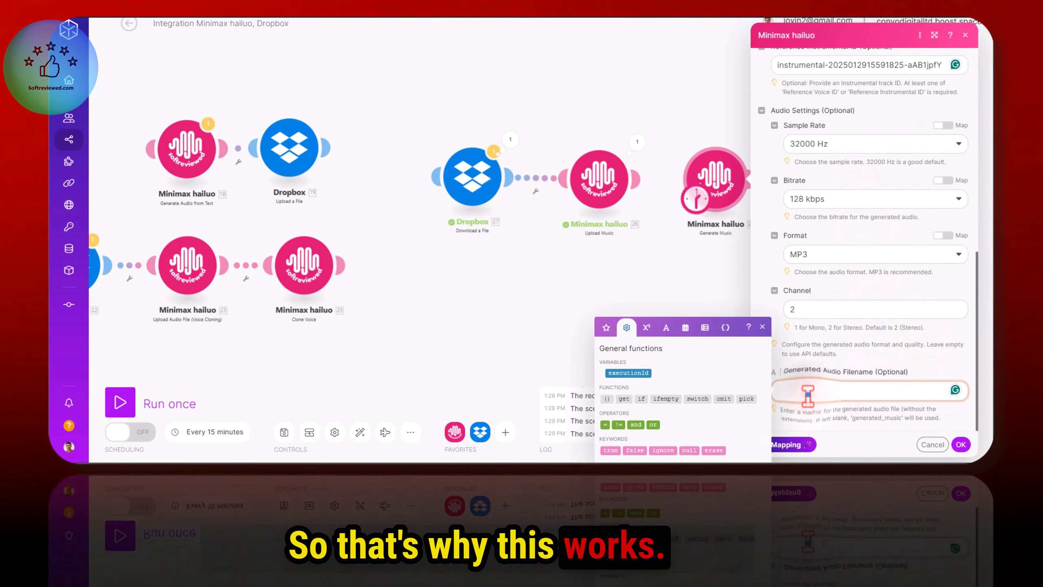
type("ai")
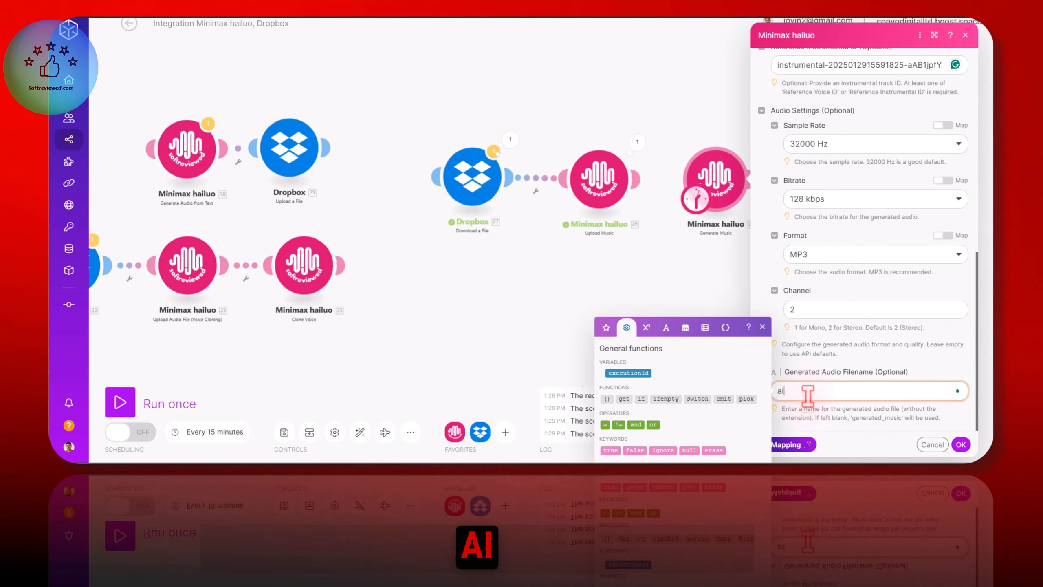
type("clonemusic")
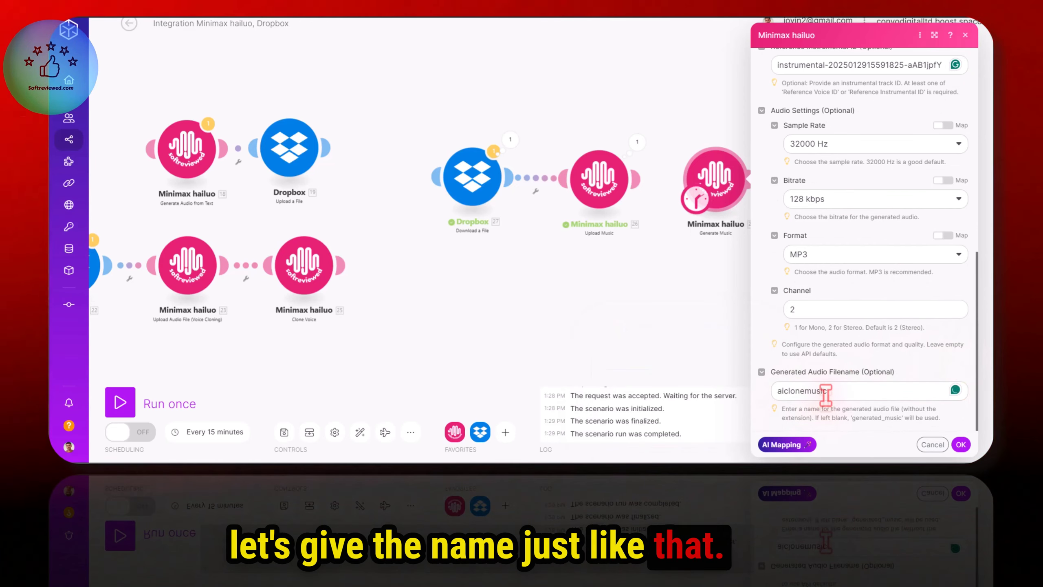
Save the Generate Music settings and run the scenario once.
scroll(825, 394, "up", 10)
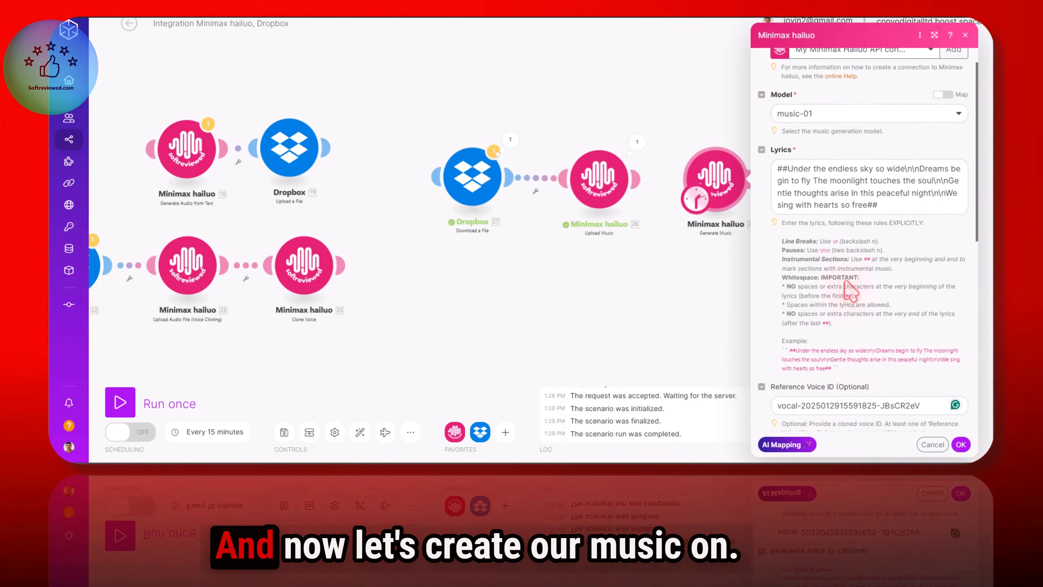
scroll(848, 289, "up", 1)
left_click(960, 443)
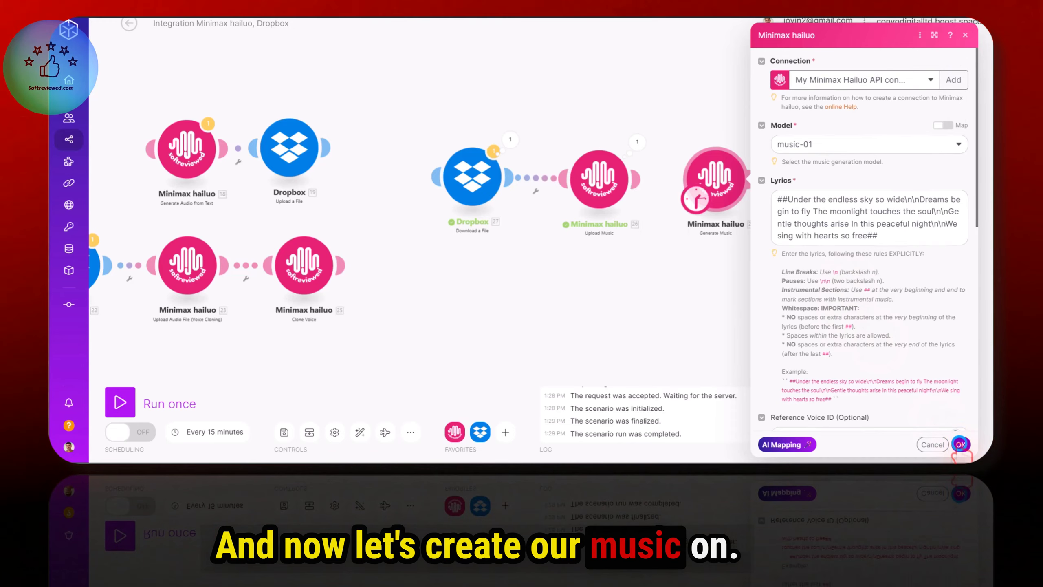
left_click(140, 401)
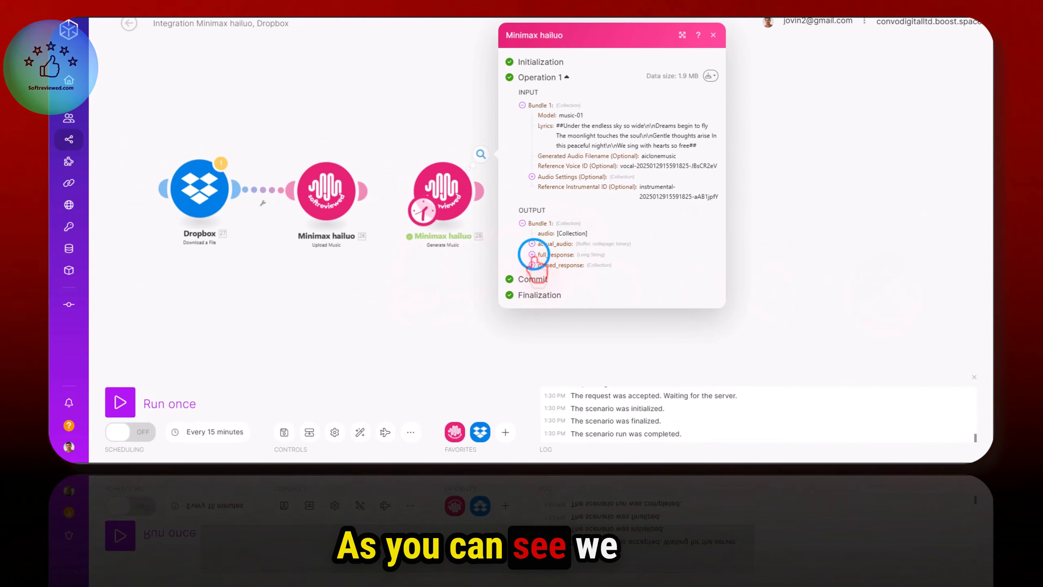
Examine the full response and the parsed response's audio data in the Generate Music output, widening the output window.
left_click(532, 254)
left_click(531, 298)
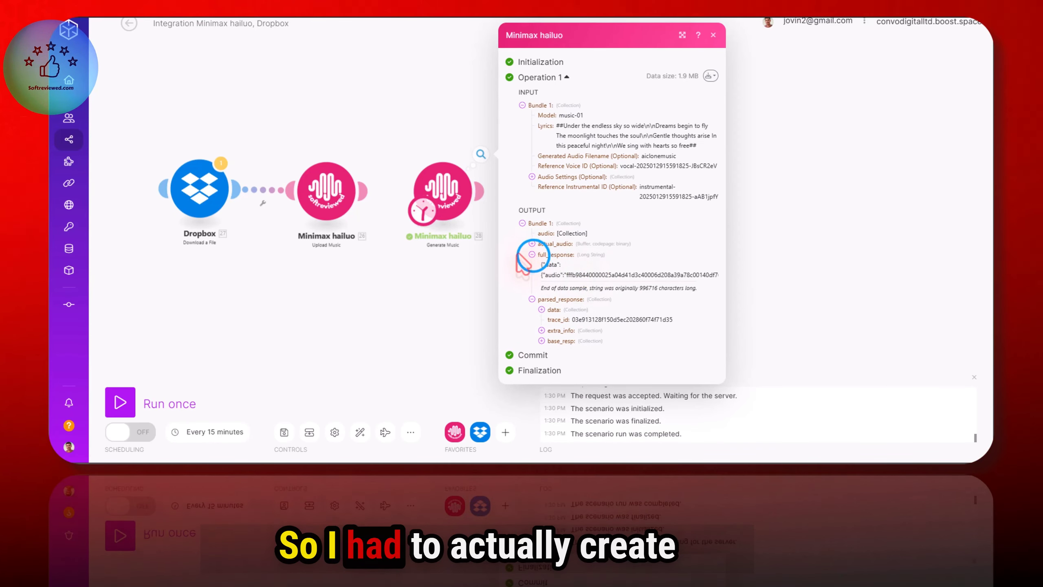
left_click(532, 255)
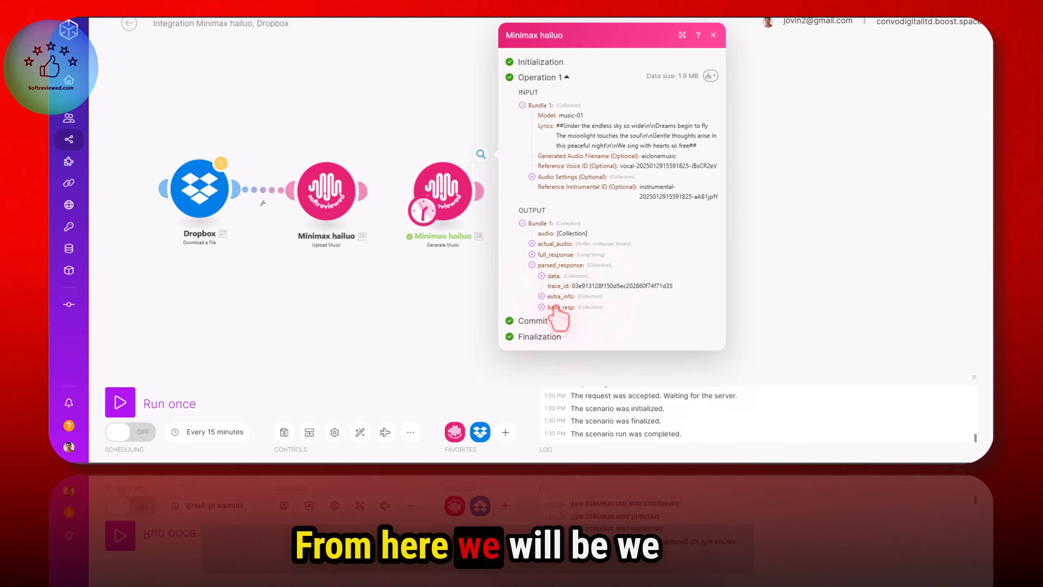
left_click(542, 275)
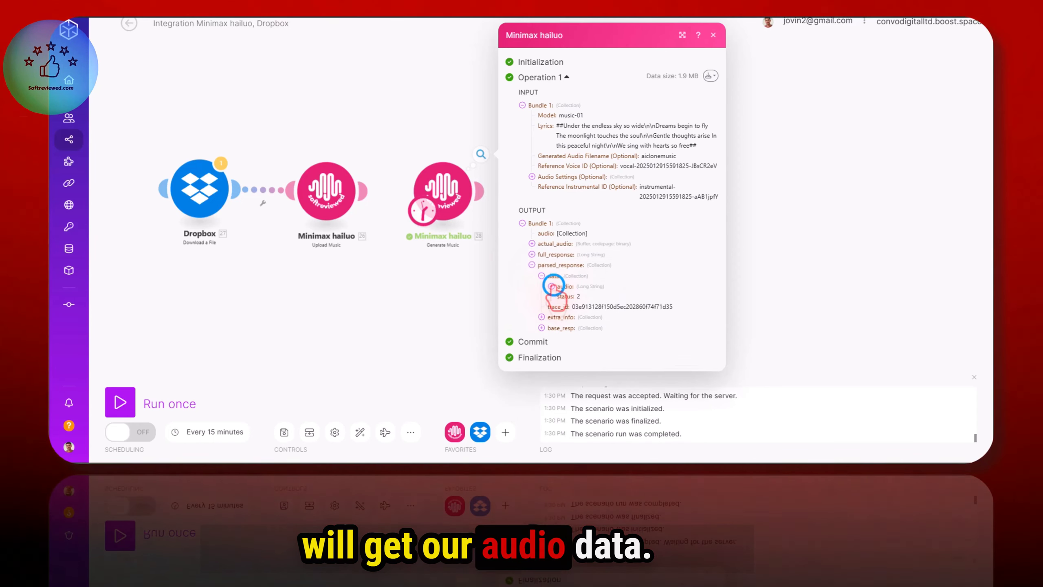
left_click(551, 286)
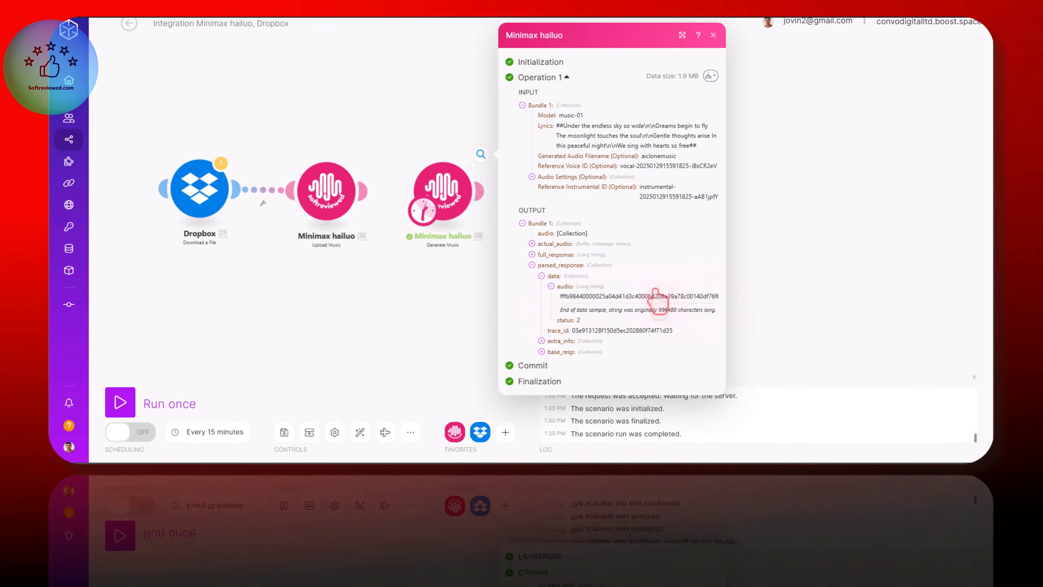
left_click_drag(725, 284, 774, 275)
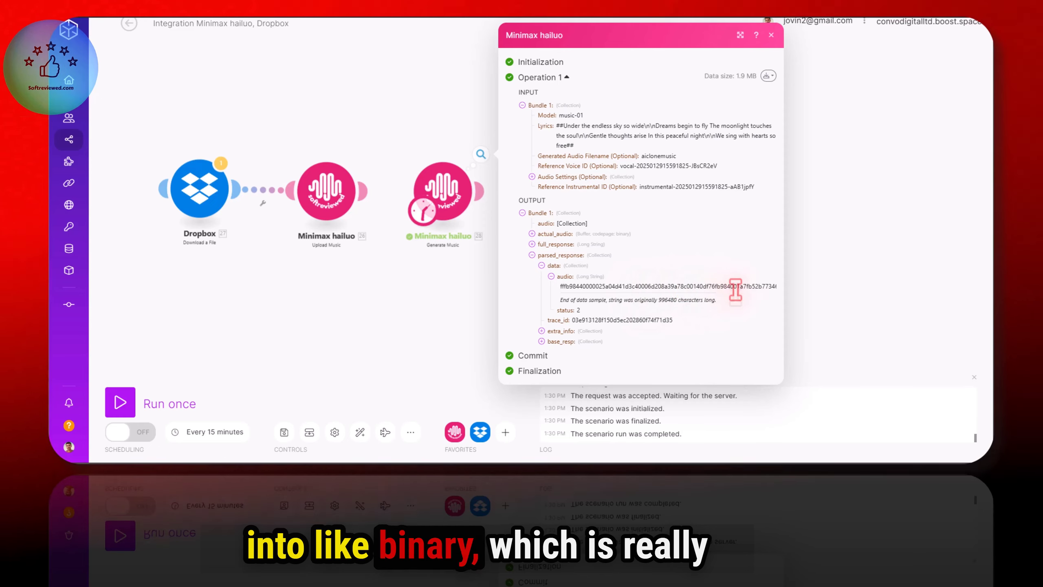
Add a Dropbox Upload a File module after the Generate Music module.
left_click(817, 216)
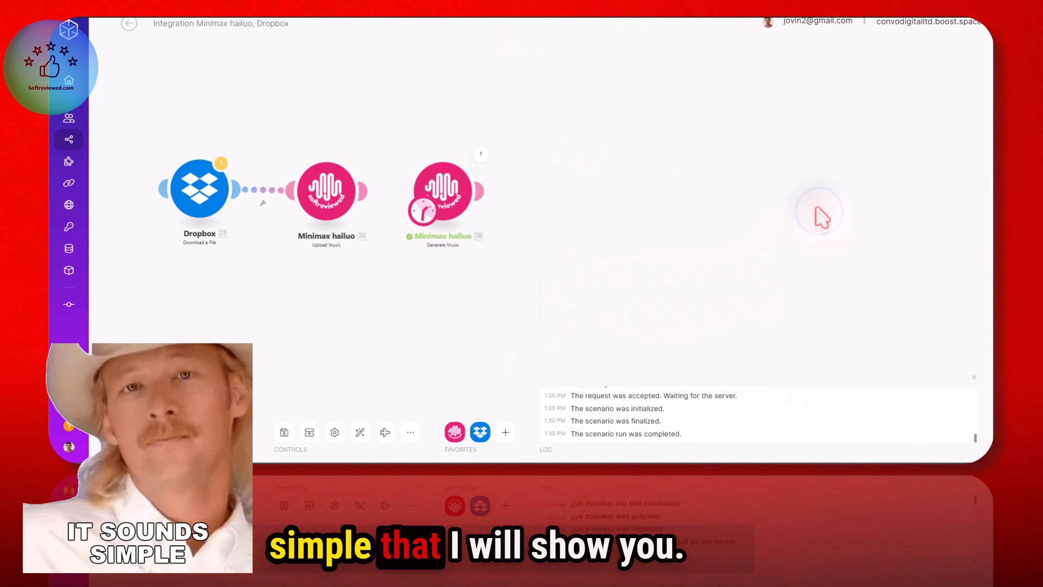
left_click(480, 192)
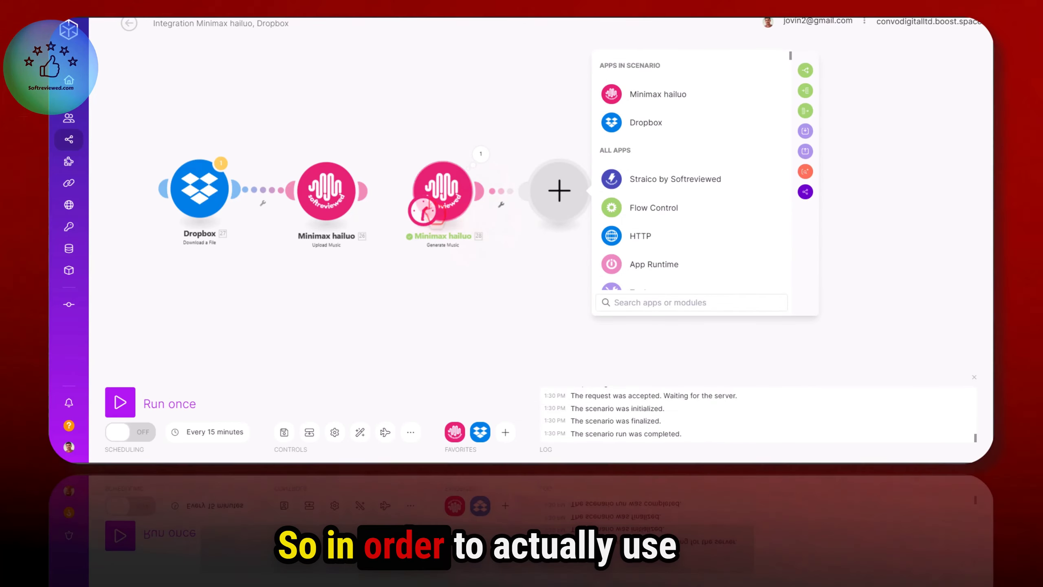
left_click(635, 123)
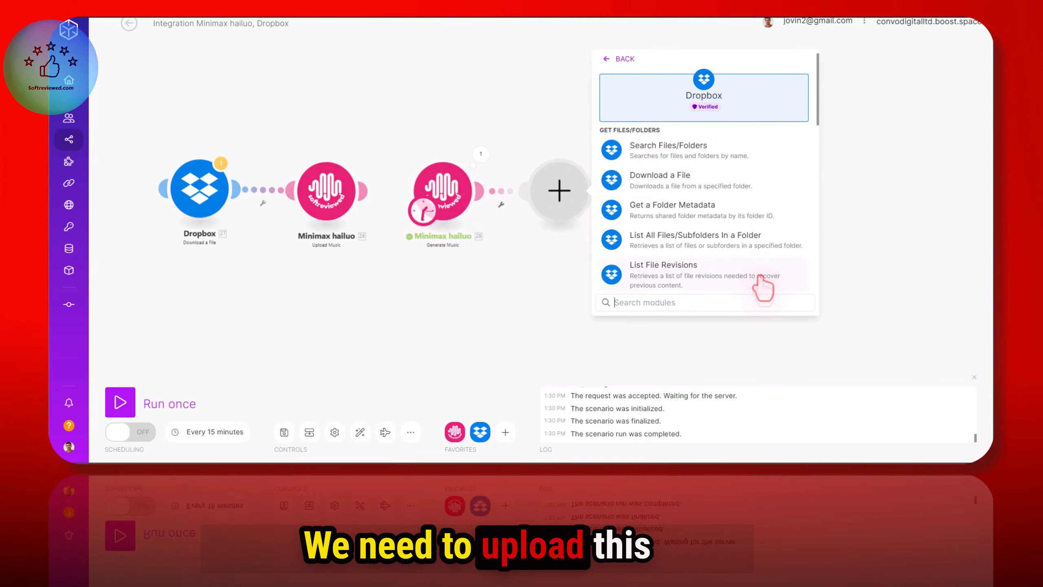
scroll(717, 189, "down", 3)
left_click(712, 181)
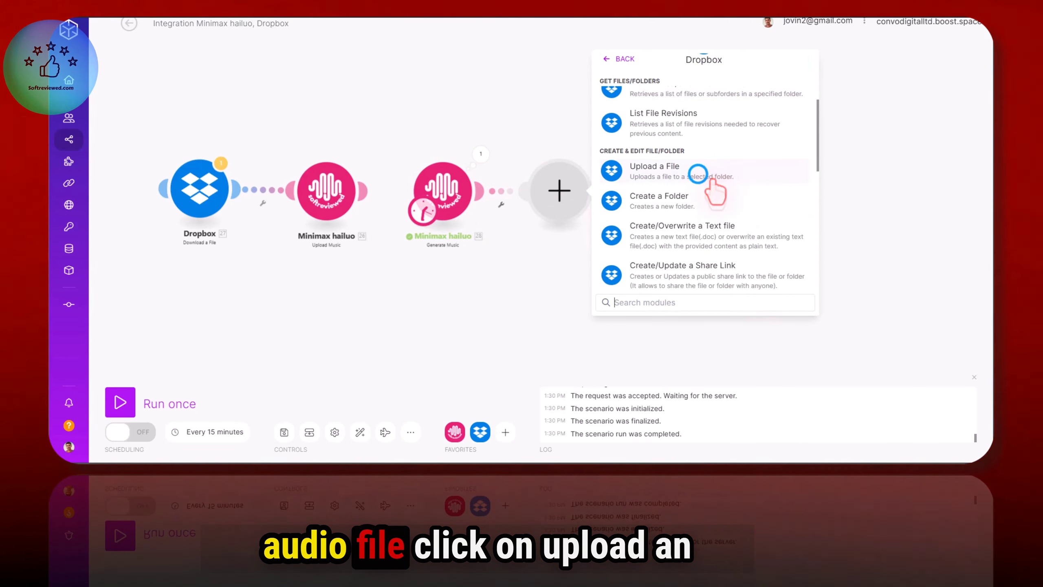
Switch the upload's file source to manual mapping and set the file name to voiceclonemusic.mp3.
left_click(618, 243)
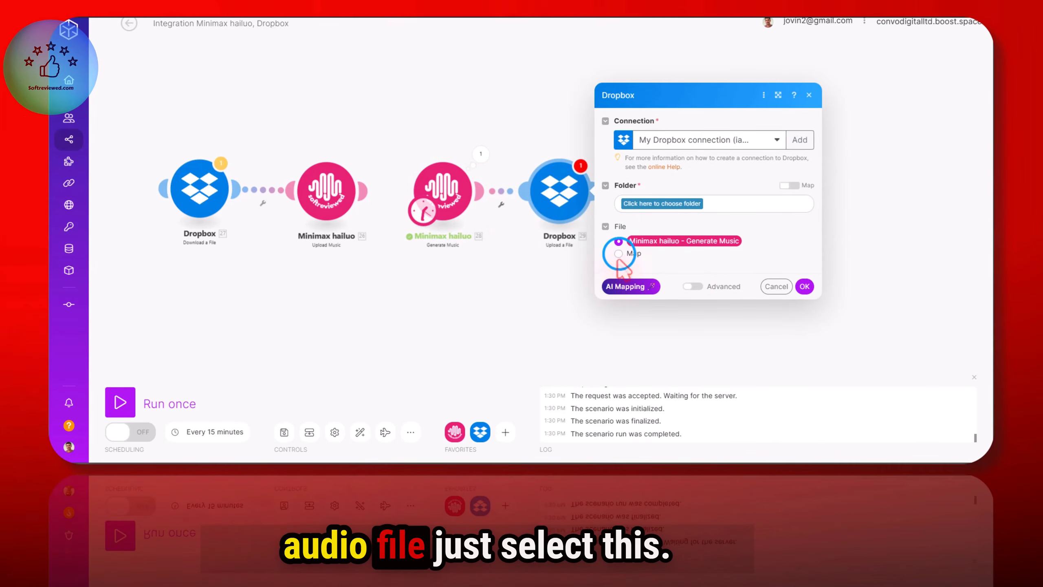
left_click(618, 252)
left_click(737, 236)
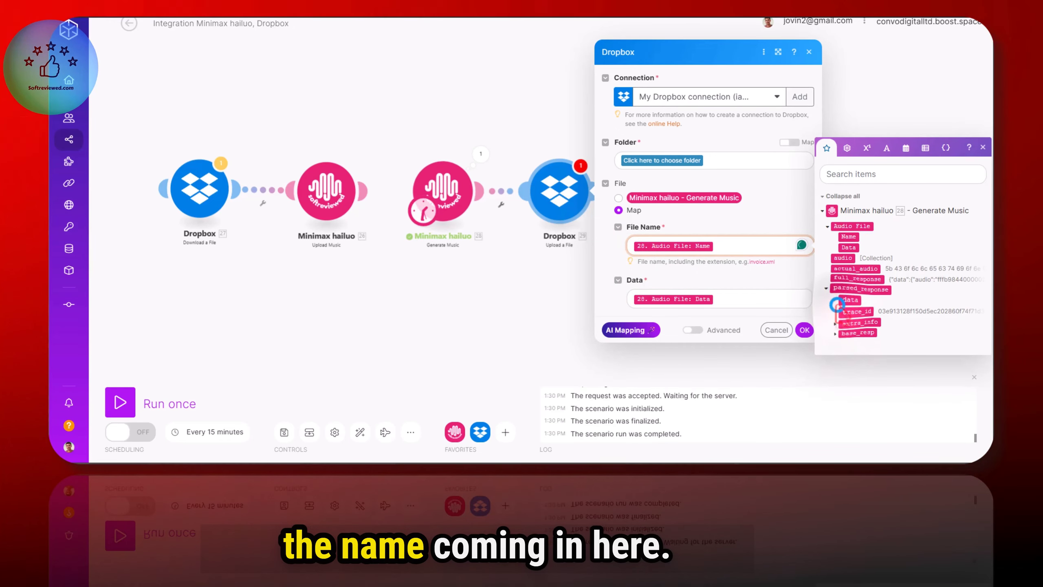
left_click(836, 302)
left_click(835, 341)
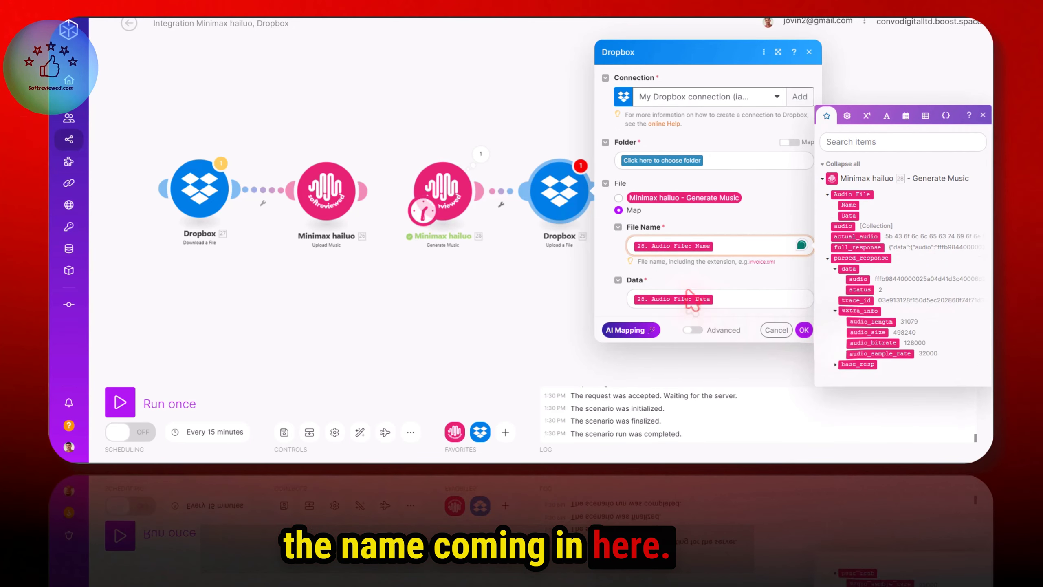
key("BackSpace")
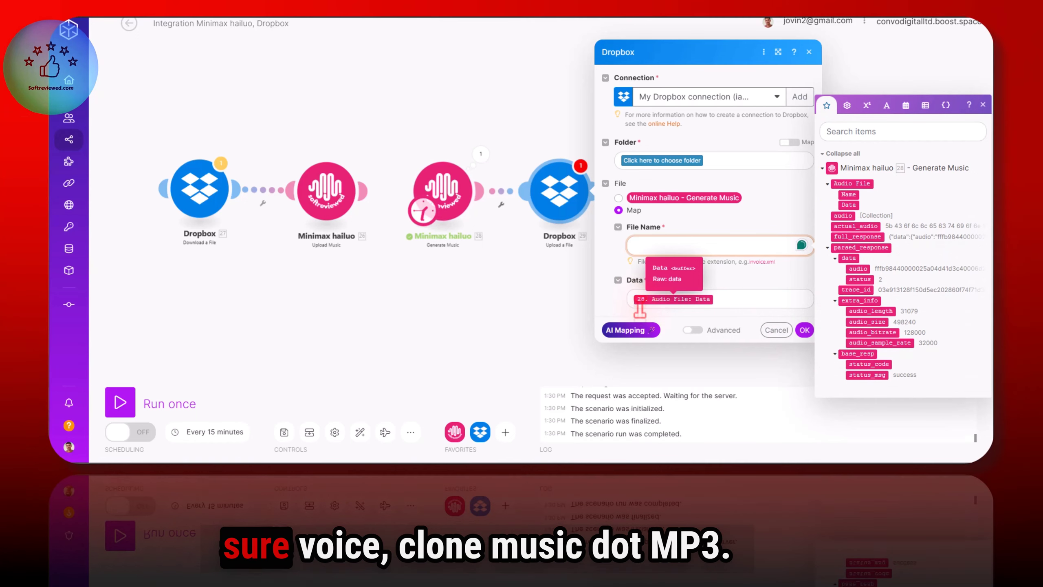
type("voiceclone")
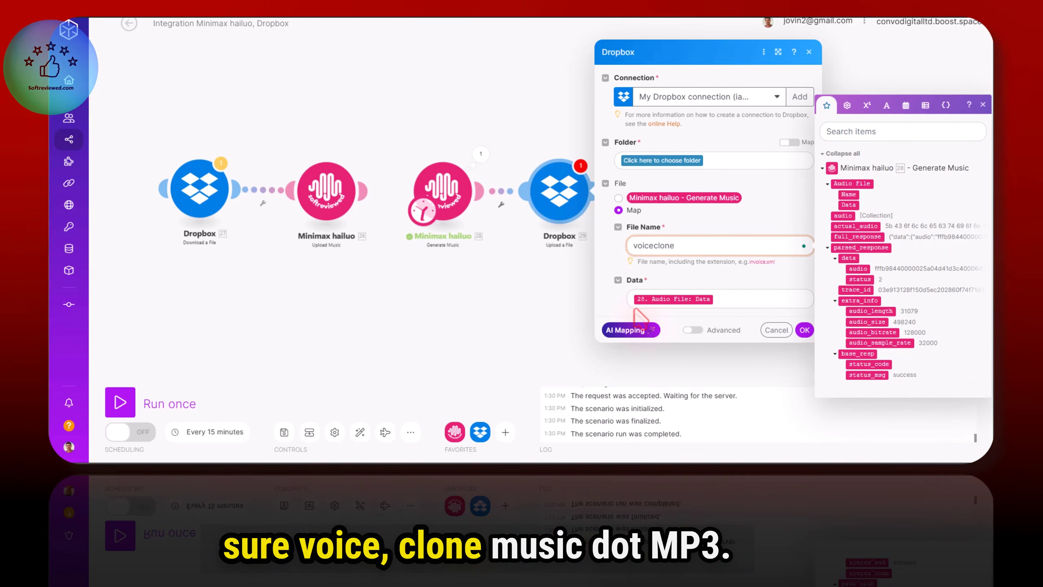
type("music")
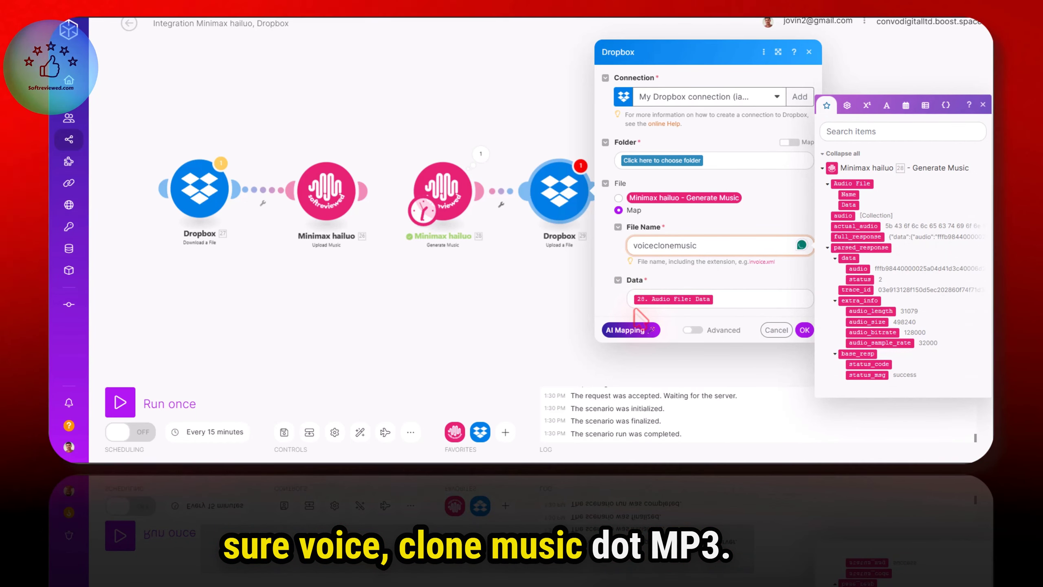
type(".mp")
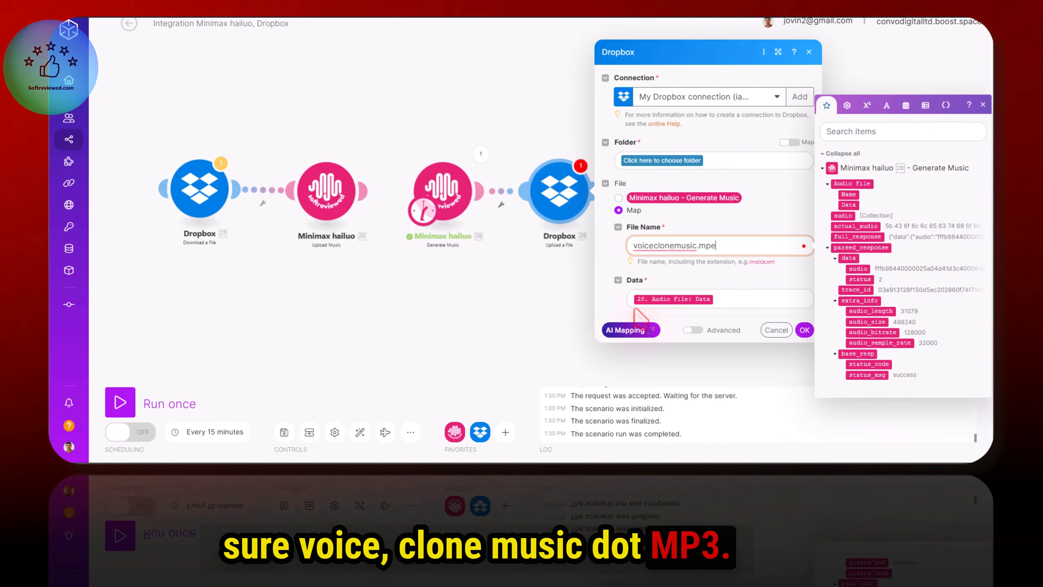
type("3")
Replace the upload's Data mapping with the audio value from the Generate Music parsed_response data.
left_click(723, 299)
left_click(686, 298)
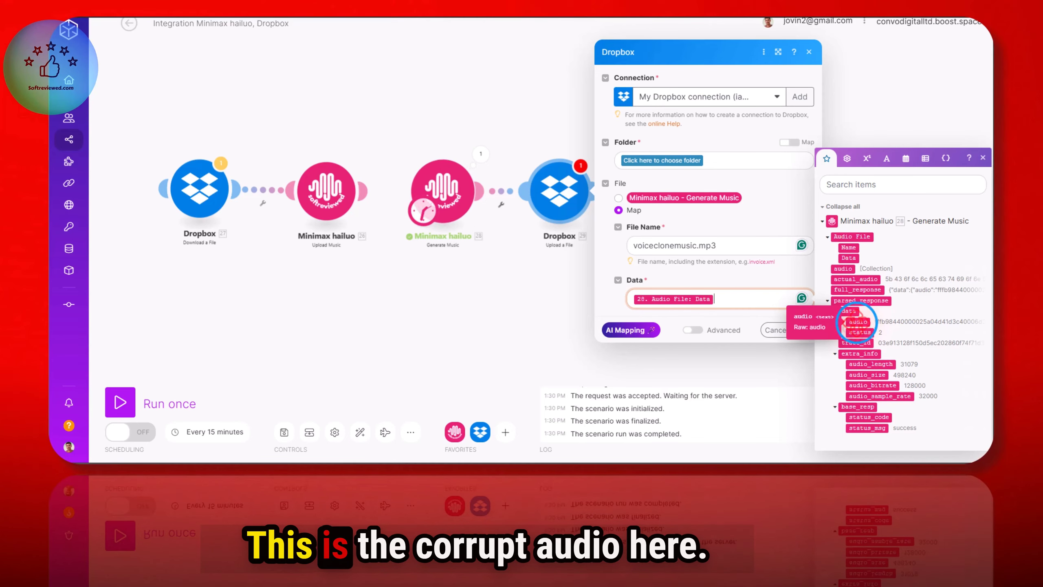
left_click(856, 322)
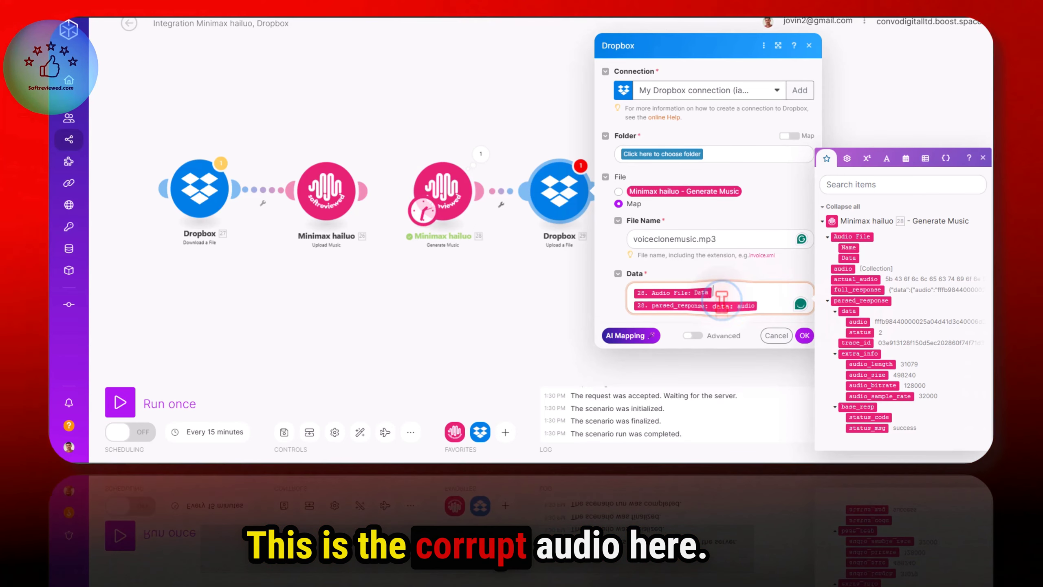
key("BackSpace")
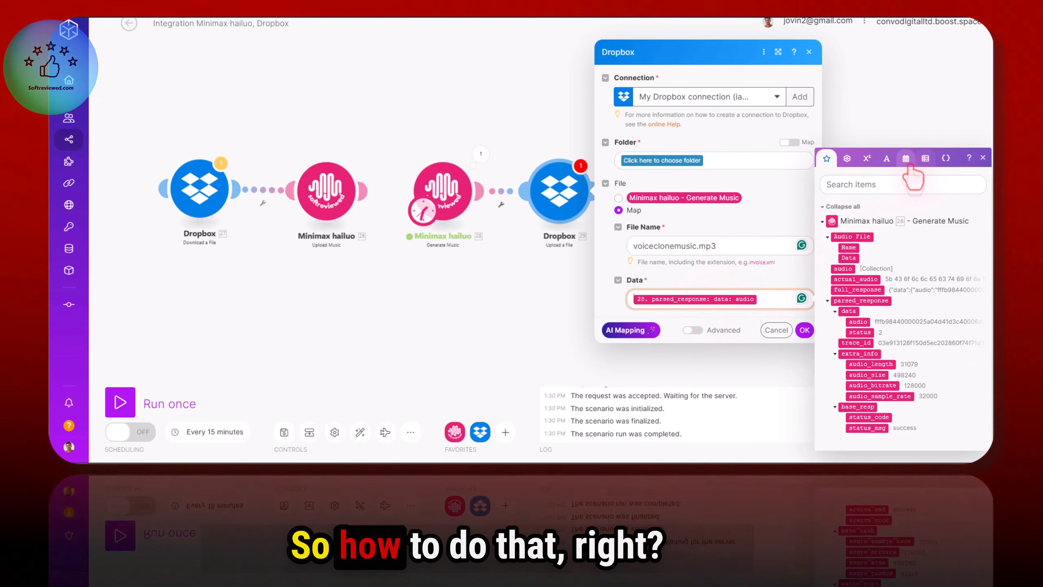
Set the upload's Data to a toBinary function with the parsed_response data audio value and the hex encoding.
left_click(886, 159)
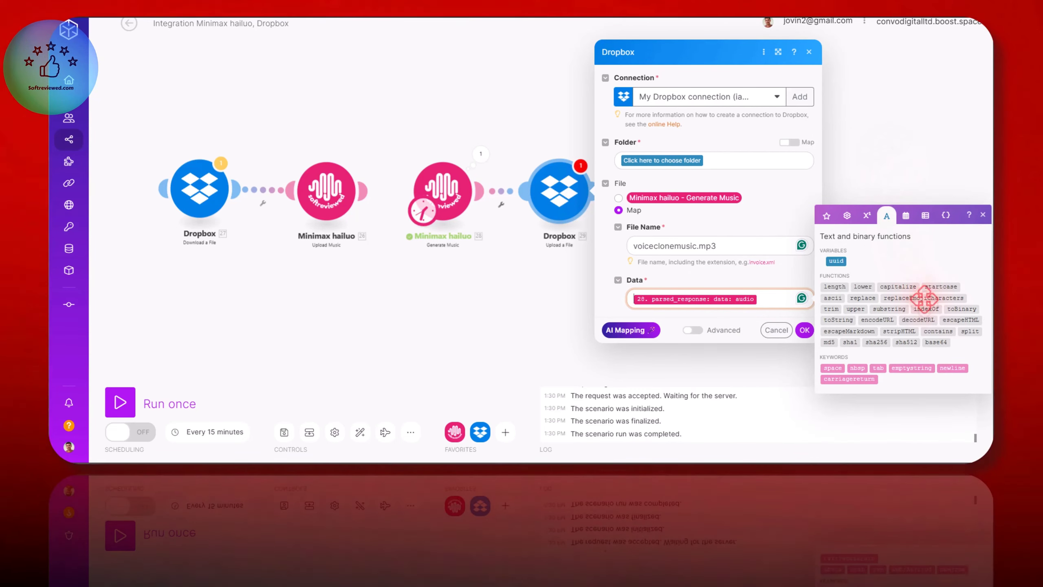
left_click(961, 308)
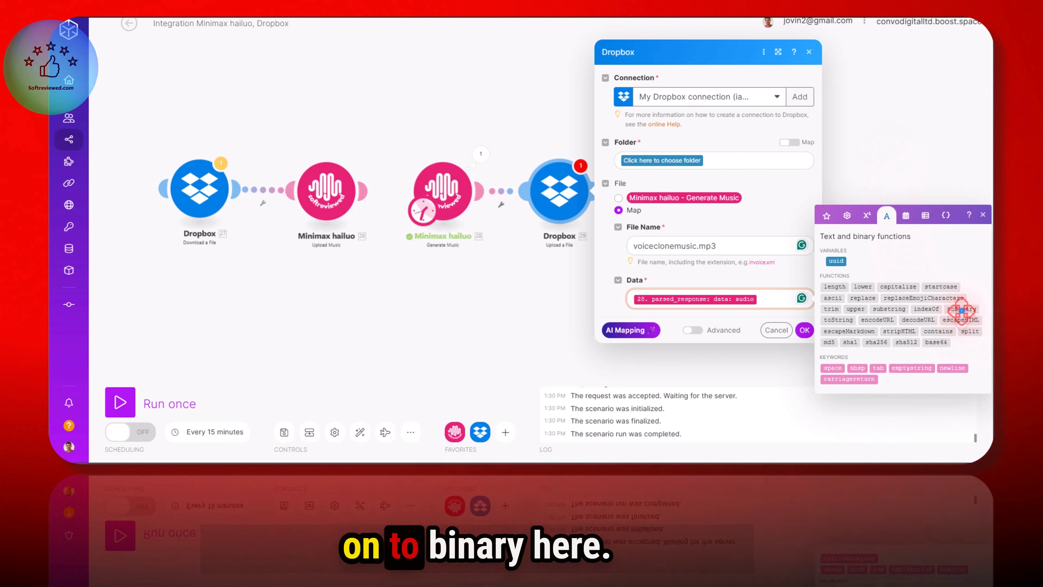
left_click(704, 309)
key("BackSpace")
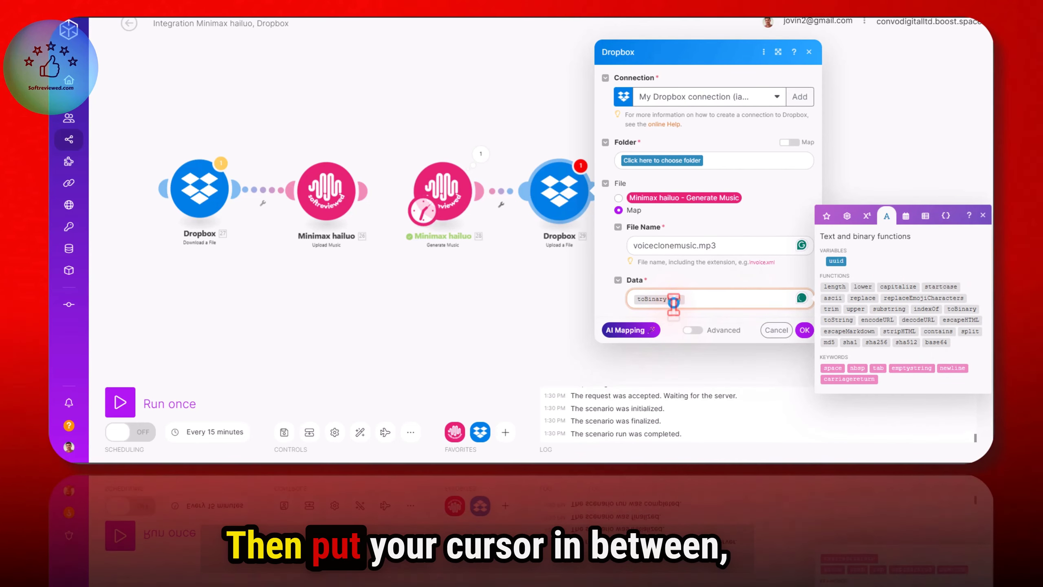
left_click(674, 300)
left_click(826, 216)
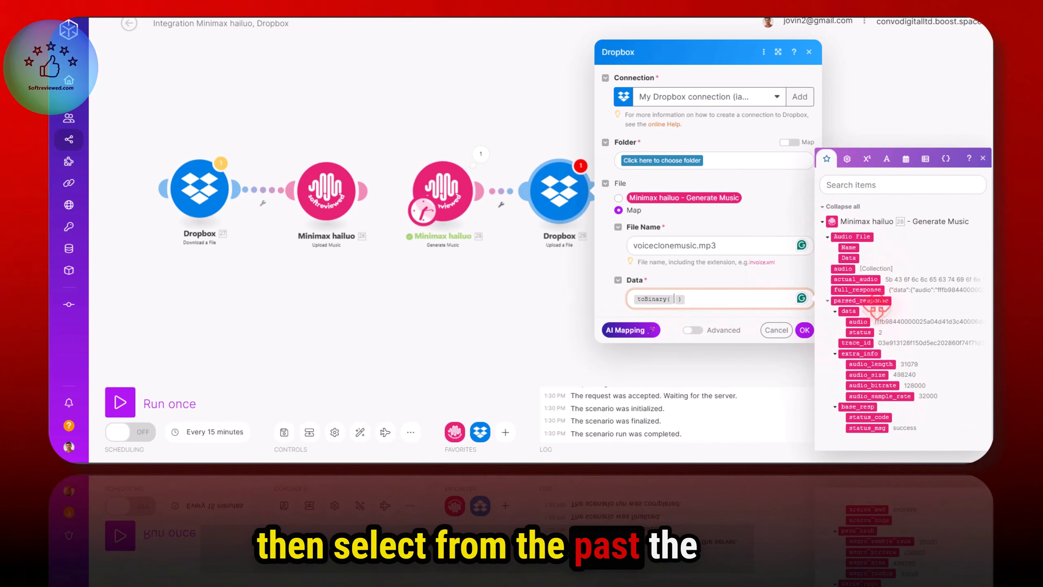
left_click(858, 321)
left_click_drag(858, 321, 760, 310)
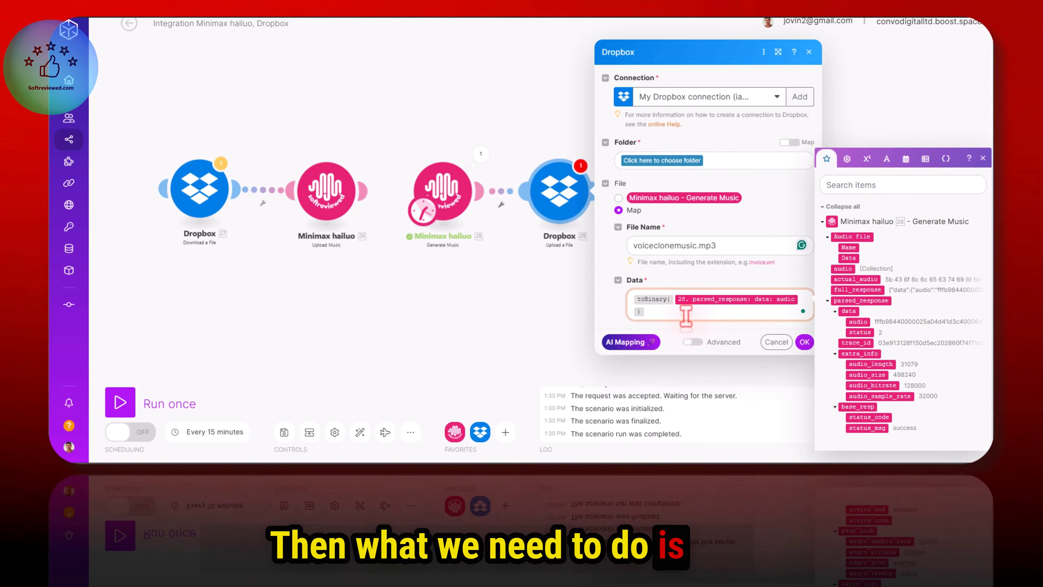
type("; hex")
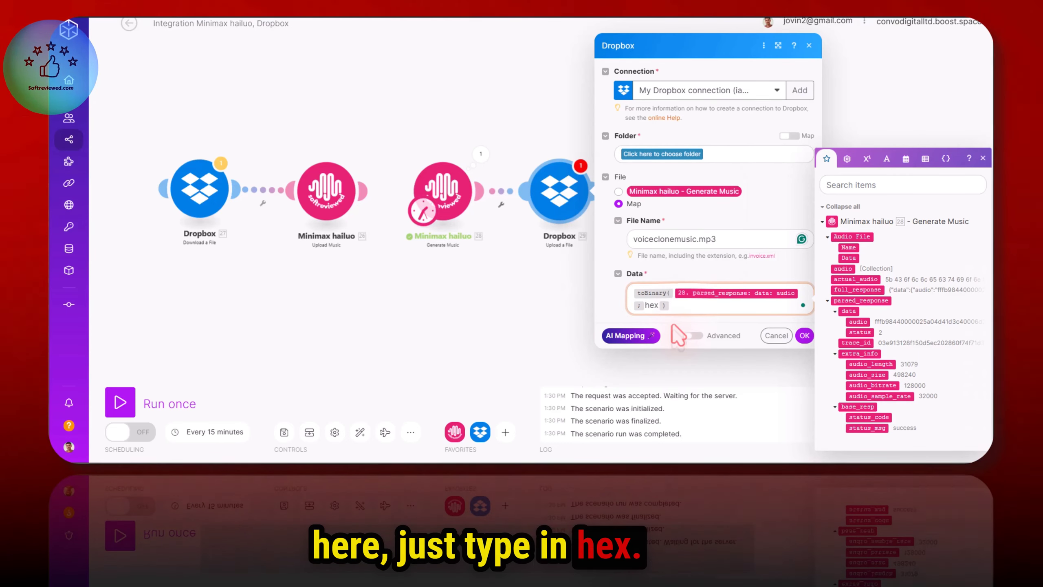
Choose the root folder / as the upload destination, save the module, and run the scenario once.
left_click(804, 335)
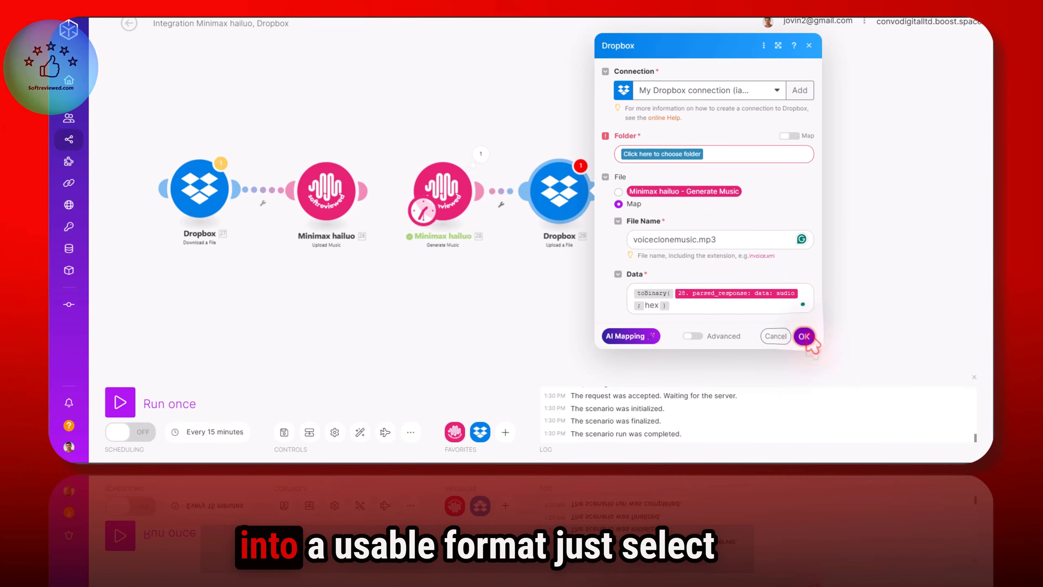
left_click(645, 148)
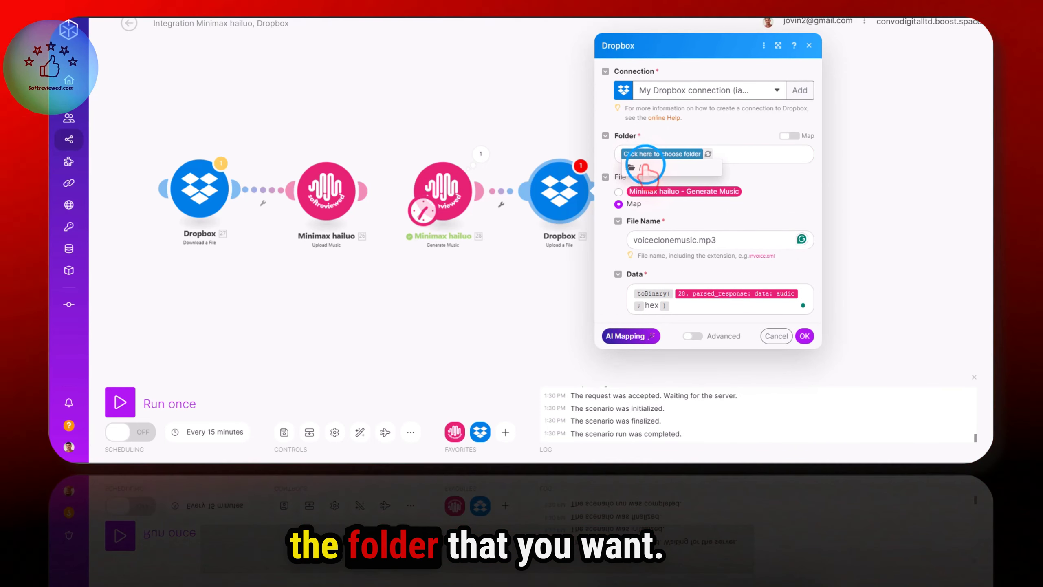
left_click(649, 168)
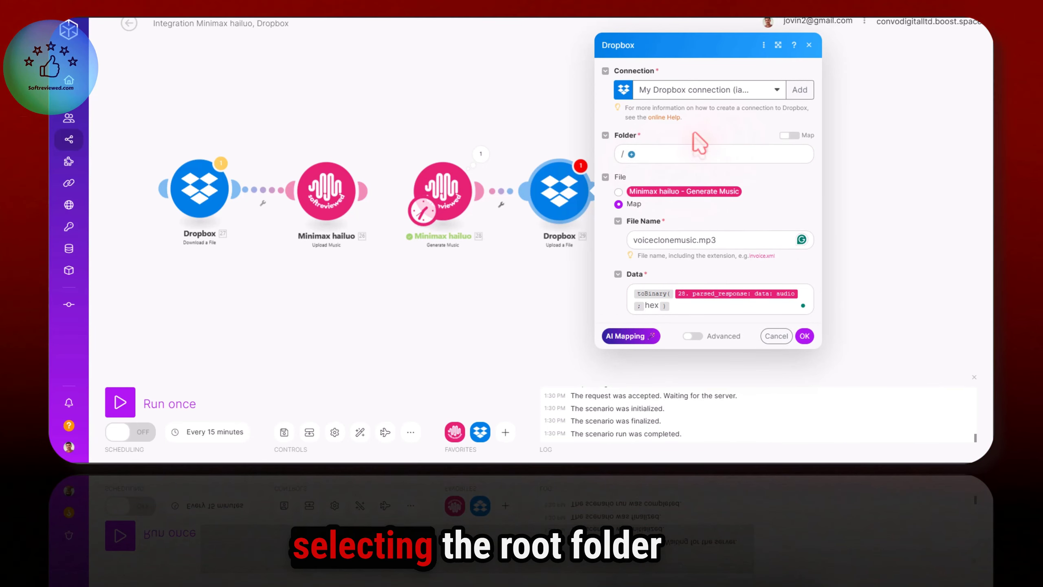
left_click(805, 335)
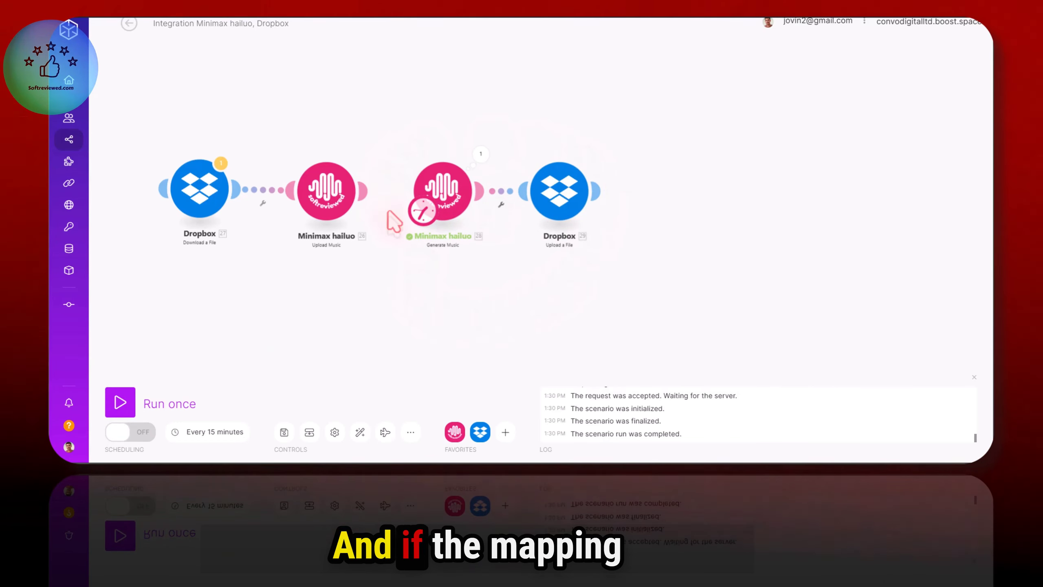
left_click(131, 396)
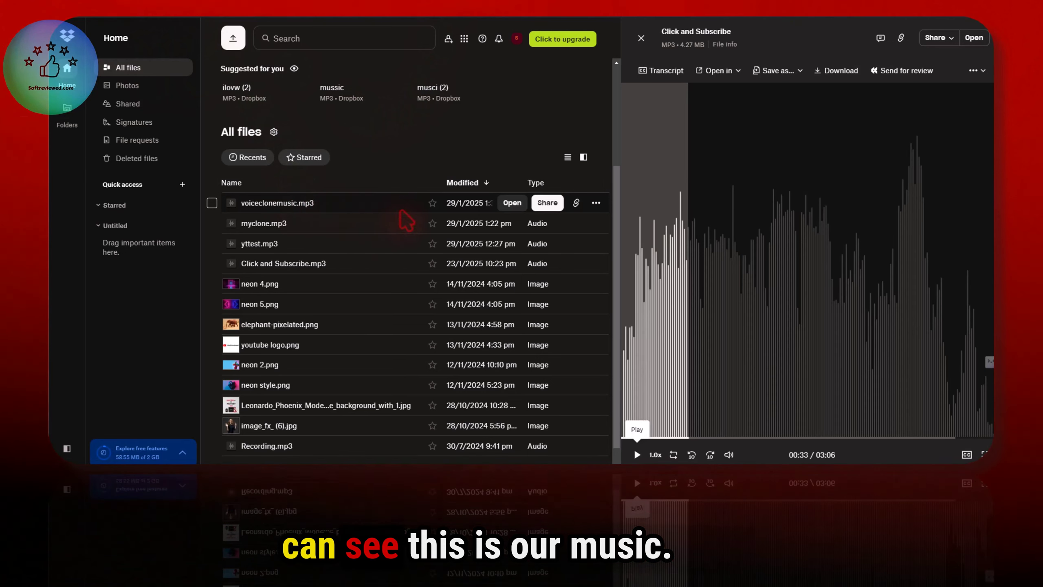
Play voiceclonemusic.mp3 in Dropbox and follow it against the lyrics in the Generate Music module.
left_click(343, 202)
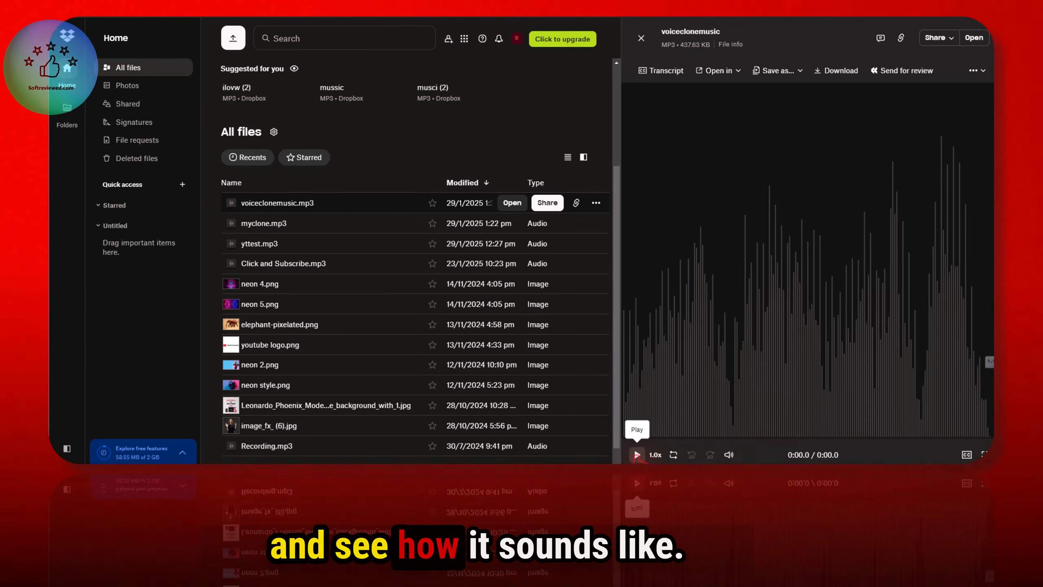
left_click(637, 454)
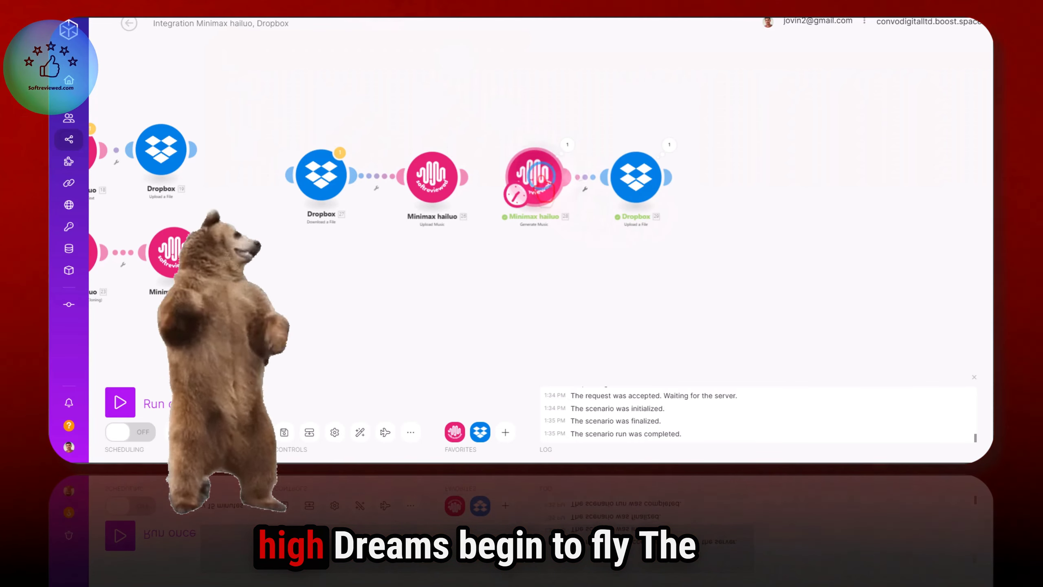
left_click(541, 177)
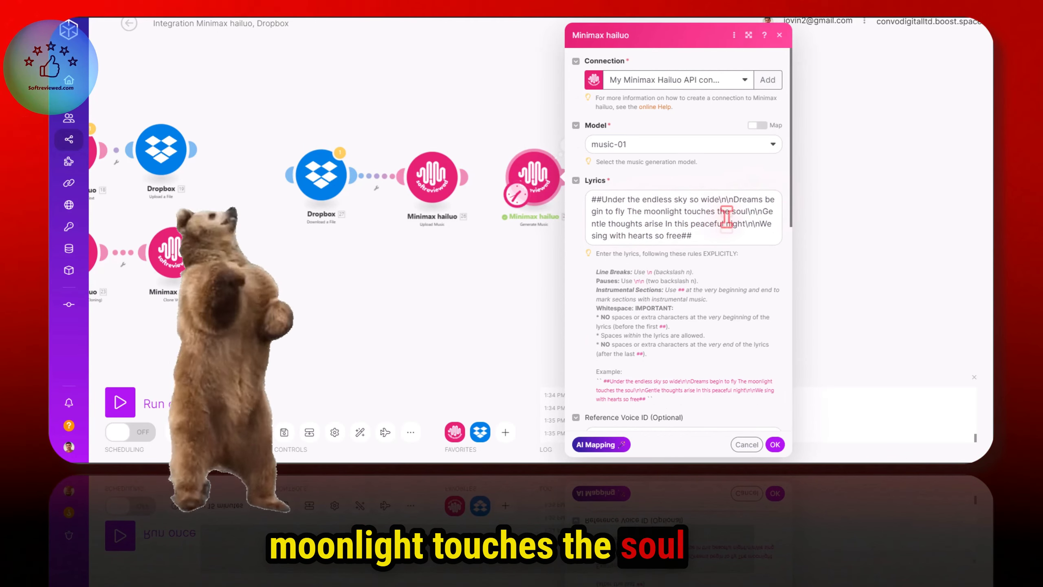
left_click(754, 214)
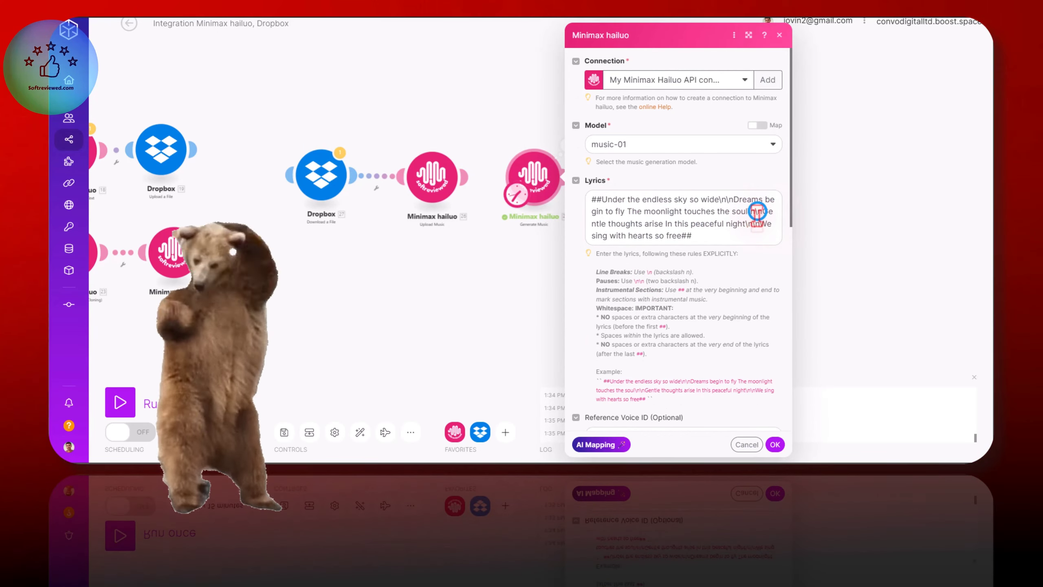
left_click(753, 214)
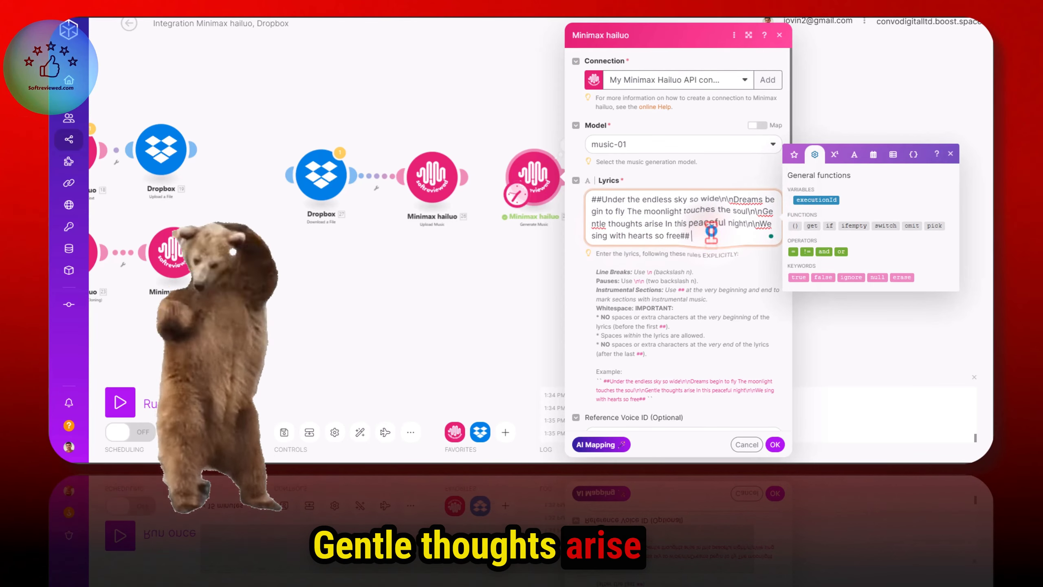
left_click(758, 229)
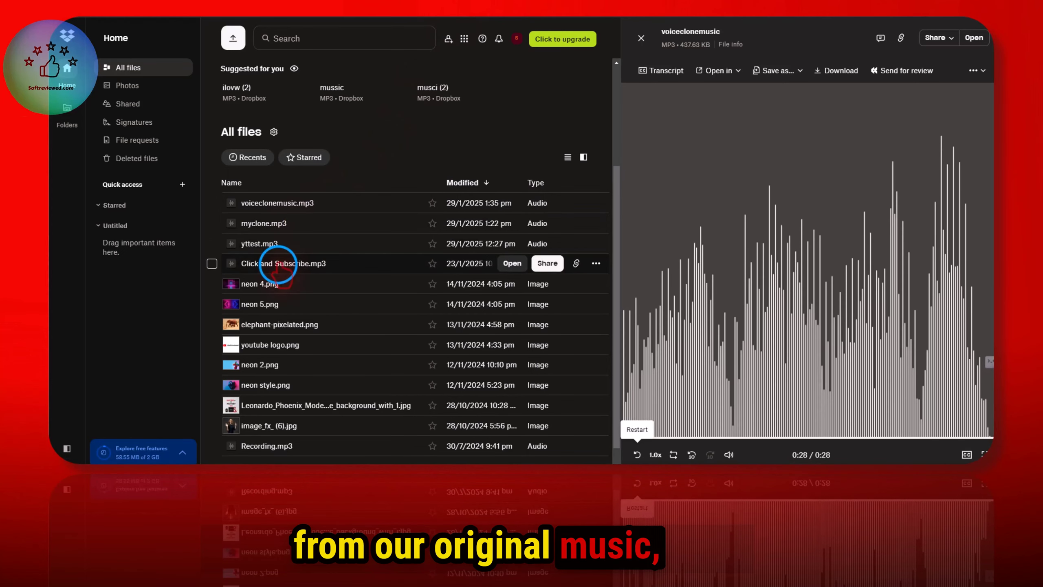
Play the original reference song, Click and Subscribe.mp3, in Dropbox for comparison.
left_click(280, 264)
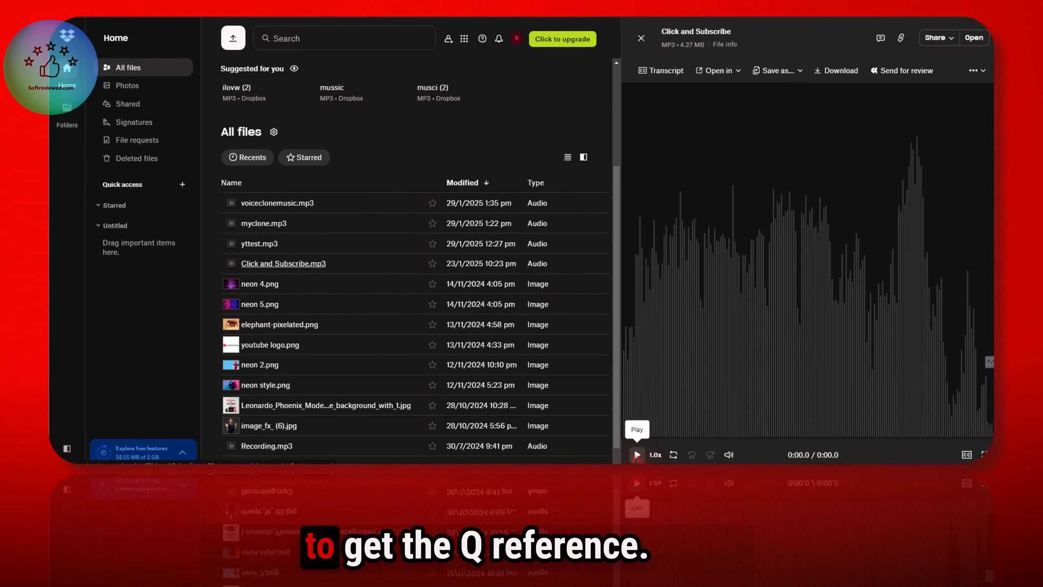
left_click(637, 454)
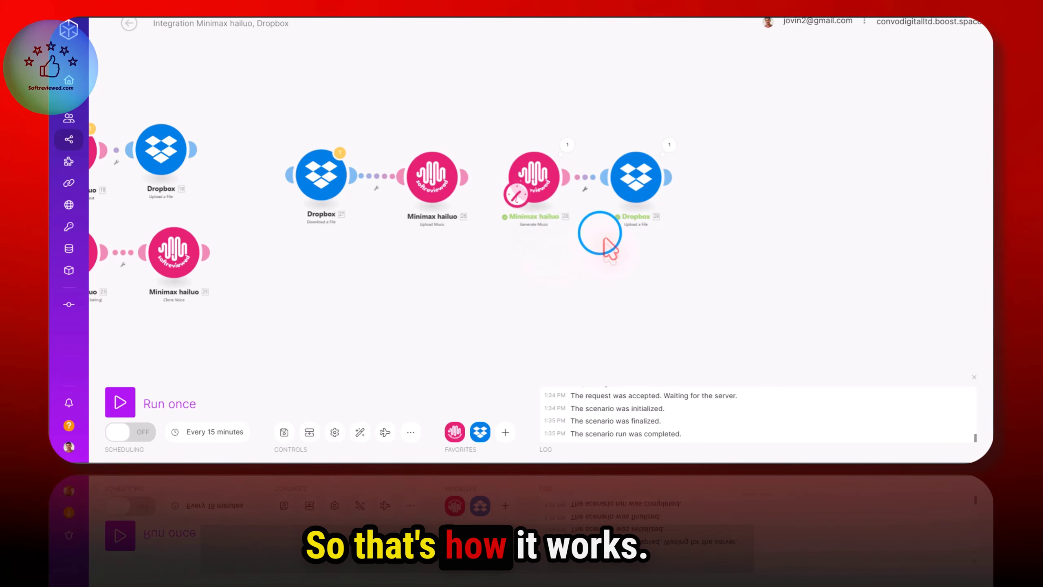
scroll(607, 246, "up", 3)
left_click_drag(557, 249, 546, 251)
left_click_drag(446, 153, 449, 157)
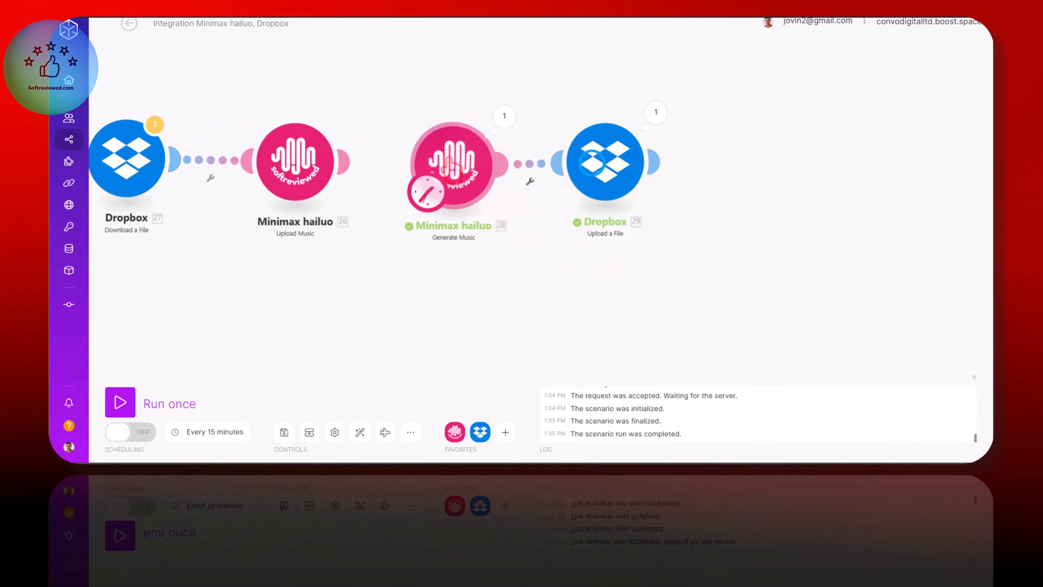
left_click_drag(591, 163, 611, 168)
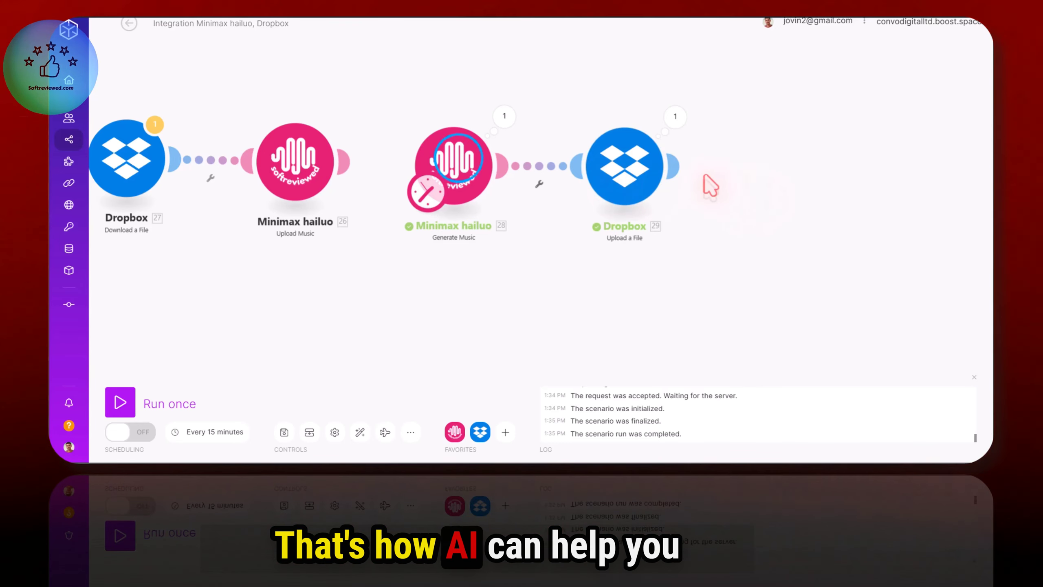
Move the Generate Music and Dropbox Upload a File modules farther away from the Upload Music module.
left_click_drag(430, 161, 465, 166)
left_click_drag(618, 174, 635, 175)
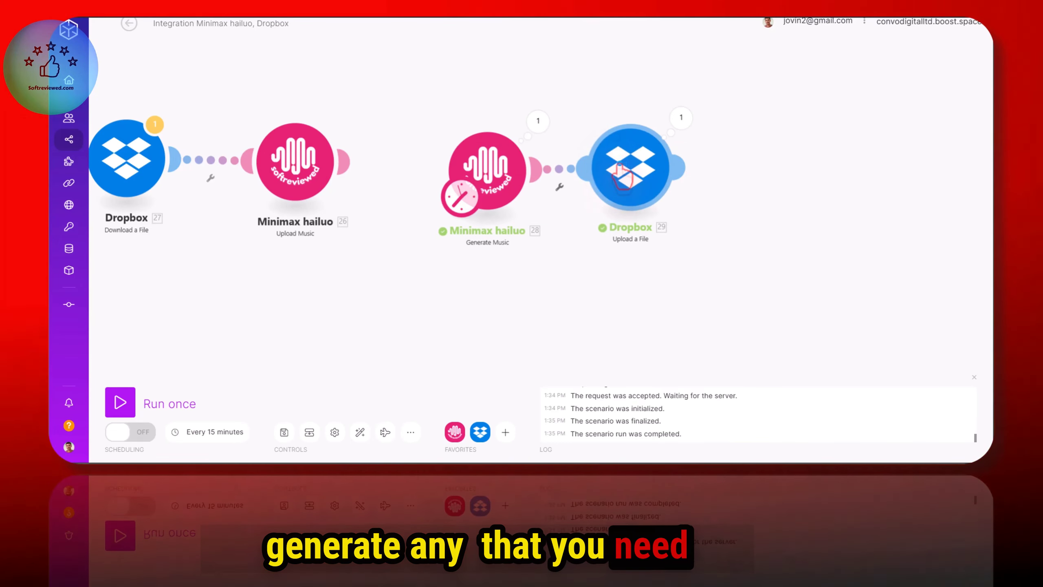
left_click(554, 272)
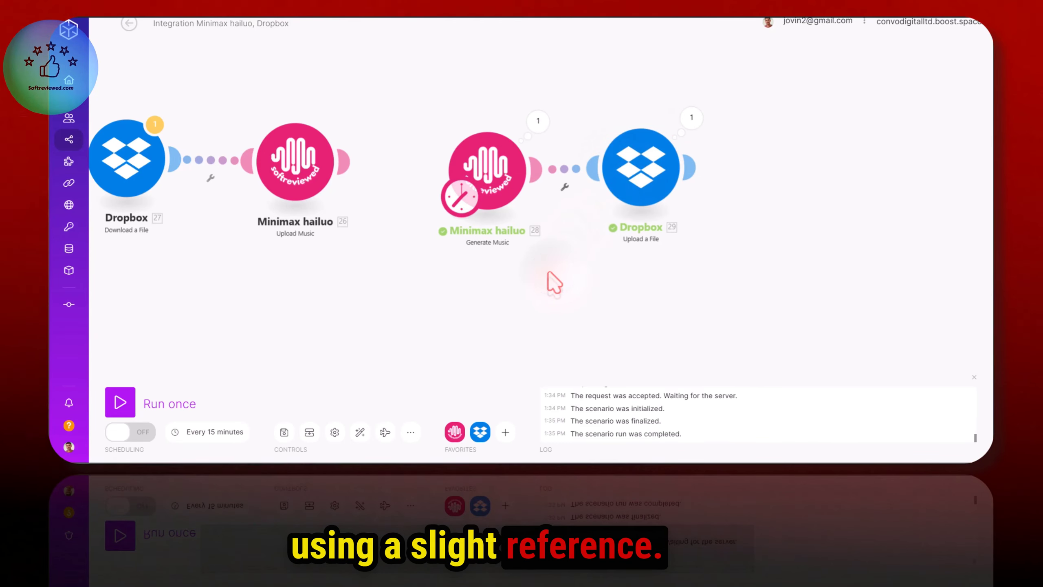
Review the lyrics formatting rules and the reference voice and instrumental ID fields in the Generate Music module.
left_click(575, 282)
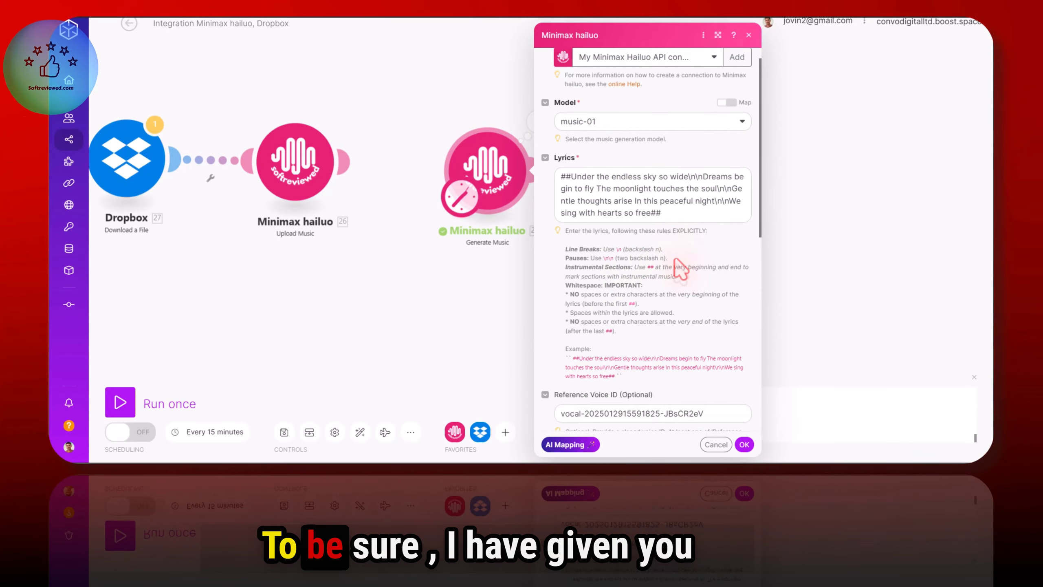
scroll(636, 185, "down", 5)
scroll(594, 109, "up", 6)
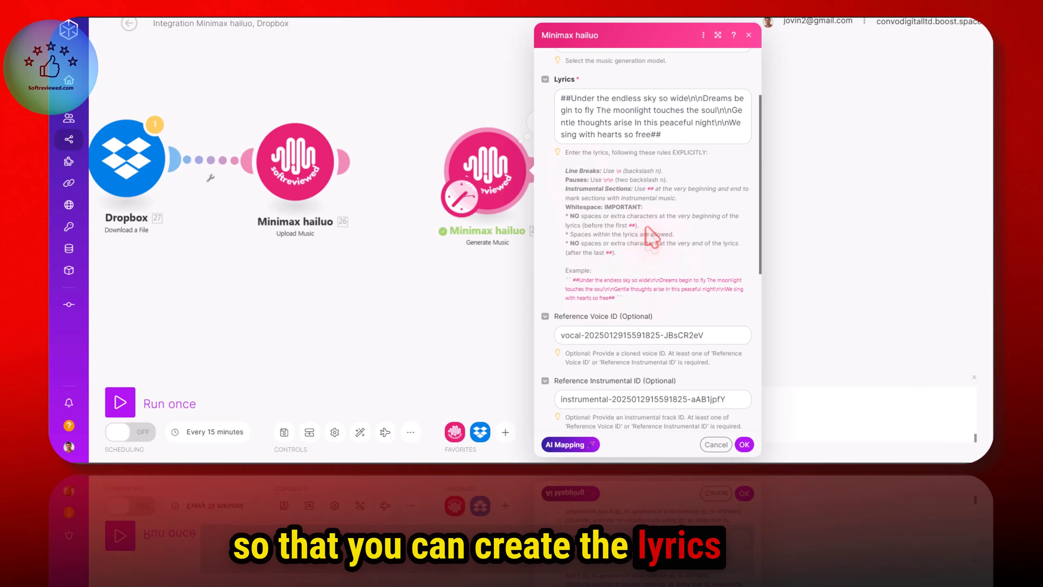
scroll(652, 236, "down", 10)
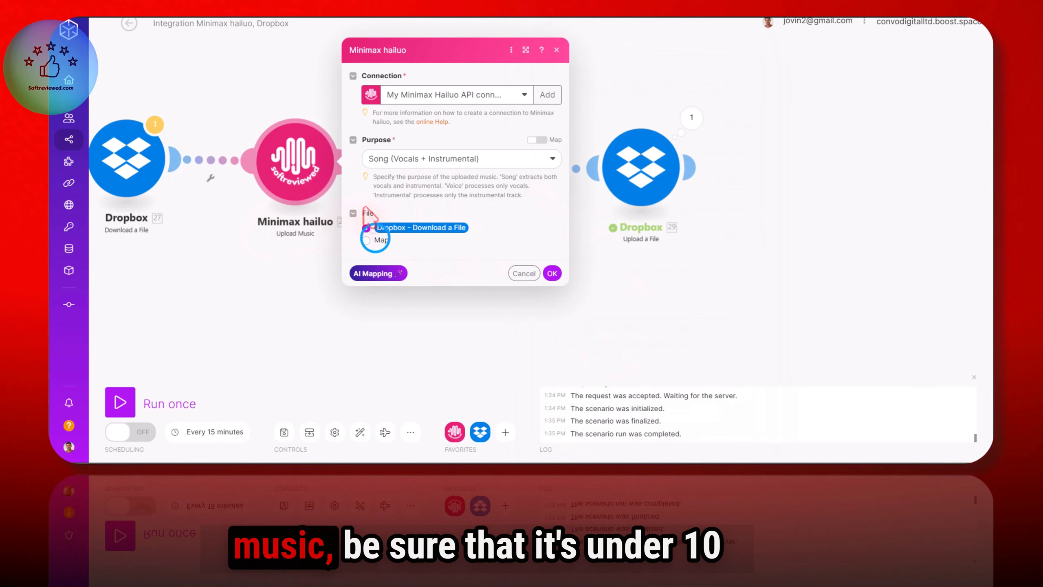
Switch the Upload Music module's file source to Map with the Dropbox File Name and Data, and save it.
left_click(365, 224)
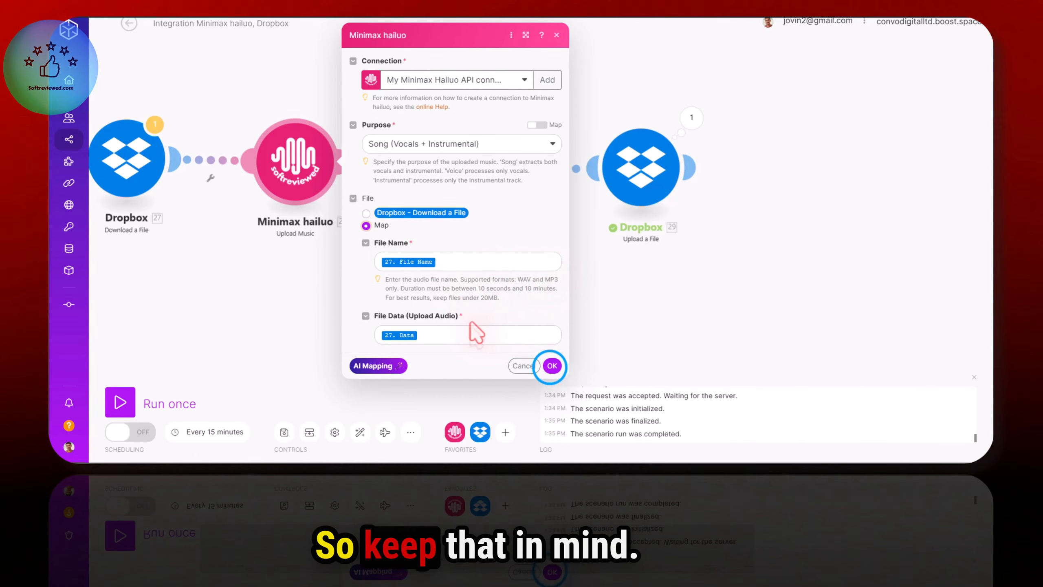
left_click(552, 365)
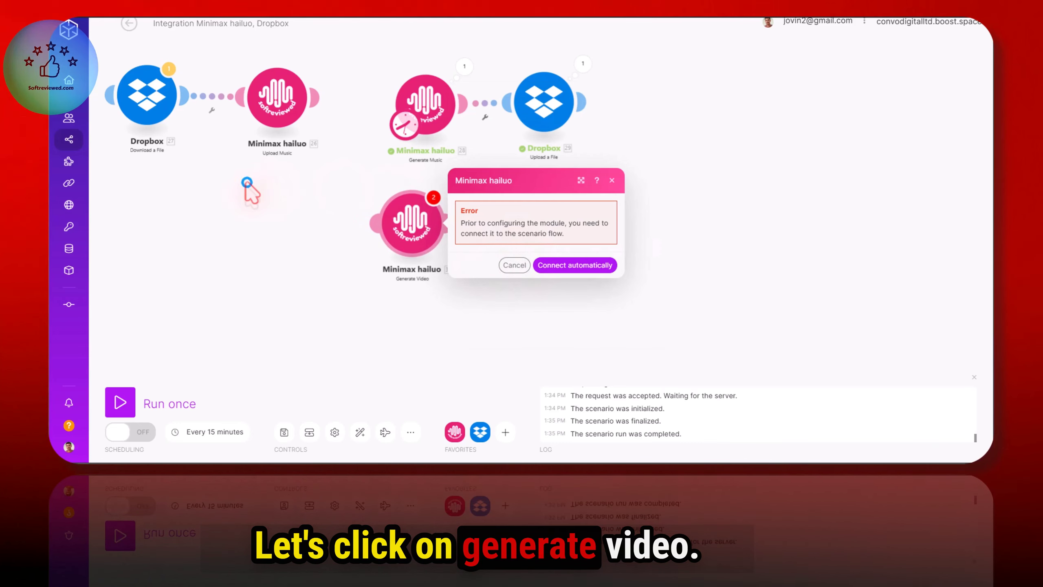
Review the Generate Video module's generation types and models, and keep it on Text to Video with video-01.
left_click(251, 191)
scroll(279, 189, "down", 3)
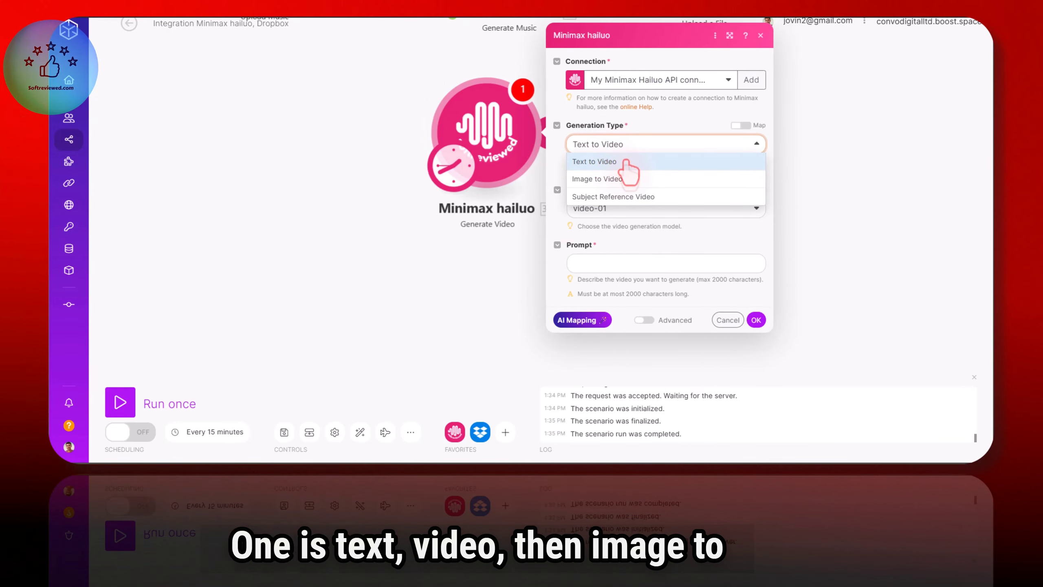
left_click(606, 197)
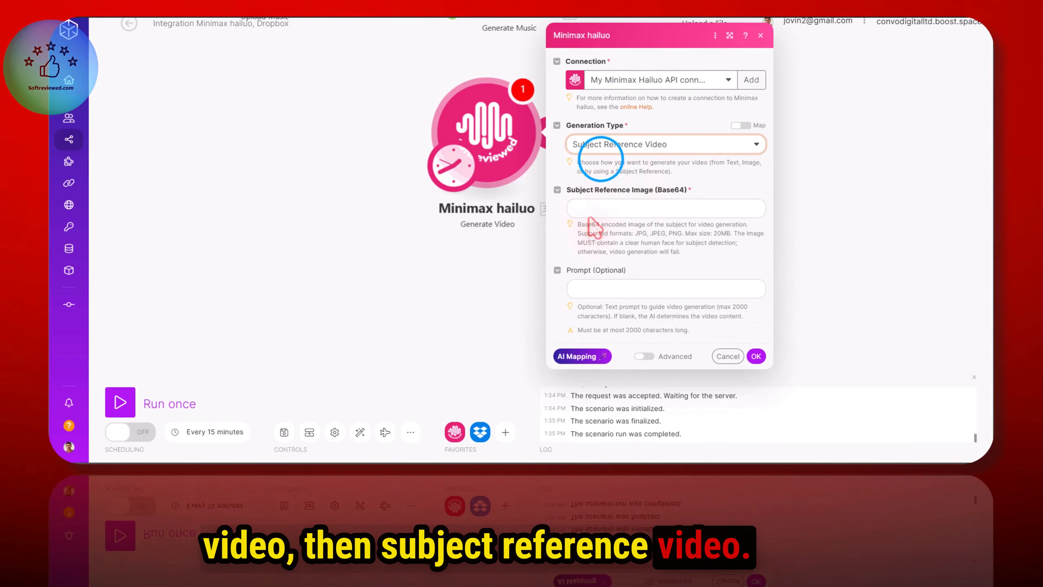
left_click(599, 144)
left_click(601, 160)
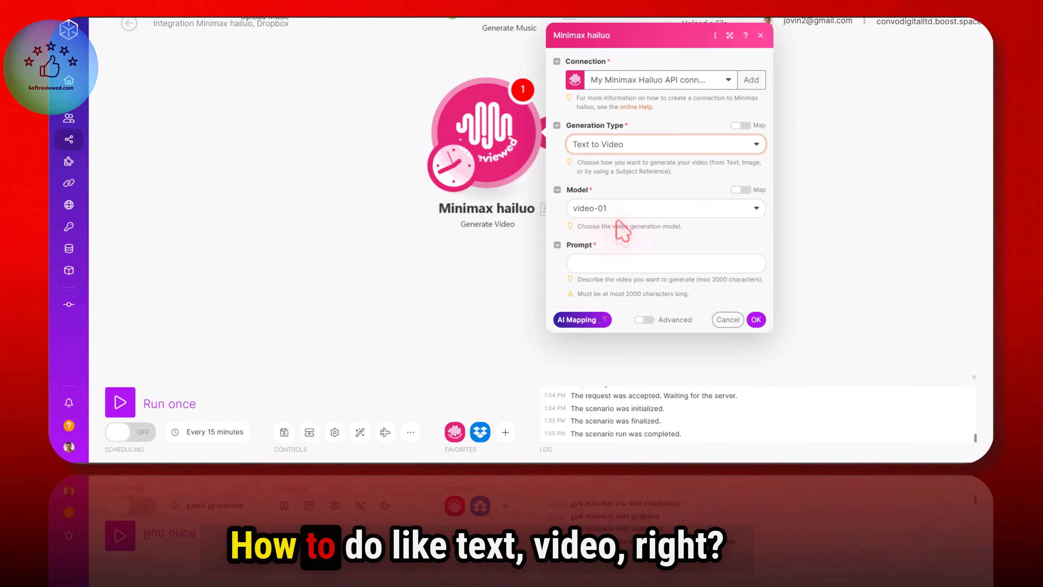
left_click(601, 208)
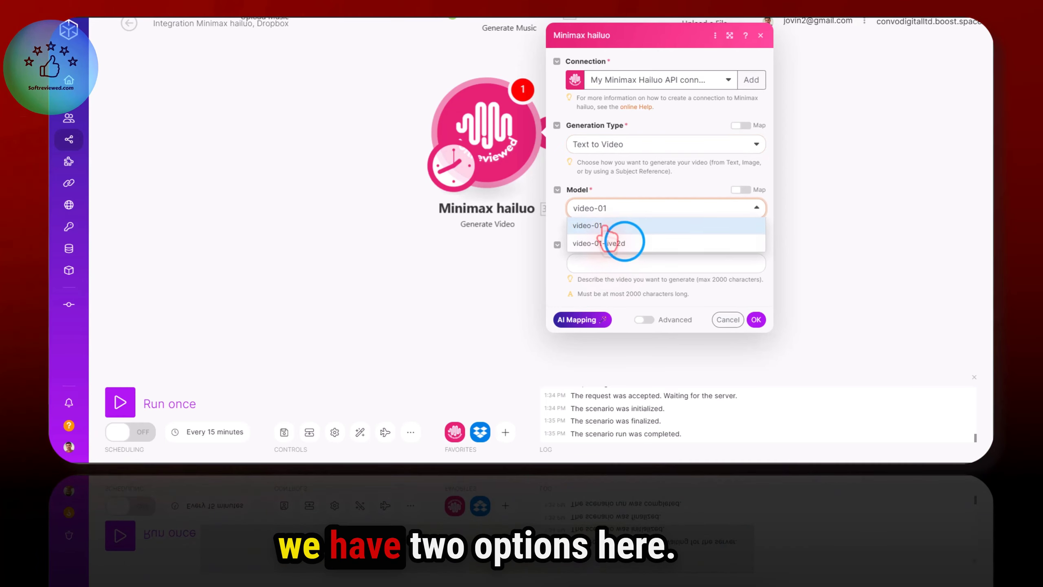
left_click(624, 244)
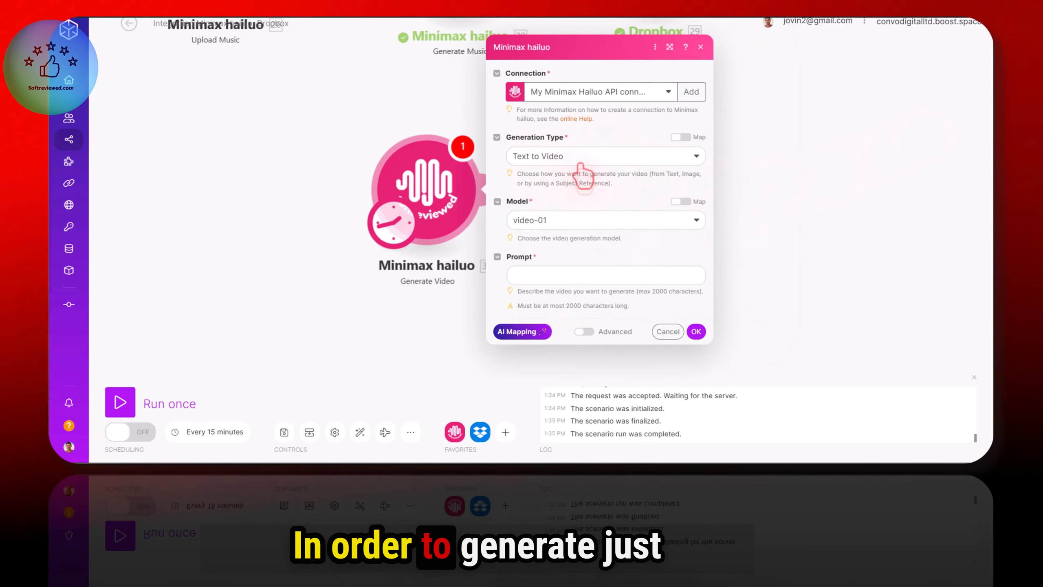
left_click(538, 159)
left_click(554, 174)
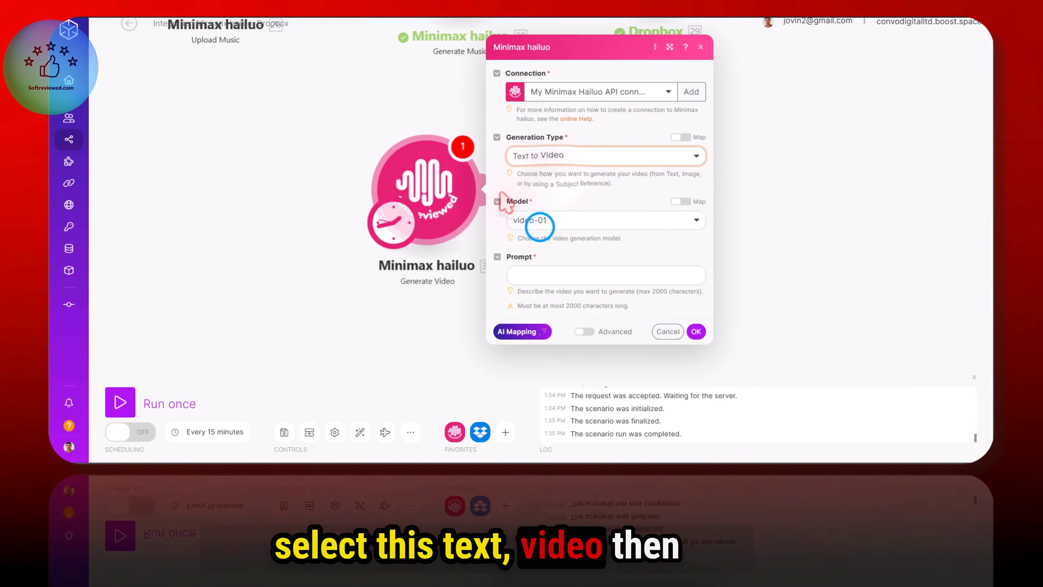
Enter the prompt "A cat flying an aeroplane" with the advanced options hidden, and save the Generate Video module.
left_click(542, 274)
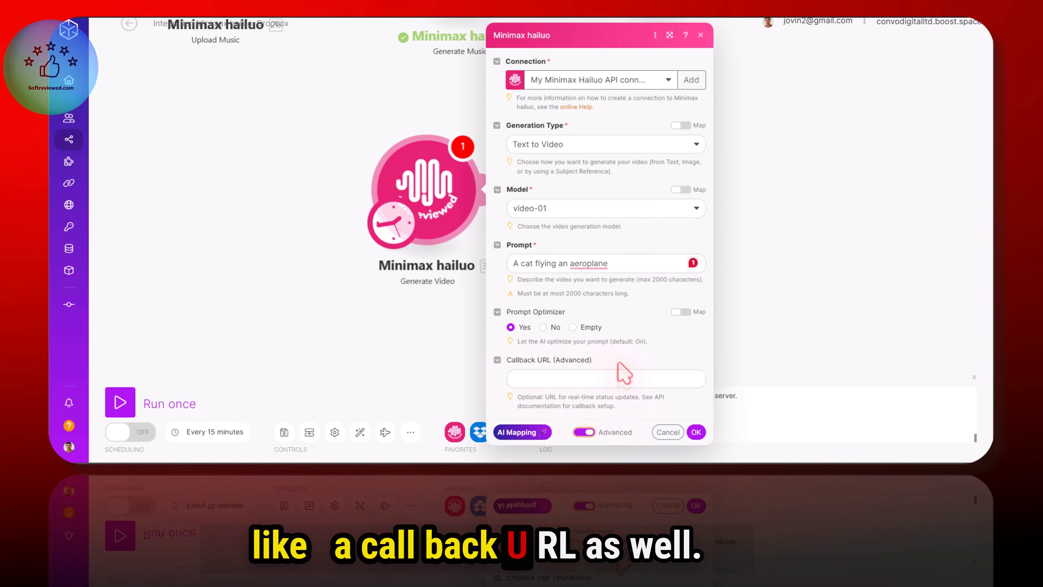
left_click(583, 431)
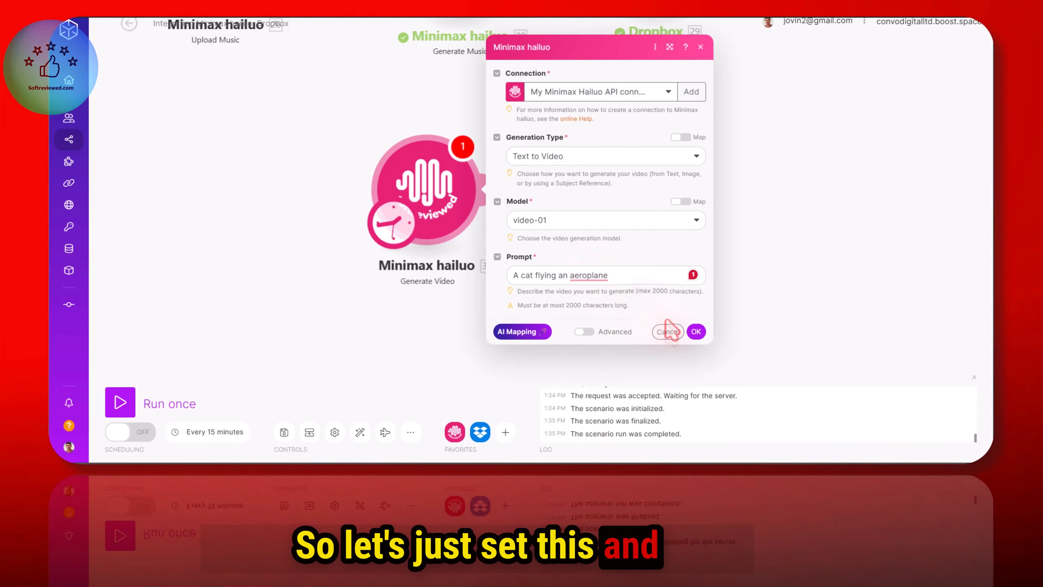
left_click(696, 331)
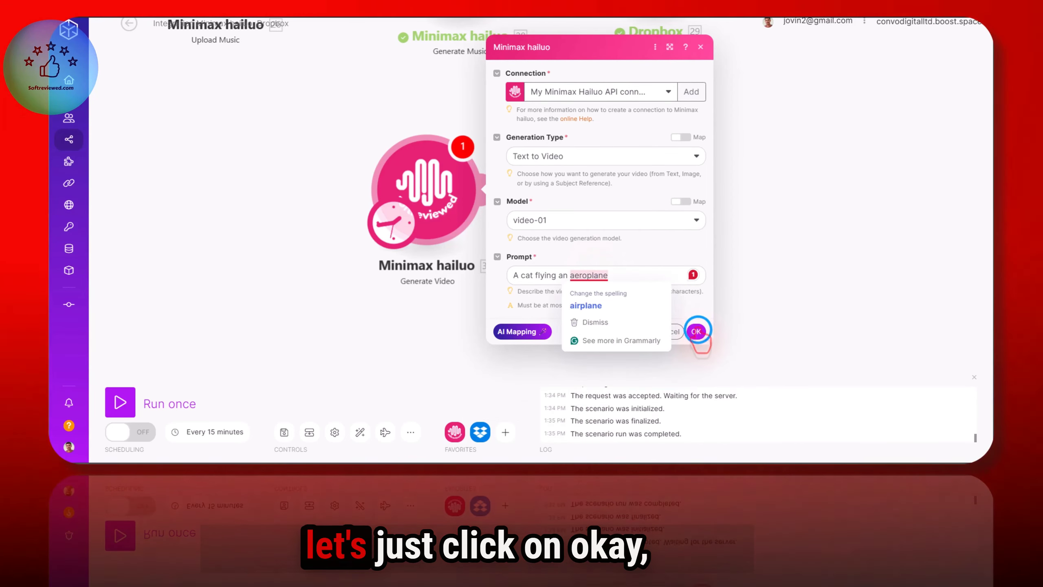
Run Generate Video once and examine its output bundle, including the task ID and the expanded base response.
left_click(146, 404)
scroll(640, 292, "down", 2)
left_click_drag(640, 291, 438, 242)
left_click(564, 269)
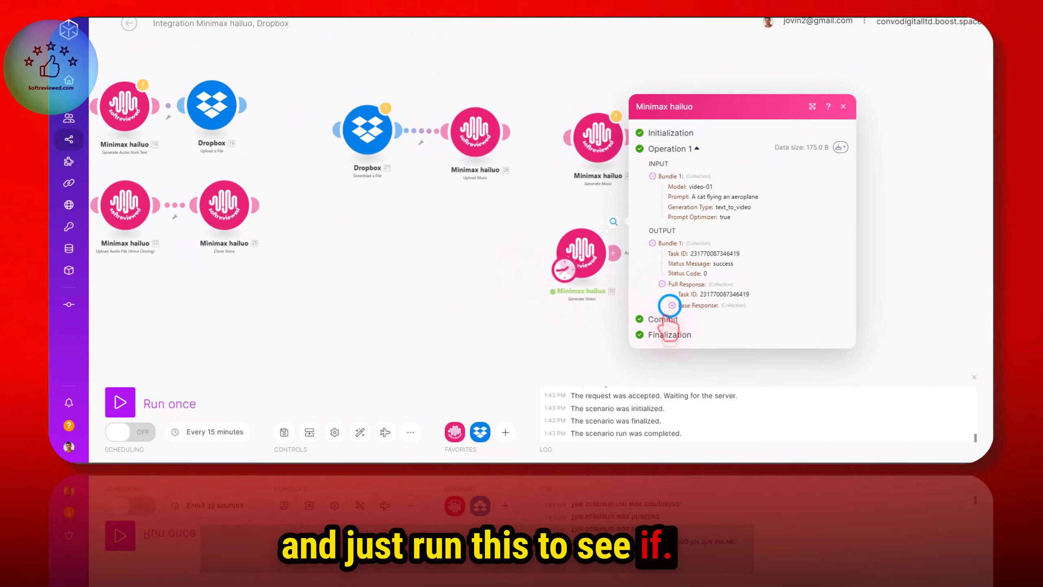
left_click(671, 305)
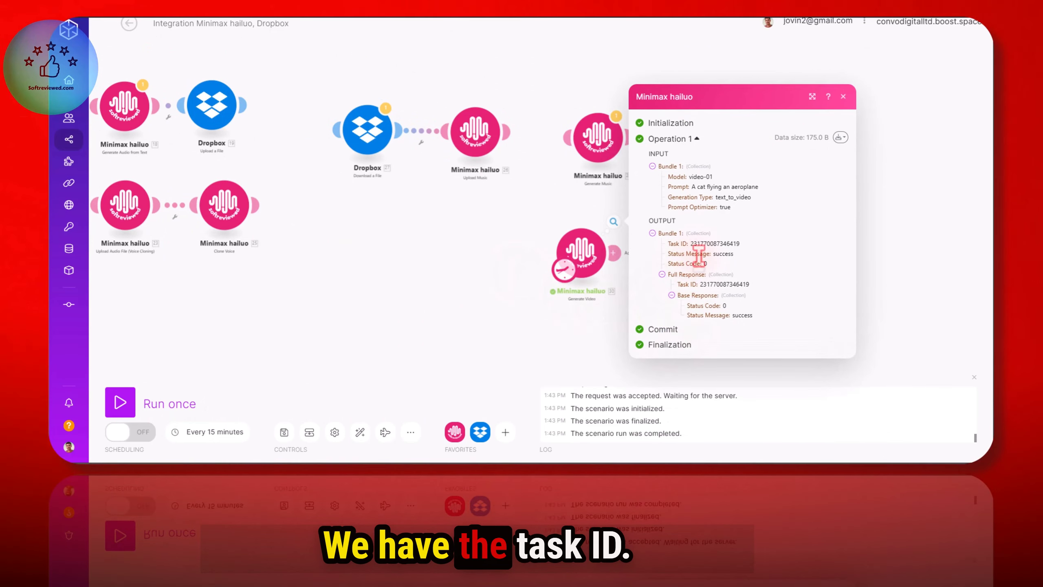
left_click(599, 316)
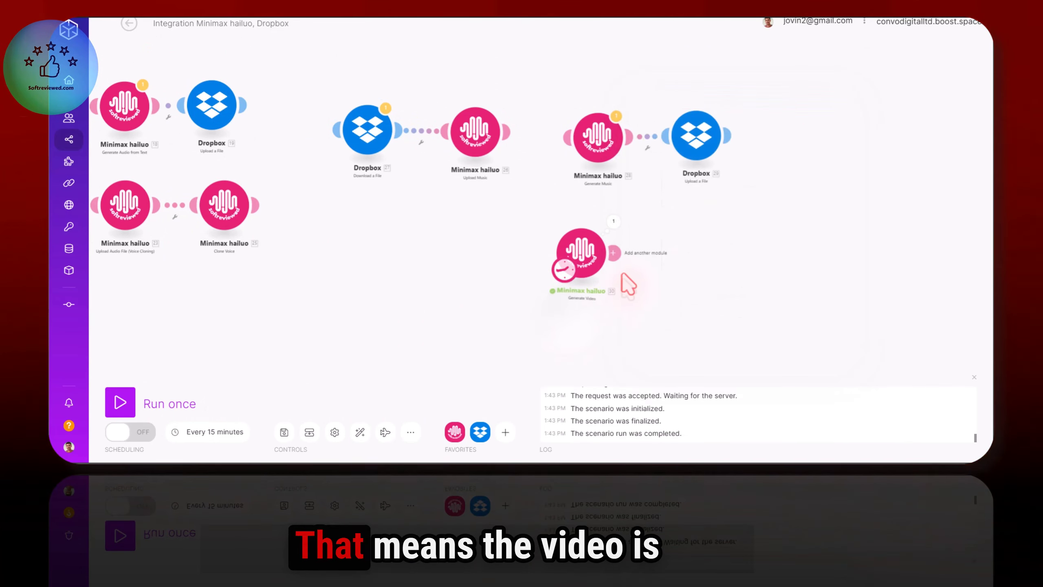
Add a Minimax hailuo Get Video Generation Status module after the Generate Video module.
scroll(628, 283, "up", 2)
scroll(641, 288, "up", 3)
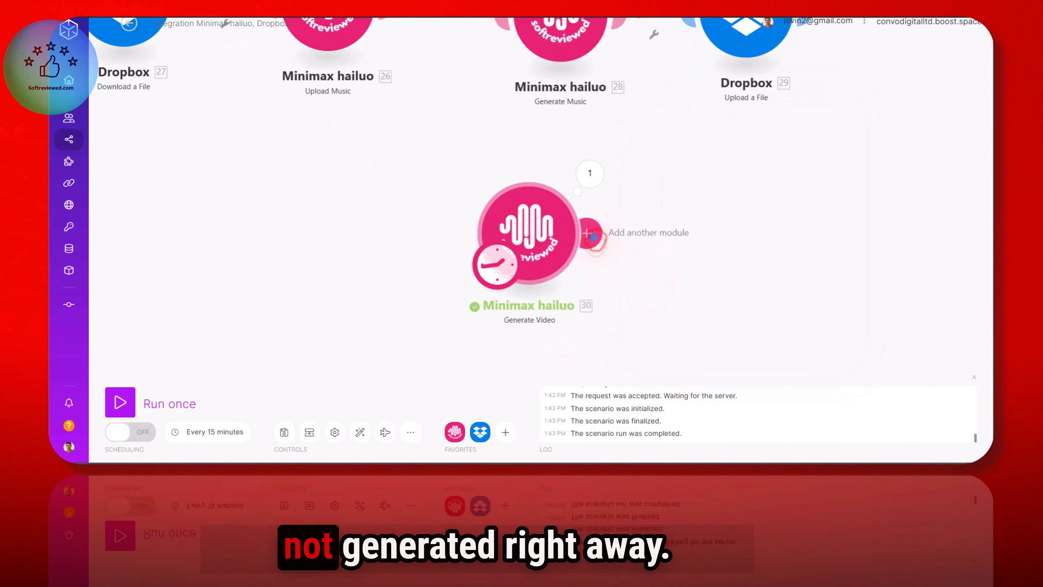
left_click(605, 244)
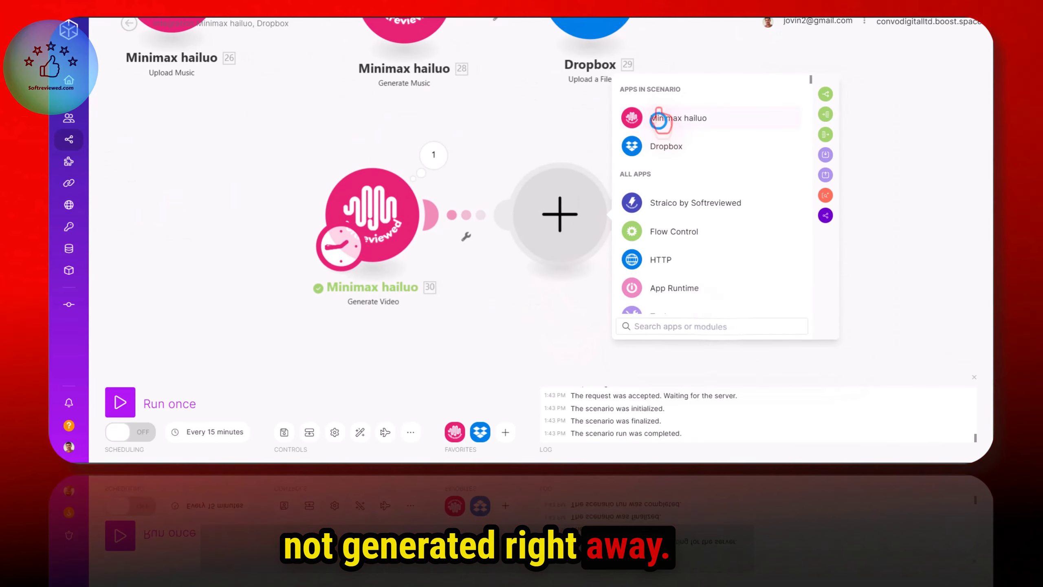
left_click(659, 121)
scroll(700, 250, "down", 4)
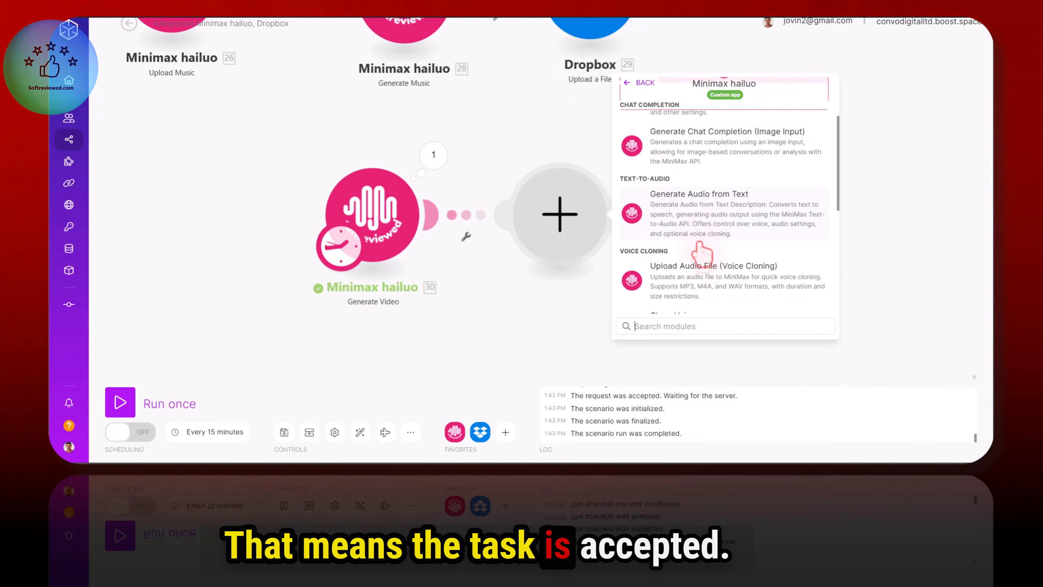
scroll(700, 247, "down", 3)
left_click(698, 263)
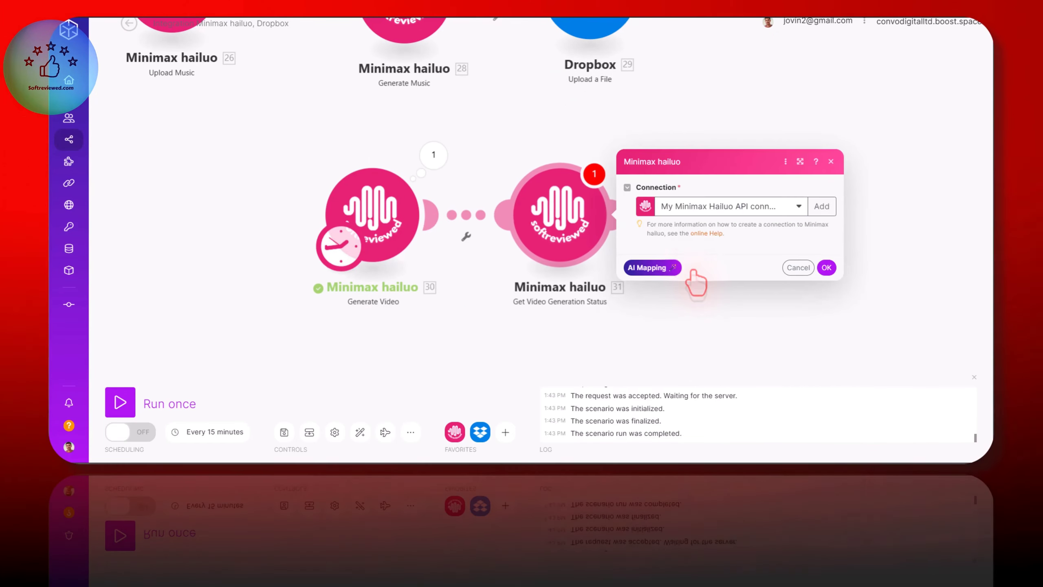
Copy the Task ID from the Generate Video output into the Get Video Generation Status module and save it.
left_click(435, 153)
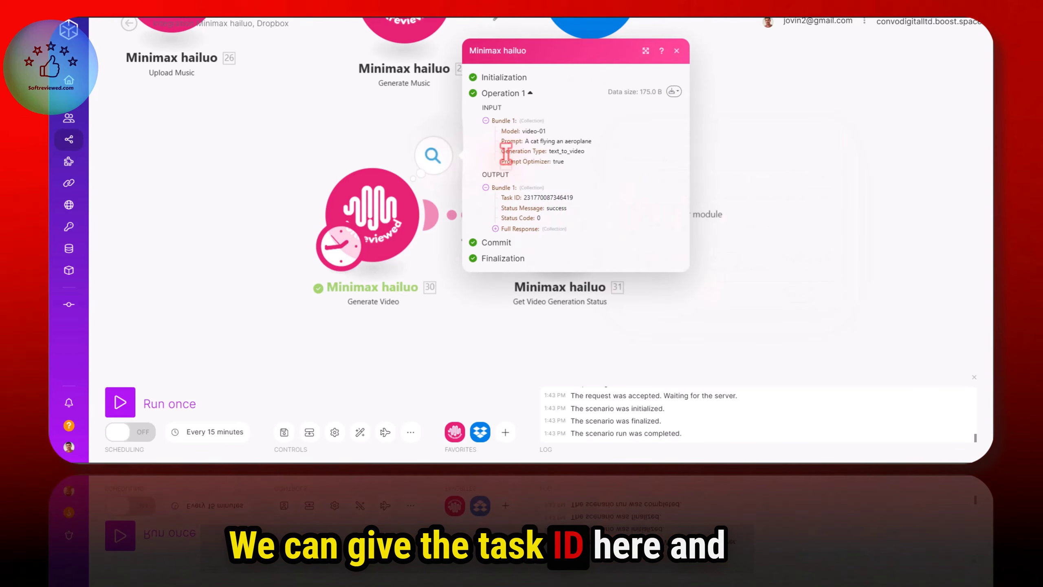
double_click(528, 197)
left_click(727, 136)
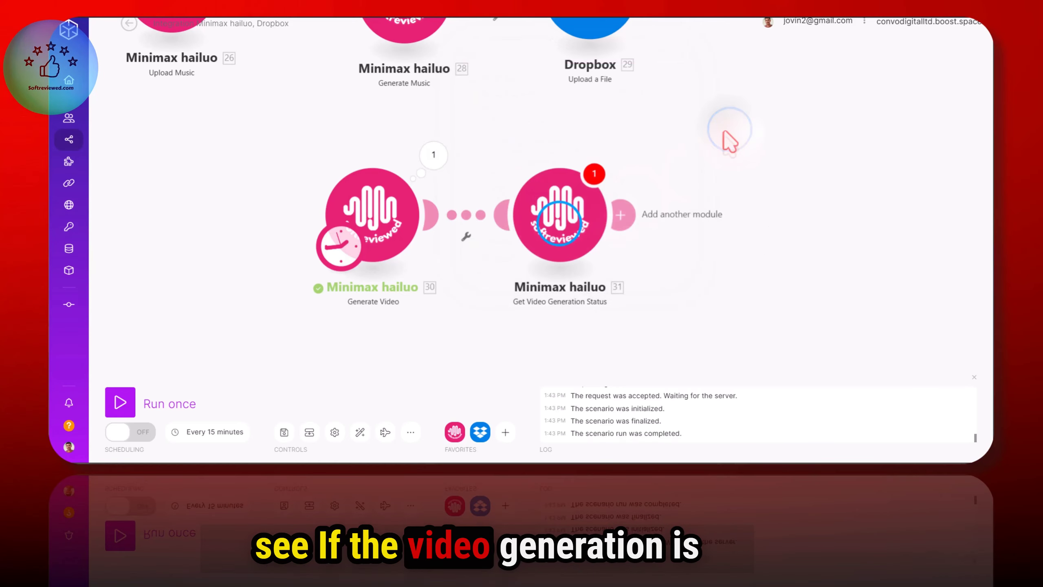
left_click(559, 224)
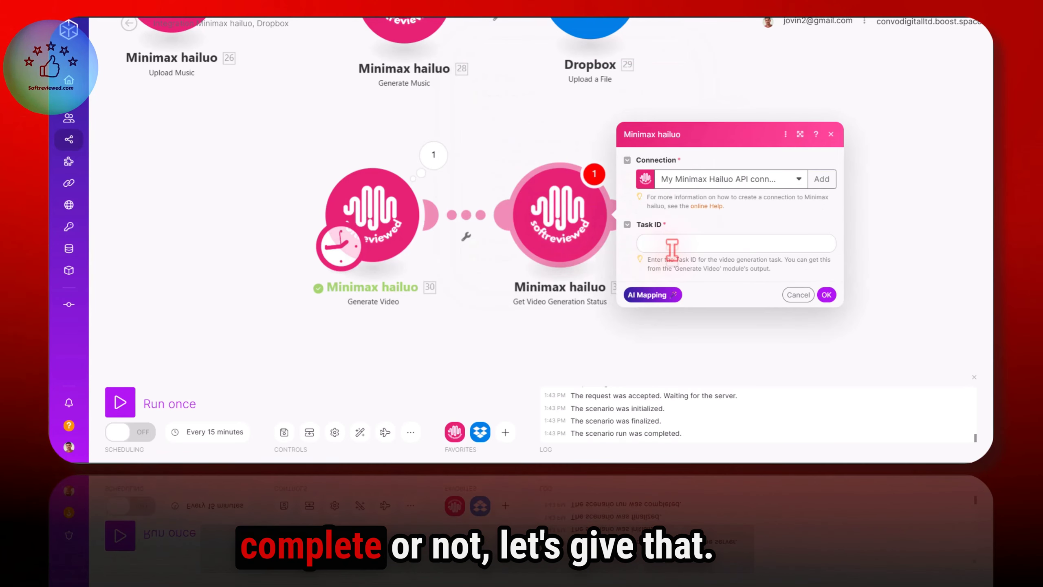
left_click(673, 243)
right_click(698, 242)
left_click(706, 99)
left_click(826, 294)
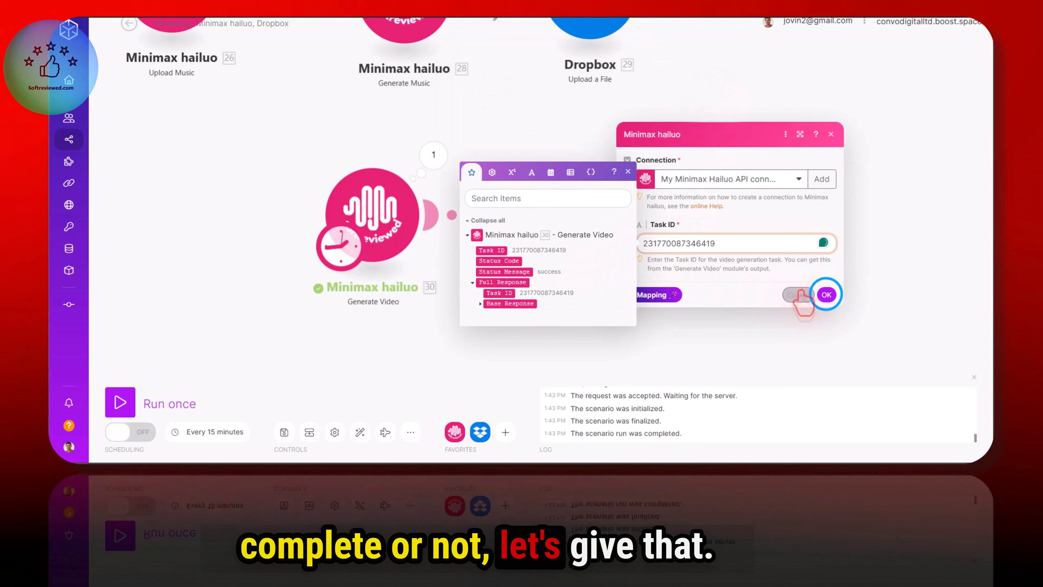
Move Get Video Generation Status farther from Generate Video and add a Minimax hailuo Retrieve Generated Video File module after it.
left_click_drag(573, 232, 625, 230)
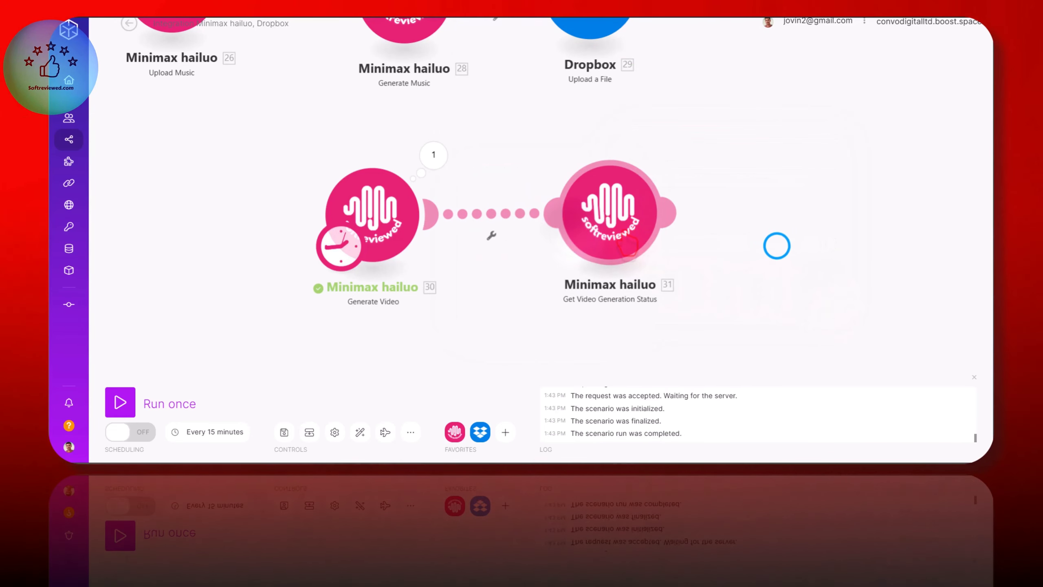
left_click_drag(776, 246, 691, 236)
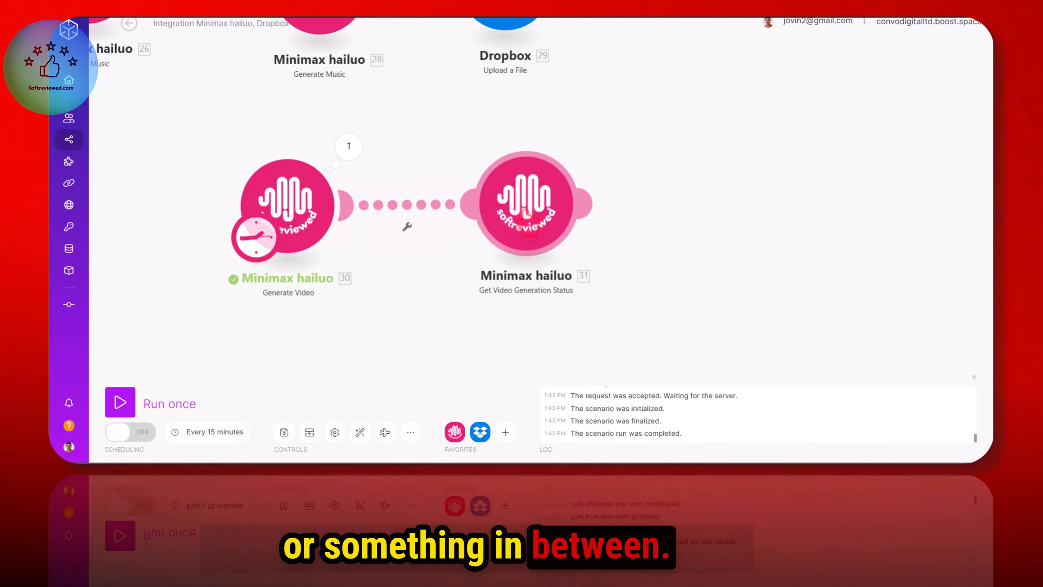
left_click(541, 227)
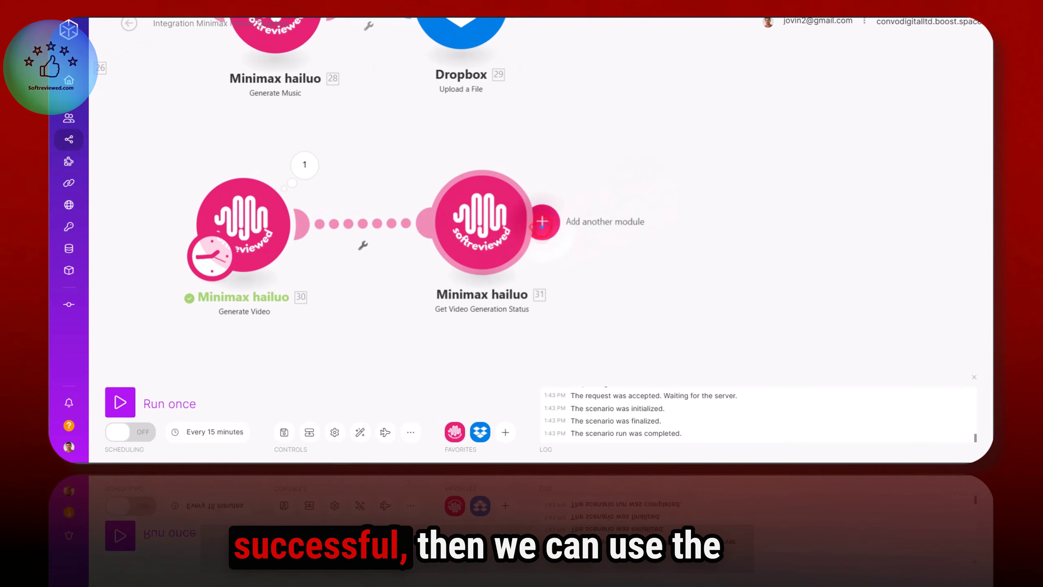
left_click(760, 128)
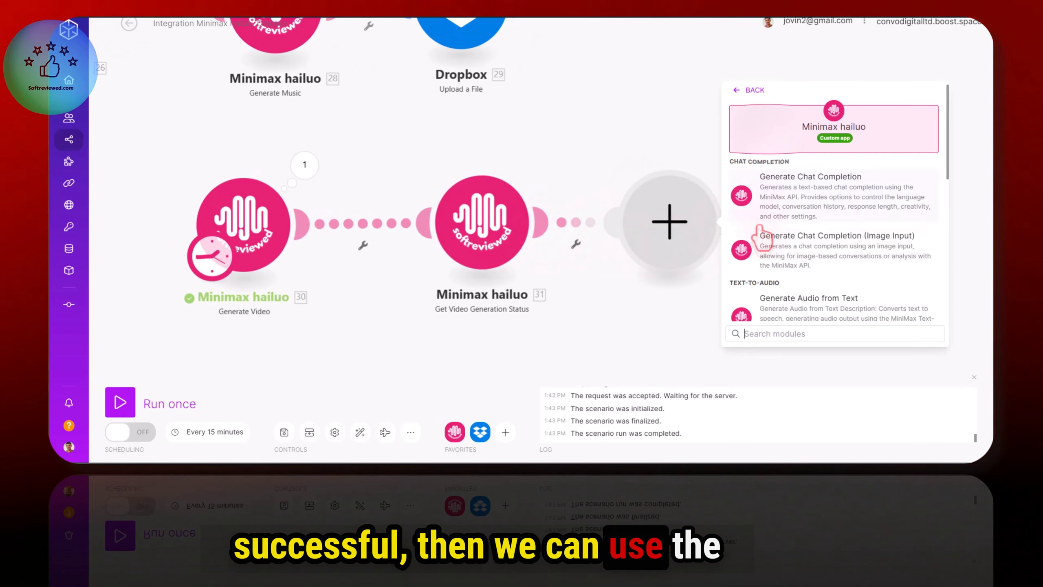
scroll(814, 277, "down", 5)
left_click(819, 303)
left_click(646, 224)
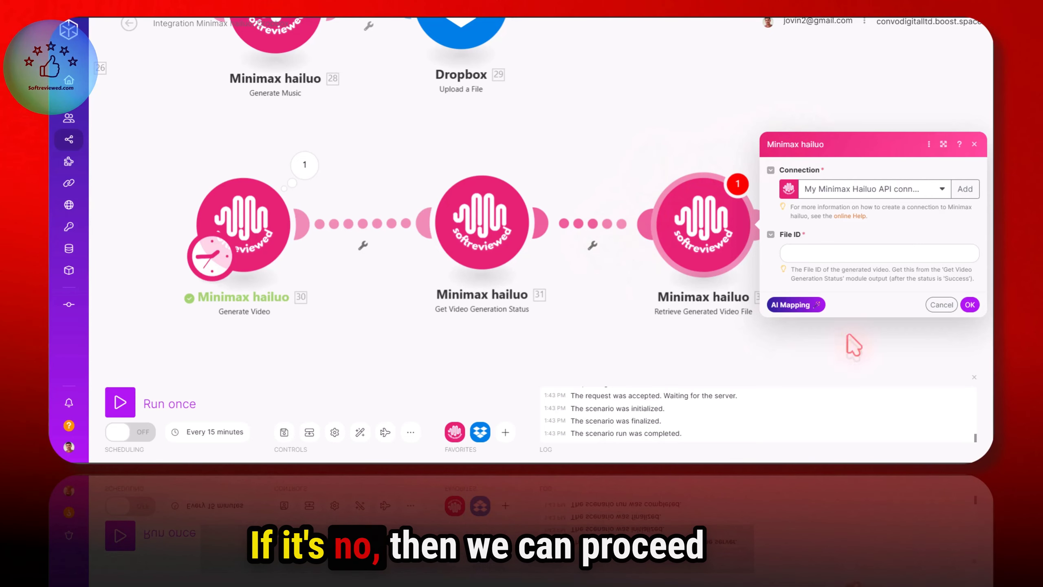
left_click_drag(850, 355, 813, 353)
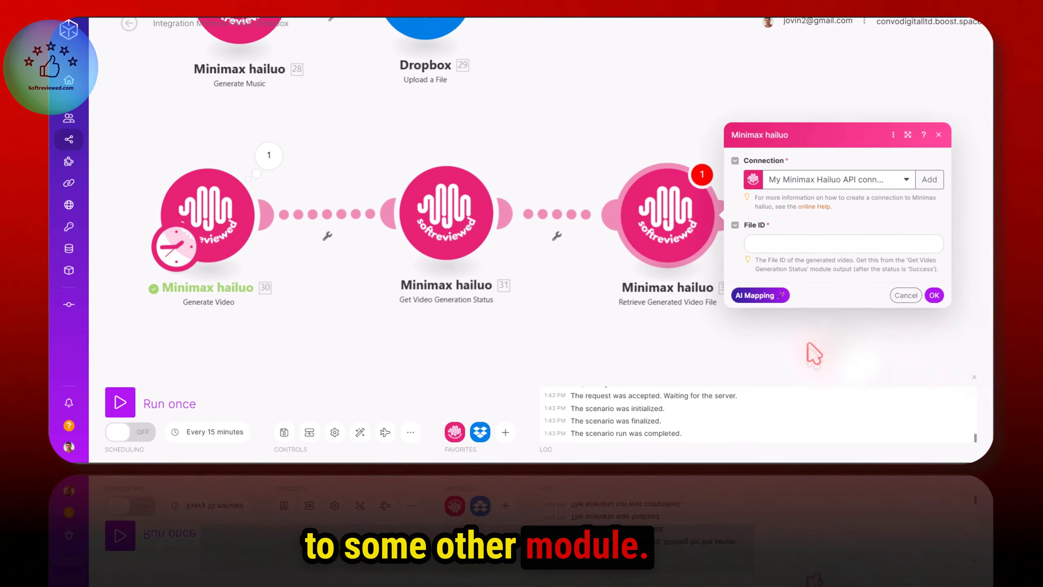
Close the Retrieve Generated Video File settings and run only the Get Video Generation Status module.
scroll(493, 266, "down", 2)
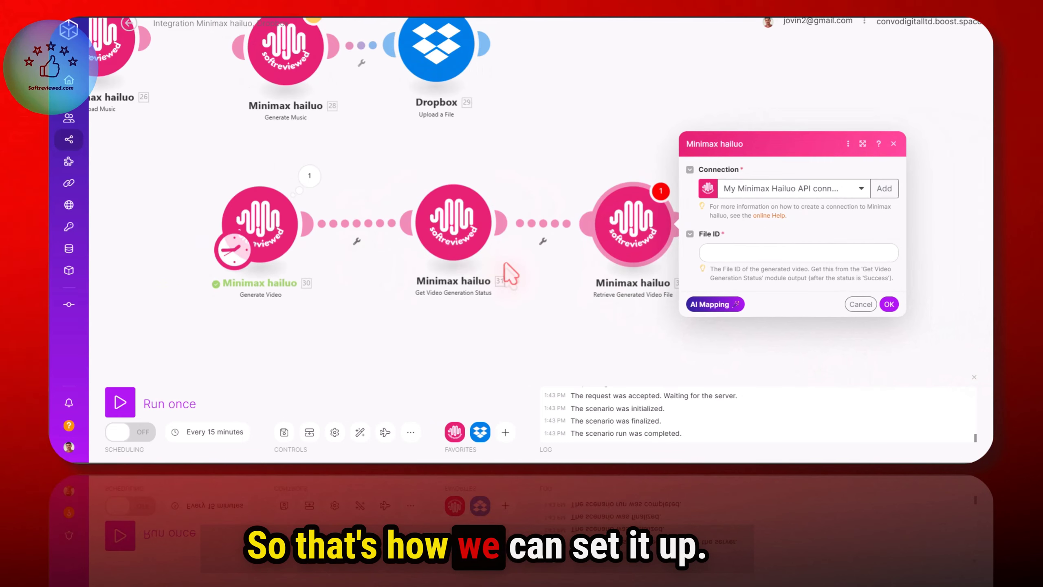
left_click(710, 303)
right_click(477, 249)
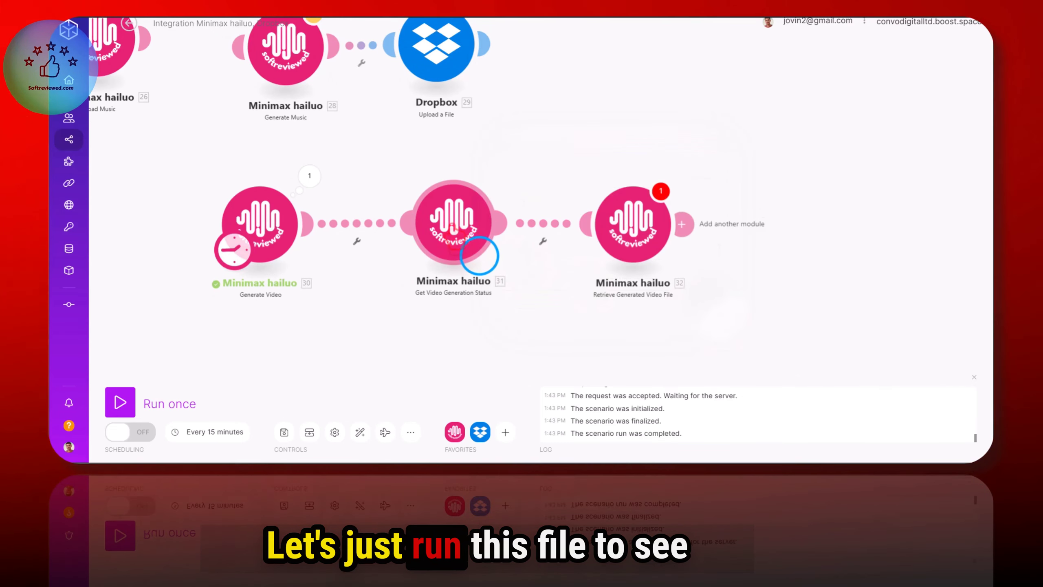
left_click(478, 258)
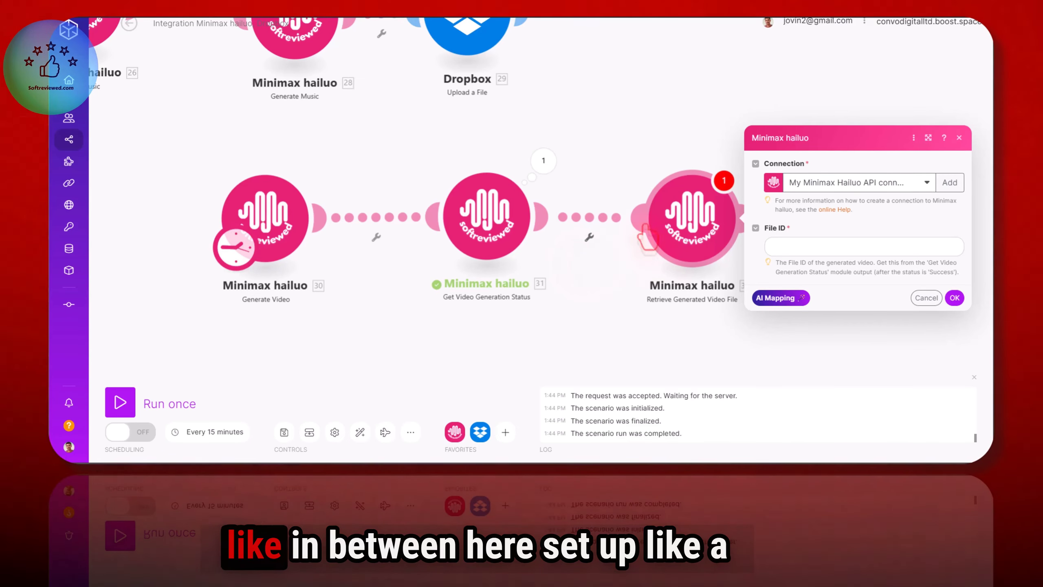
Add a Tools Sleep module between Get Video Generation Status and Retrieve Generated Video File, with a delay of 1 second.
left_click(587, 232)
left_click(634, 308)
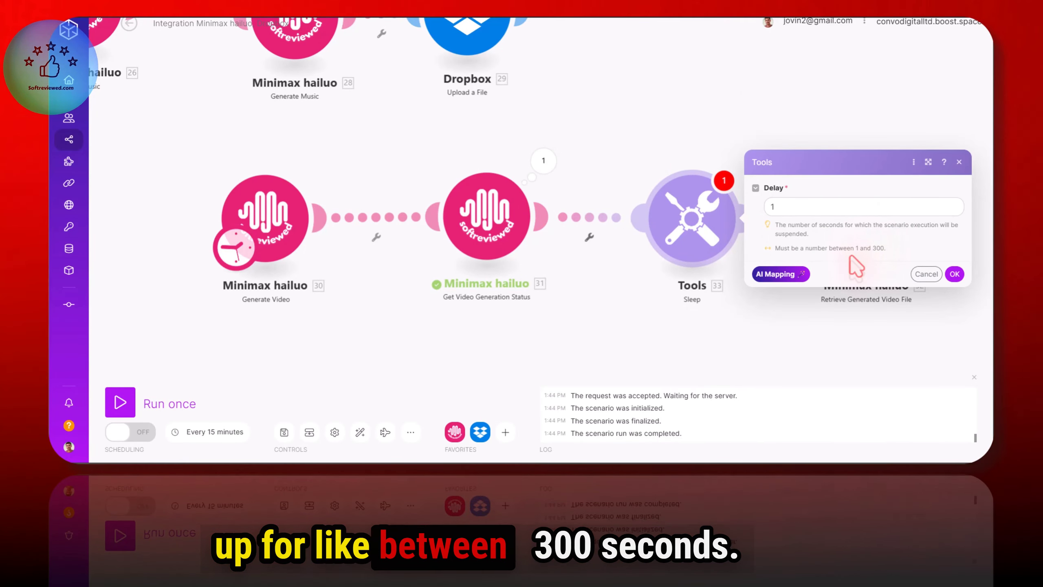
left_click(854, 242)
left_click(880, 234)
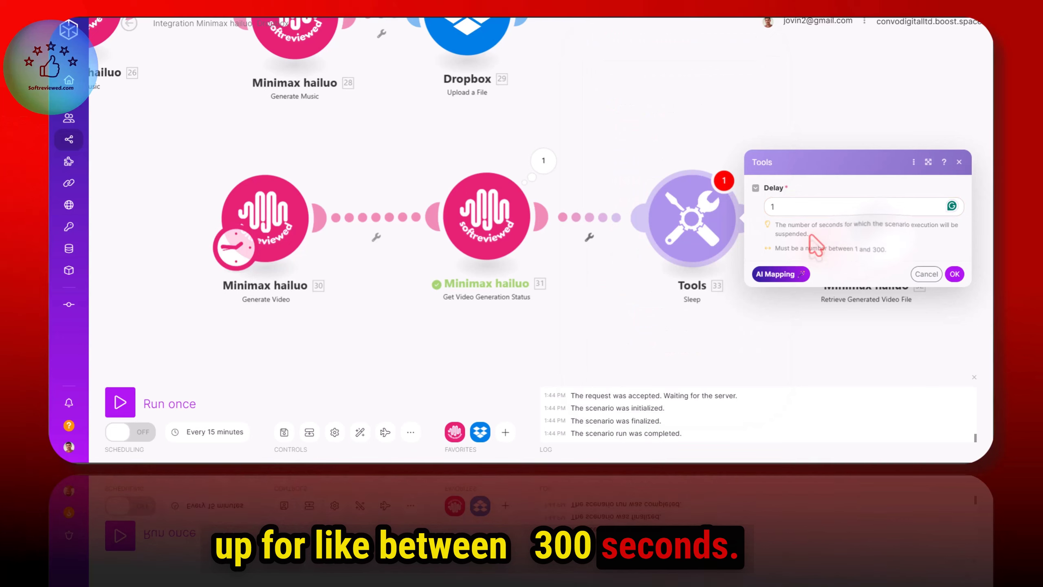
left_click(806, 209)
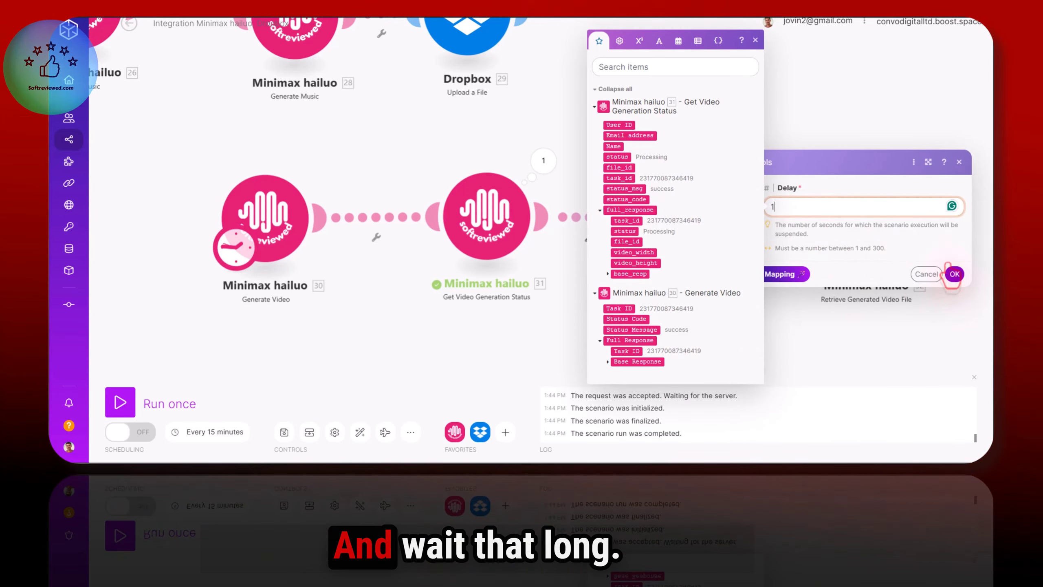
left_click(954, 274)
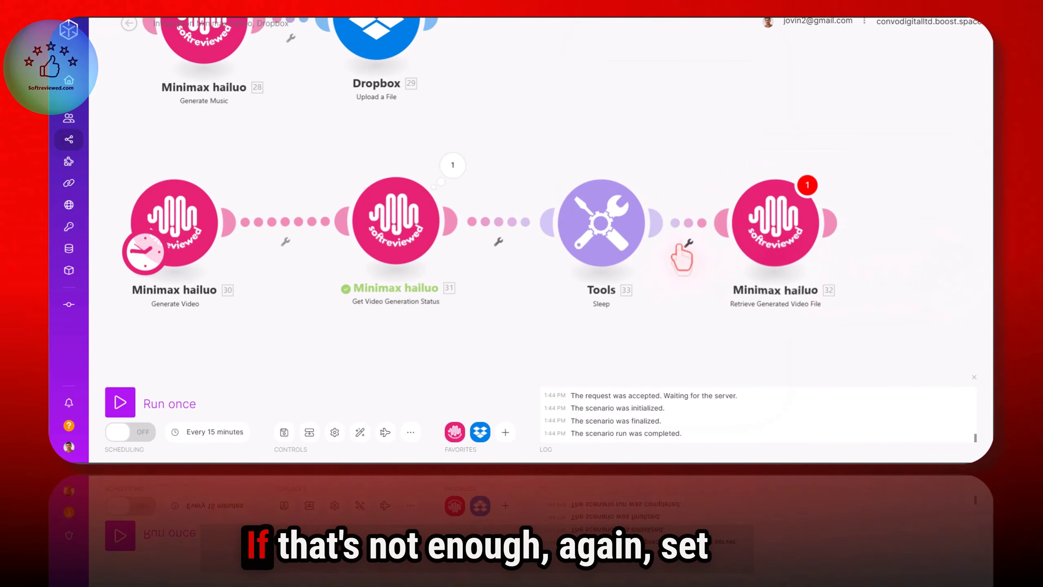
Move the Sleep module closer to Get Video Generation Status and delete it from the scenario.
left_click(653, 223)
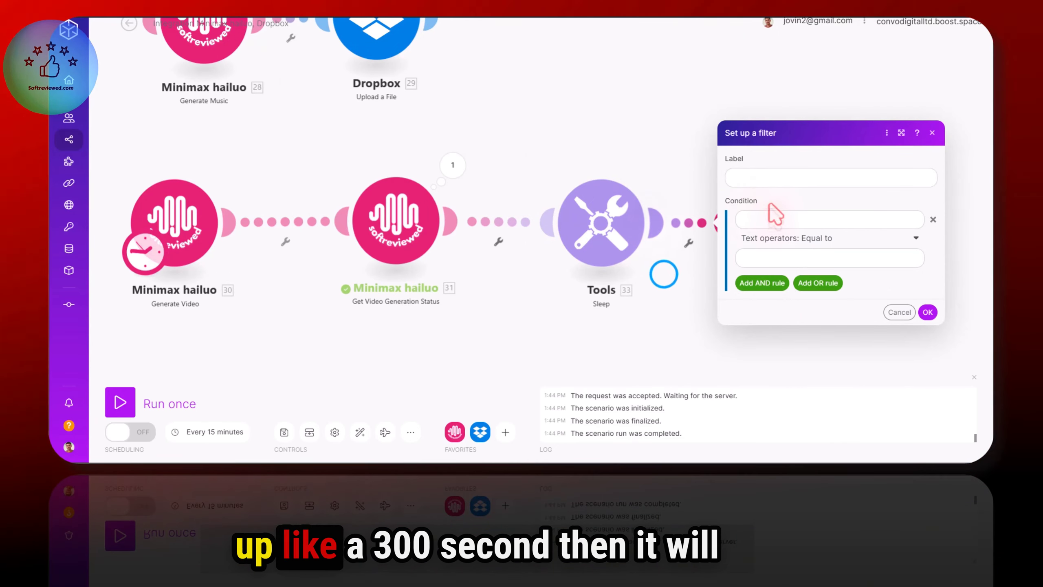
left_click(663, 275)
left_click_drag(620, 238, 599, 232)
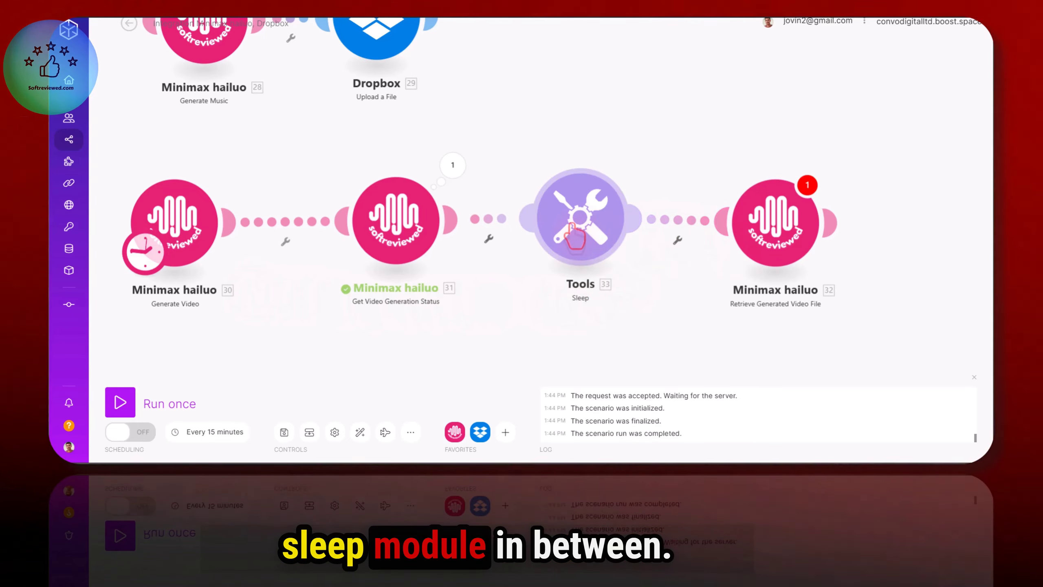
right_click(576, 234)
Check the Get Video Generation Status output, including its full response, and move Retrieve Generated Video File closer to that module.
left_click(385, 232)
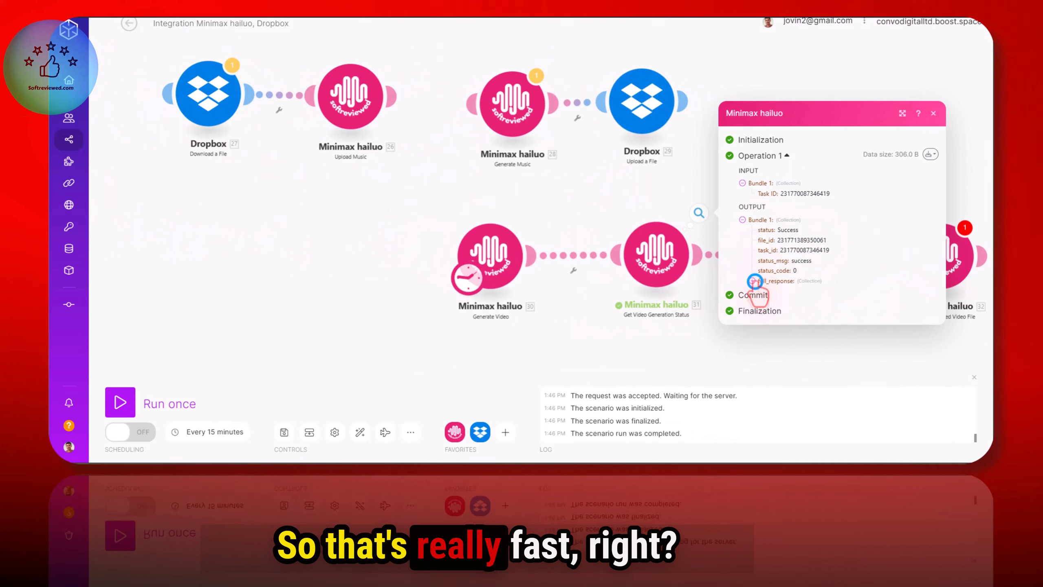
left_click(755, 281)
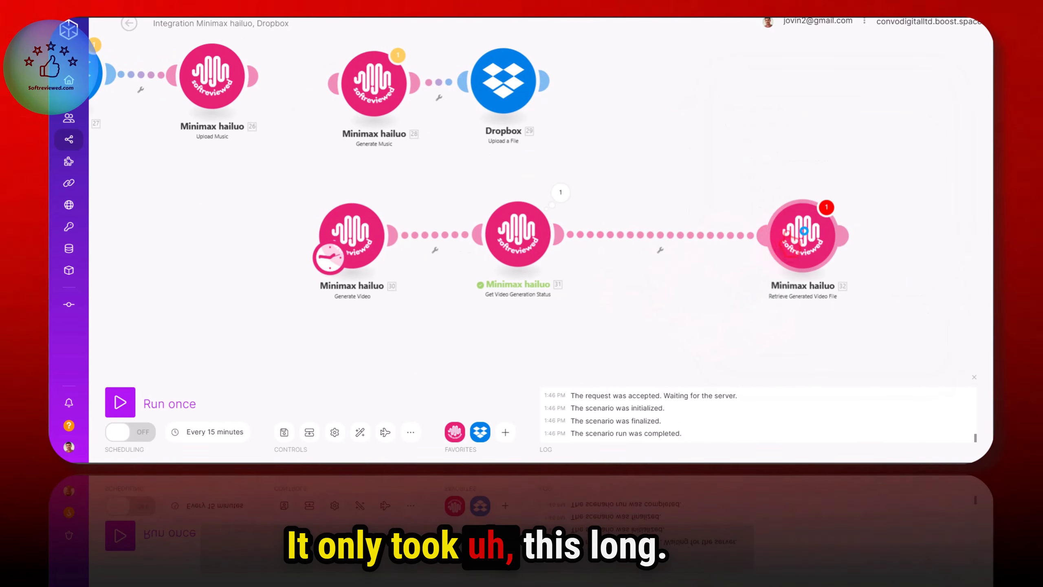
left_click_drag(803, 226, 675, 226)
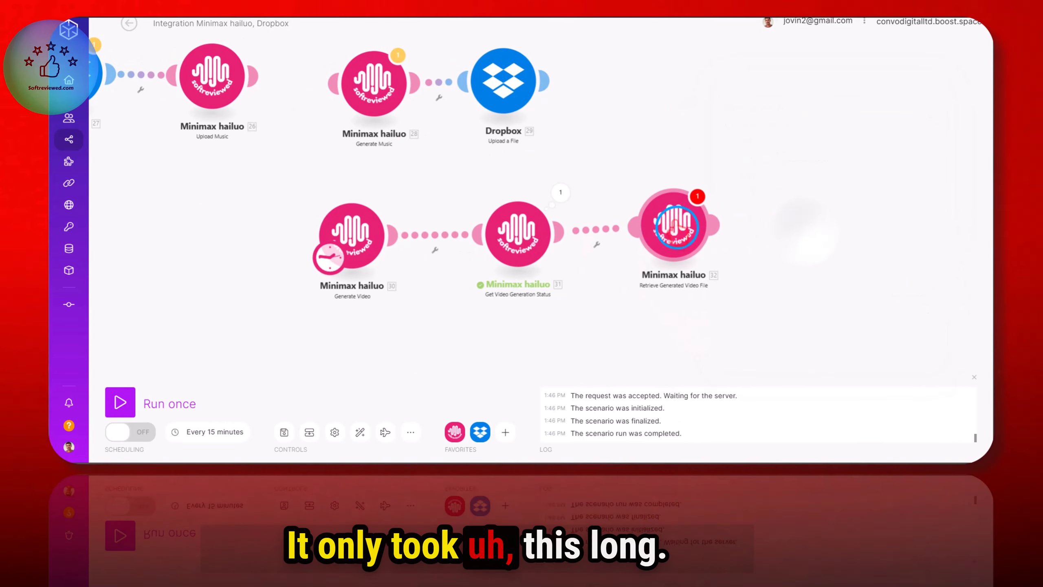
left_click(676, 226)
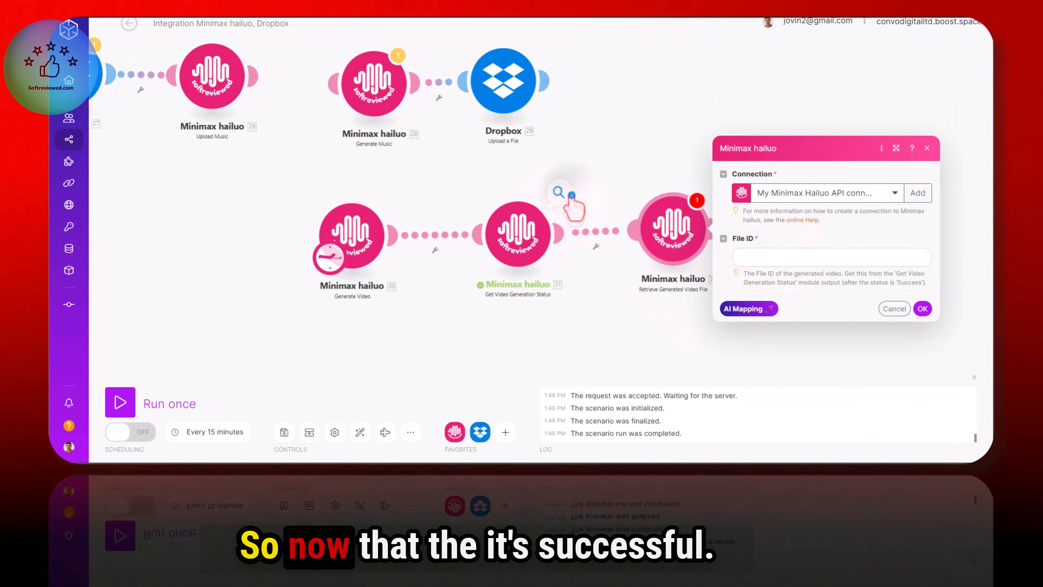
left_click(572, 197)
left_click(688, 230)
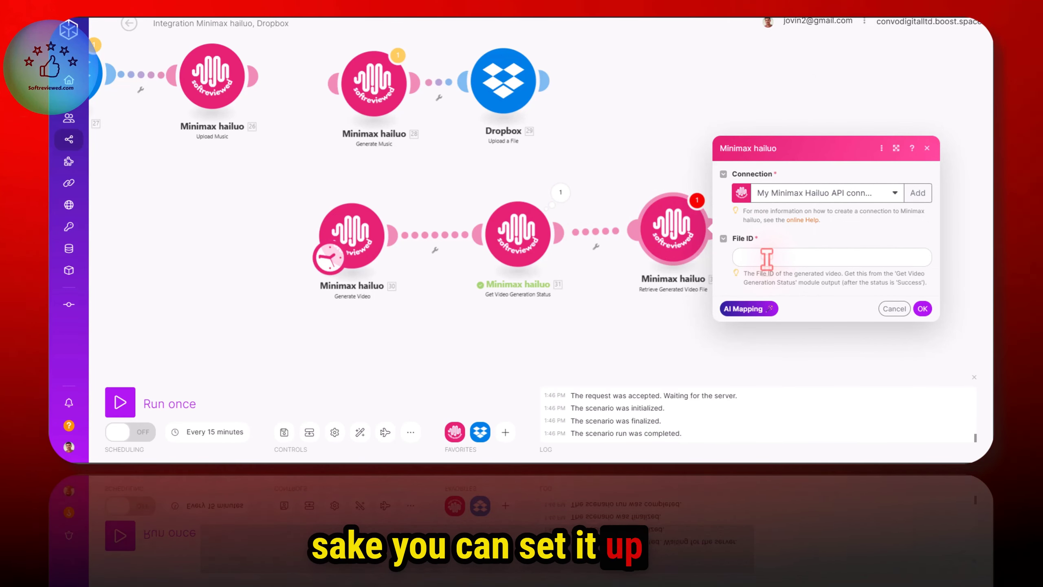
right_click(767, 258)
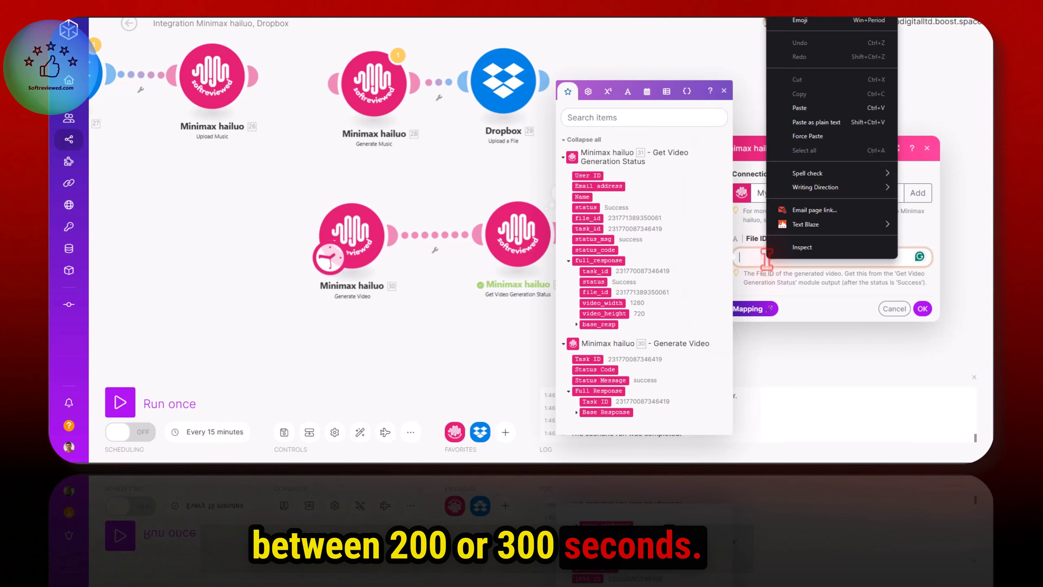
left_click(801, 125)
left_click(826, 282)
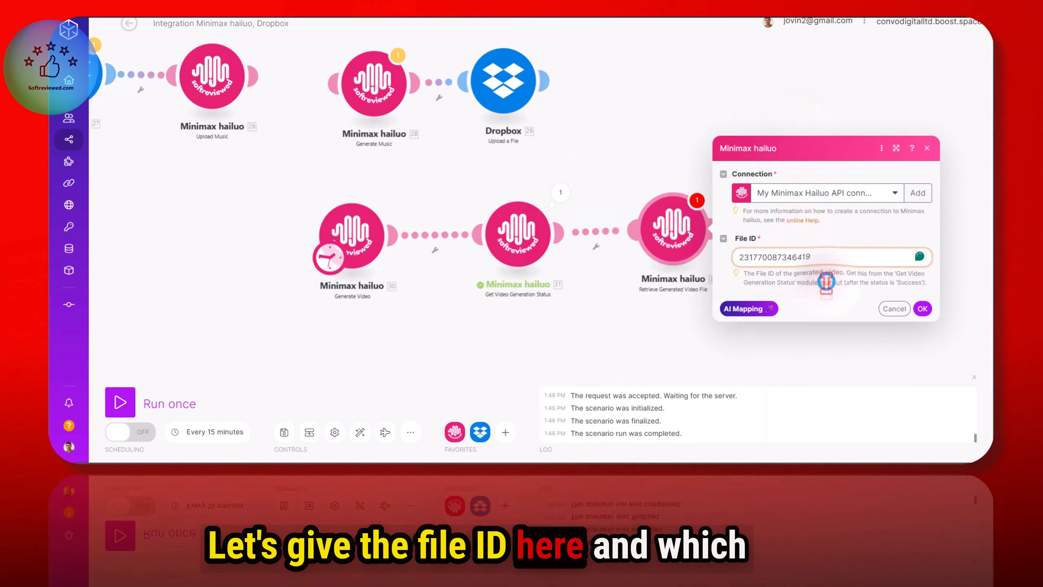
left_click(922, 309)
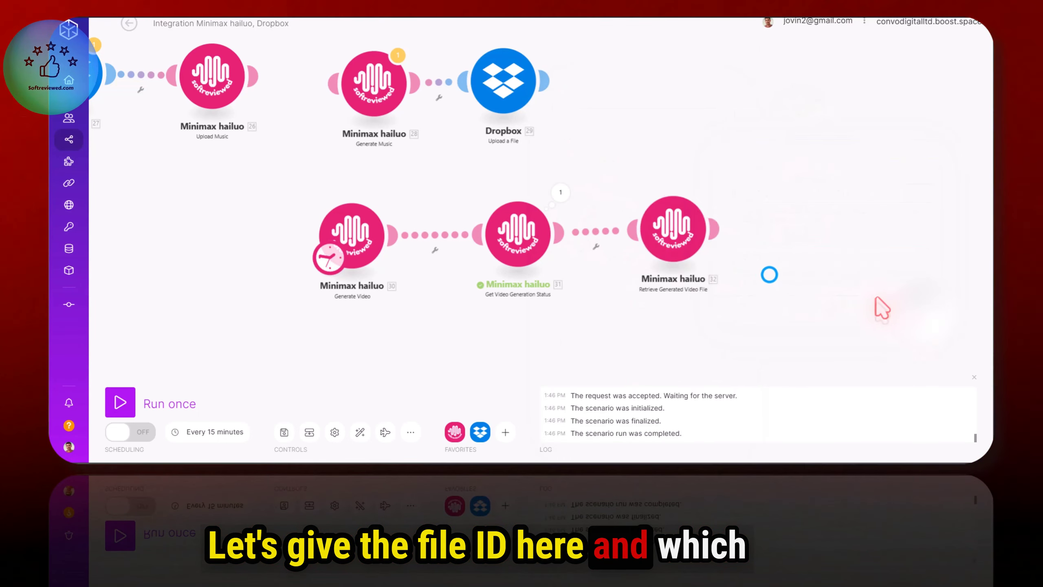
Run only the Retrieve Generated Video File module and examine its output bundle, including the full response.
left_click(508, 190)
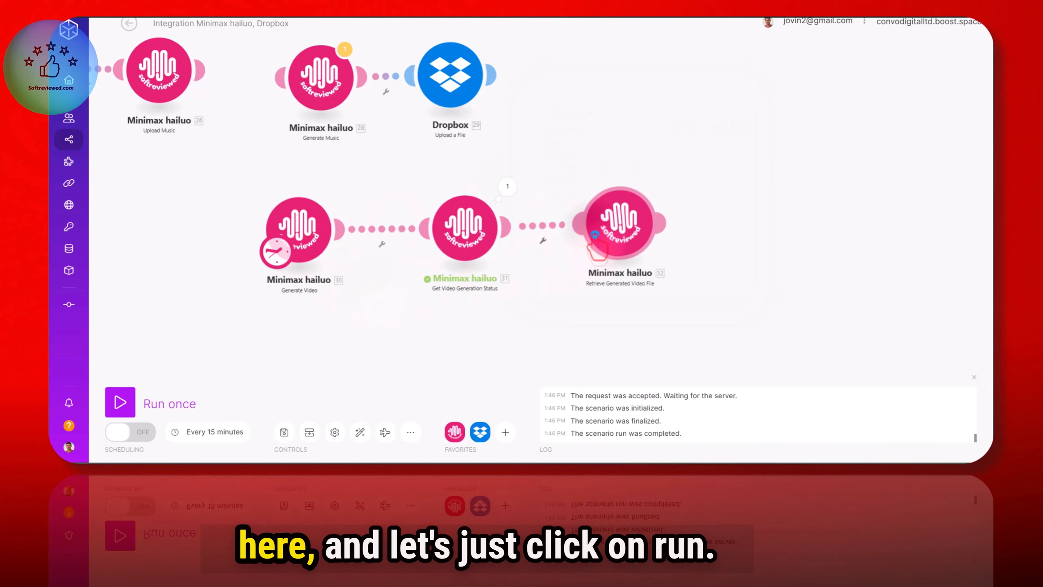
left_click(596, 241)
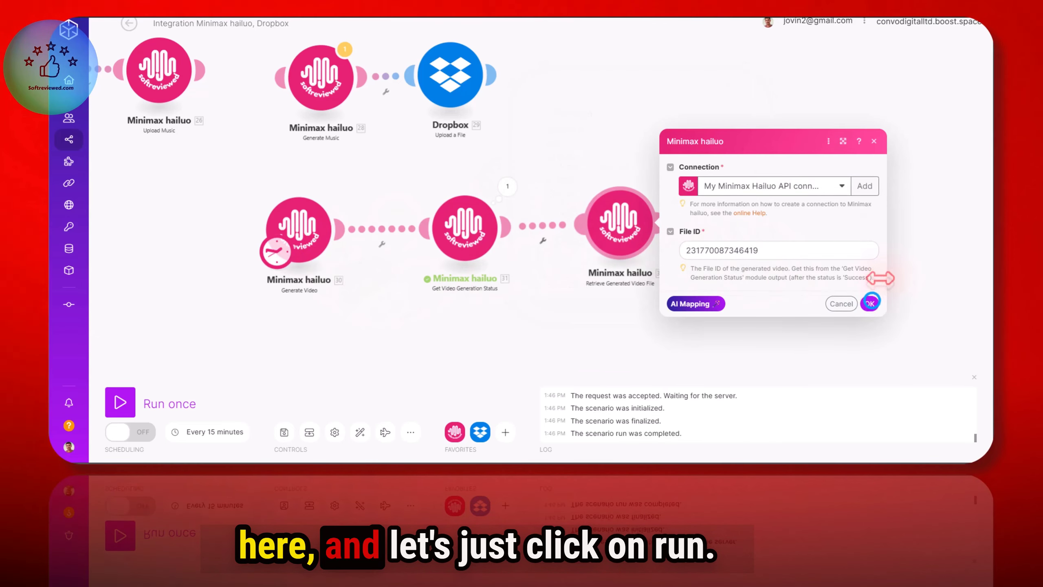
left_click(870, 303)
right_click(634, 236)
left_click(673, 254)
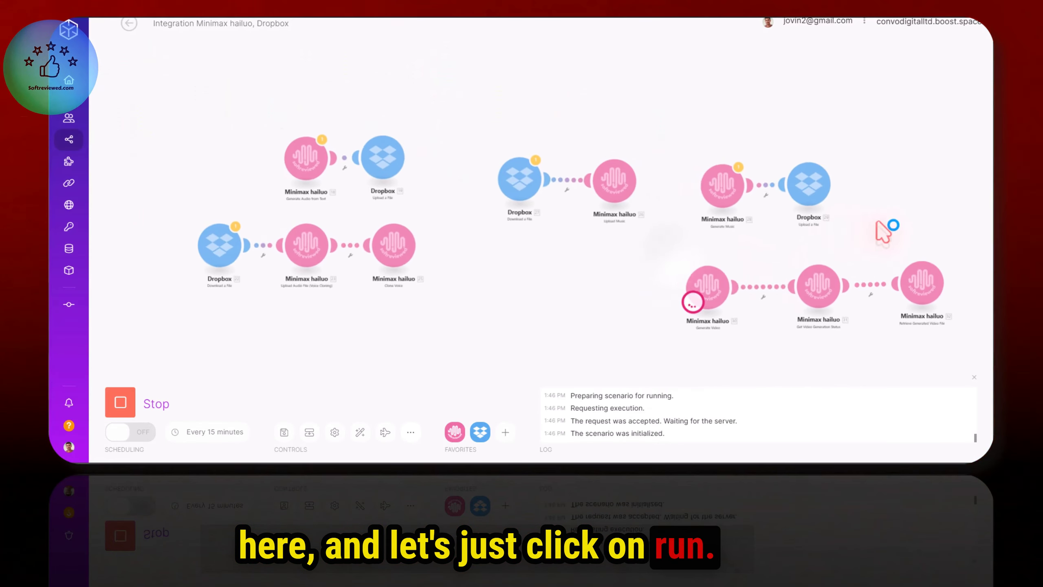
left_click_drag(854, 218, 534, 187)
scroll(635, 258, "up", 3)
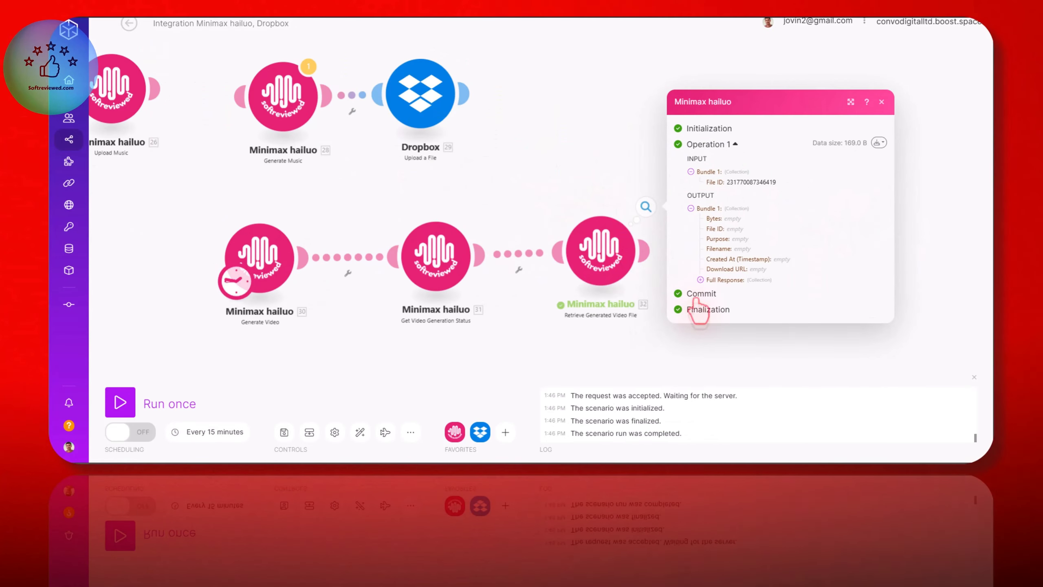
left_click(699, 280)
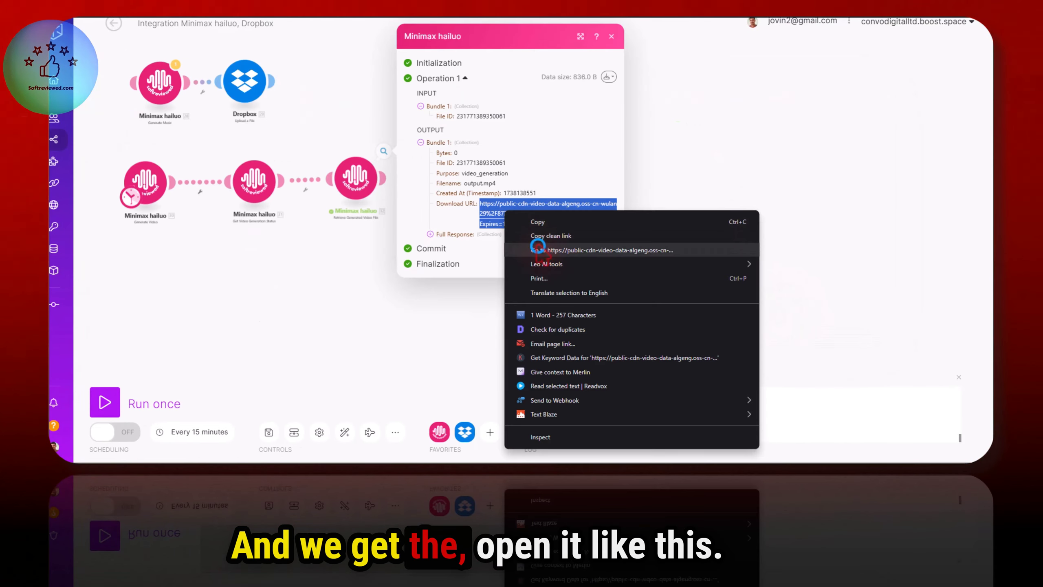
Open the generated video's download URL from the Retrieve Generated Video File output.
left_click(538, 248)
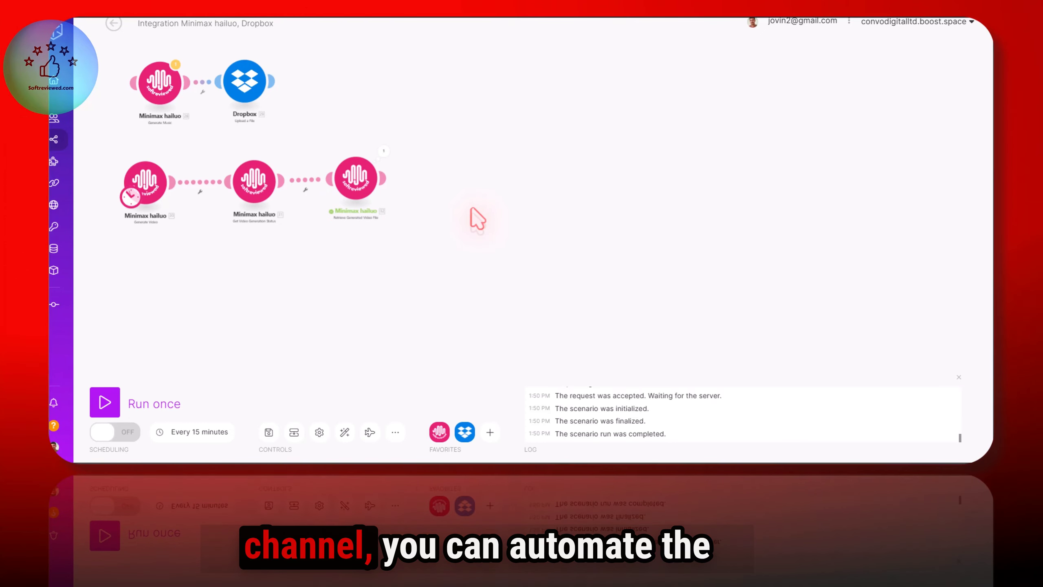
left_click_drag(271, 273, 358, 268)
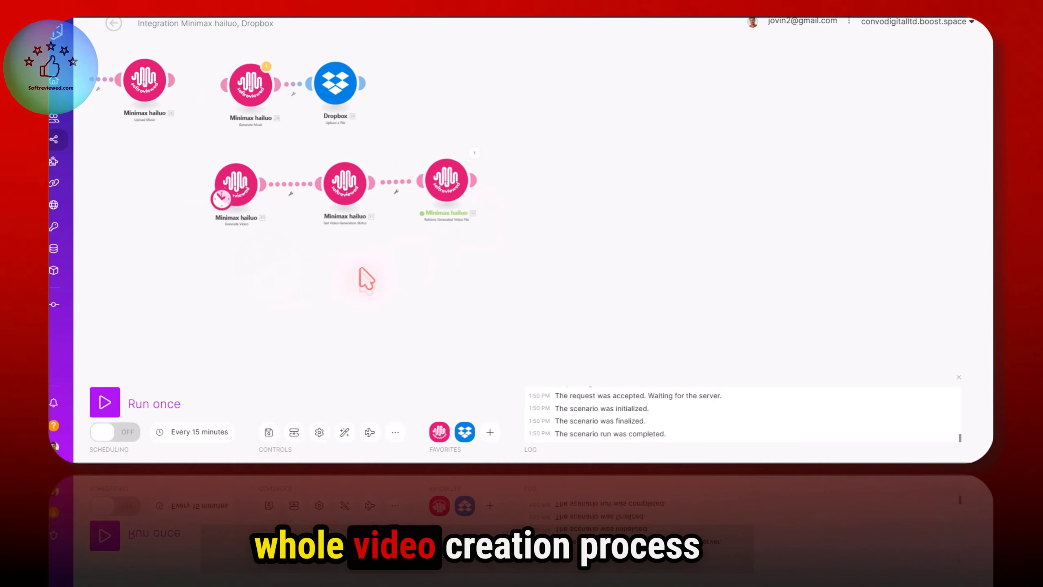
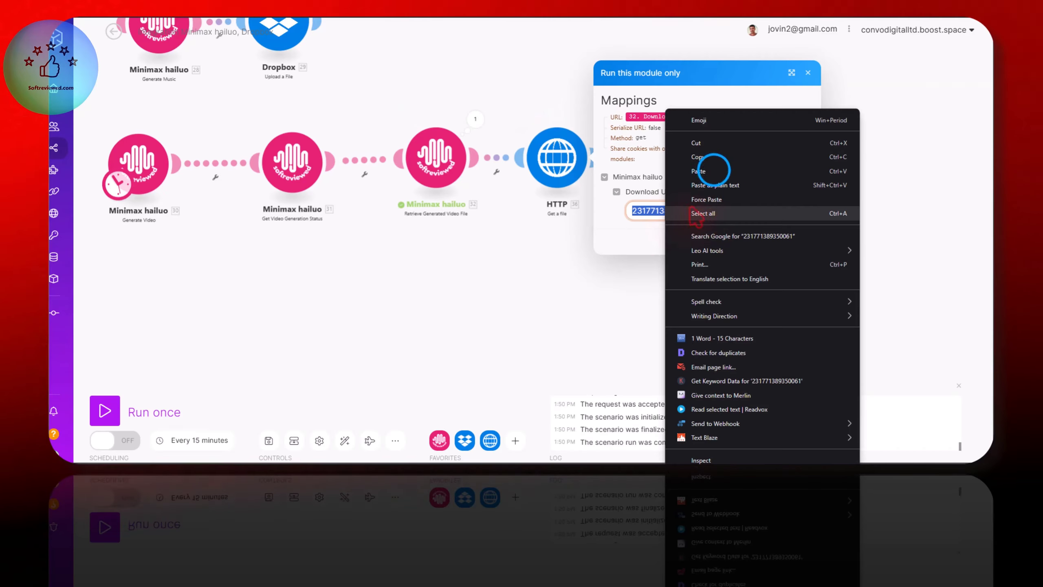
Run only the HTTP Get a file module with the copied download URL and expand the file data in its output.
left_click(715, 169)
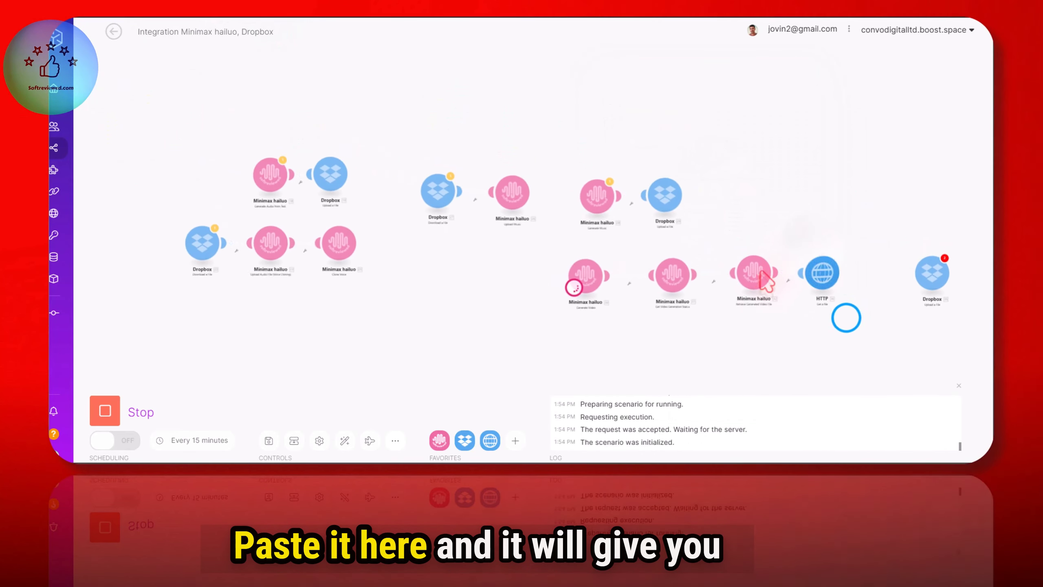
left_click_drag(845, 326, 566, 263)
left_click(562, 189)
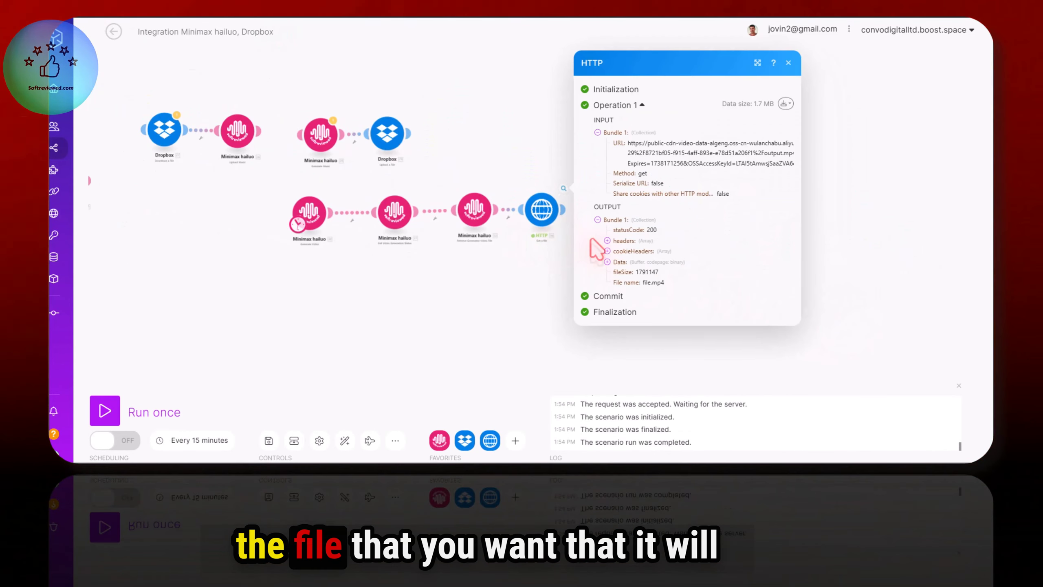
left_click(607, 262)
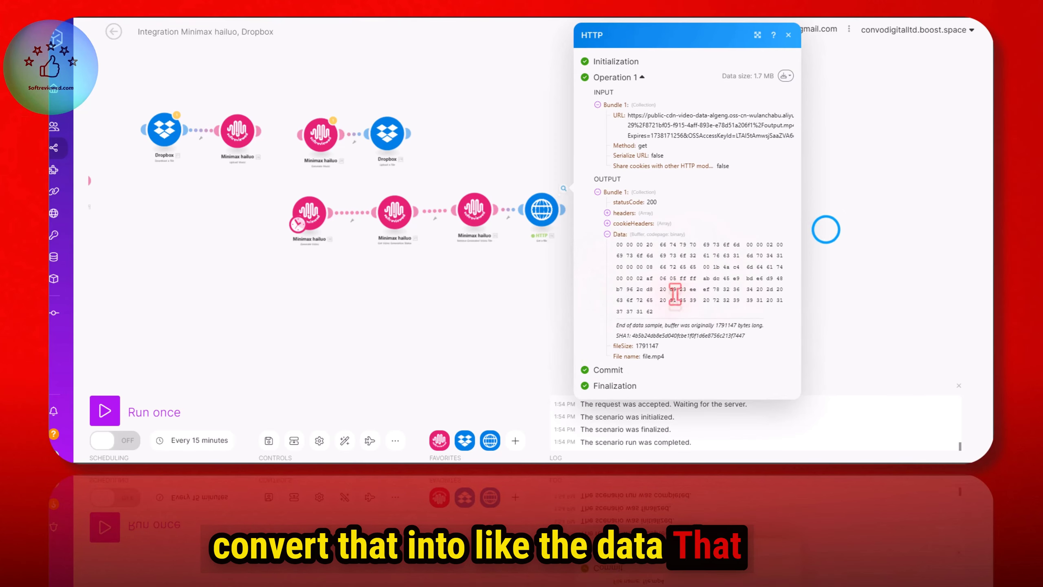
Connect the HTTP Get a file module to the unlinked Dropbox module and open the Dropbox settings.
left_click(568, 208)
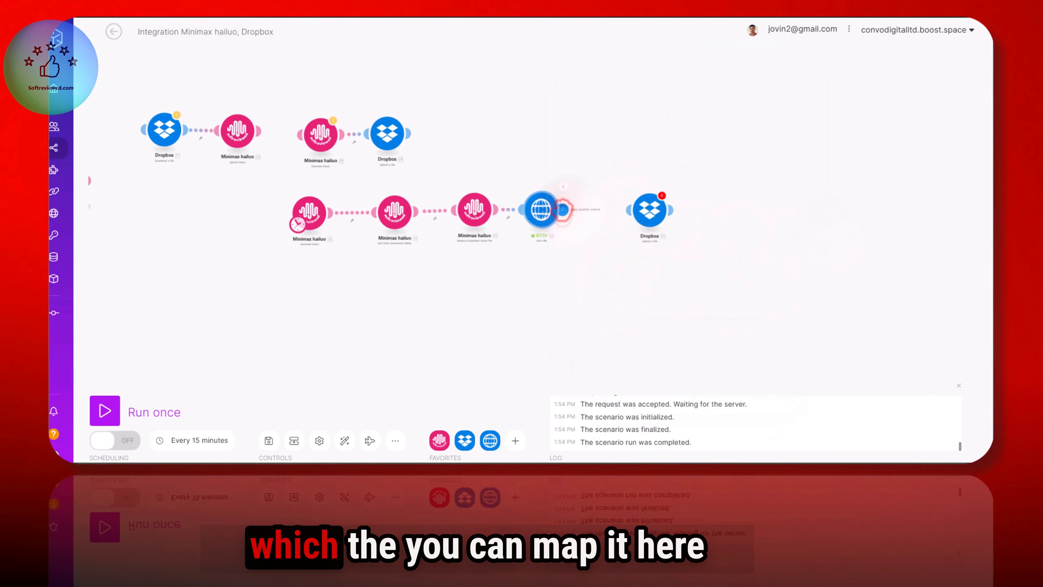
left_click_drag(569, 209, 650, 210)
left_click(653, 216)
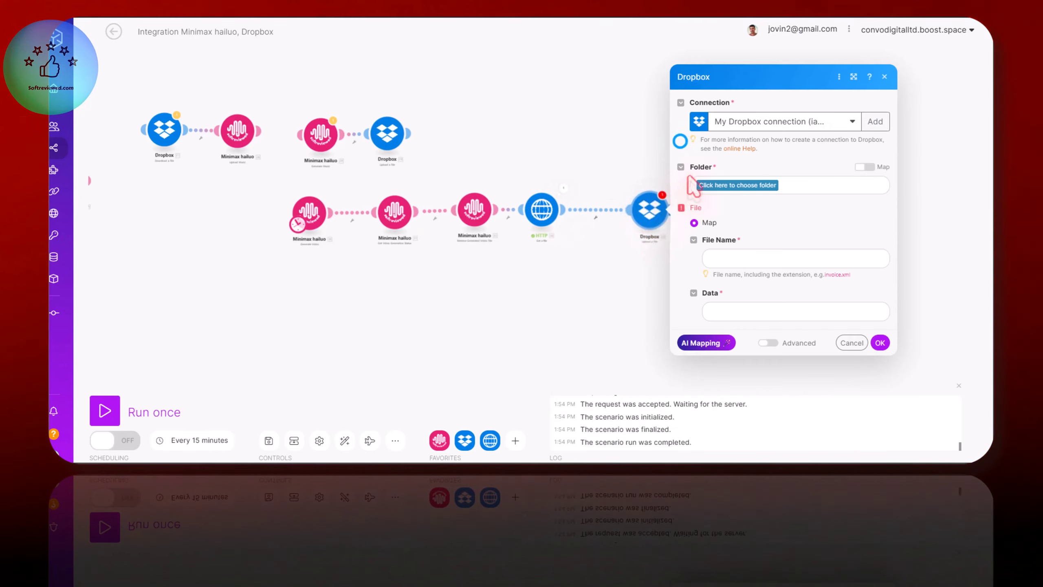
Replace the existing Dropbox module after HTTP Get a file with a new Dropbox Upload a File module.
left_click(653, 214)
scroll(759, 288, "down", 3)
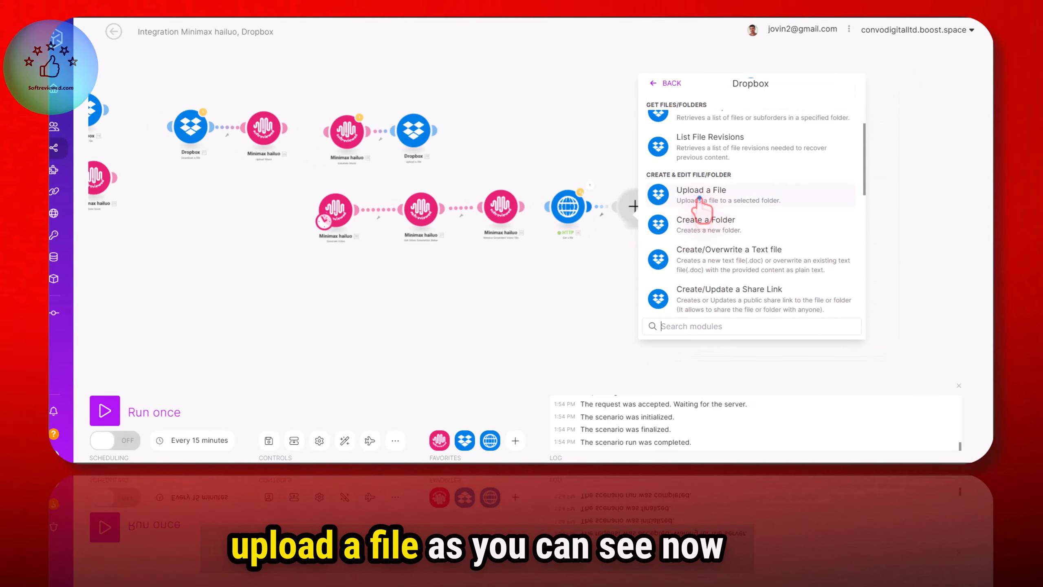
left_click(699, 196)
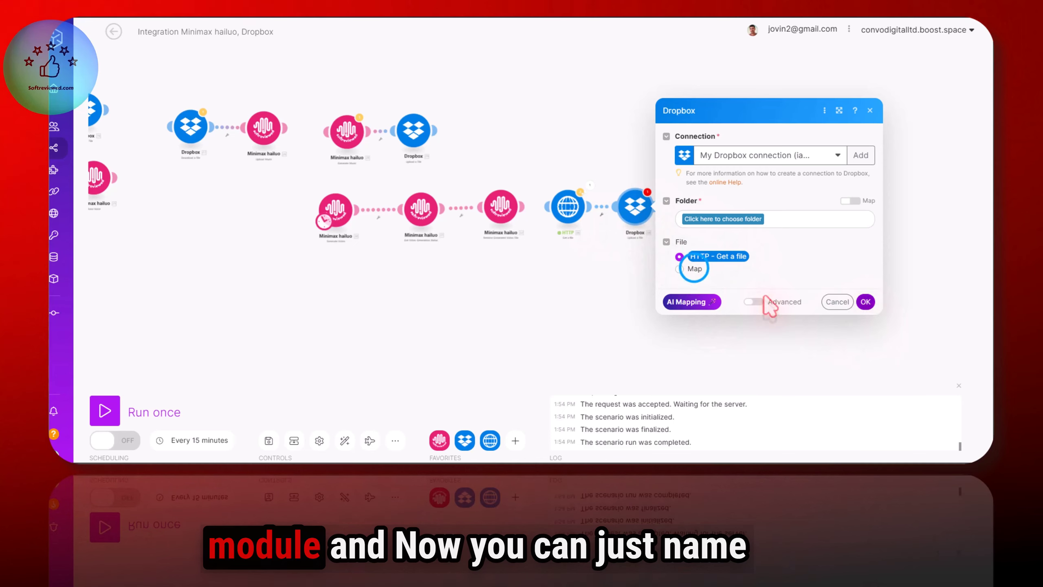
Switch the Dropbox upload's file source to Map, name the file cat.mp4, and try to save the settings.
left_click(752, 262)
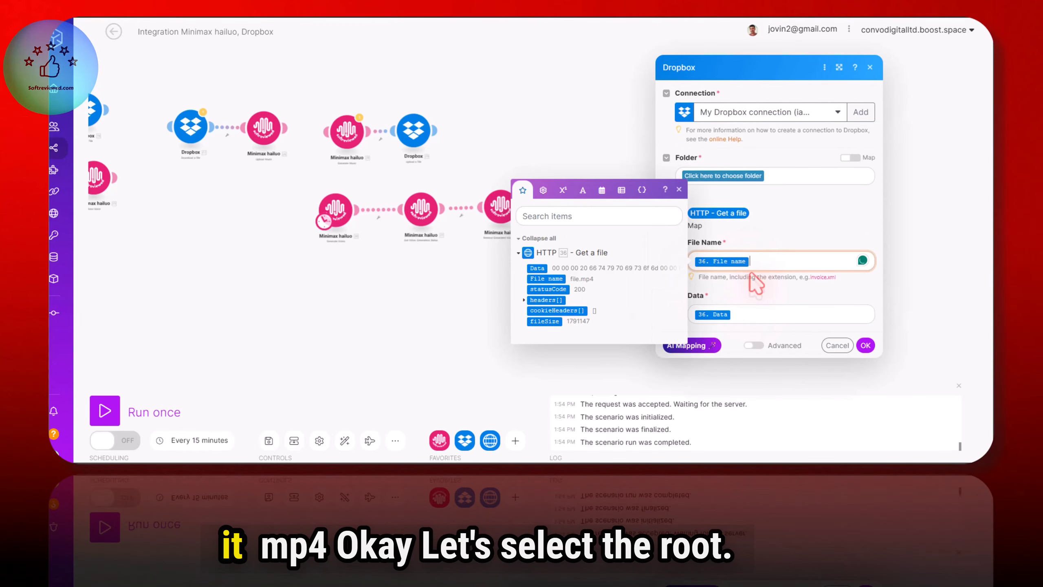
type("cat.mp")
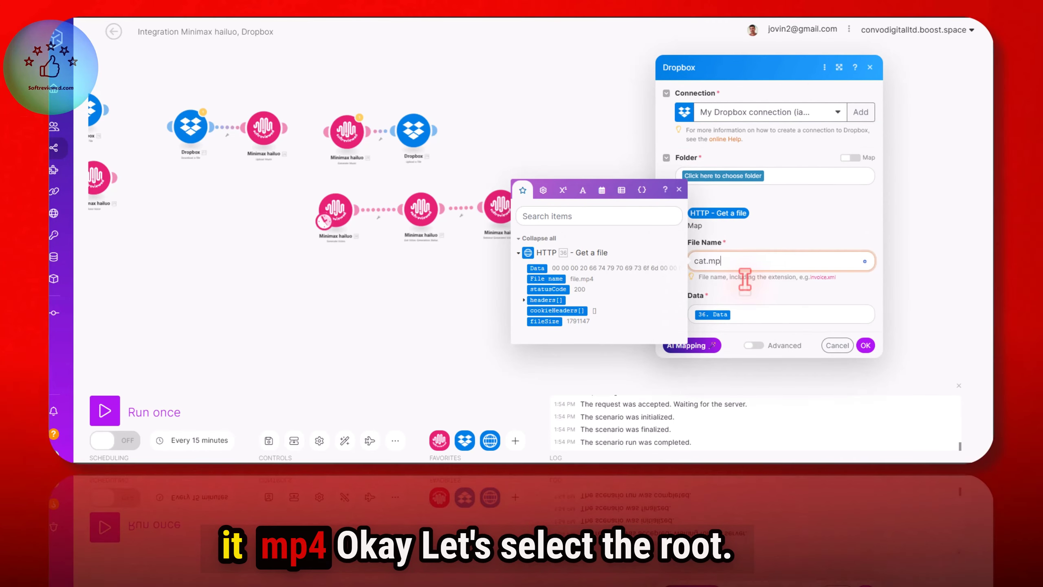
type("4")
left_click(865, 345)
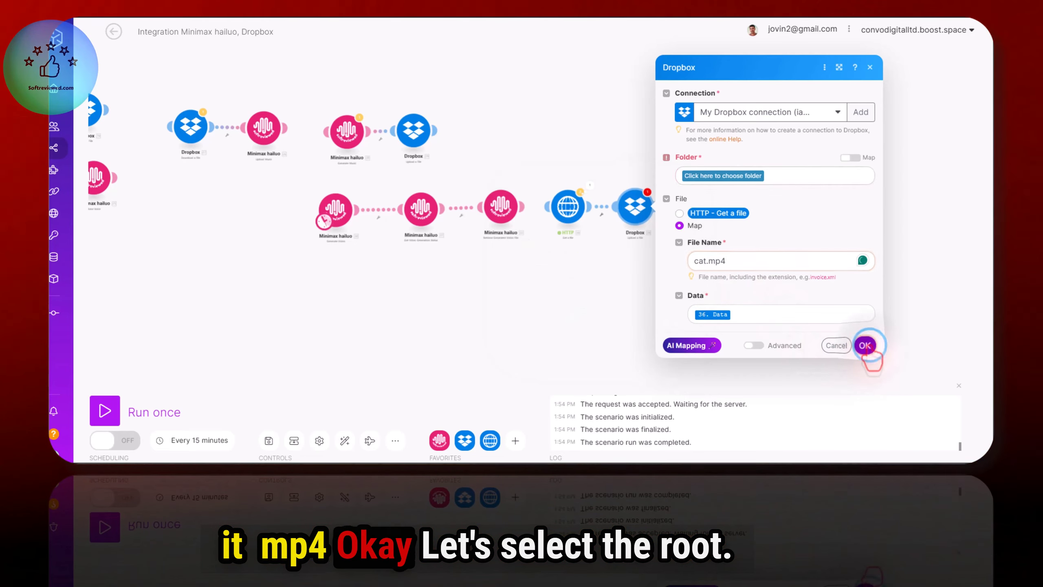
Choose the root folder as the Dropbox upload destination and save the module settings.
left_click(716, 177)
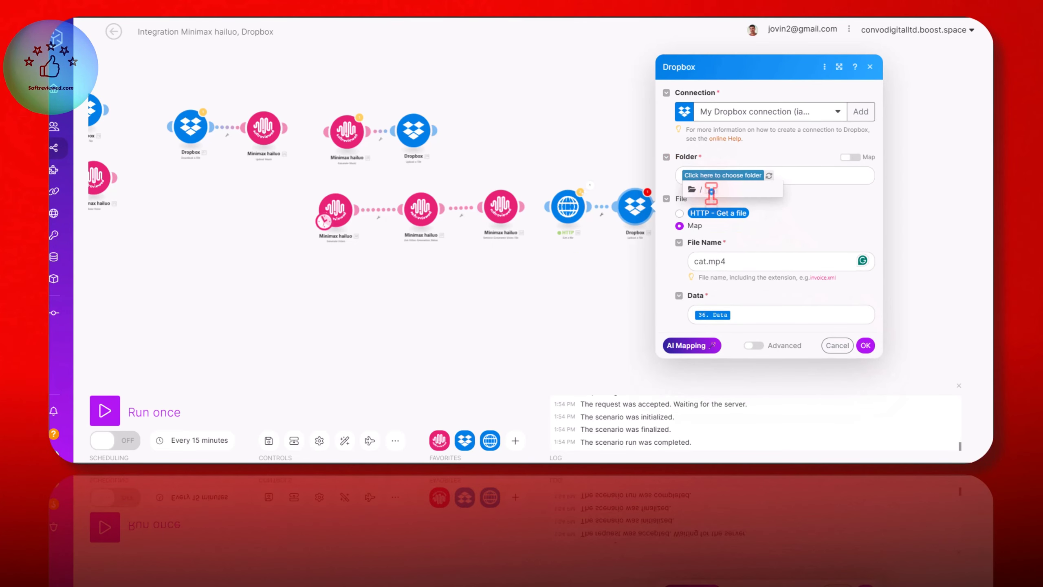
left_click(866, 345)
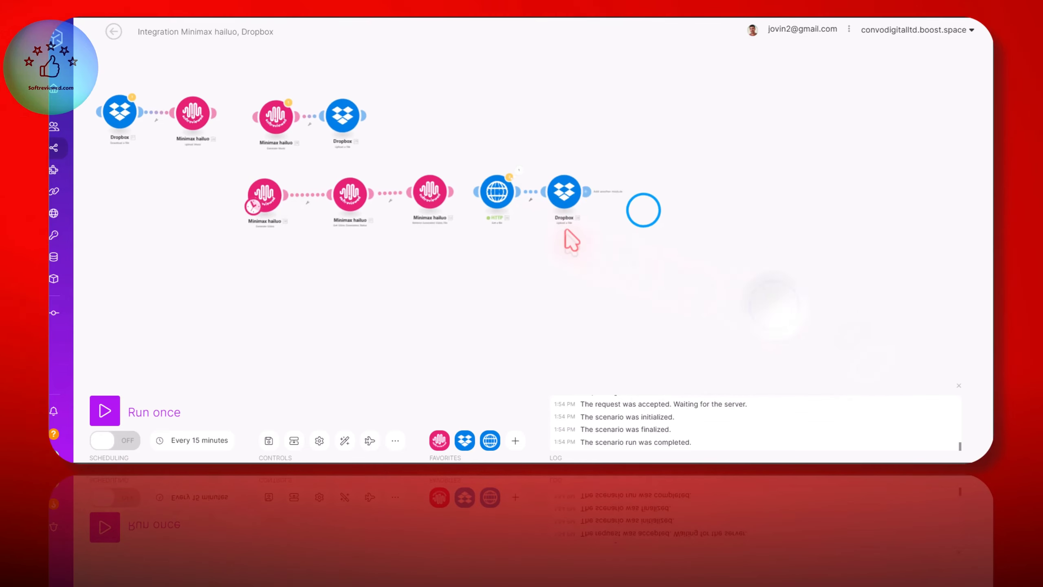
Copy the generated cat video's URL from its browser tab into the HTTP Get a file module's URL and save the settings.
left_click(497, 193)
left_click(642, 210)
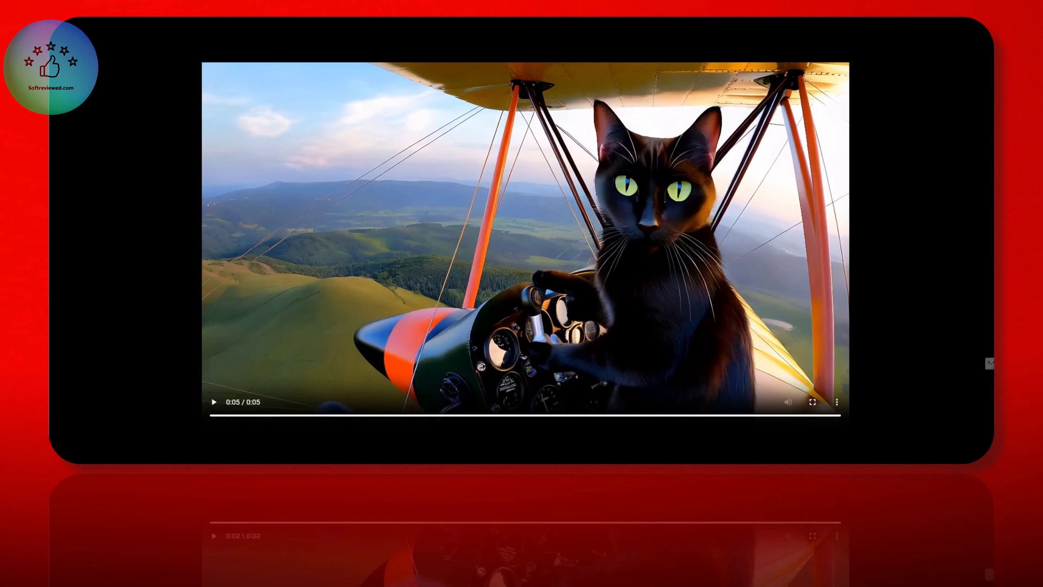
right_click(442, 48)
left_click(442, 51)
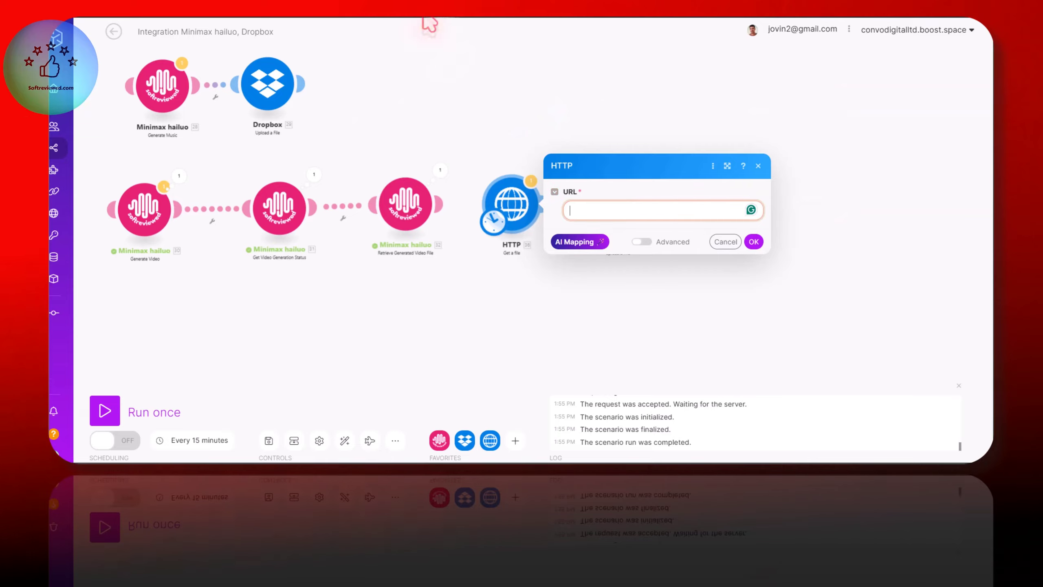
right_click(635, 209)
left_click(658, 306)
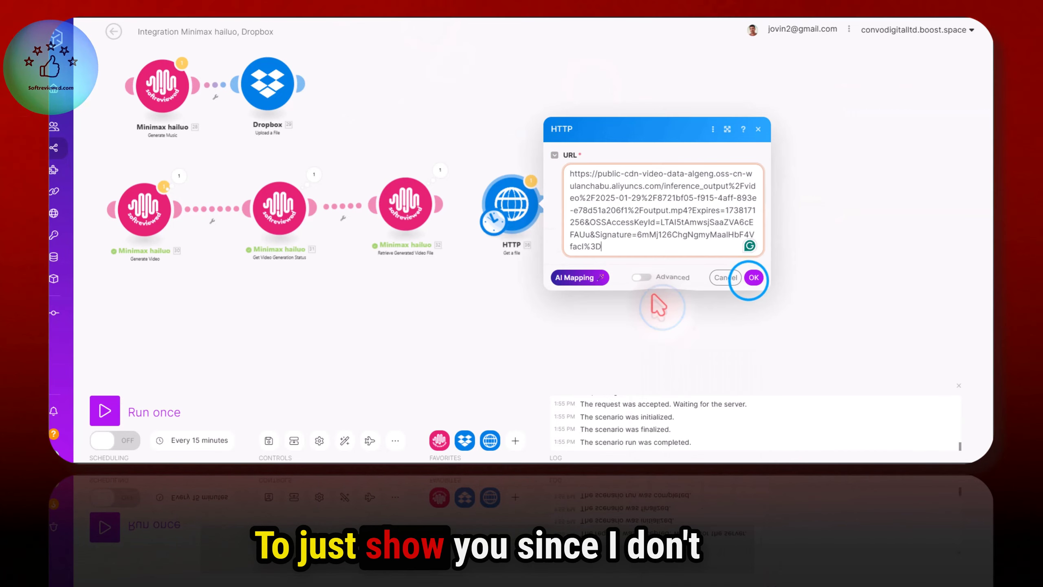
left_click(751, 279)
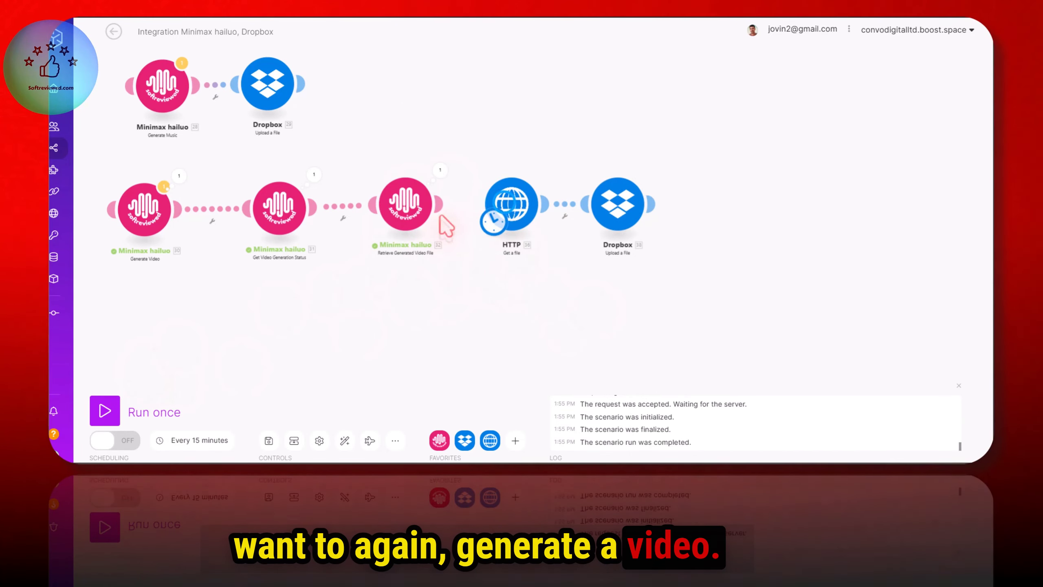
Reopen and confirm the HTTP and Dropbox module settings, and run the scenario once.
left_click(511, 203)
left_click(609, 245)
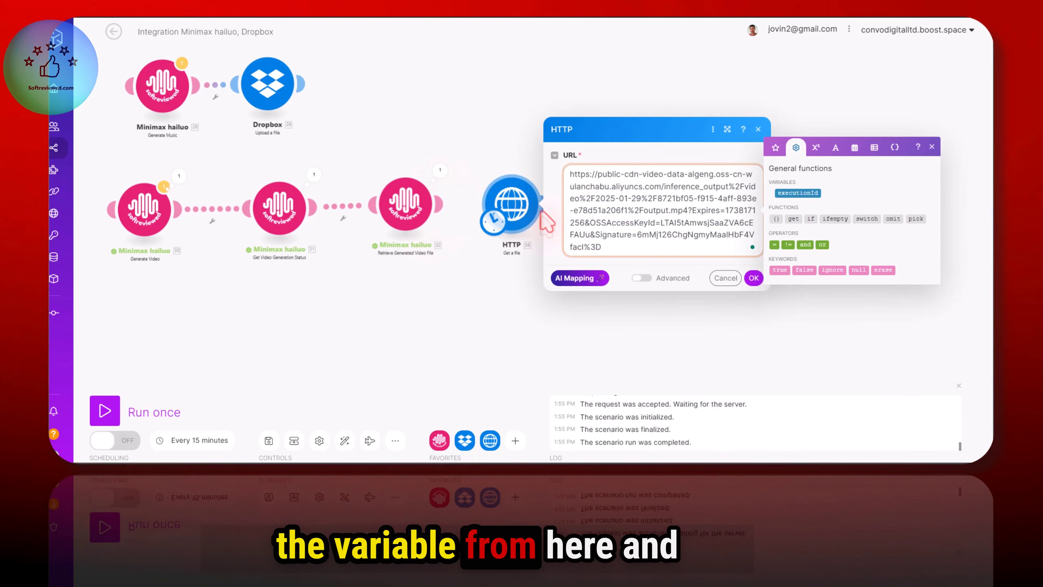
left_click(755, 278)
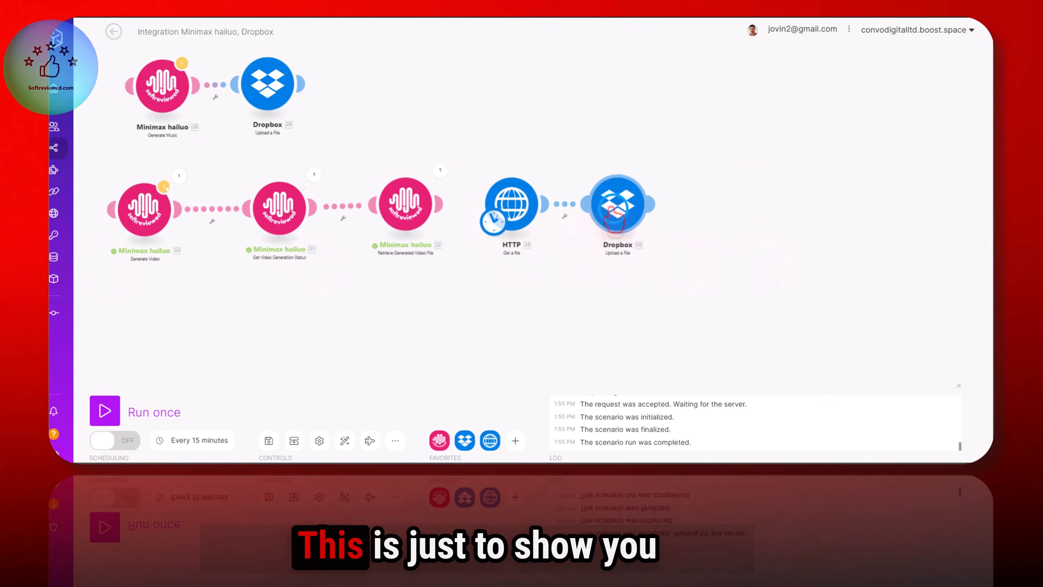
left_click(616, 220)
left_click(858, 345)
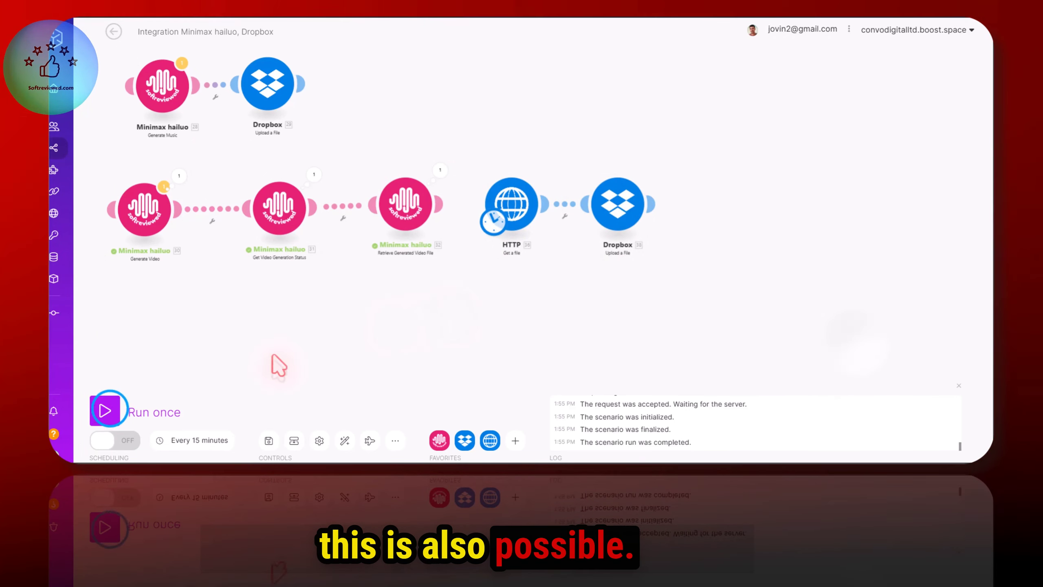
left_click(105, 411)
left_click_drag(592, 367, 355, 315)
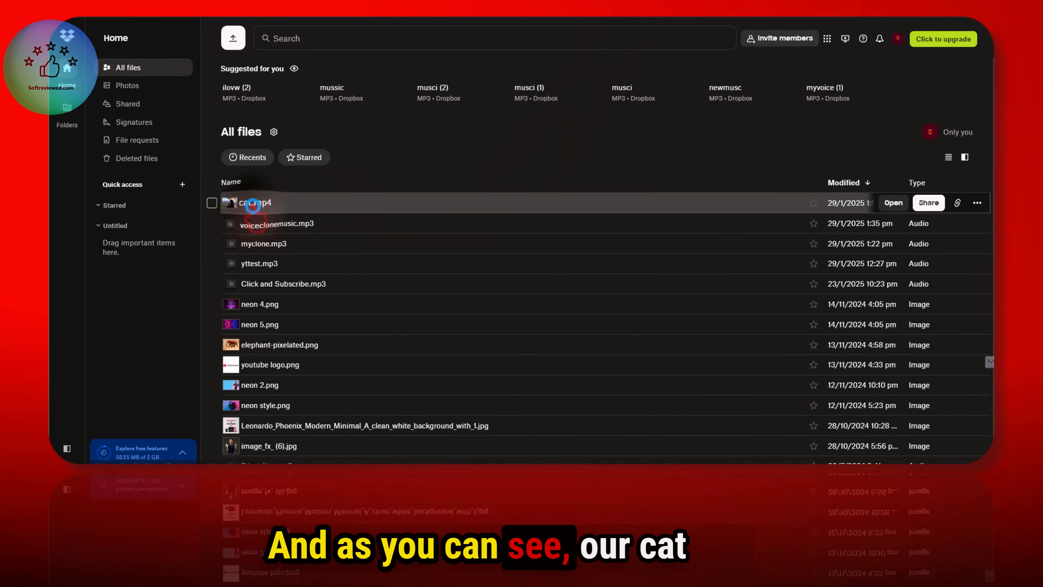
Switch to Dropbox, open the uploaded cat.mp4 and play it.
left_click(253, 203)
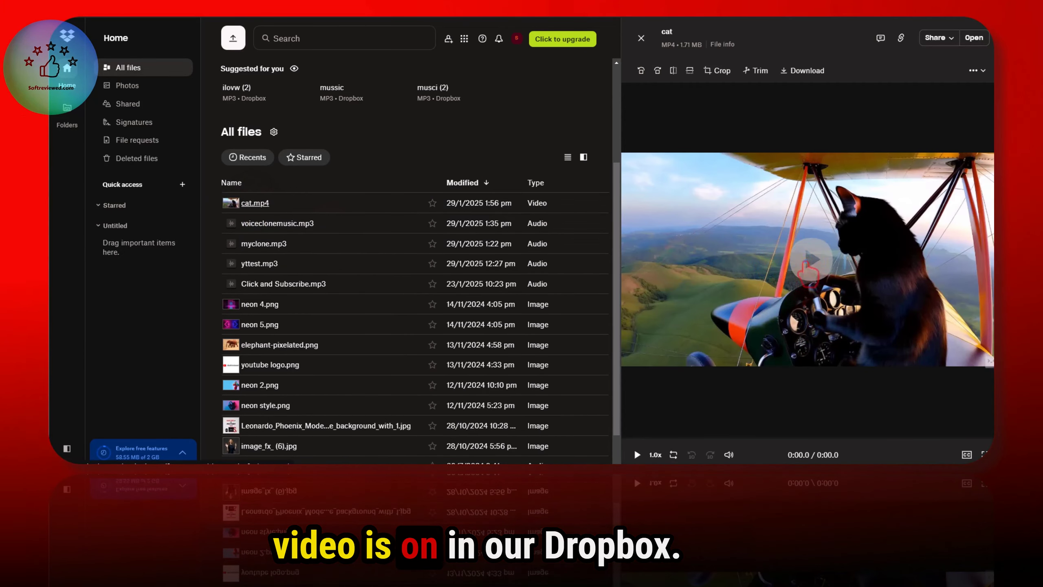
left_click(805, 266)
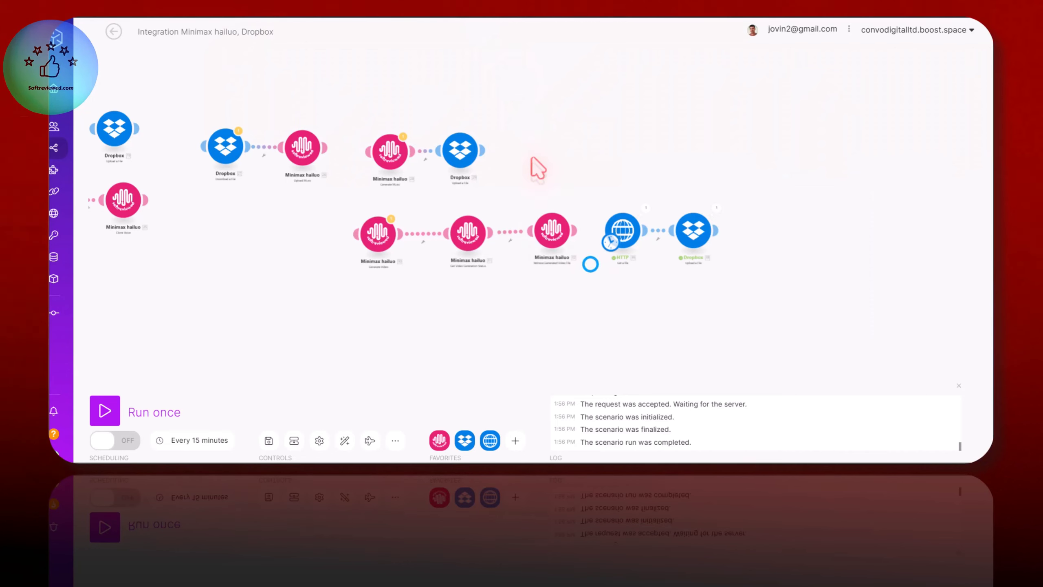
Set the Minimax Generate Video module's generation type to Image to Video and review the first frame image requirements.
scroll(589, 276, "up", 3)
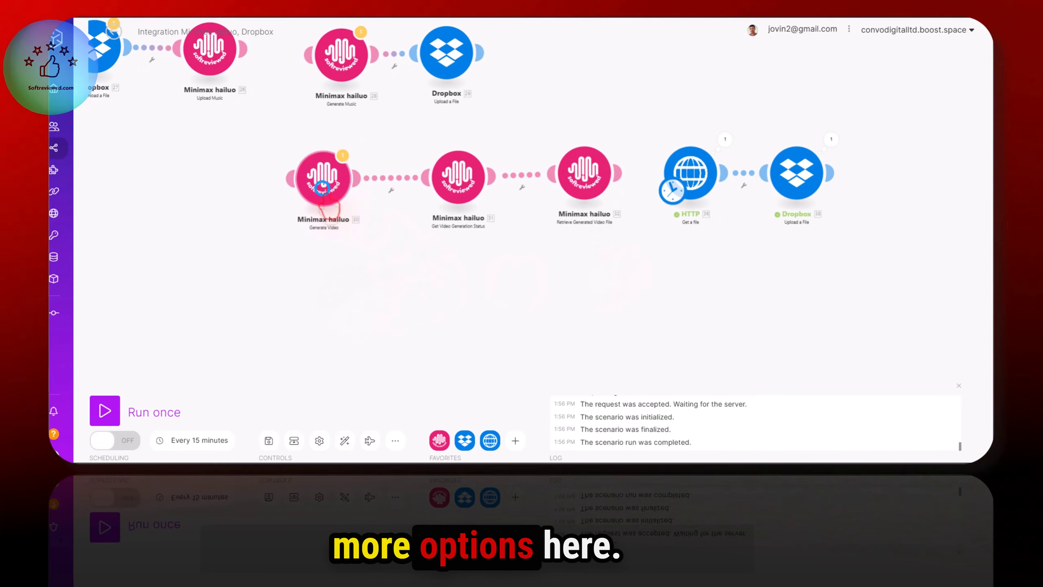
left_click(322, 188)
left_click(331, 184)
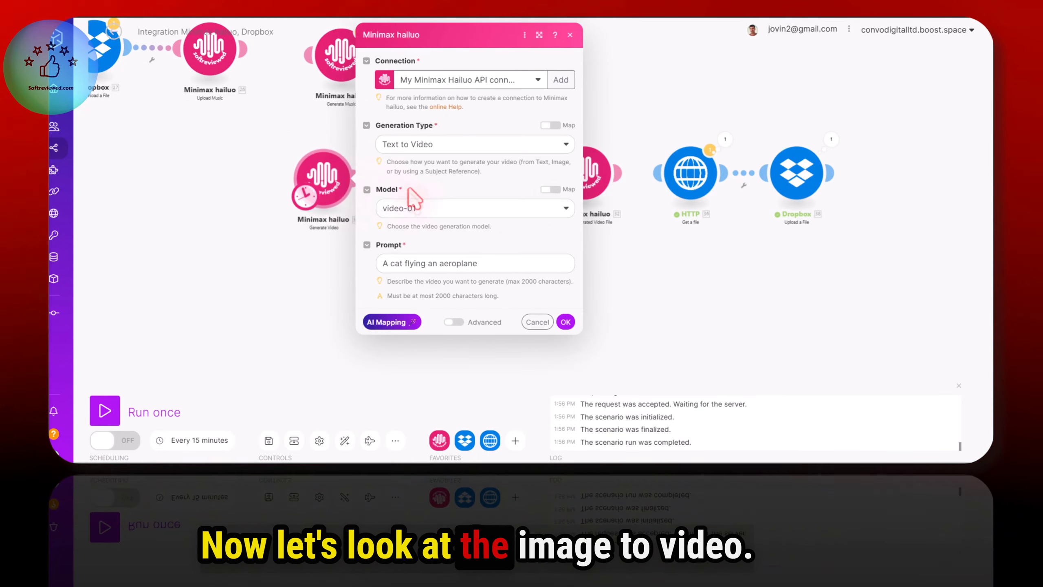
left_click(431, 144)
left_click(431, 180)
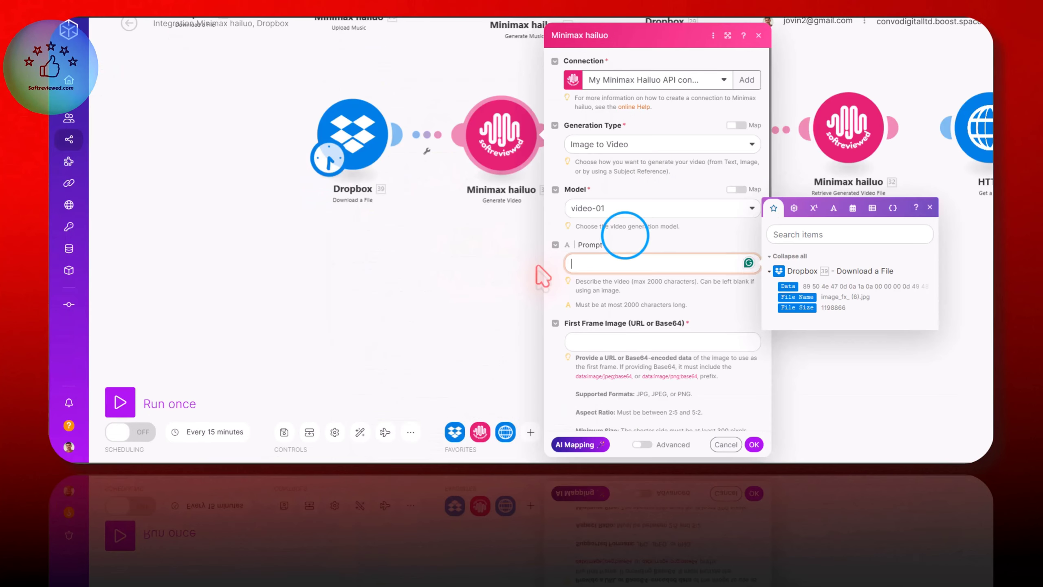
left_click(626, 237)
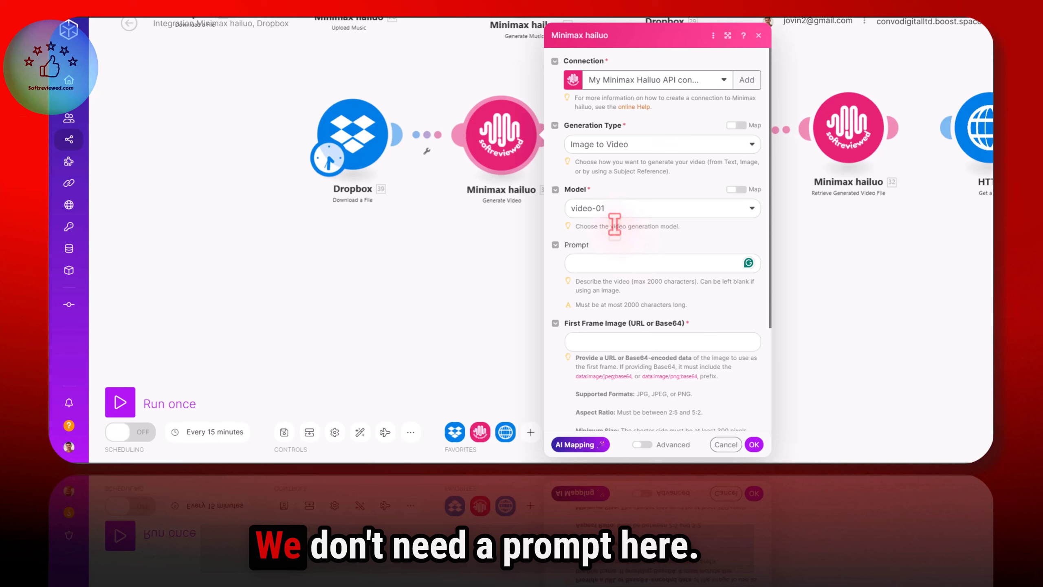
scroll(666, 272, "down", 3)
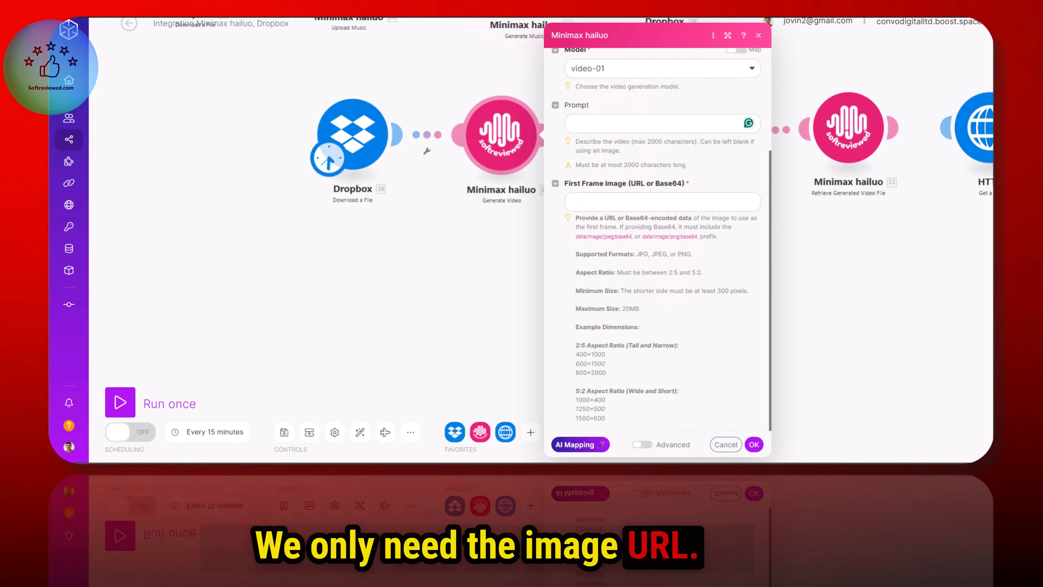
Search Google Images for mr bean in a new browser tab and filter the results to Creative Commons licenses.
key("ctrl+t")
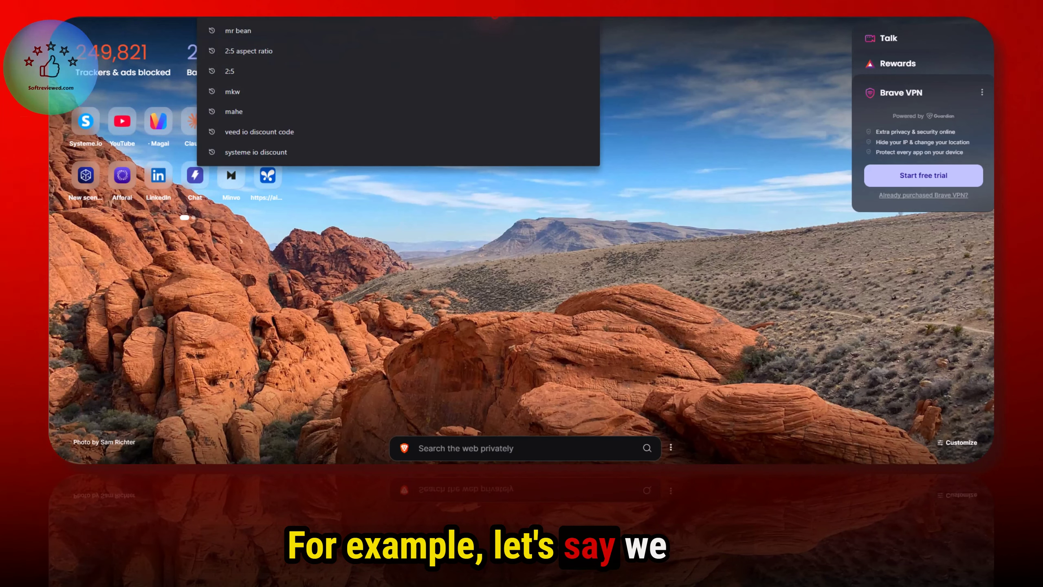
key("Down")
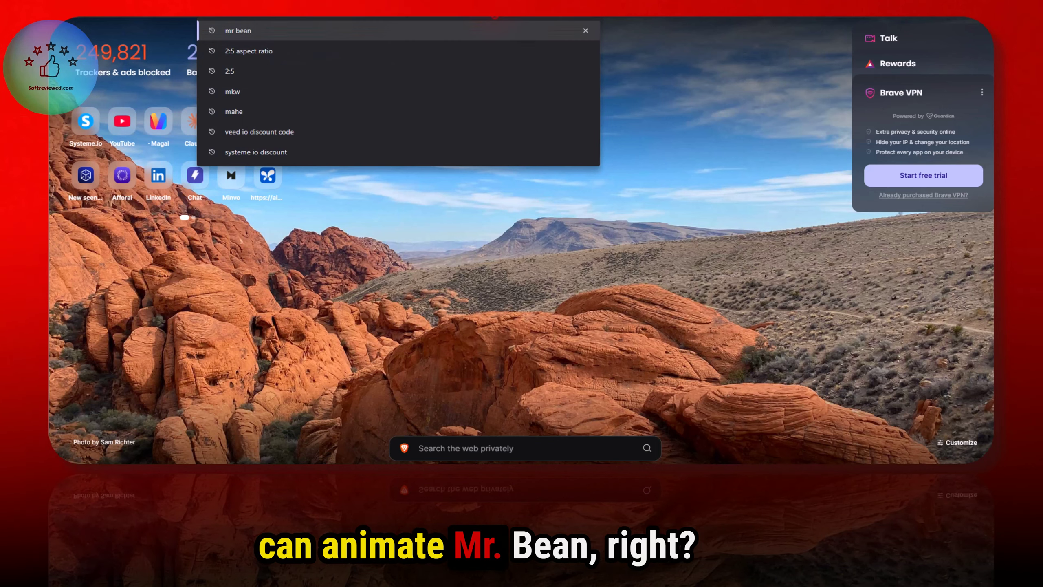
key("Return")
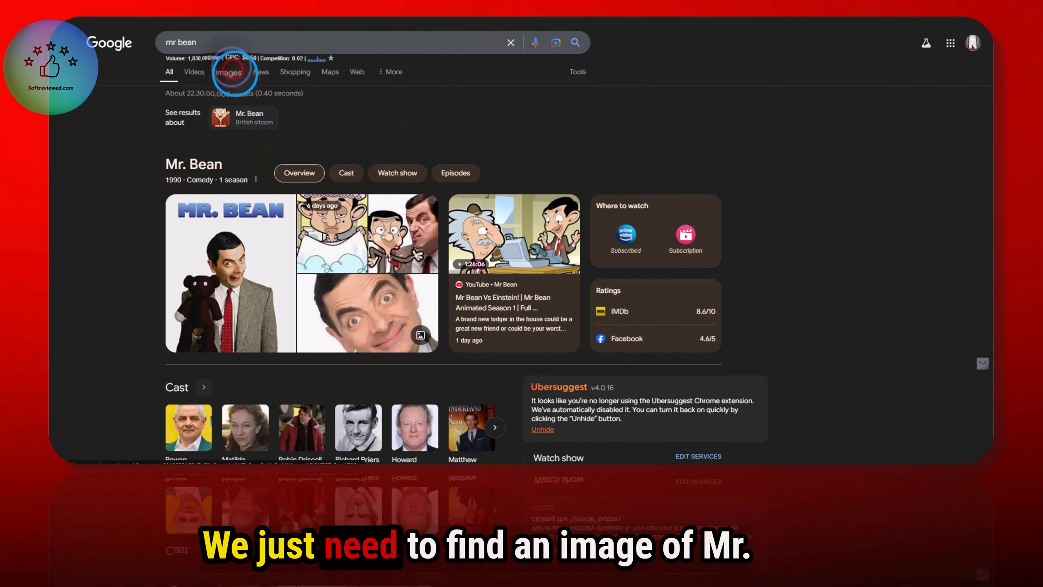
left_click(232, 73)
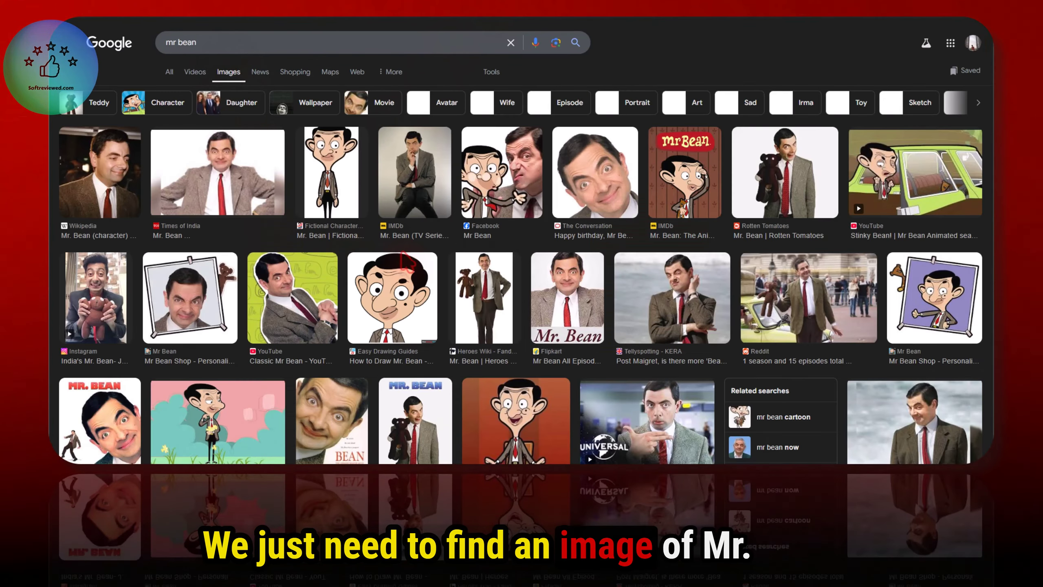
left_click(389, 72)
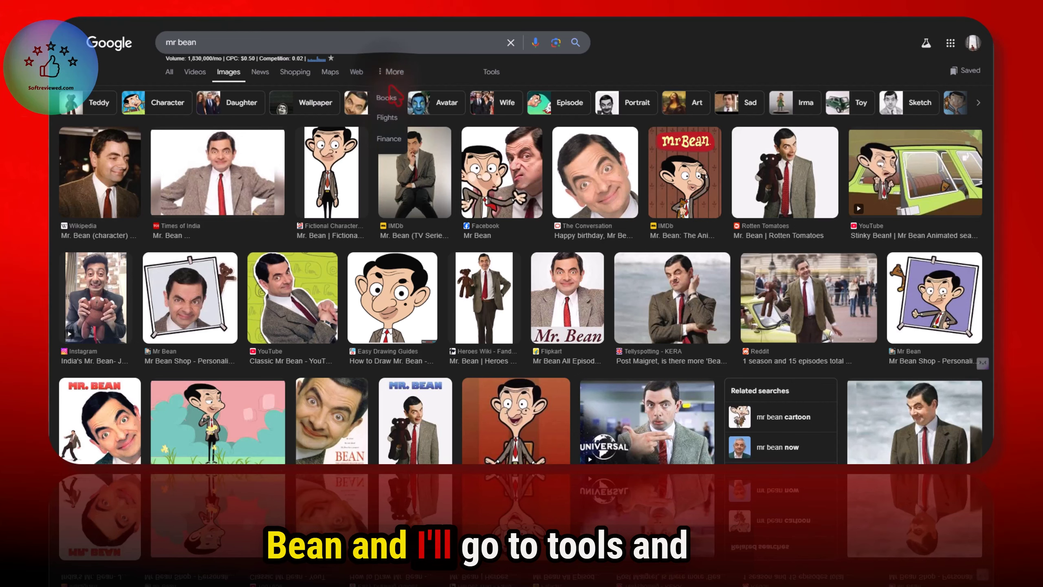
left_click(490, 73)
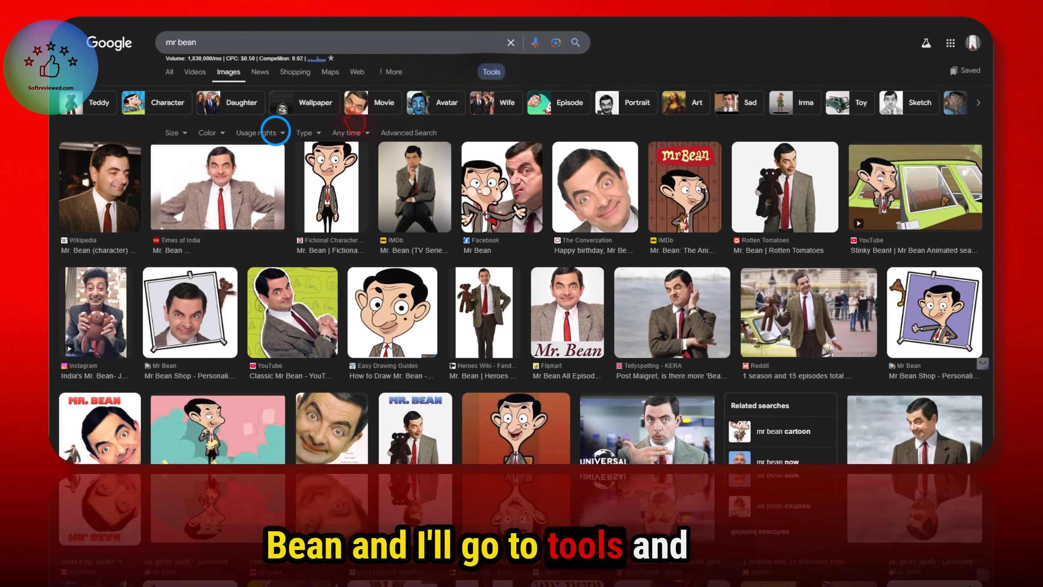
left_click(278, 136)
left_click(324, 163)
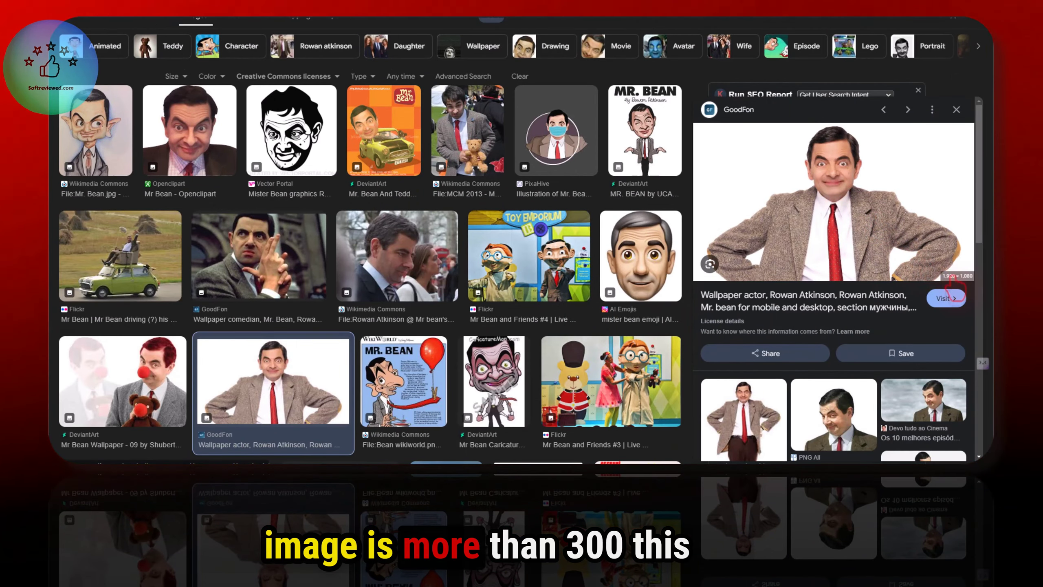
Open the GoodFon Mr. Bean wallpaper's source page, bring up the full-size 1920x1080 original, and copy its image URL.
right_click(963, 286)
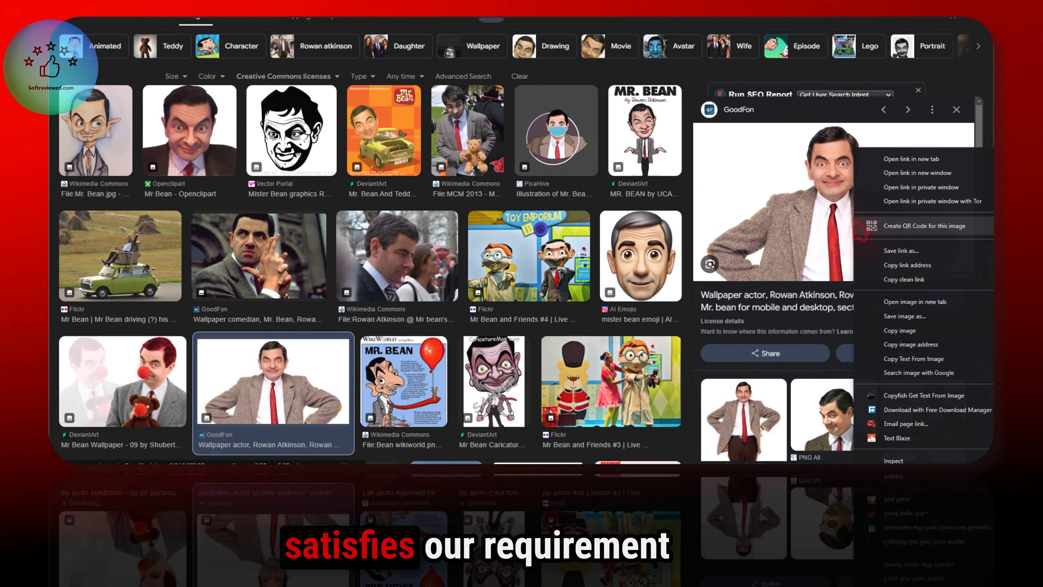
left_click(891, 159)
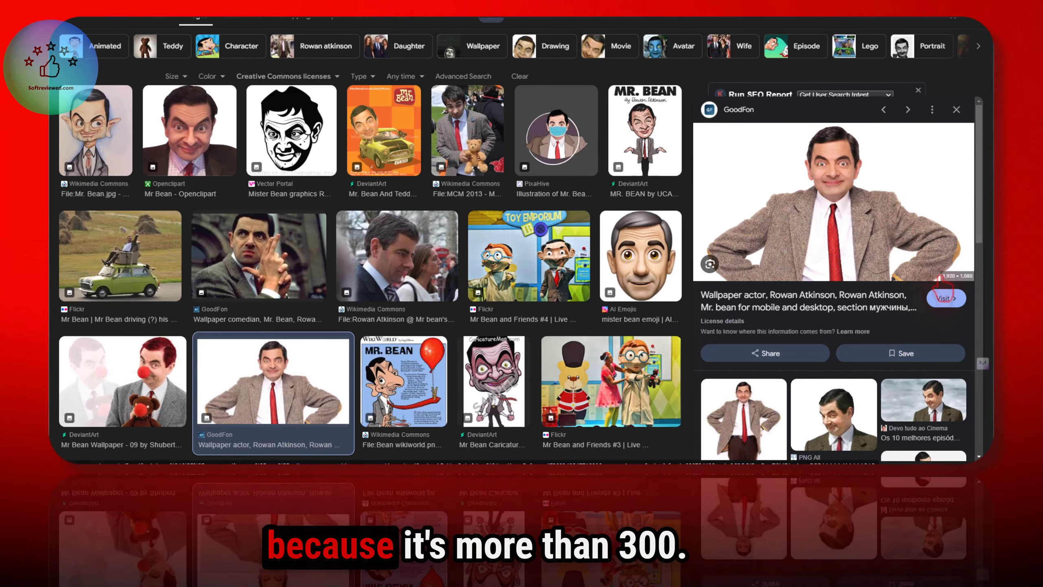
left_click(833, 124)
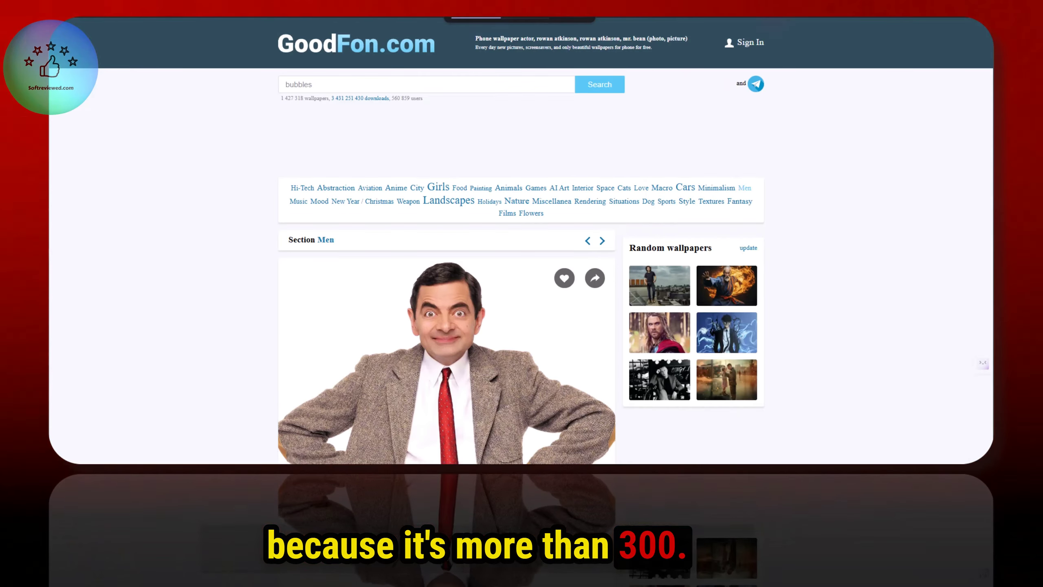
right_click(458, 327)
left_click(521, 4)
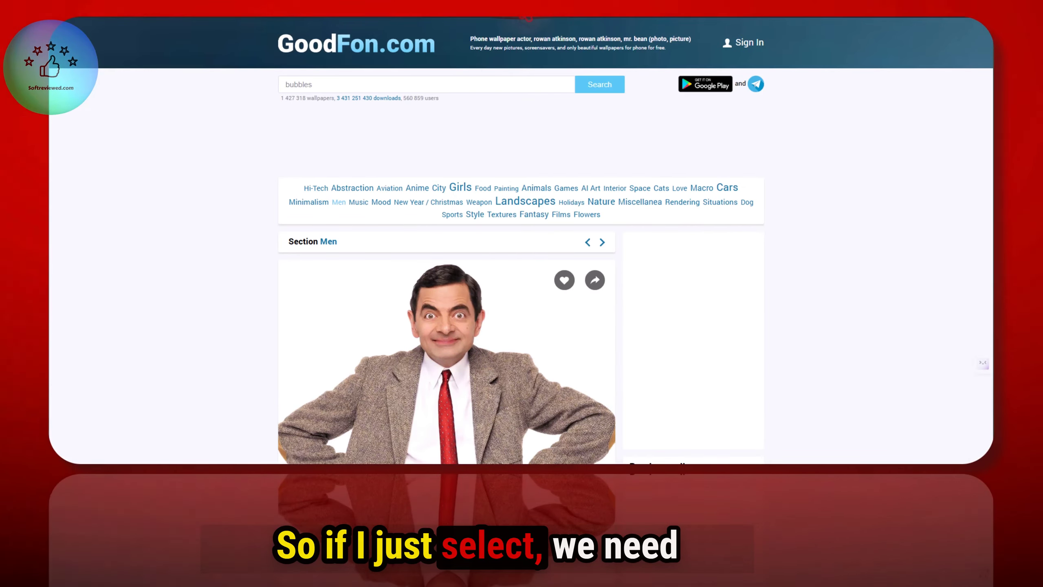
right_click(536, 250)
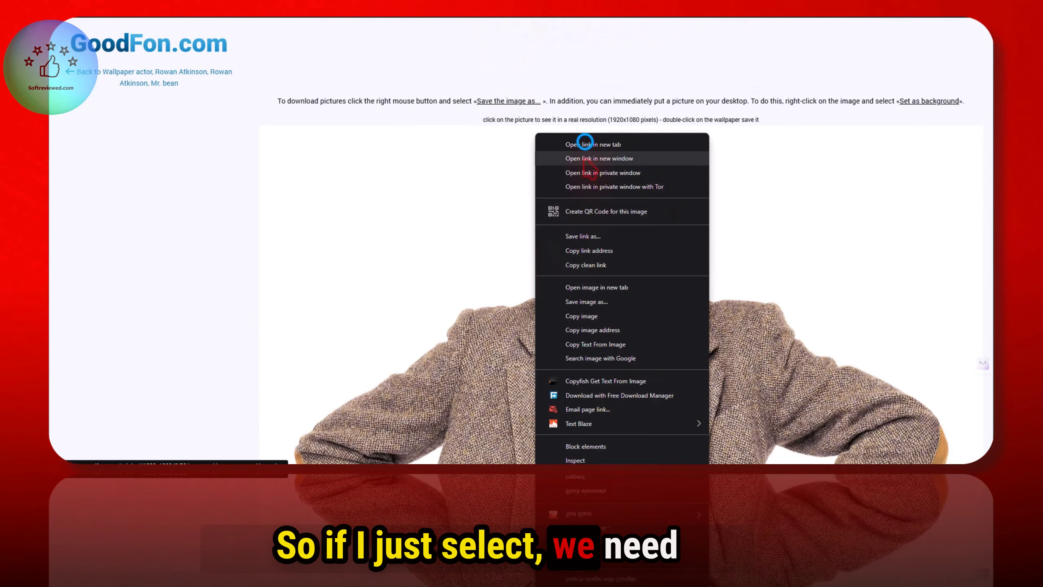
left_click(584, 158)
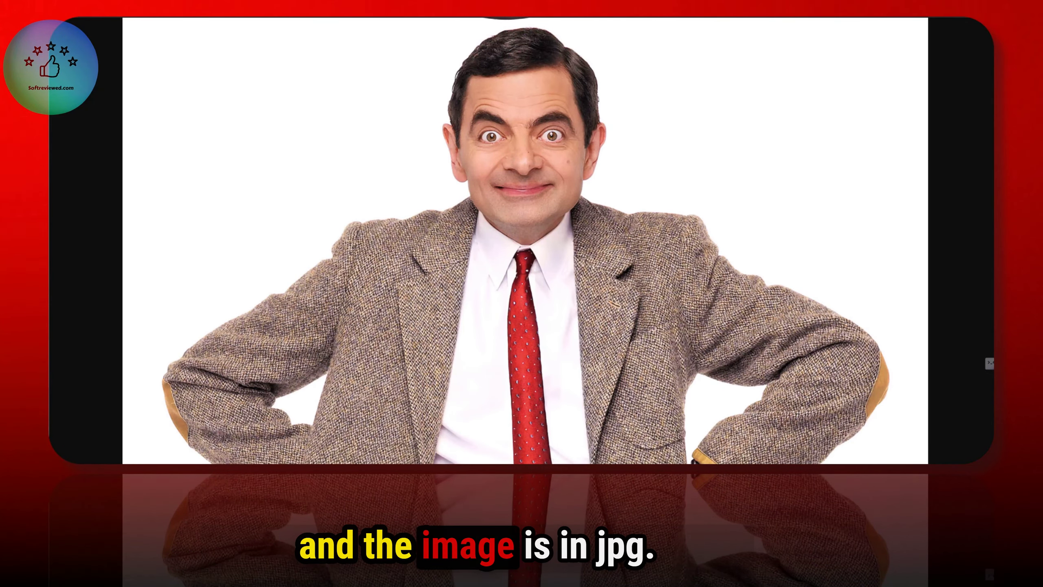
right_click(507, 16)
left_click(564, 57)
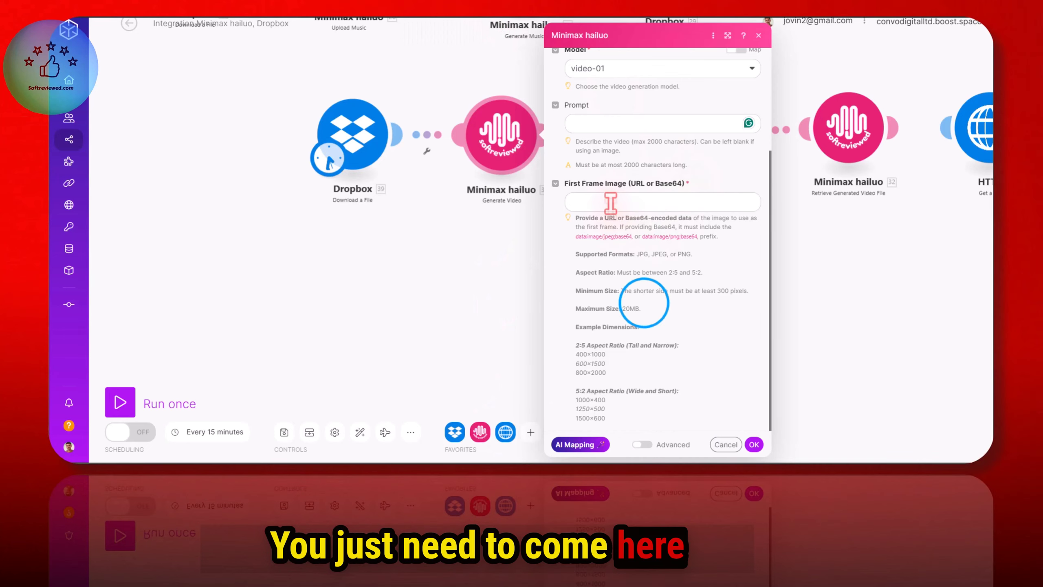
Save the Generate Video module with the copied image URL as its first frame image, and reopen its settings for review.
right_click(610, 202)
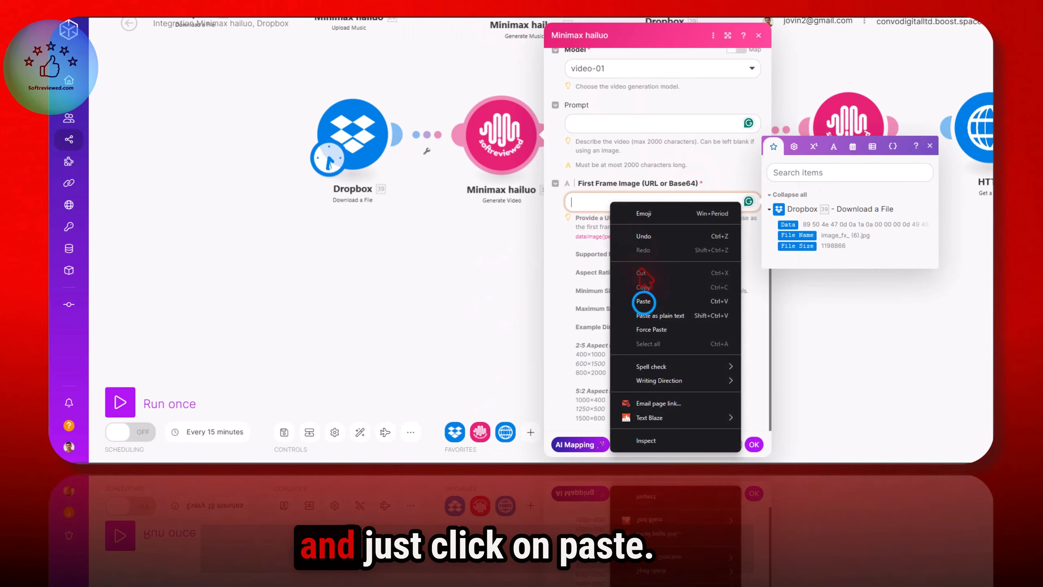
left_click(642, 298)
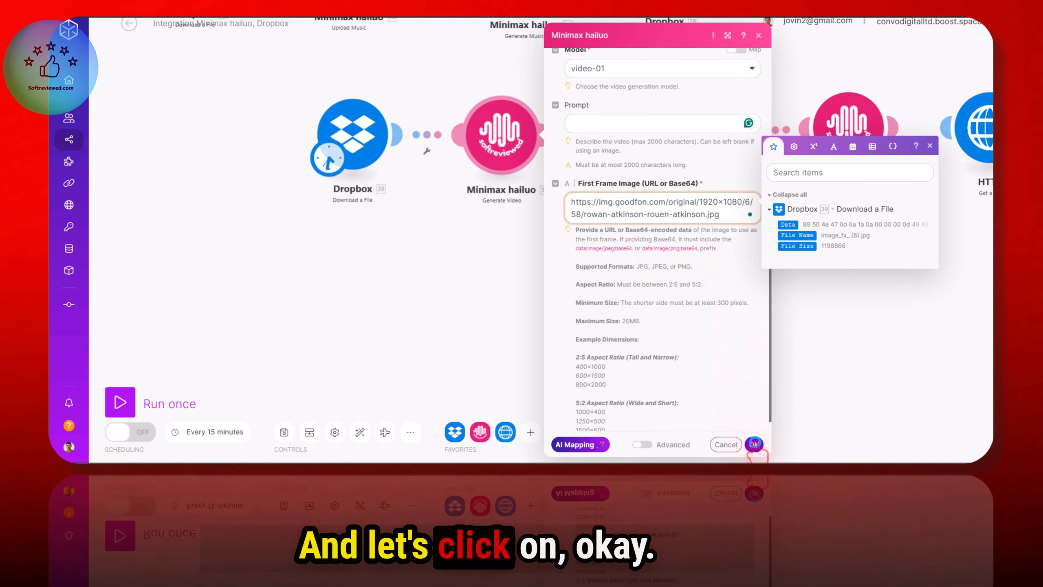
left_click(754, 444)
right_click(507, 157)
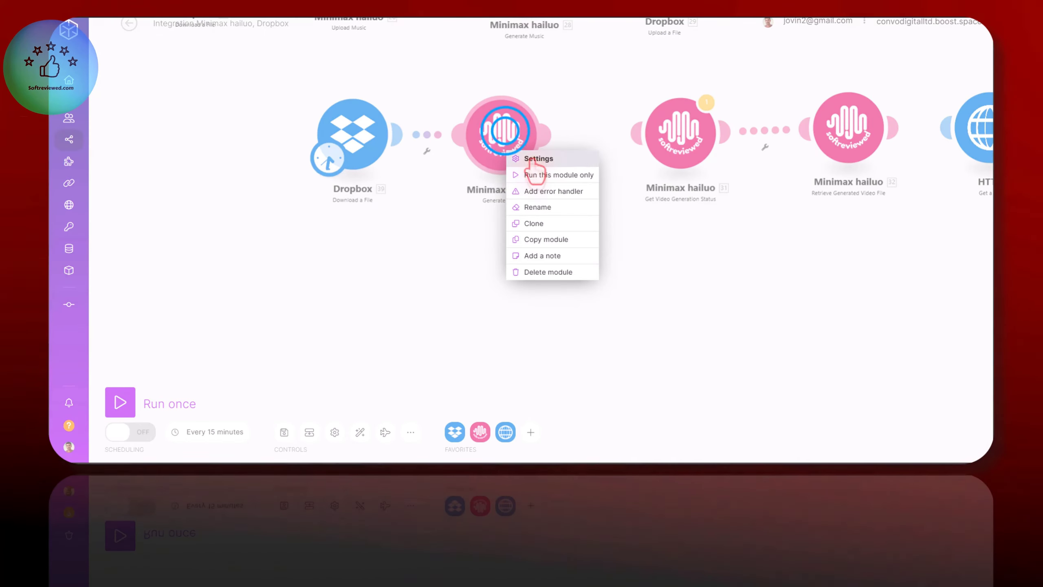
left_click(503, 140)
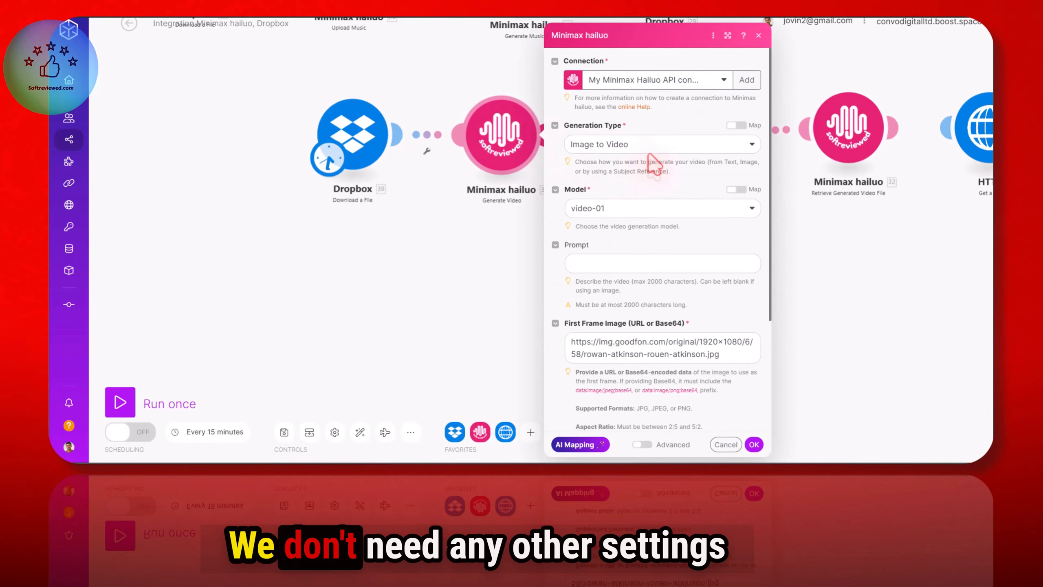
Review and confirm the Generate Video module's image-to-video settings, and run only that module.
scroll(653, 254, "down", 4)
scroll(657, 177, "up", 4)
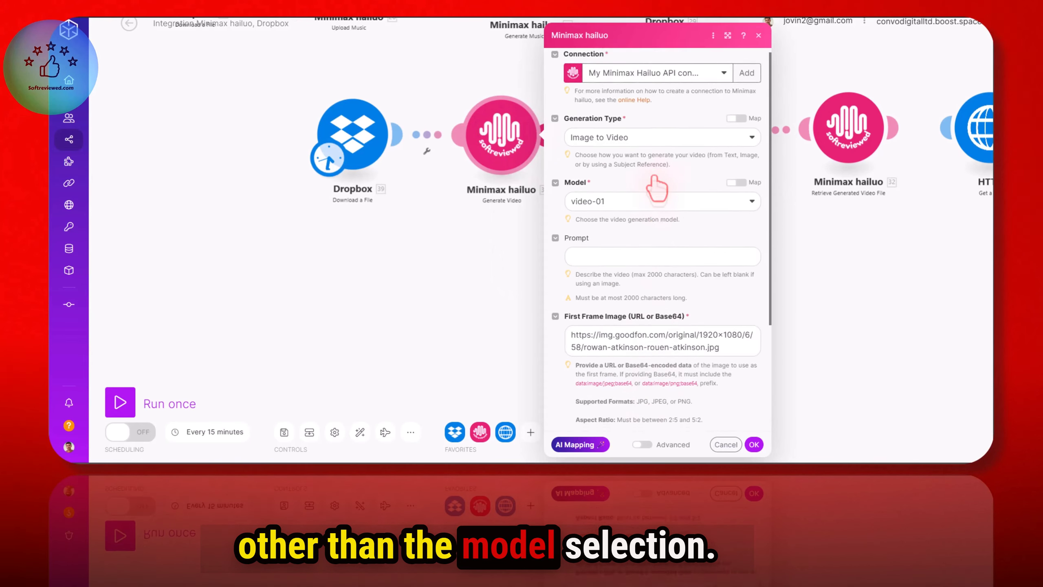
scroll(657, 201, "down", 4)
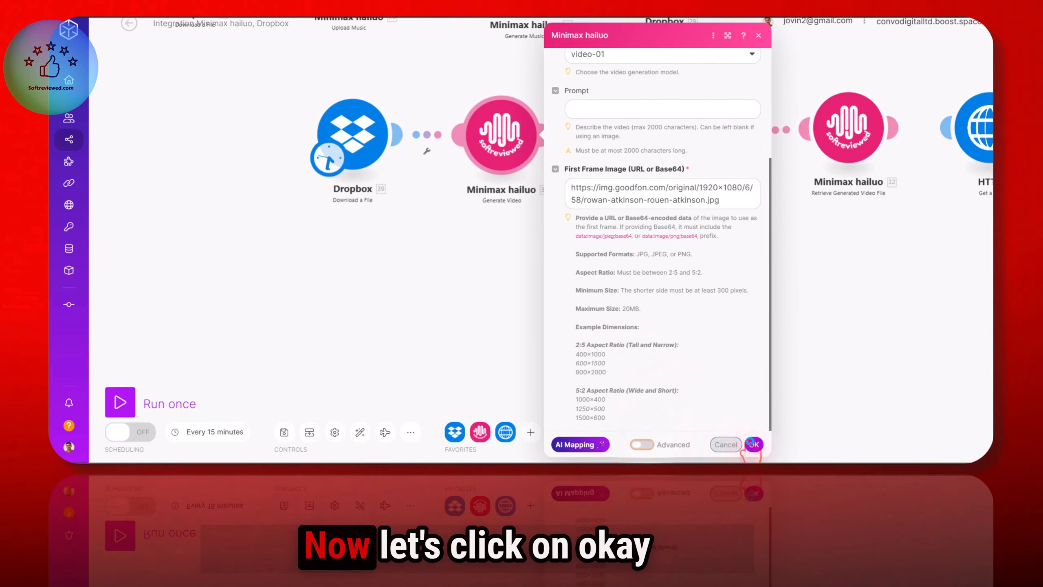
left_click(754, 444)
right_click(500, 145)
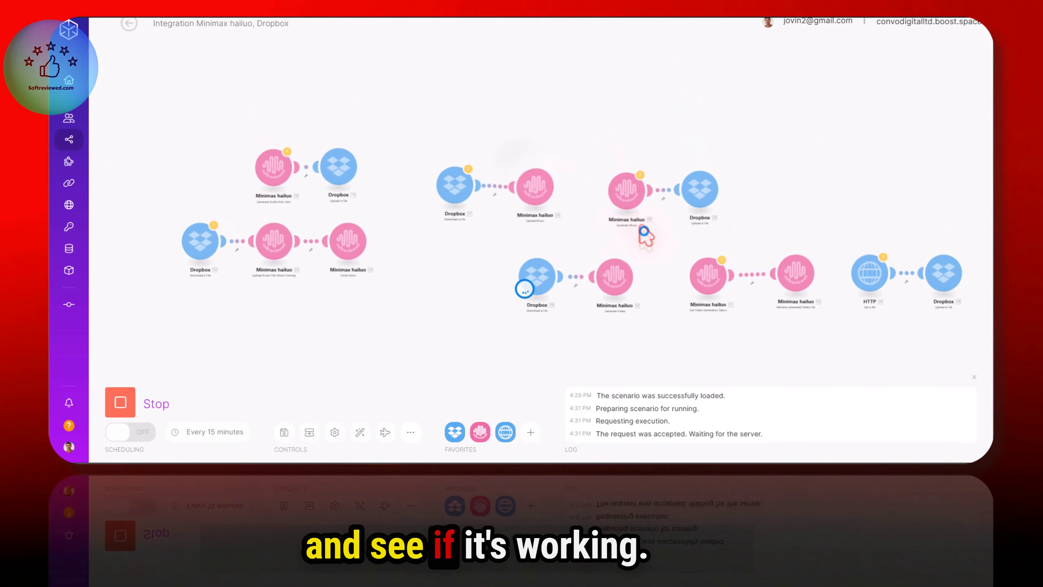
Expand the full response in the Generate Video module's output and copy the generated task ID.
scroll(498, 242, "up", 3)
left_click(557, 210)
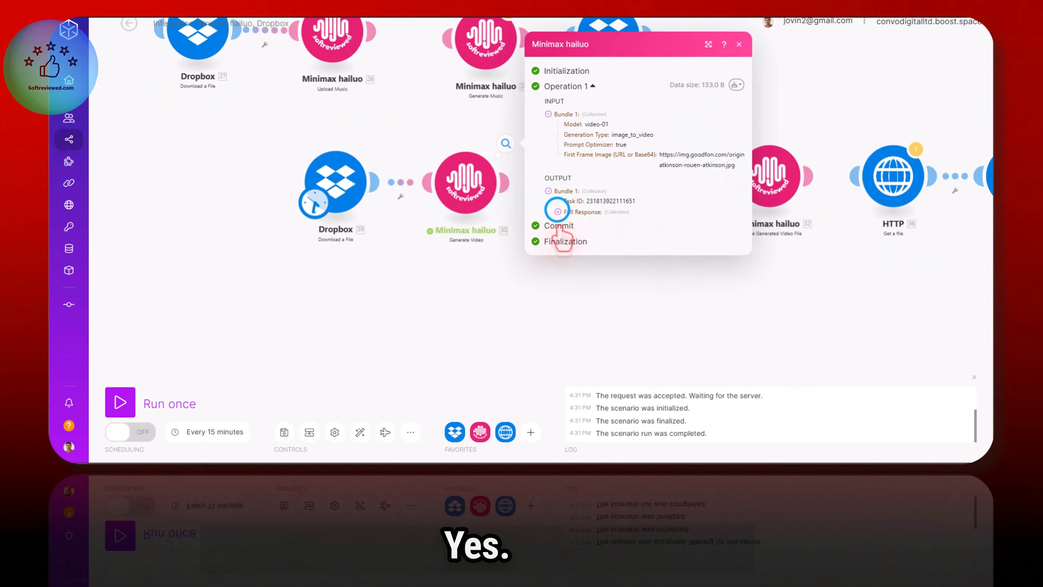
left_click(568, 224)
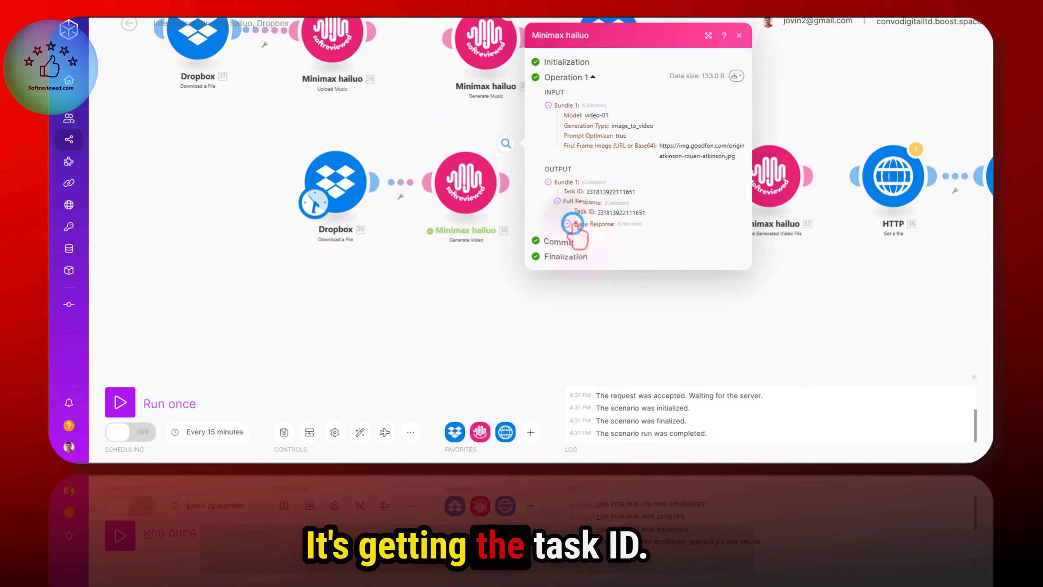
left_click_drag(596, 212, 614, 217)
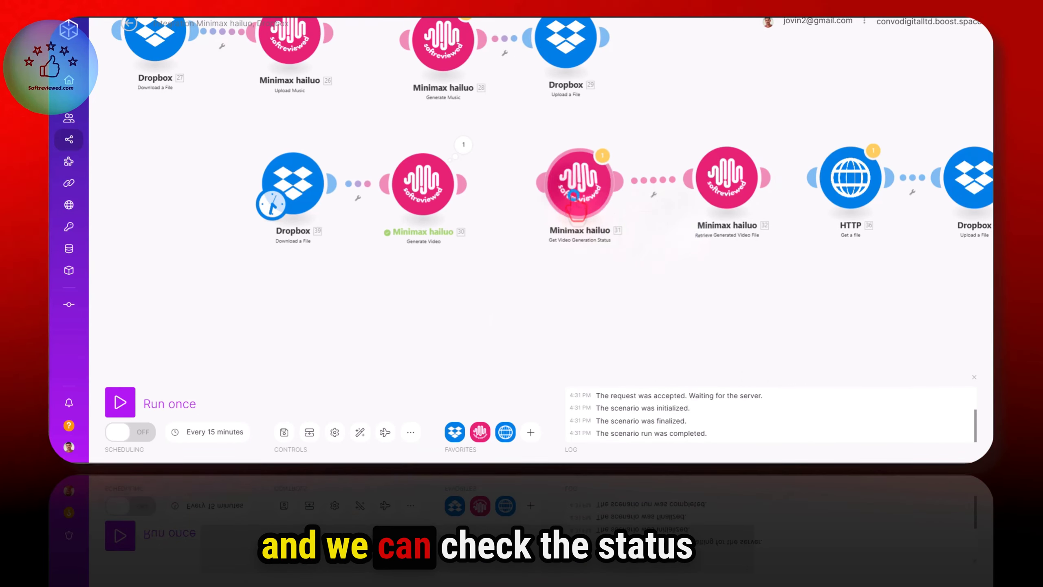
Replace the Task ID in the Get Video Generation Status module with the copied one and save the module.
left_click(542, 234)
left_click(744, 225)
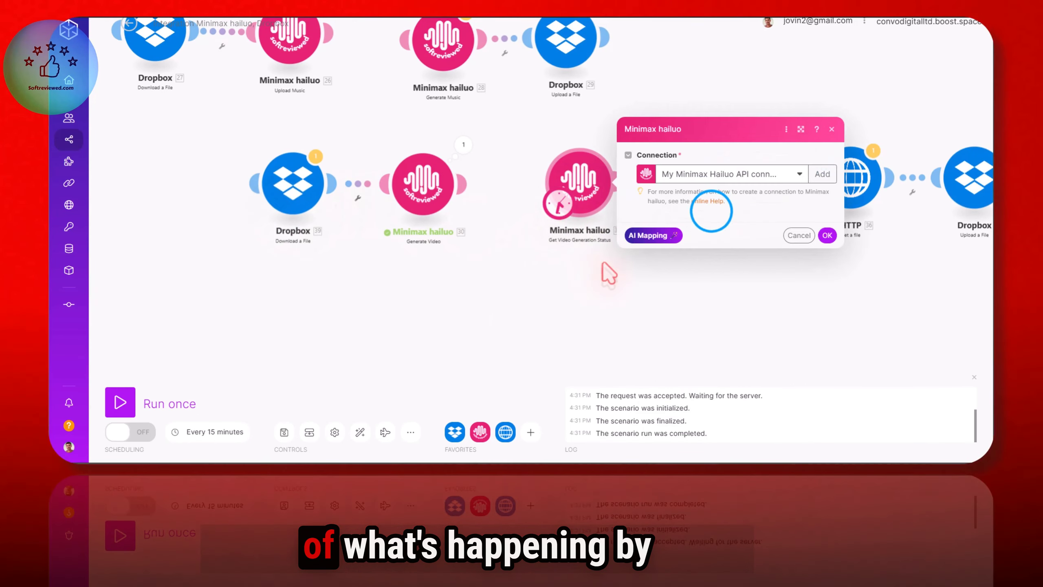
double_click(698, 210)
right_click(698, 210)
left_click(759, 170)
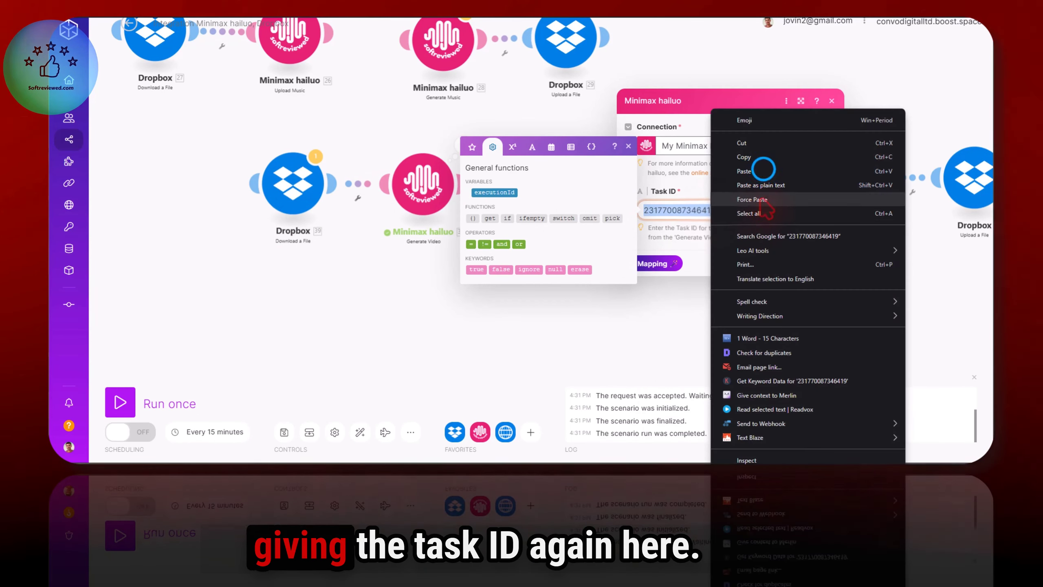
left_click(827, 263)
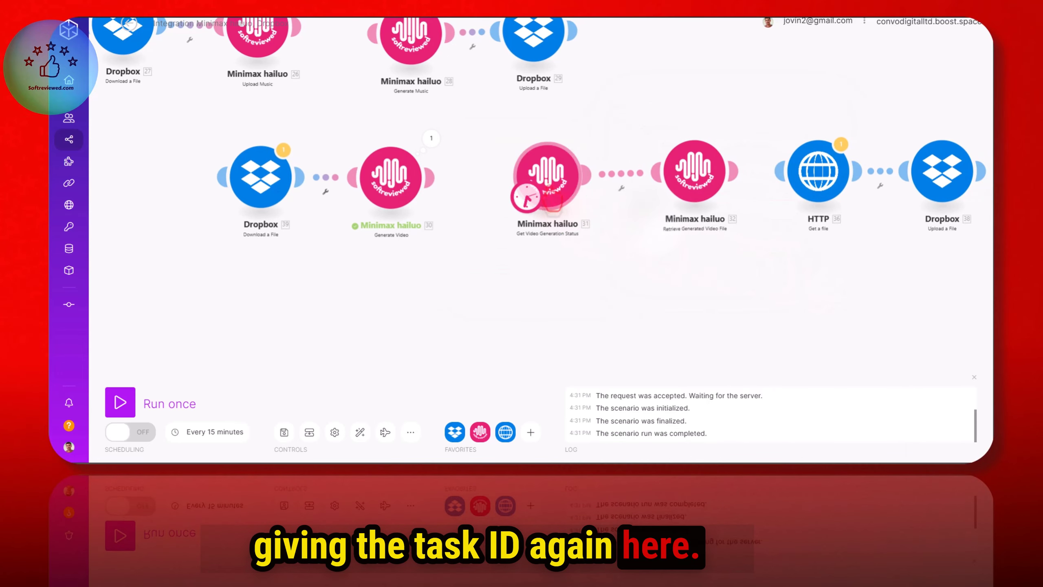
Run only the Get Video Generation Status module and repeat the run to recheck the video's progress.
right_click(573, 217)
left_click(573, 218)
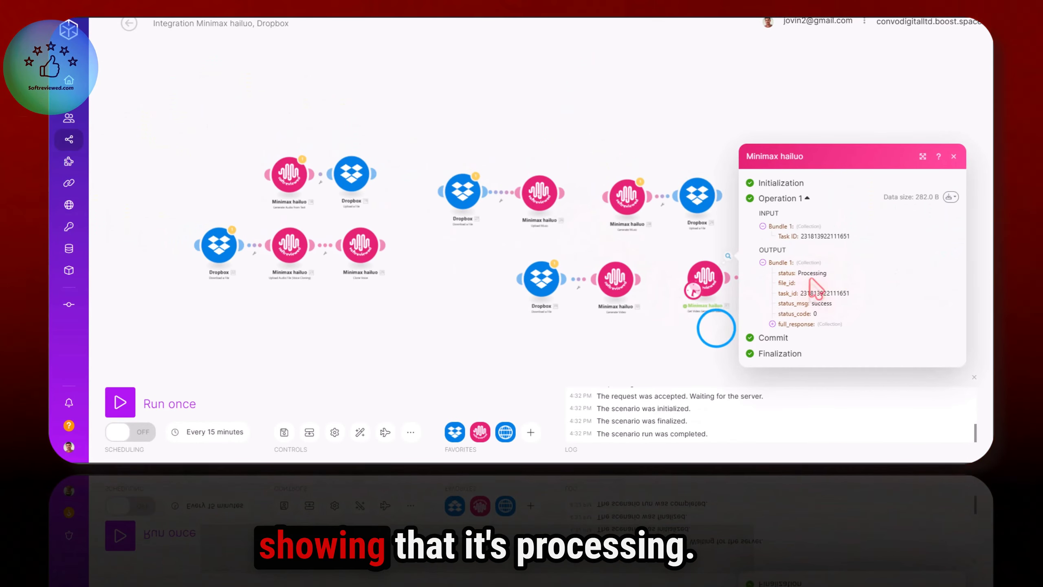
left_click_drag(712, 324, 563, 300)
left_click(562, 300)
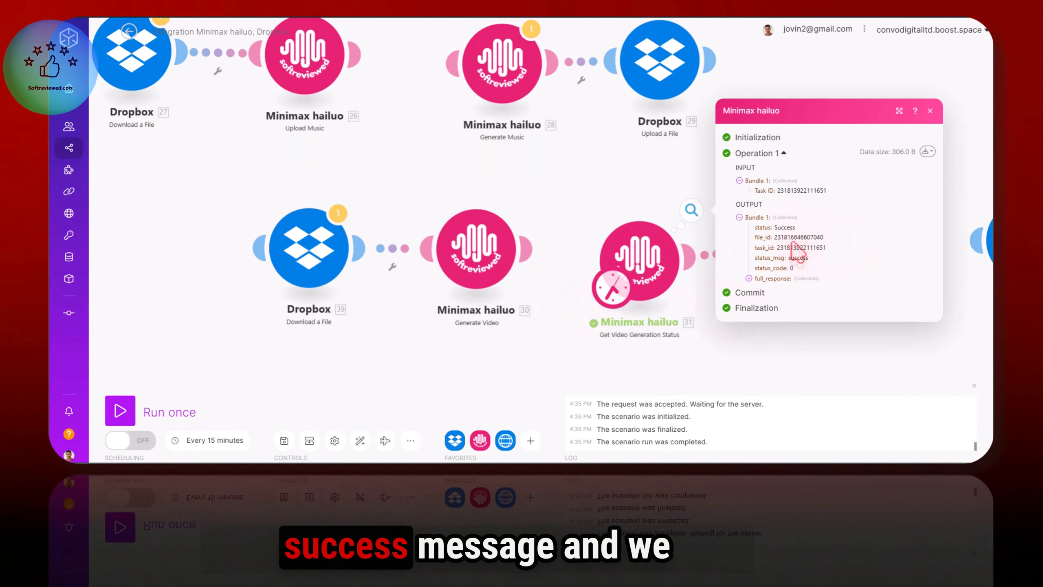
Copy the file_id from the status output and save it as the File ID of the Retrieve Generated Video File module.
left_click_drag(774, 237, 815, 237)
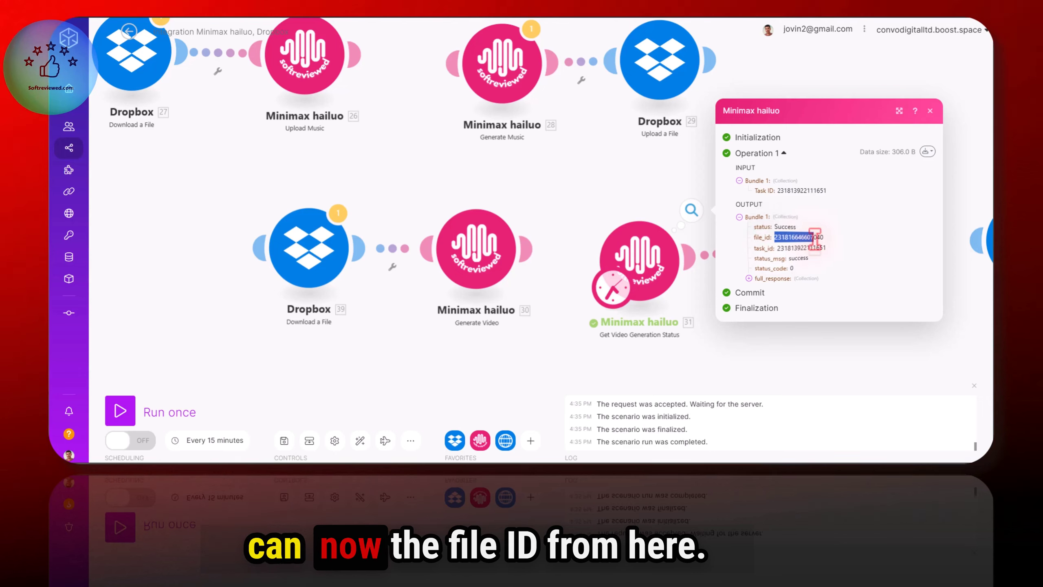
right_click(822, 237)
left_click(842, 247)
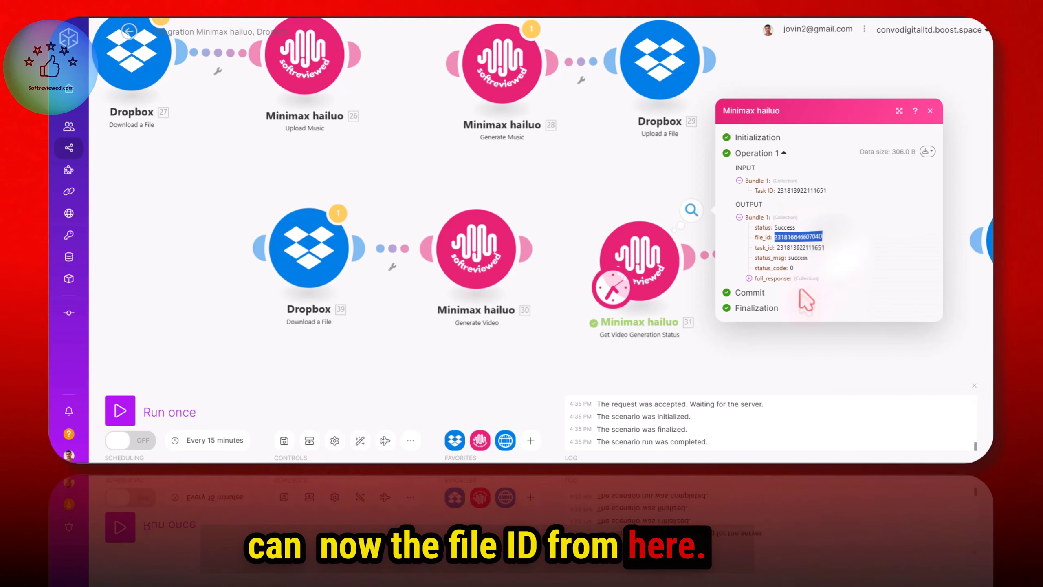
left_click(784, 332)
left_click(853, 280)
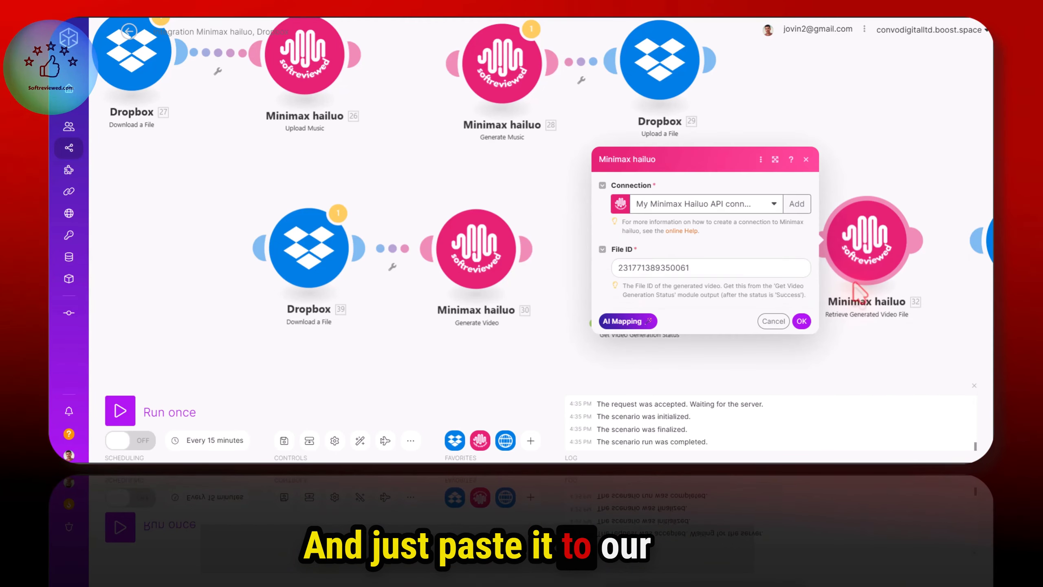
double_click(694, 268)
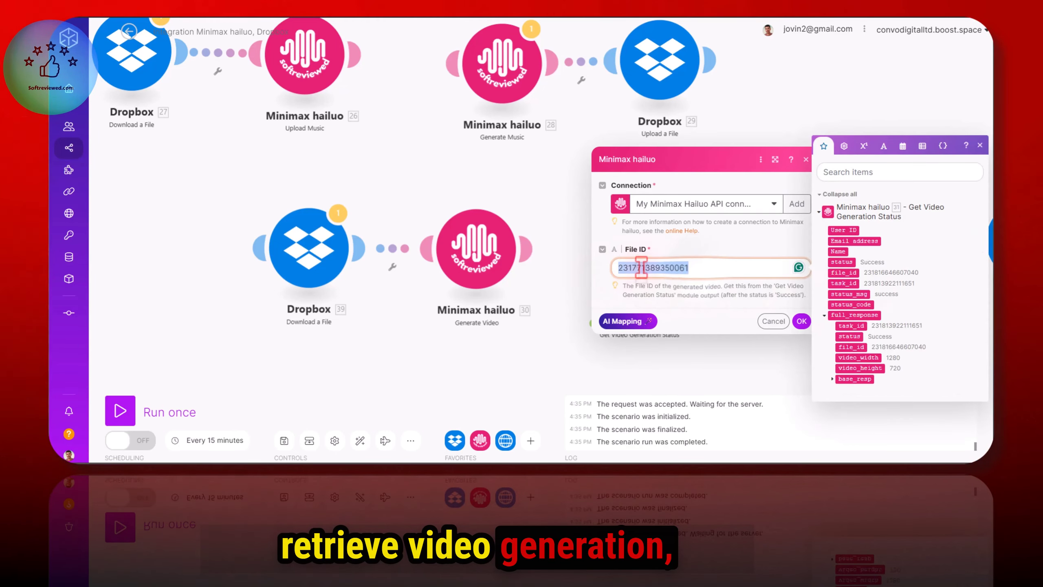
right_click(642, 267)
left_click(698, 169)
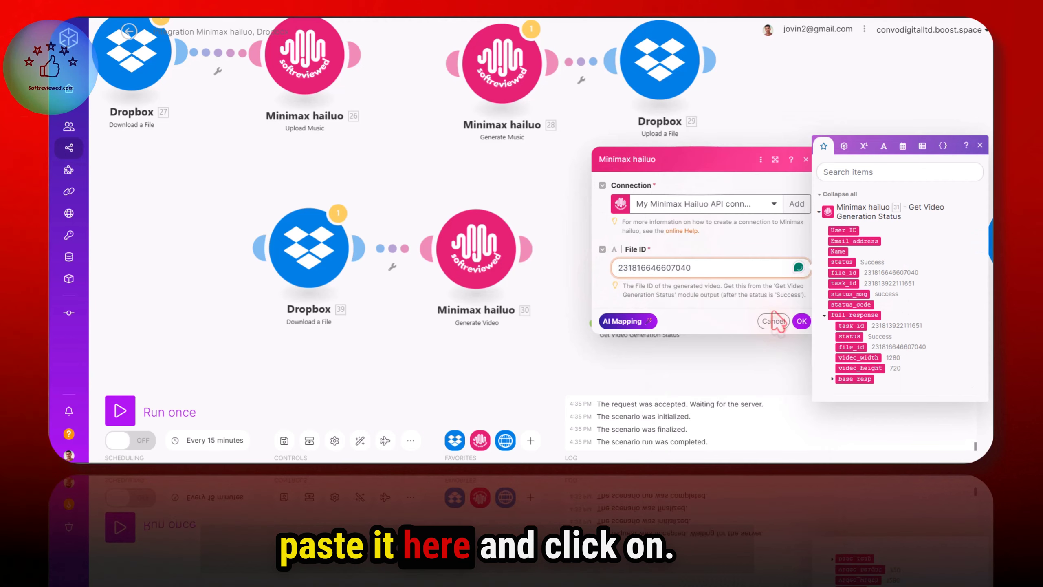
left_click(801, 324)
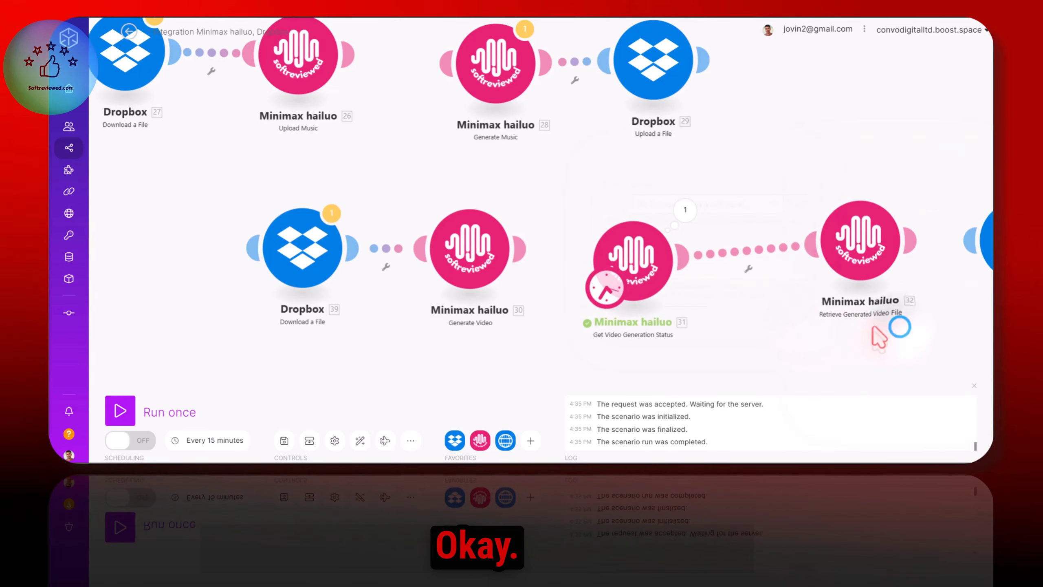
Run only the Retrieve Generated Video File module.
left_click_drag(878, 333, 639, 294)
right_click(630, 215)
left_click(659, 235)
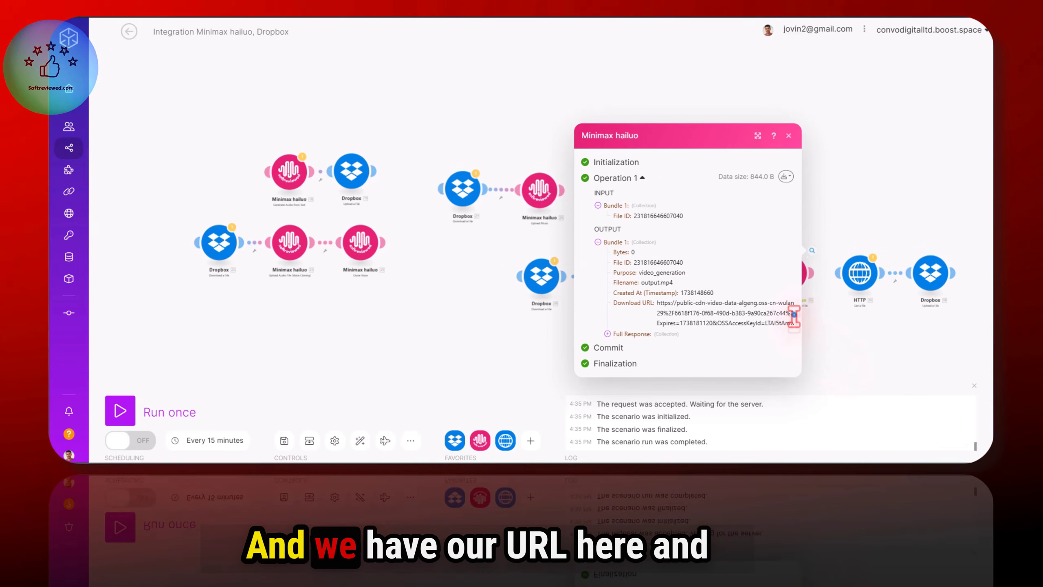
Widen the retrieved file's output, select its complete download URL and open that link in the browser.
scroll(805, 327, "up", 5)
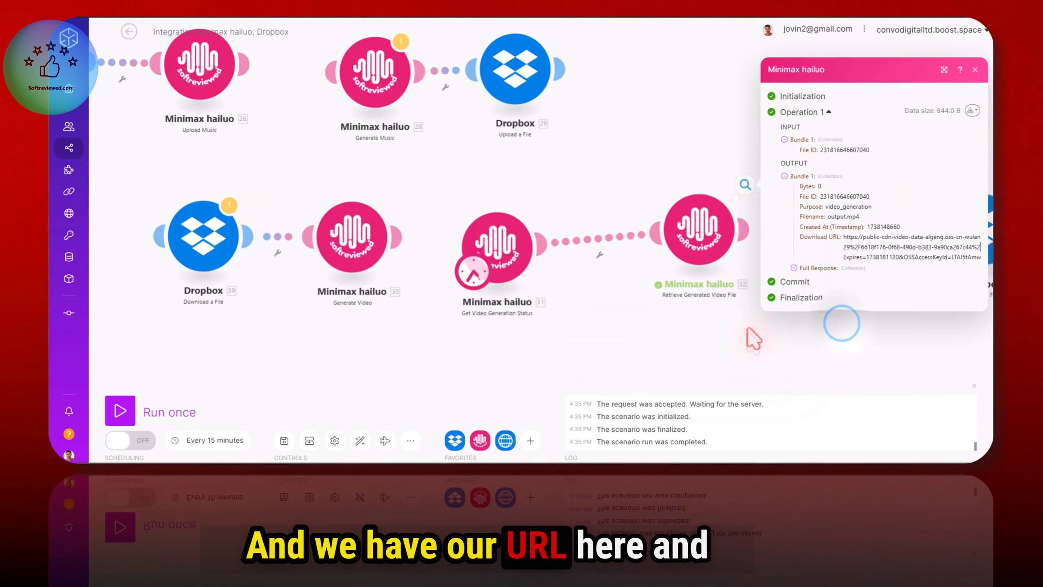
left_click_drag(473, 301, 472, 294)
left_click_drag(667, 180, 985, 181)
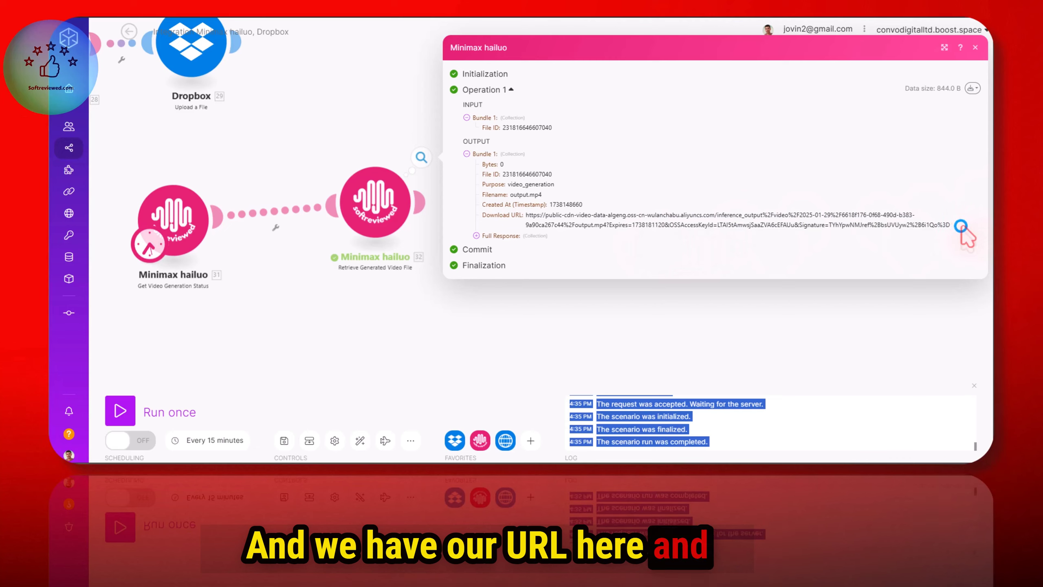
left_click_drag(963, 229, 533, 227)
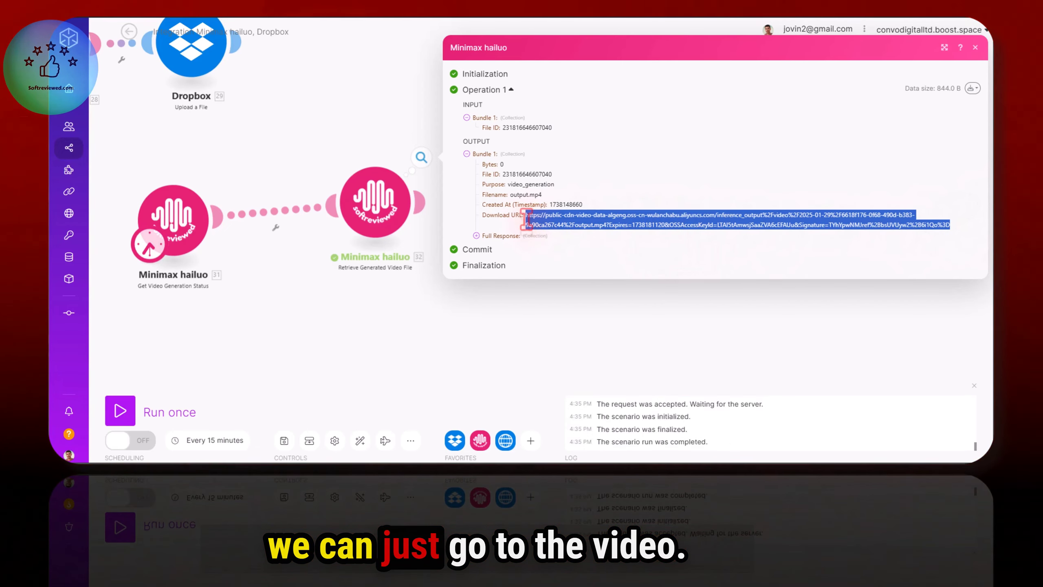
right_click(528, 220)
left_click(559, 247)
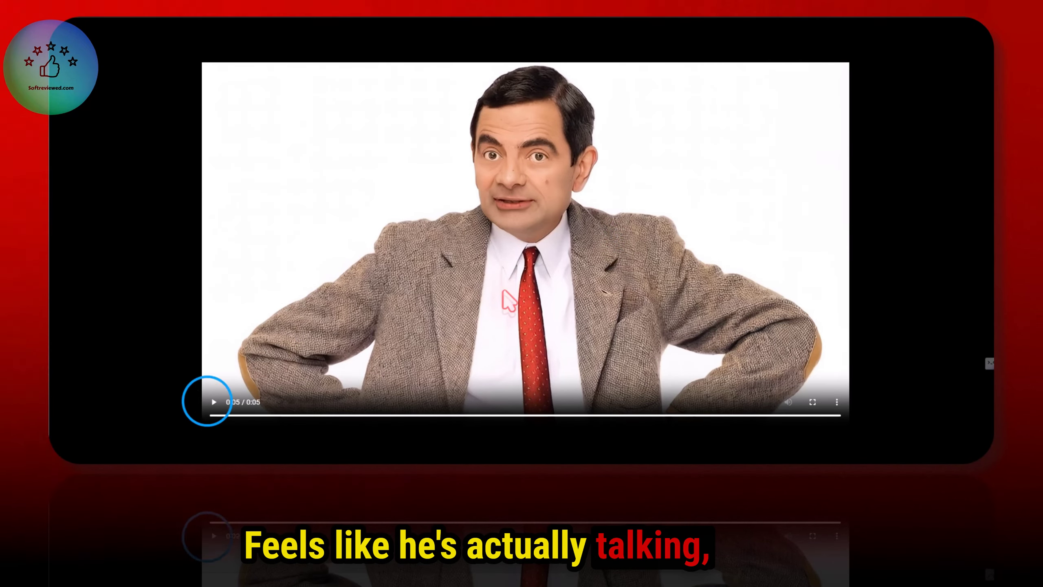
Replay the generated video, return to the scenario and close the retrieval output.
left_click(279, 400)
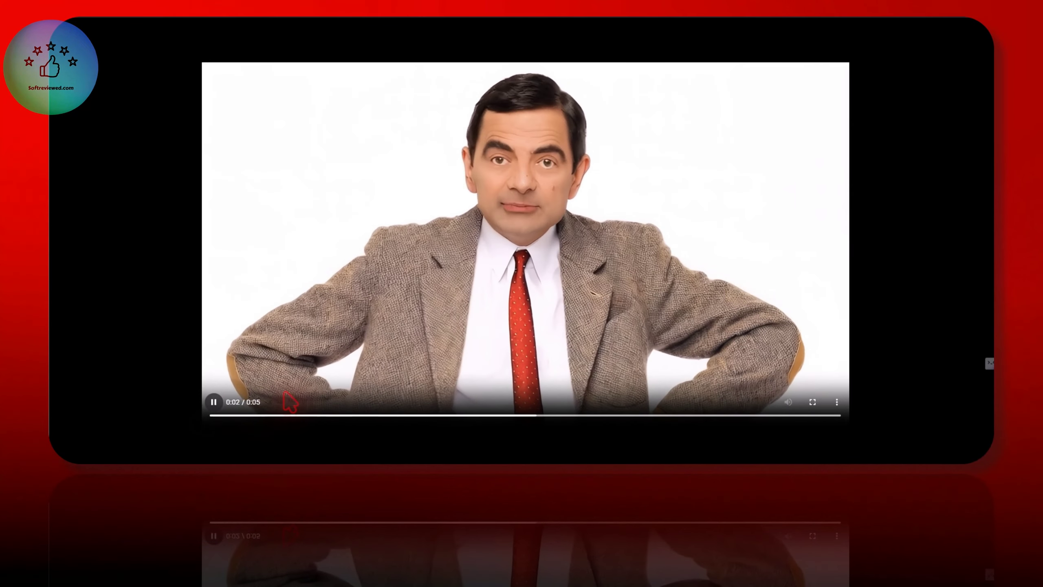
left_click(213, 402)
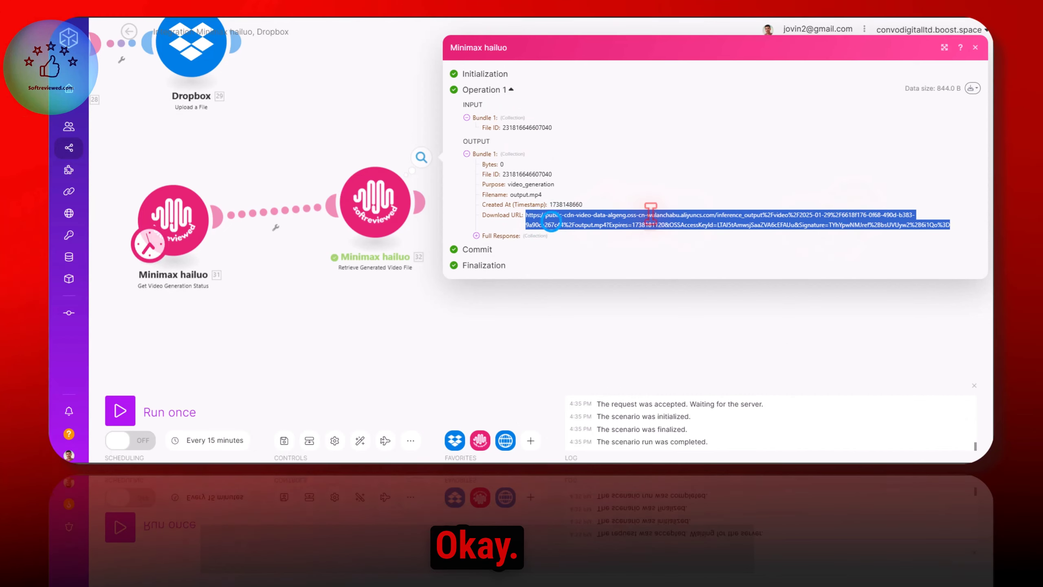
left_click(575, 224)
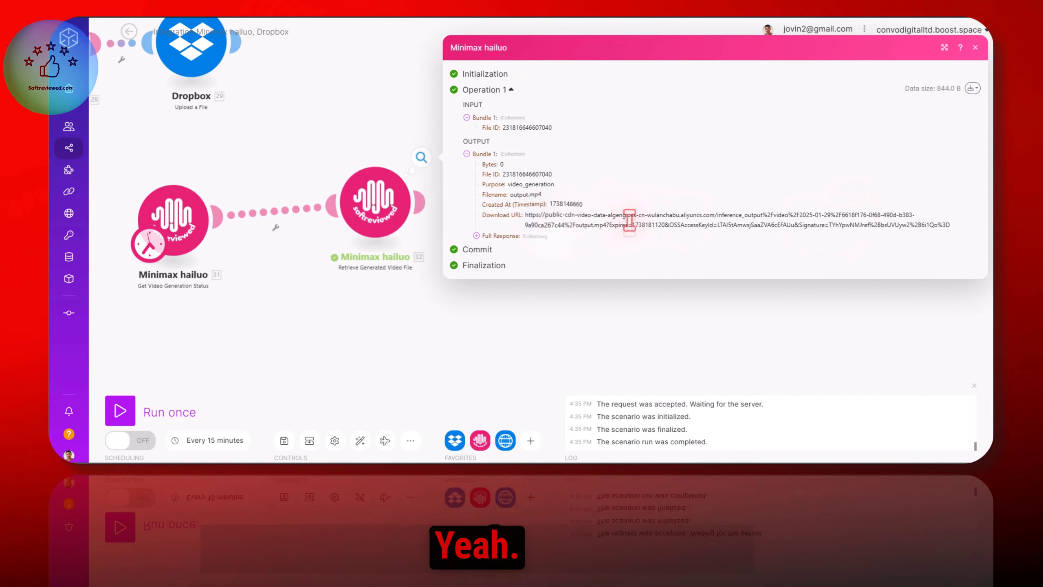
left_click(971, 50)
Reopen the Generate Video module's settings and clear the image URL from First Frame Image.
left_click_drag(314, 298, 528, 284)
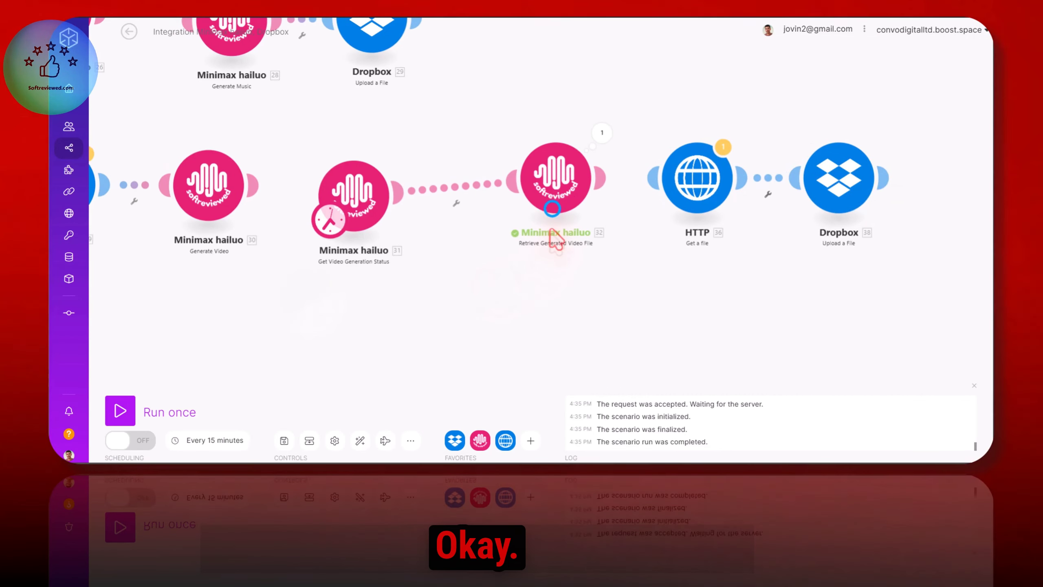
left_click_drag(552, 233, 549, 227)
left_click_drag(220, 307, 356, 302)
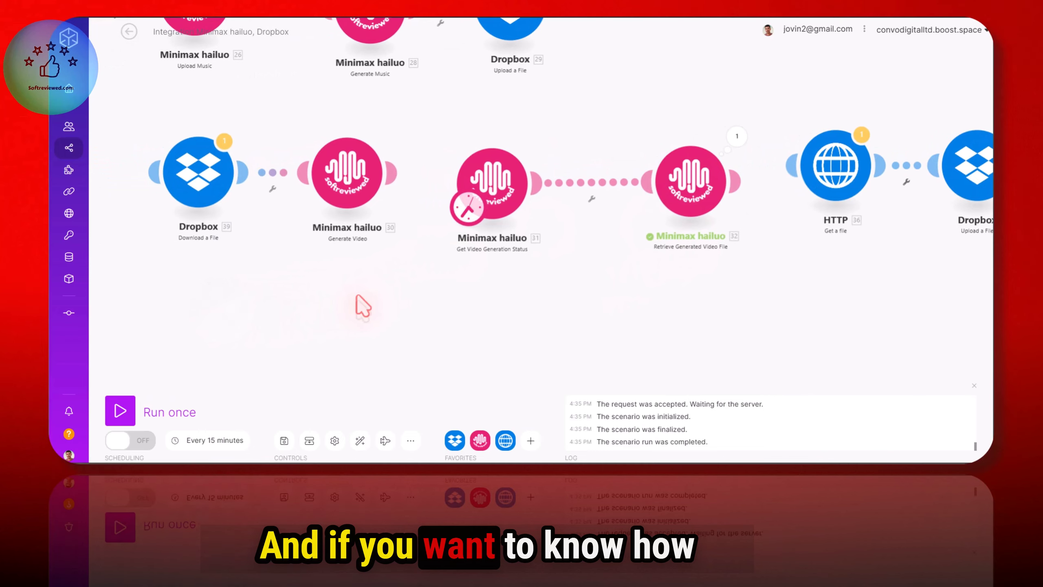
left_click_drag(292, 302, 364, 305)
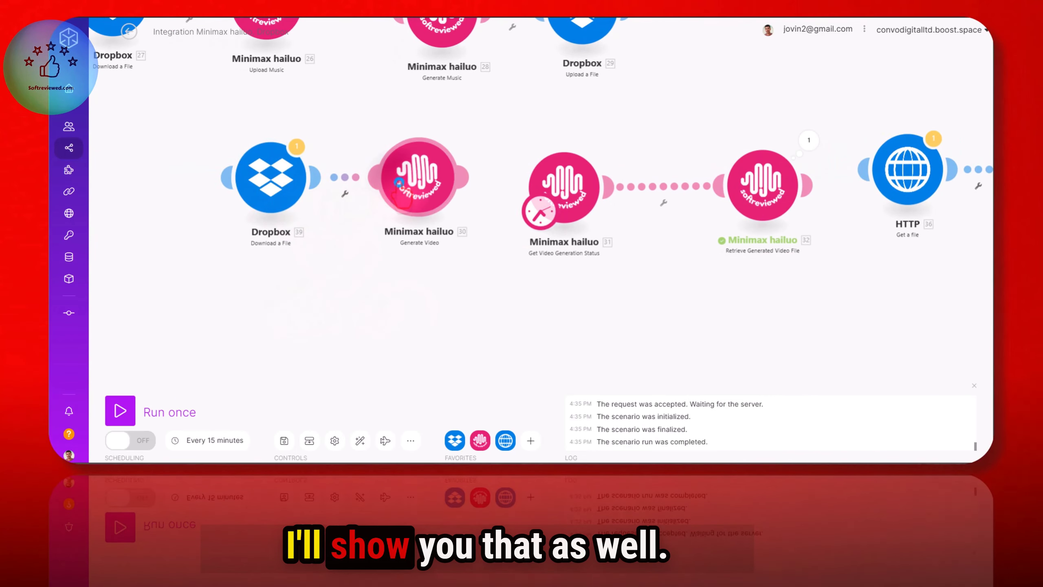
left_click(419, 179)
left_click_drag(639, 354, 438, 349)
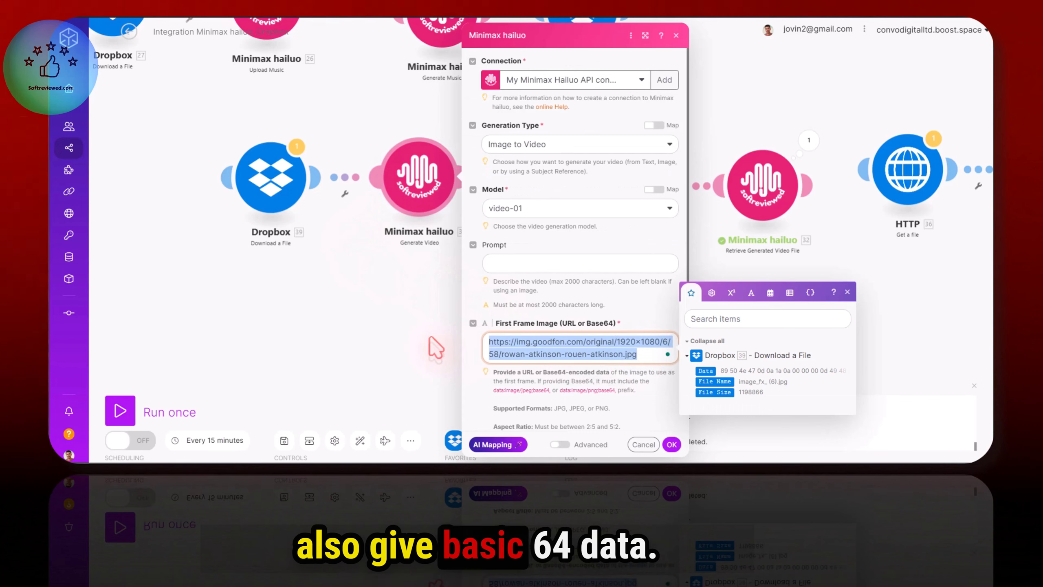
key("BackSpace")
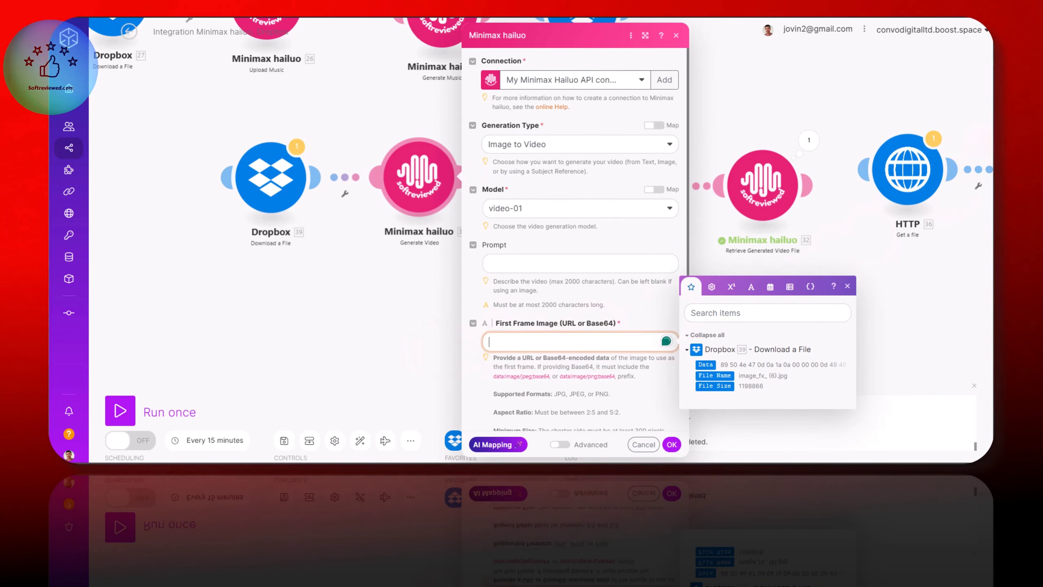
Open the Dropbox home page in a new browser tab.
key("ctrl+t")
left_click(398, 12)
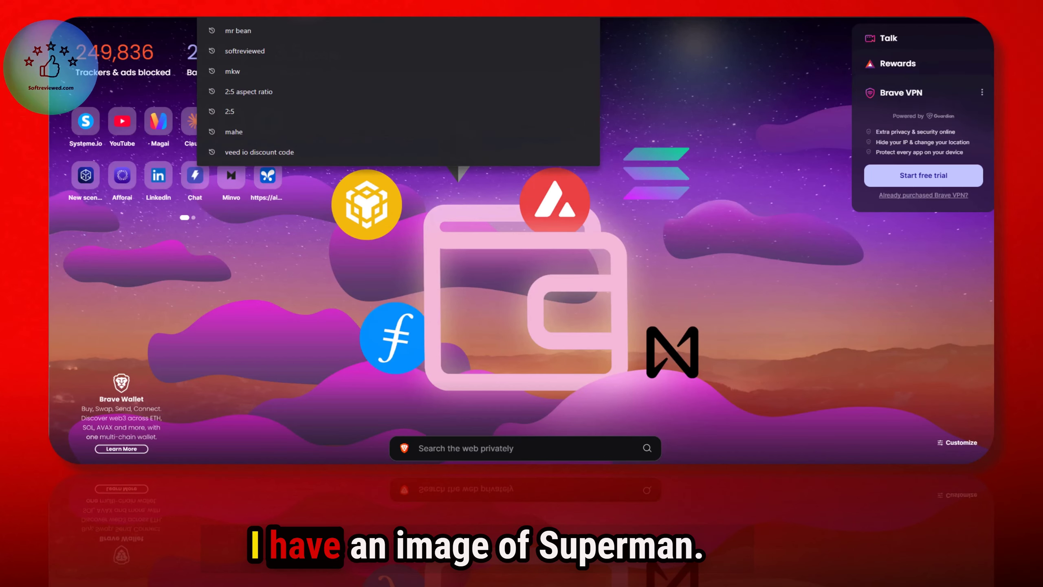
type("dr")
key("Return")
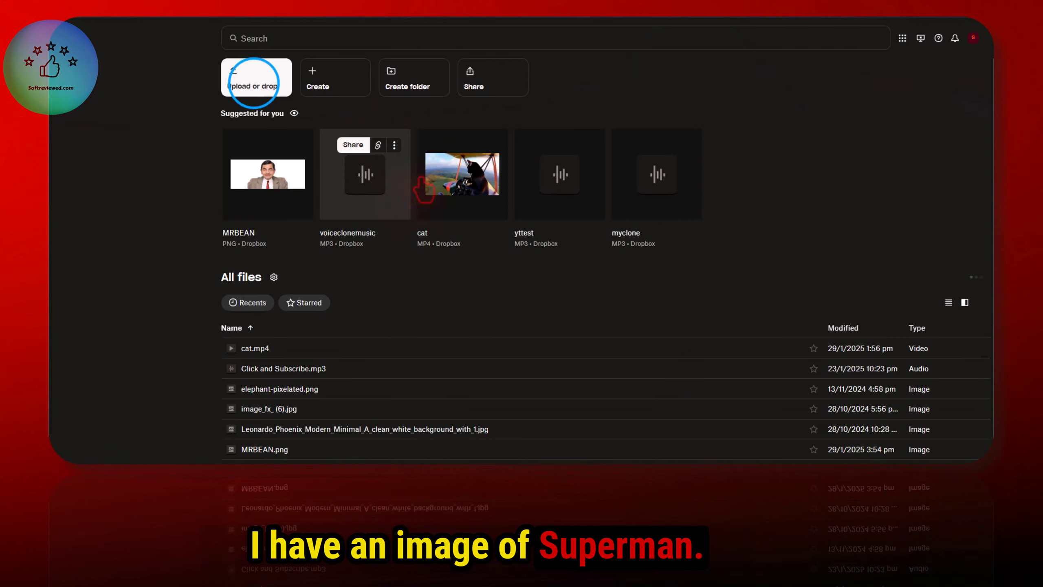
Upload the image X5rSVDZQ67pwJEYwUqjixM-1200-80.jpg from the Downloads folder to Dropbox.
left_click(253, 82)
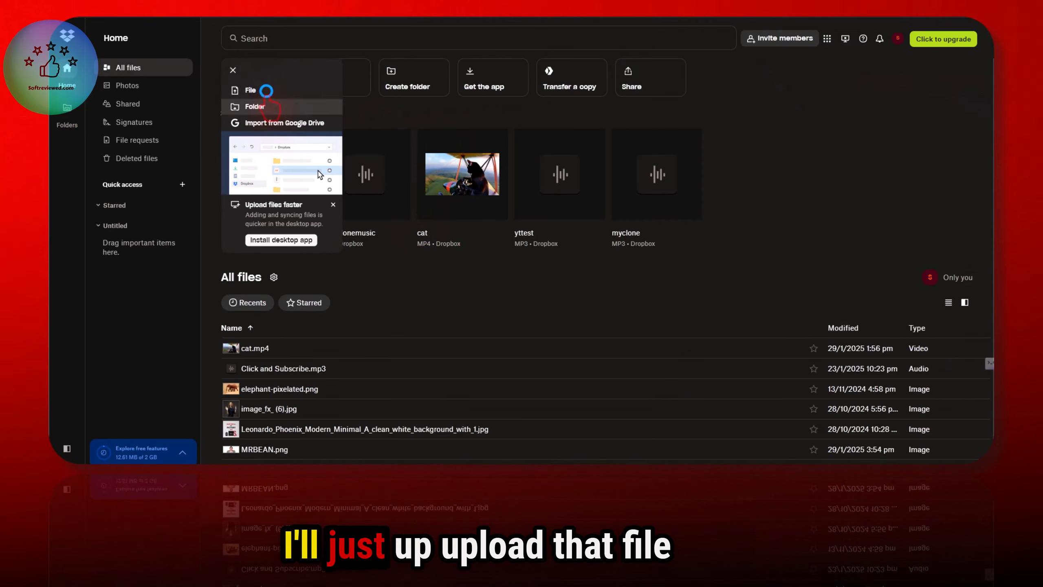
left_click(266, 90)
left_click(112, 124)
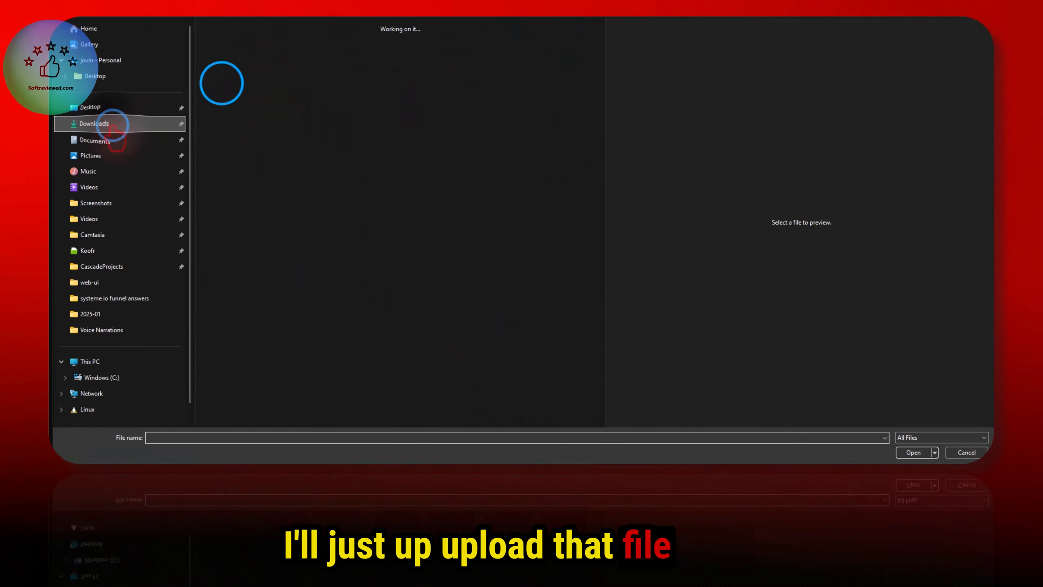
left_click(229, 70)
left_click(914, 452)
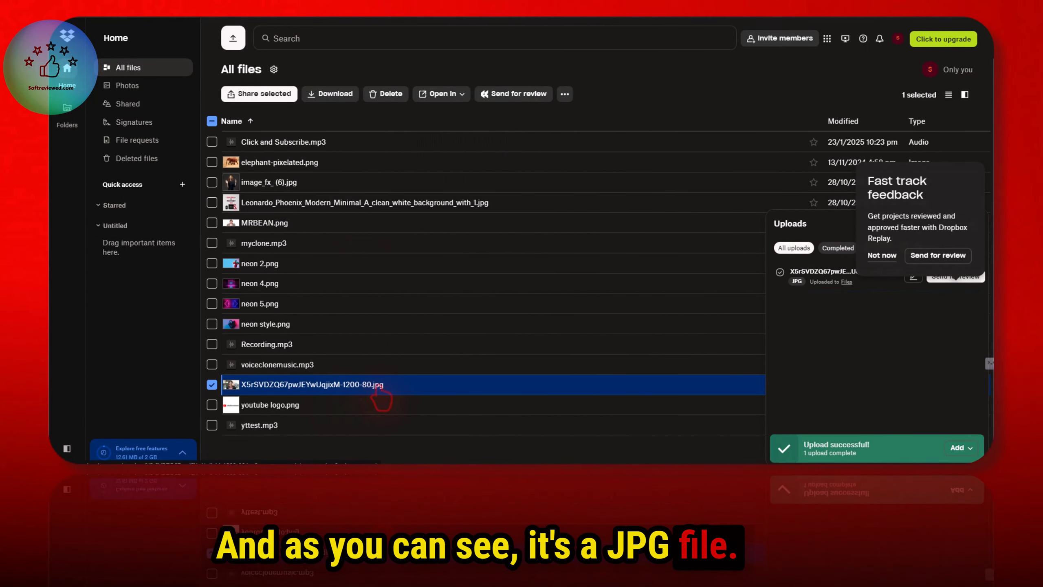
Rename the uploaded image in Dropbox to SUPERMAN.jpg.
right_click(312, 386)
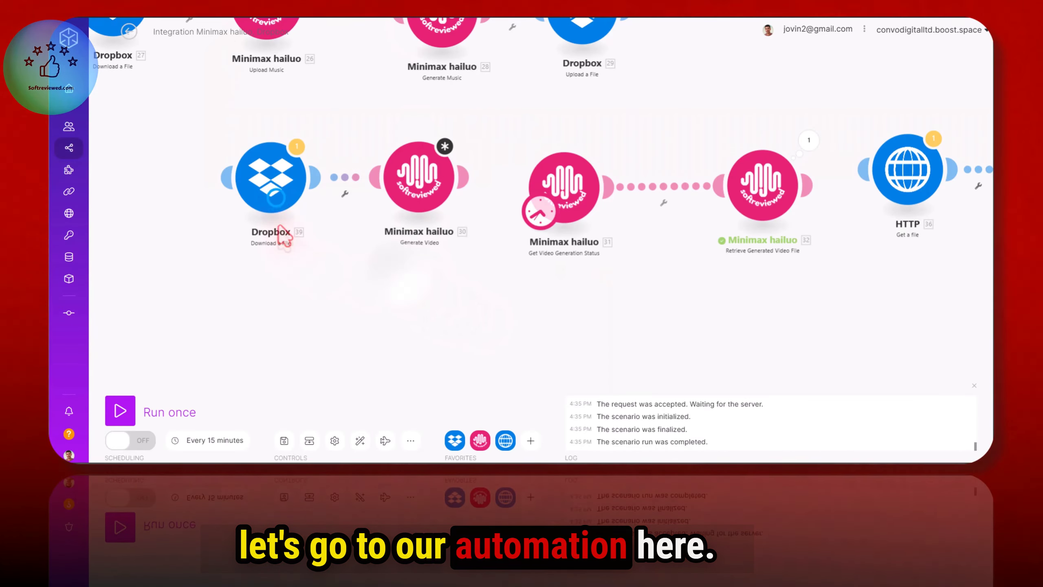
Make the Dropbox Download a File module beside Generate Video the scenario's starting point and set its file to SUPERMAN.jpg.
left_click(276, 198)
left_click(373, 297)
left_click_drag(537, 213, 251, 205)
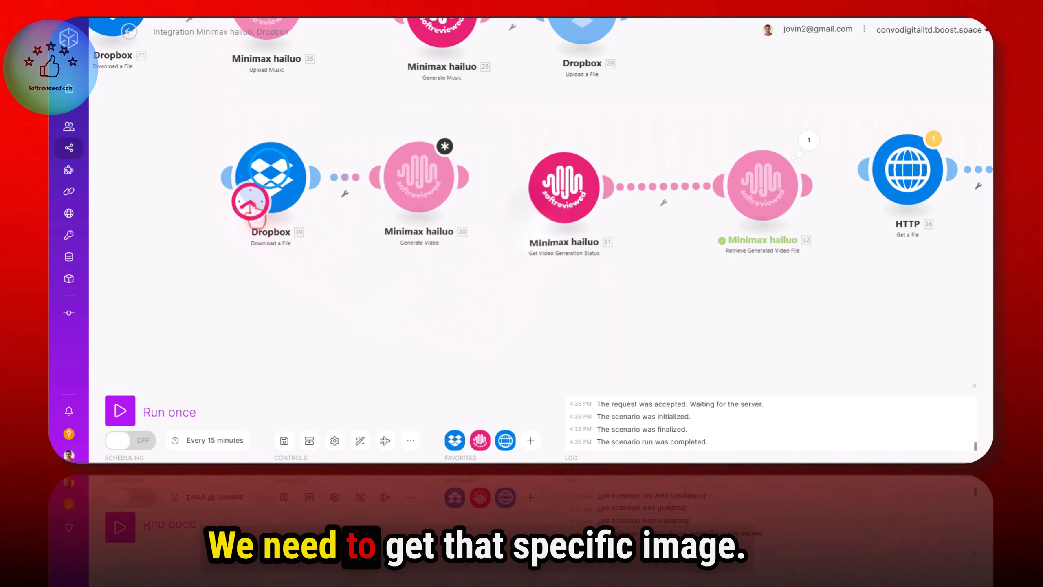
left_click(246, 201)
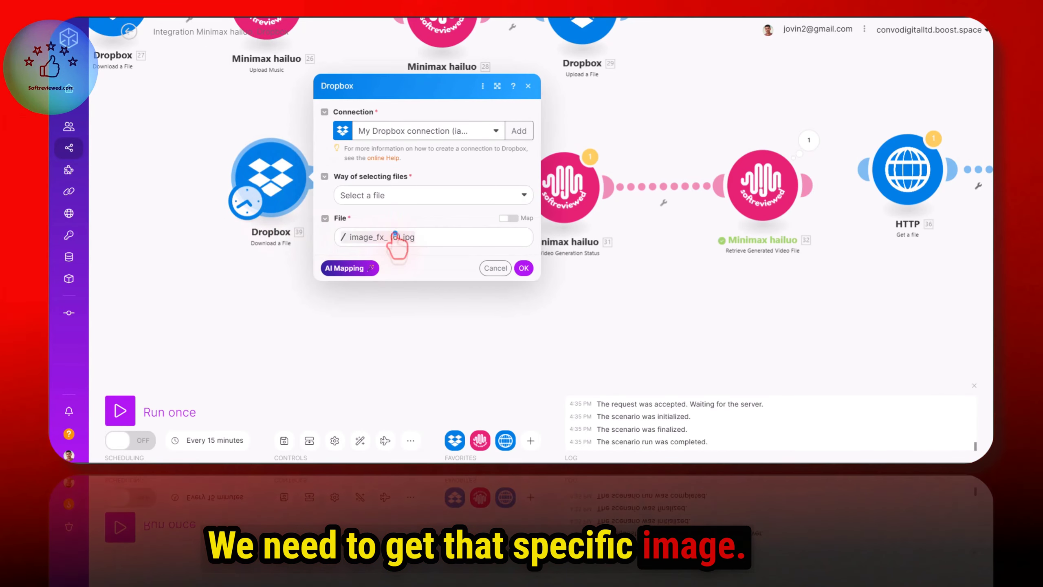
left_click(387, 272)
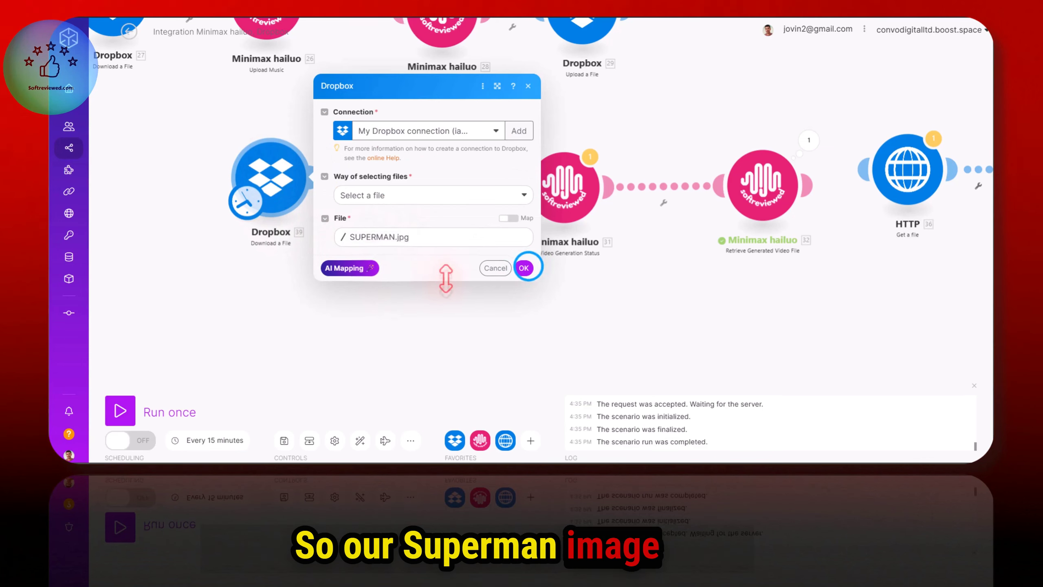
left_click(524, 268)
In the Generate Video module, set First Frame Image to the base64 function applied to the Dropbox file's Data.
left_click(403, 207)
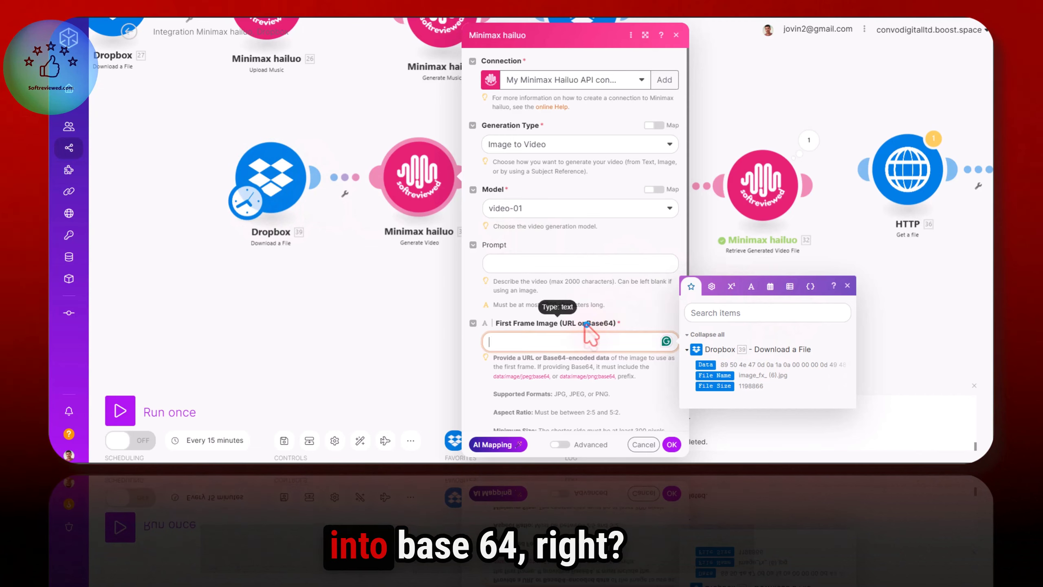
left_click_drag(581, 324, 611, 326)
left_click(582, 340)
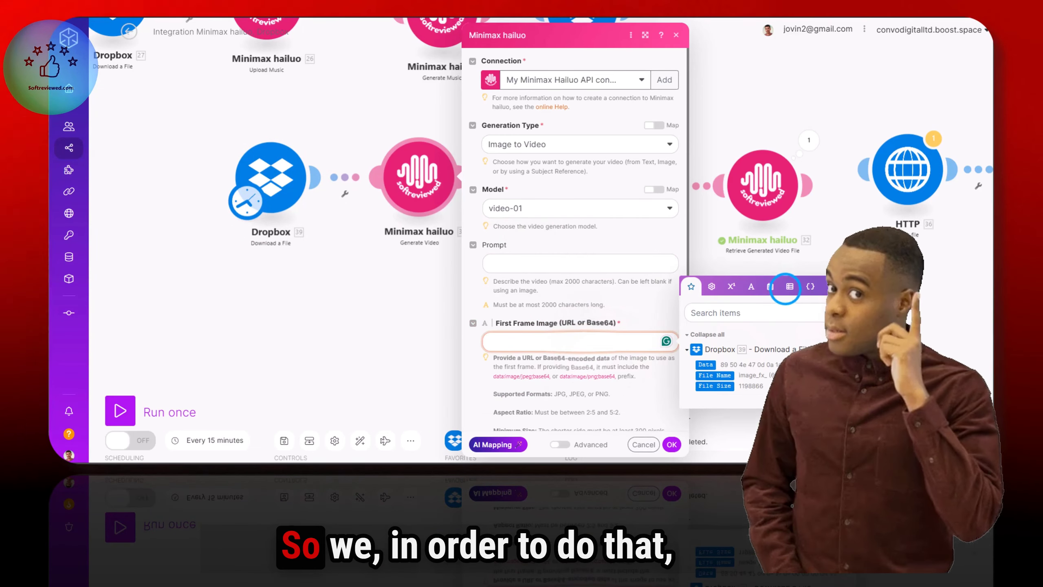
left_click(789, 287)
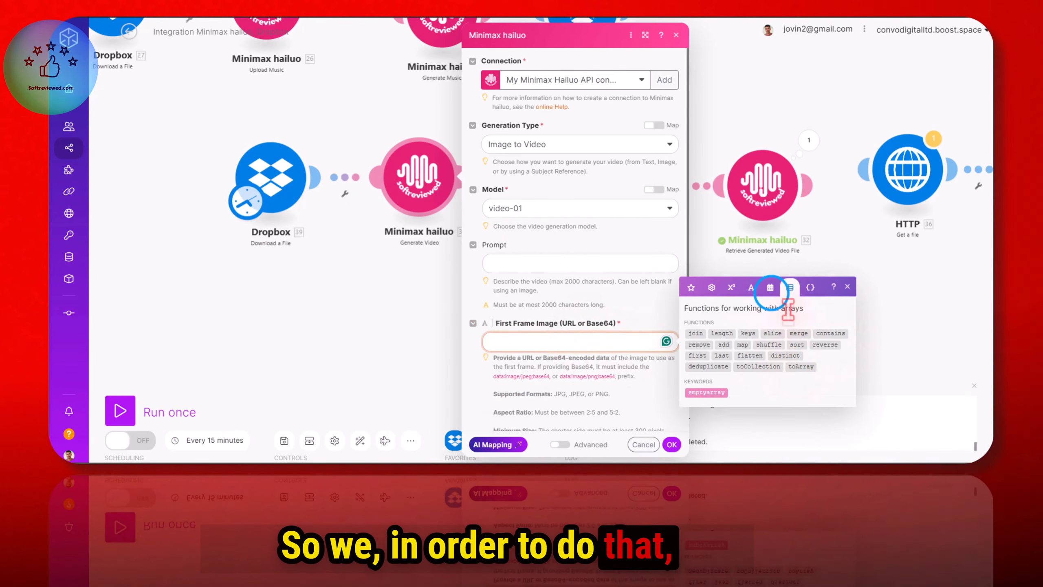
left_click(770, 288)
left_click(751, 176)
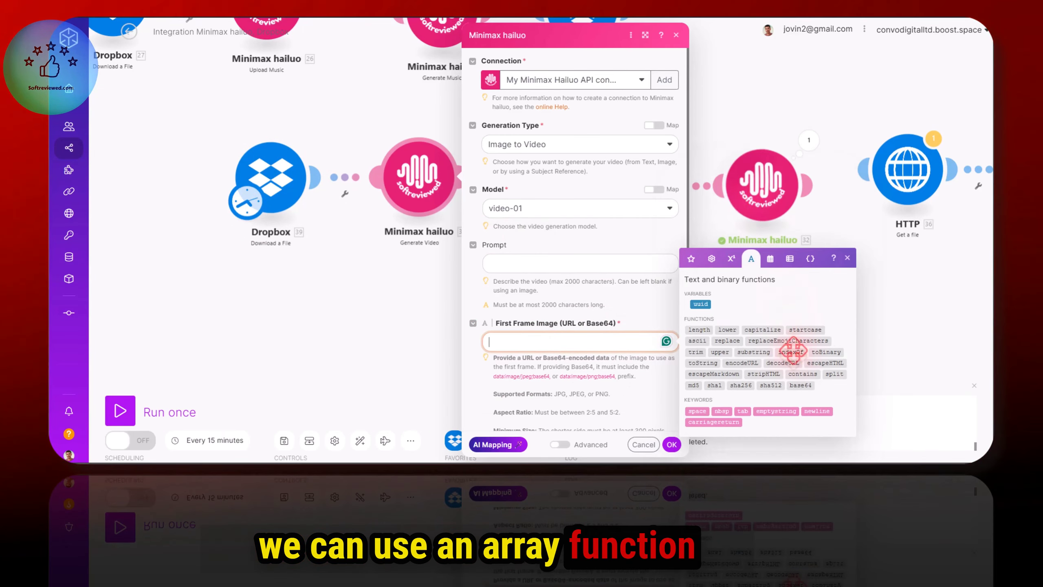
left_click(800, 385)
left_click(527, 341)
mouse_move(521, 343)
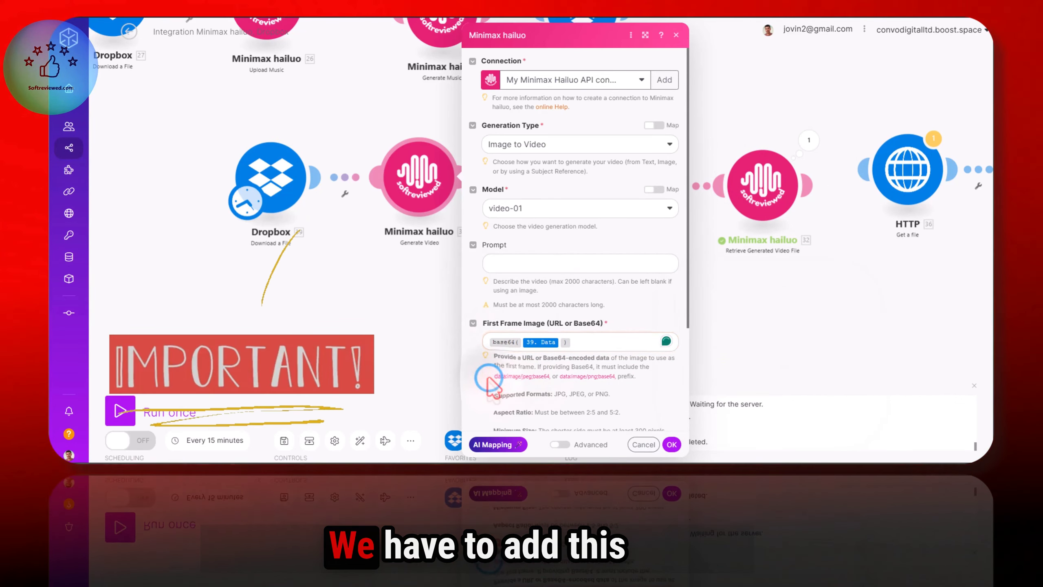
Add the prefix data:image/jpg;base64, in front of the base64 expression in First Frame Image.
left_click_drag(493, 376, 550, 379)
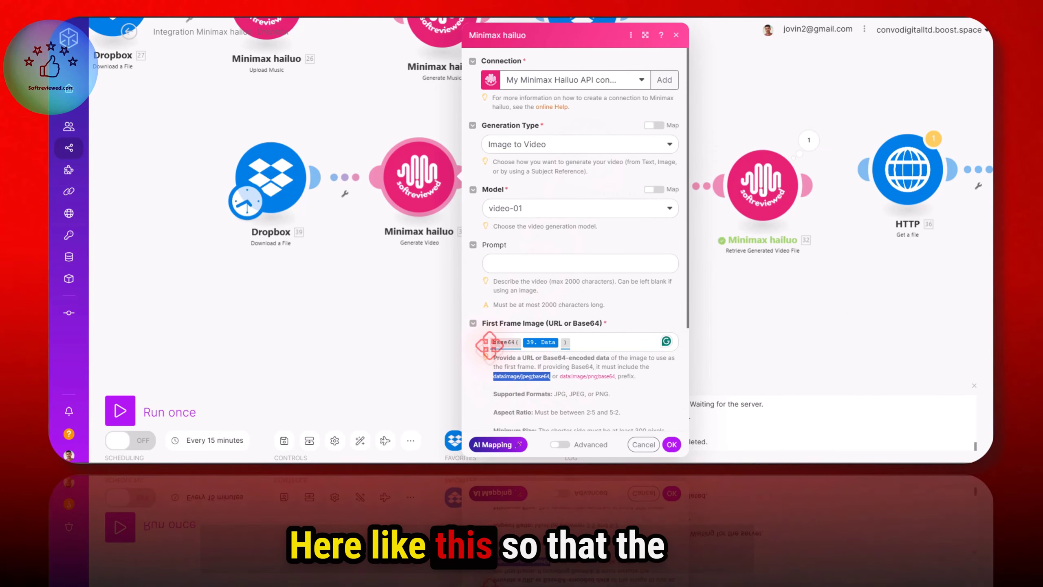
left_click(489, 344)
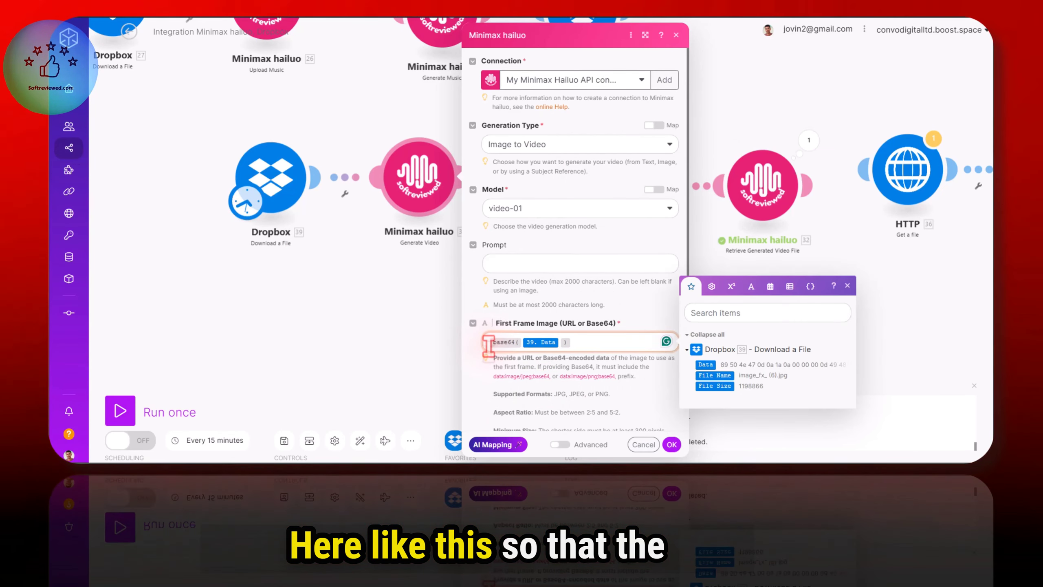
type("data:image/jpeg;base64,")
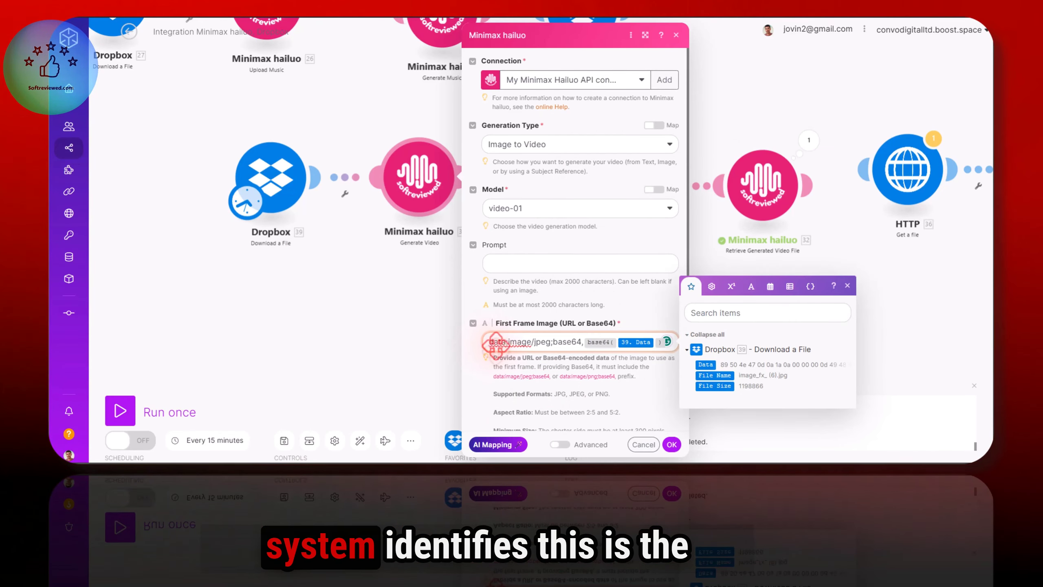
left_click(549, 342)
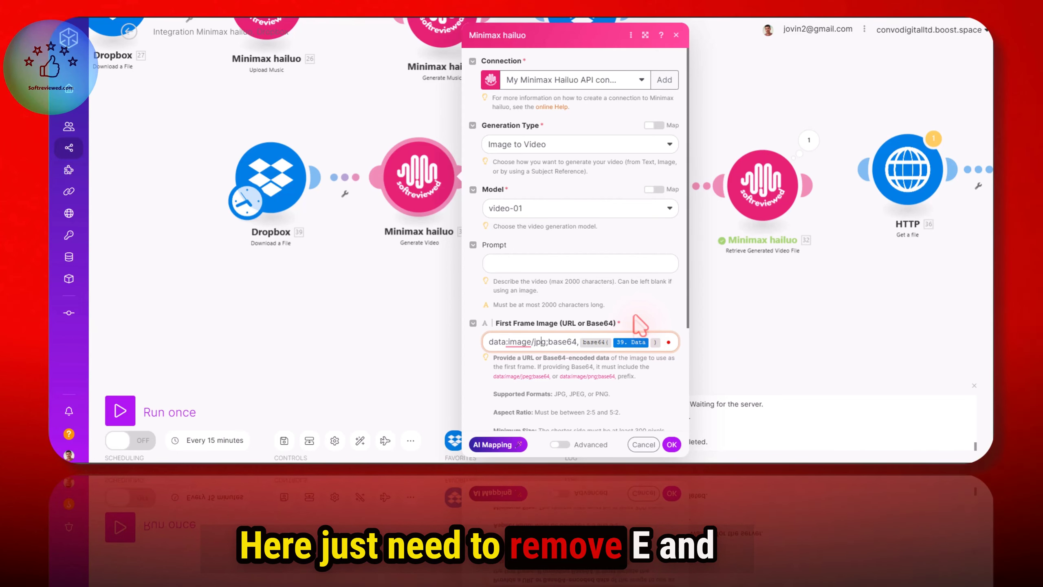
left_click(662, 362)
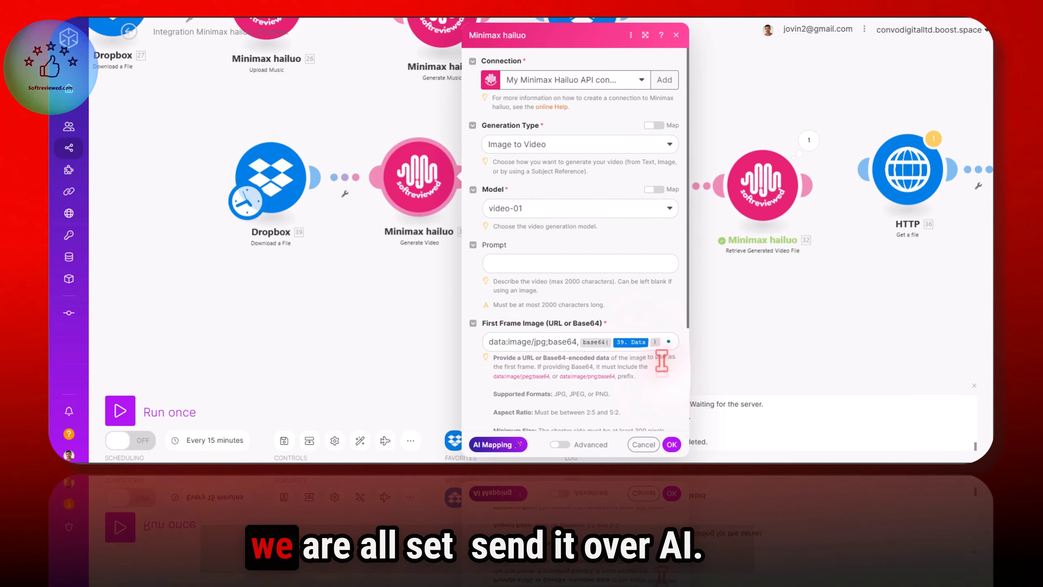
Change the video generation model to video-01-live2d and save the Generate Video module's settings.
scroll(525, 341, "down", 3)
scroll(628, 379, "up", 2)
double_click(517, 158)
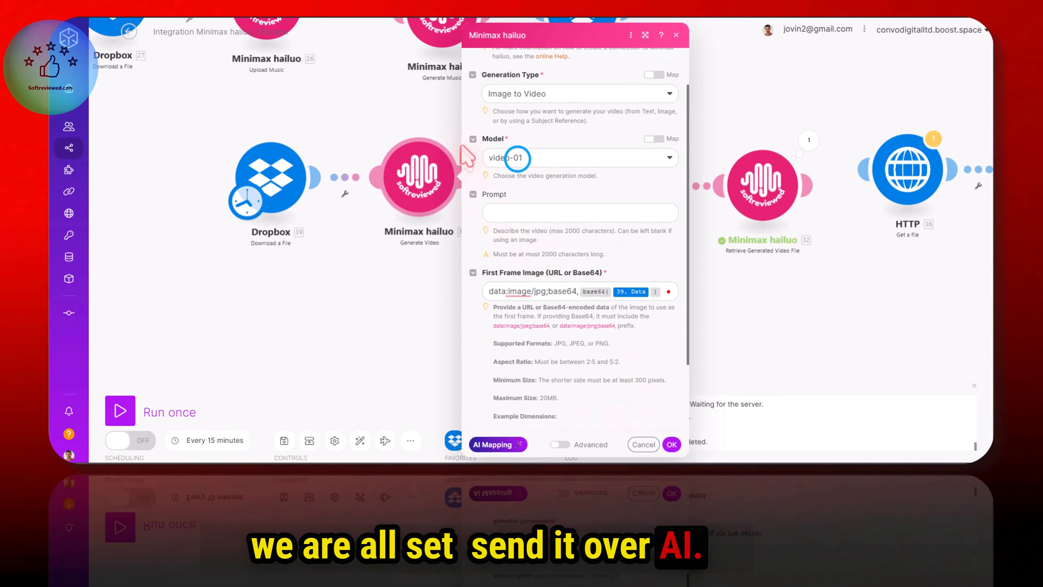
left_click(516, 193)
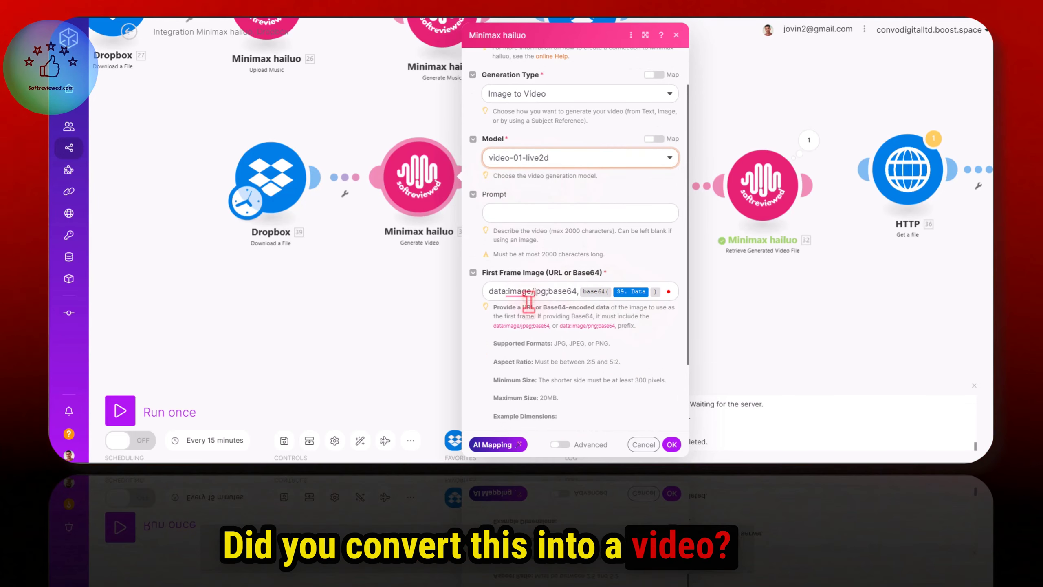
left_click(508, 158)
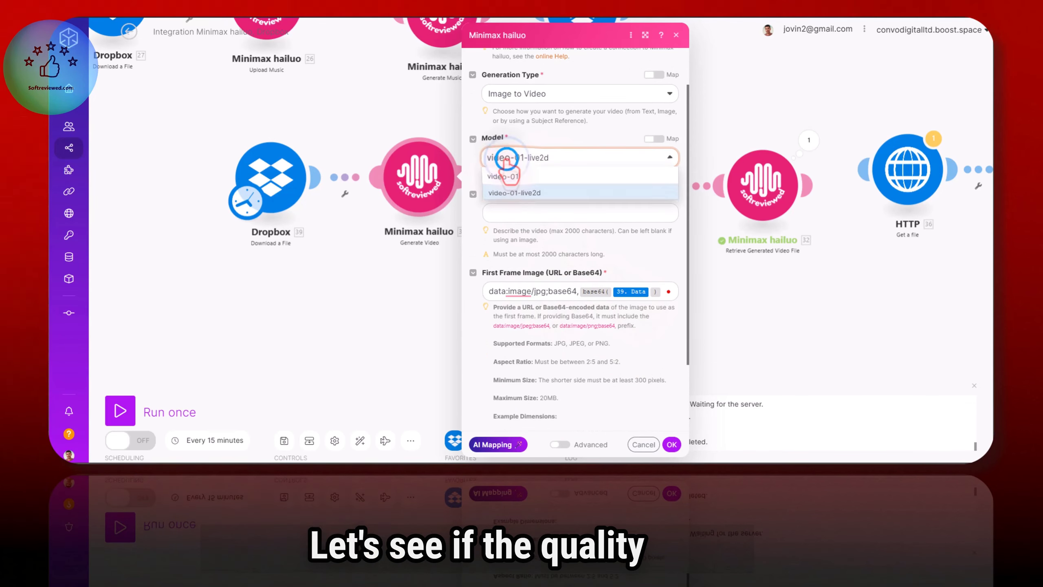
scroll(542, 198, "down", 2)
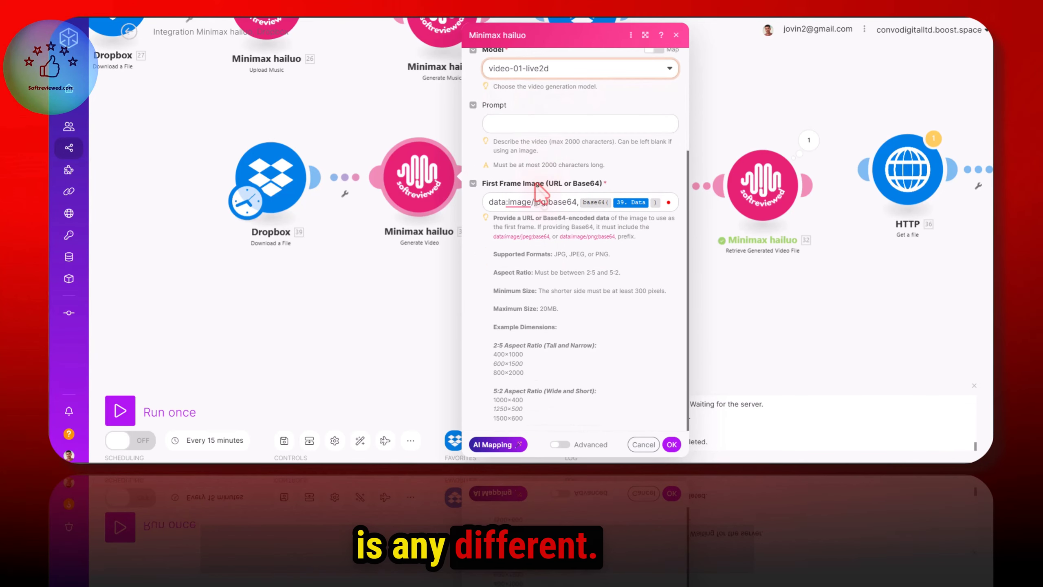
left_click(671, 444)
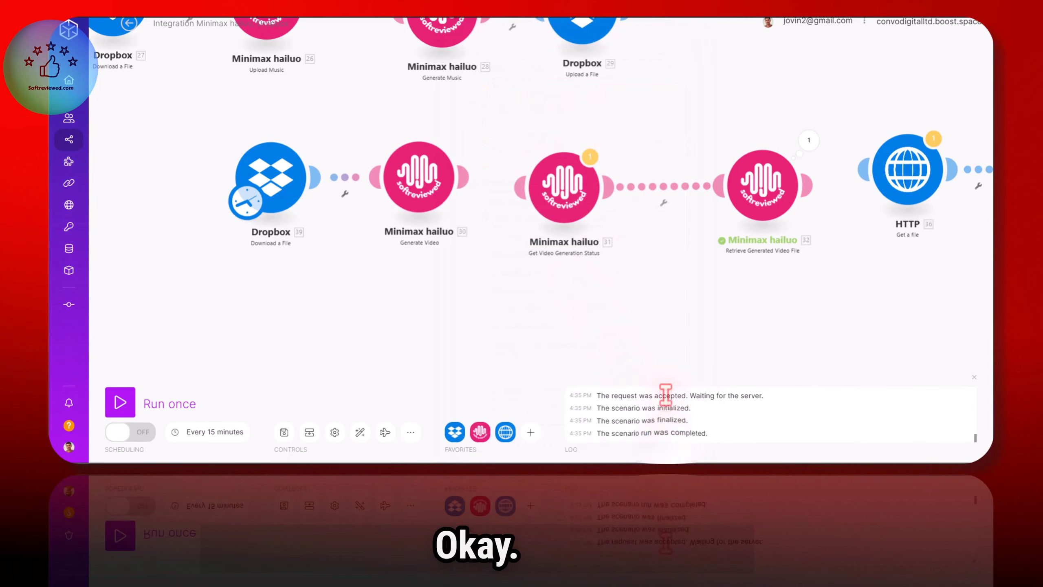
Run the scenario once and inspect the Generate Video module's output, including its Base Response.
left_click(169, 402)
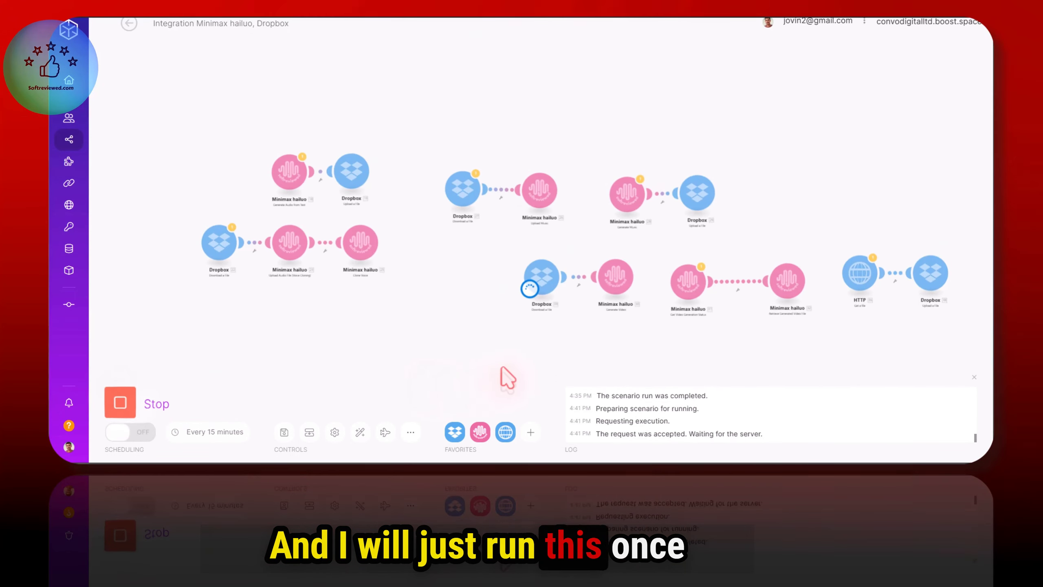
left_click_drag(601, 332, 475, 322)
scroll(475, 322, "up", 3)
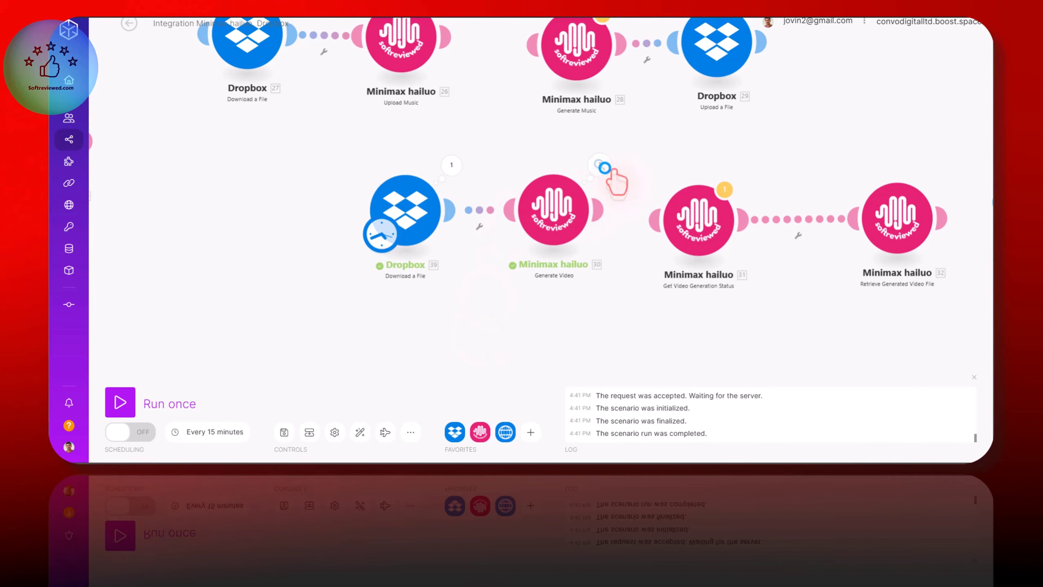
left_click(603, 166)
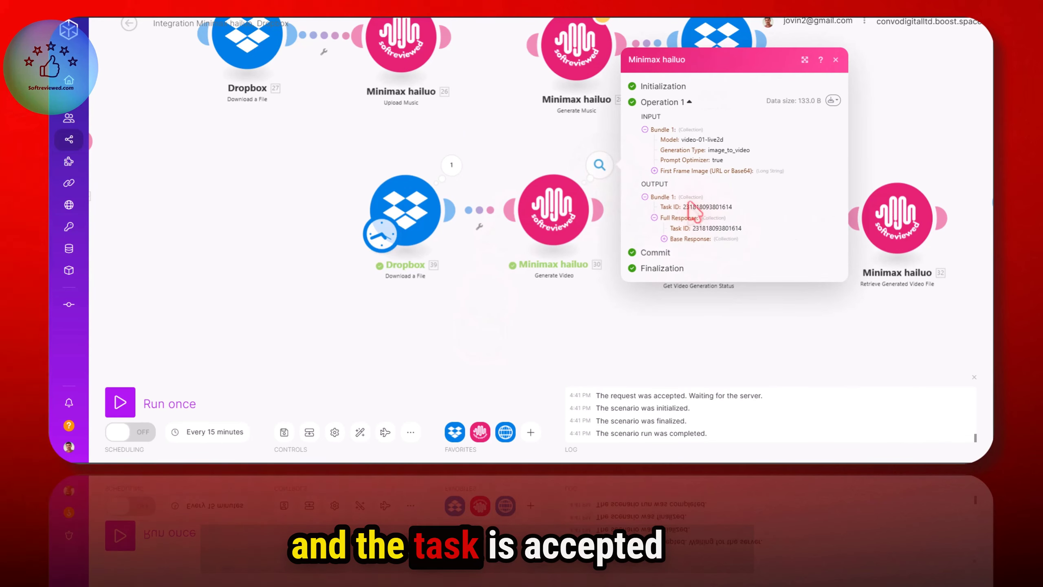
left_click(672, 238)
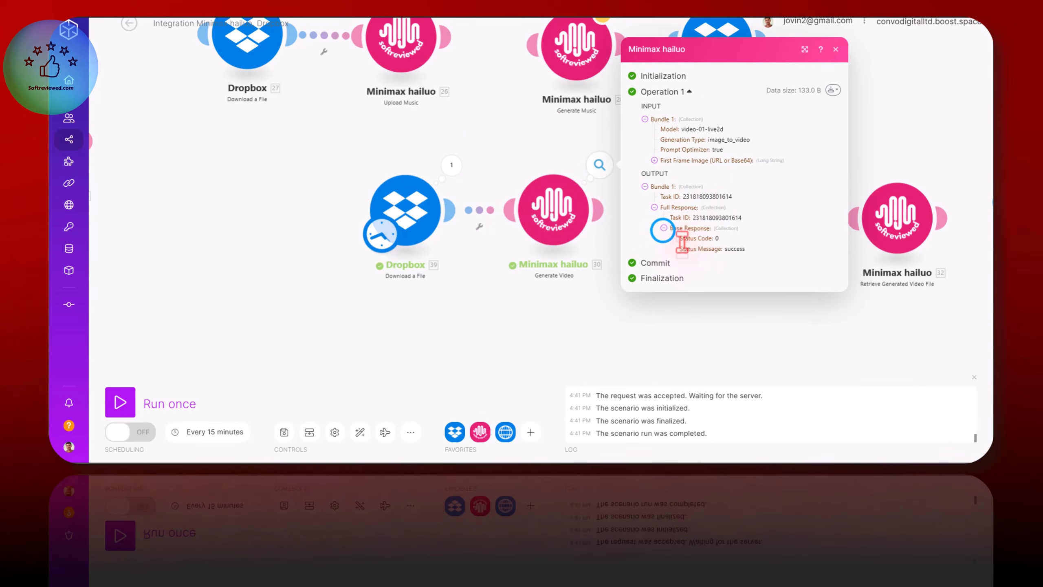
left_click(669, 239)
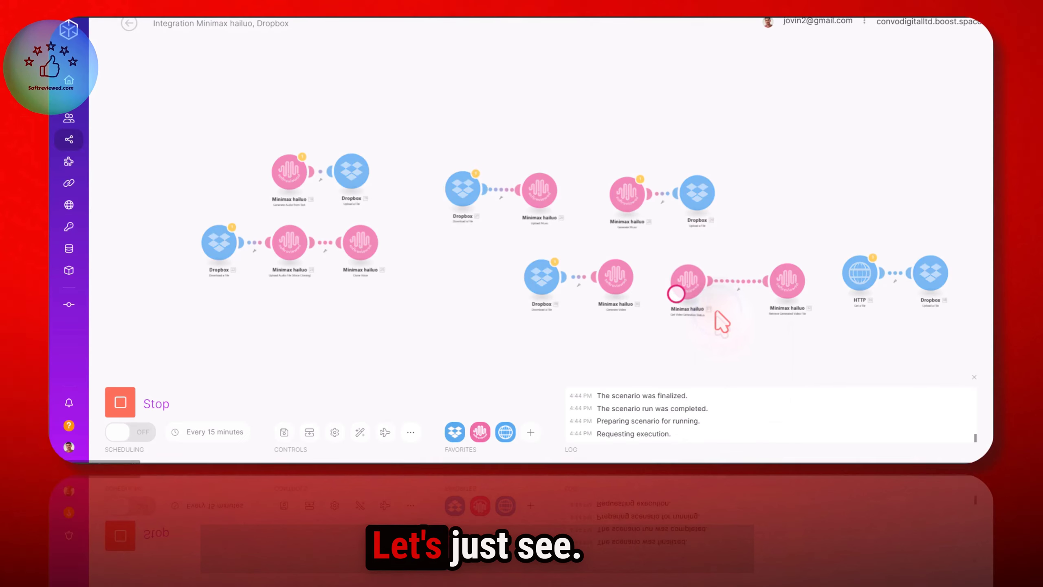
Check the output of the Get Video Generation Status run and copy its file_id.
left_click(676, 293)
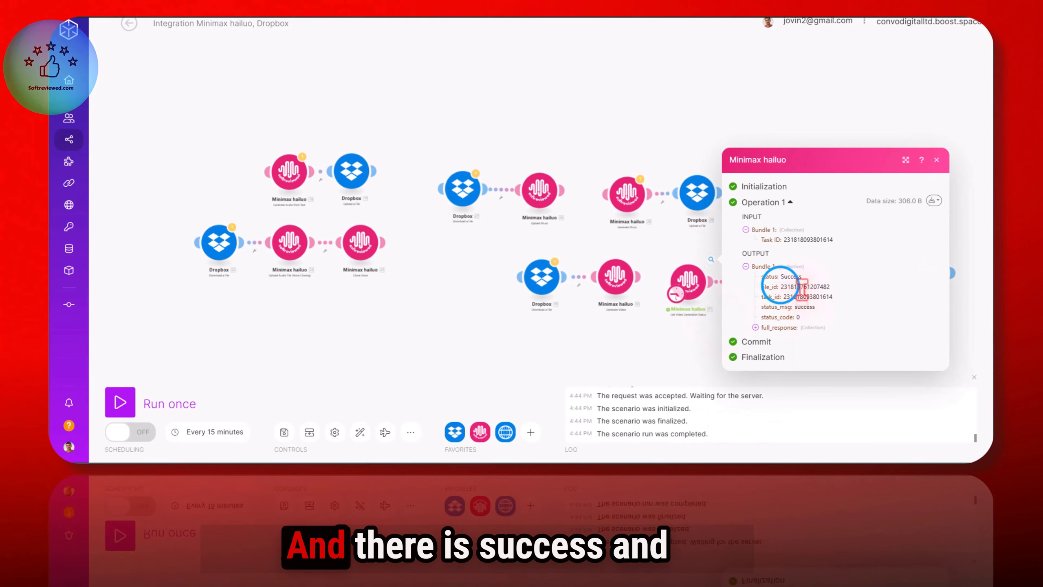
left_click_drag(821, 286, 828, 286)
key("ctrl+c")
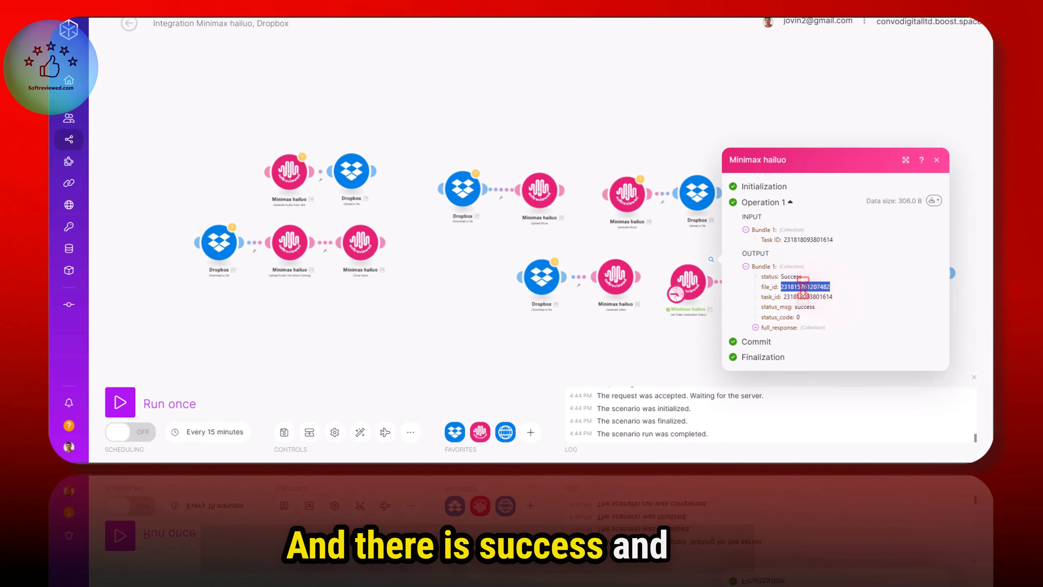
right_click(803, 287)
left_click(852, 70)
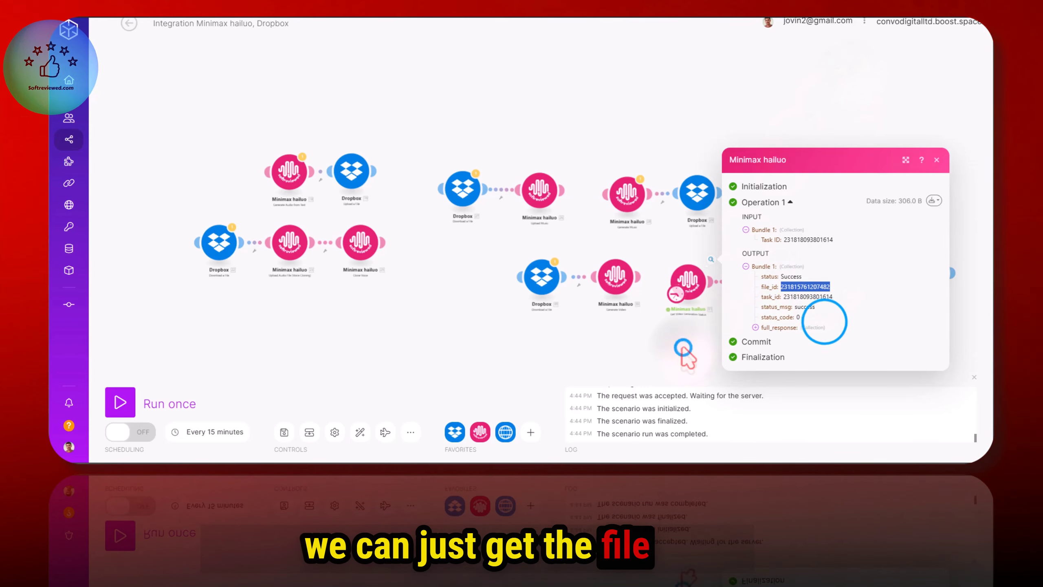
left_click(684, 351)
scroll(721, 310, "up", 5)
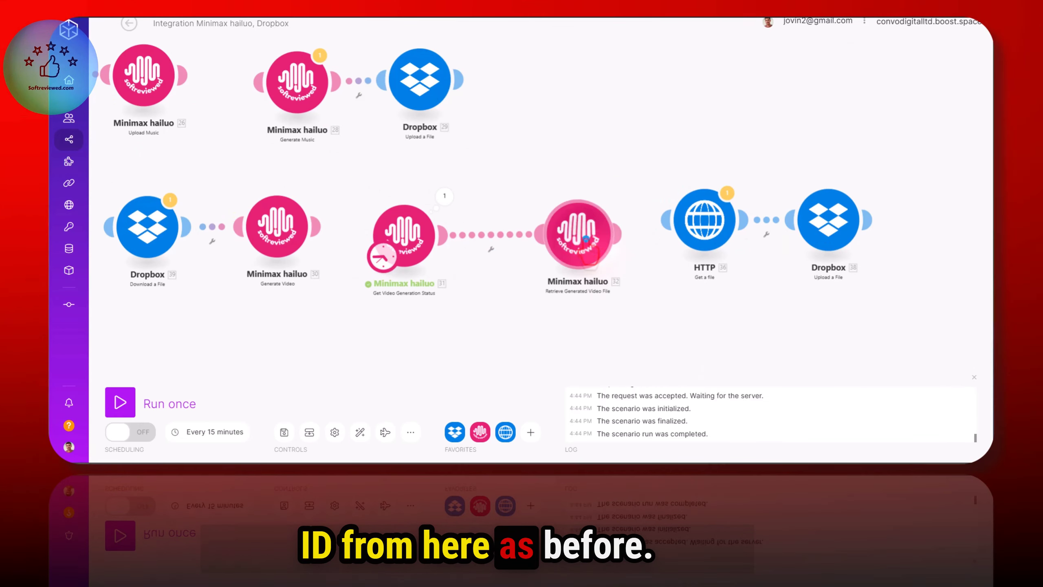
left_click(587, 240)
double_click(686, 261)
right_click(687, 261)
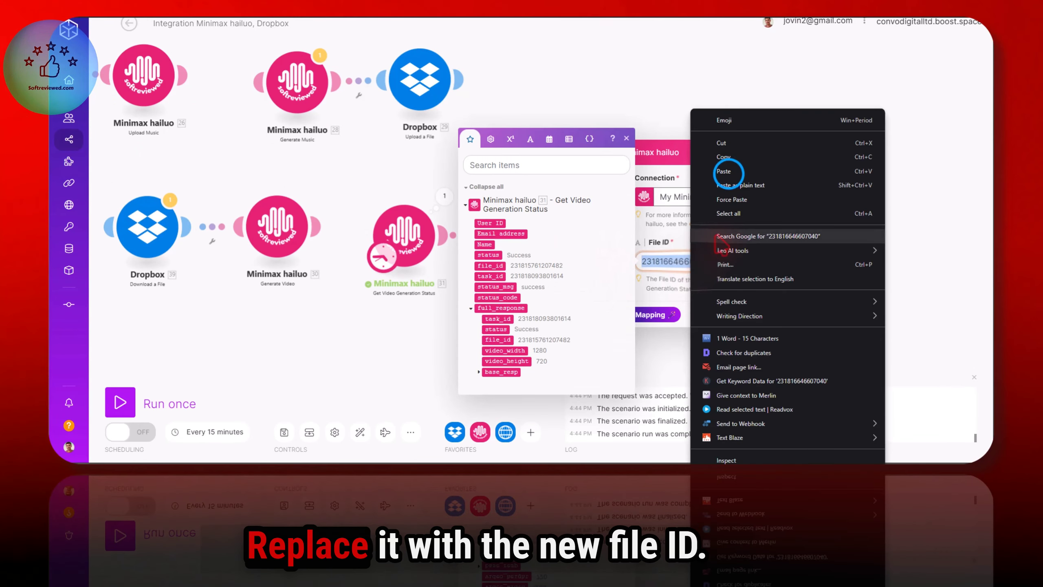
left_click(724, 171)
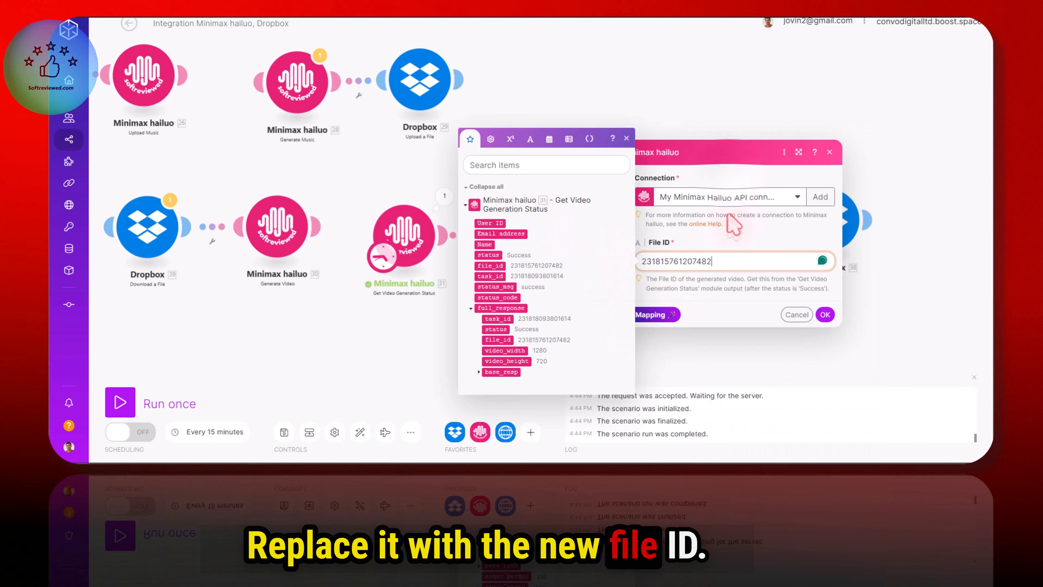
left_click(825, 314)
Run only the Retrieve Generated Video File module and widen its output window to show the full download URL.
right_click(592, 234)
left_click(627, 265)
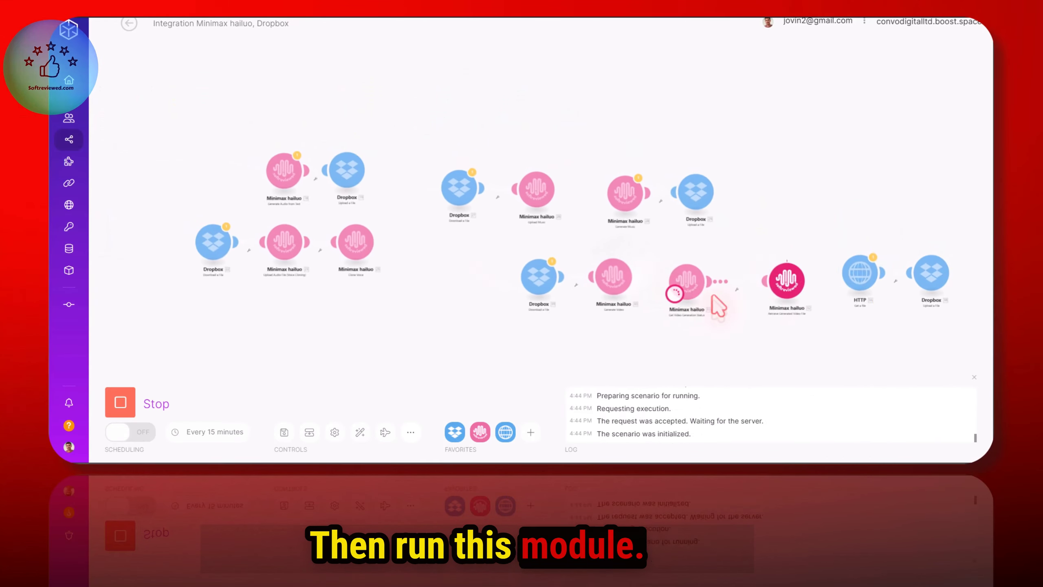
scroll(772, 294, "up", 3)
left_click_drag(852, 307, 467, 237)
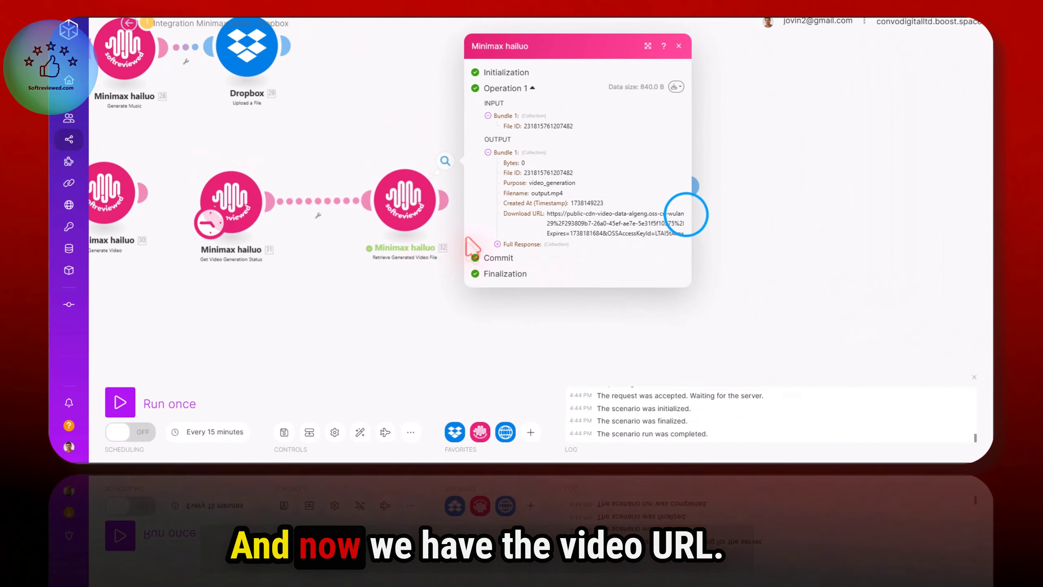
left_click_drag(690, 211, 959, 222)
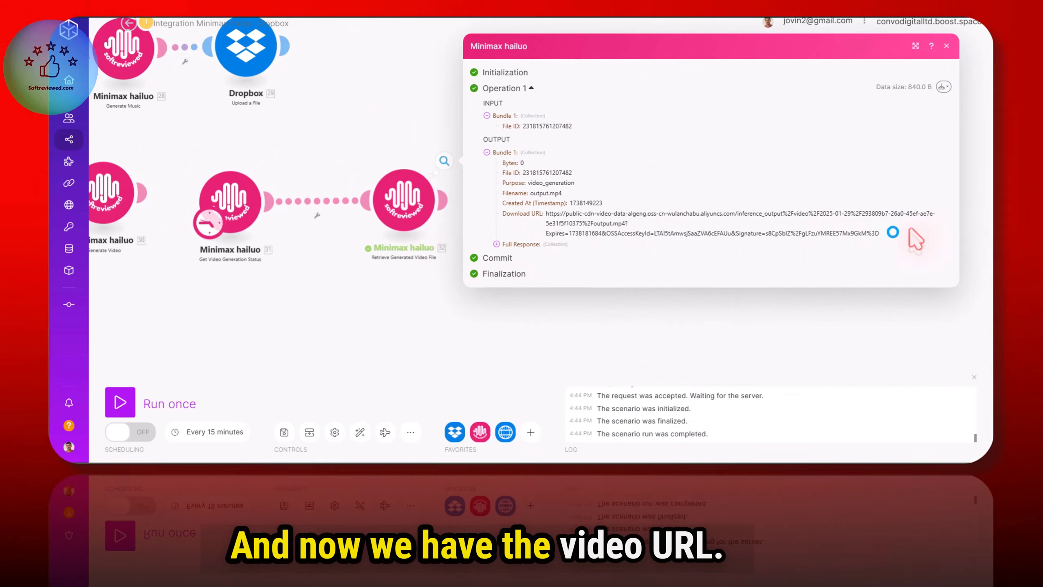
Open the retrieved download URL and play the generated Superman video.
left_click_drag(892, 232, 650, 222)
right_click(603, 213)
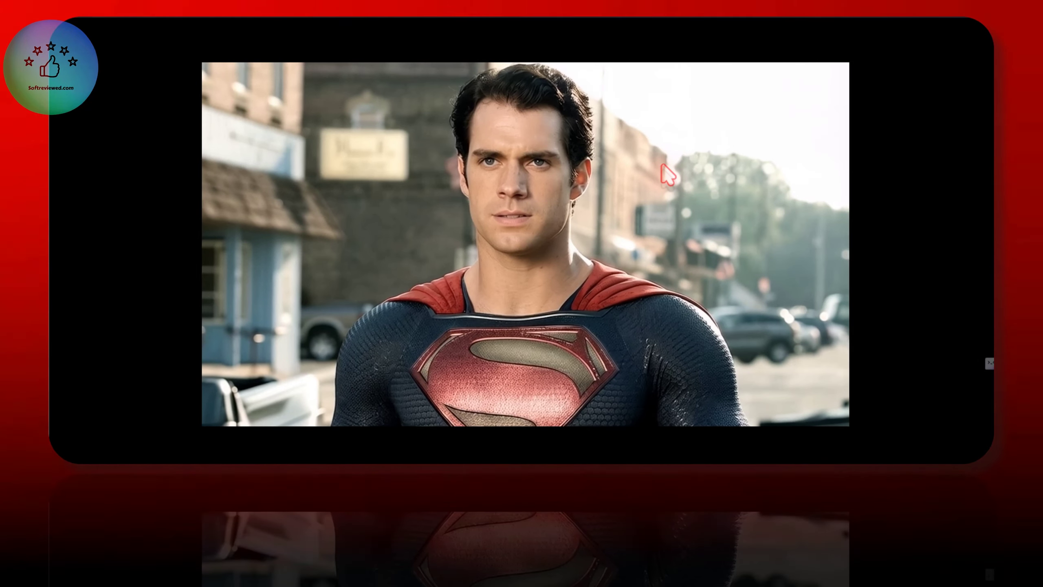
left_click(215, 401)
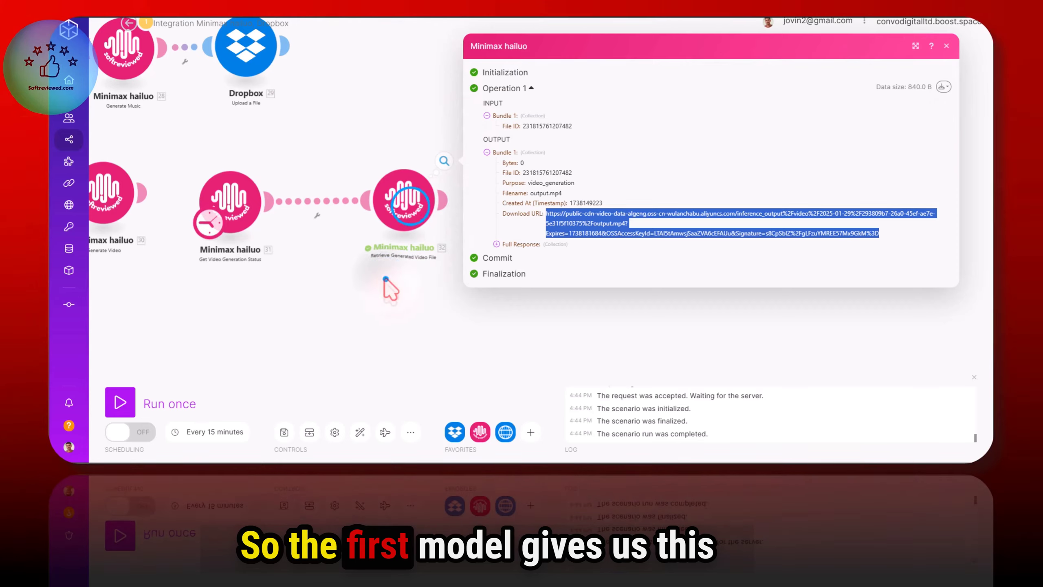
Close the run output and set the Image to Video module's model to video-01-live2d.
left_click(390, 284)
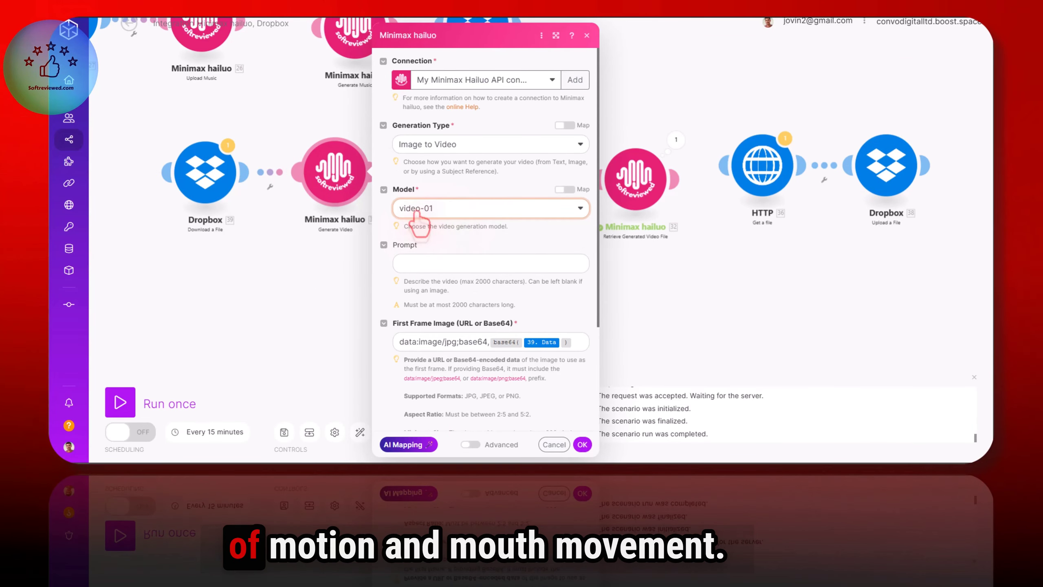
left_click(473, 207)
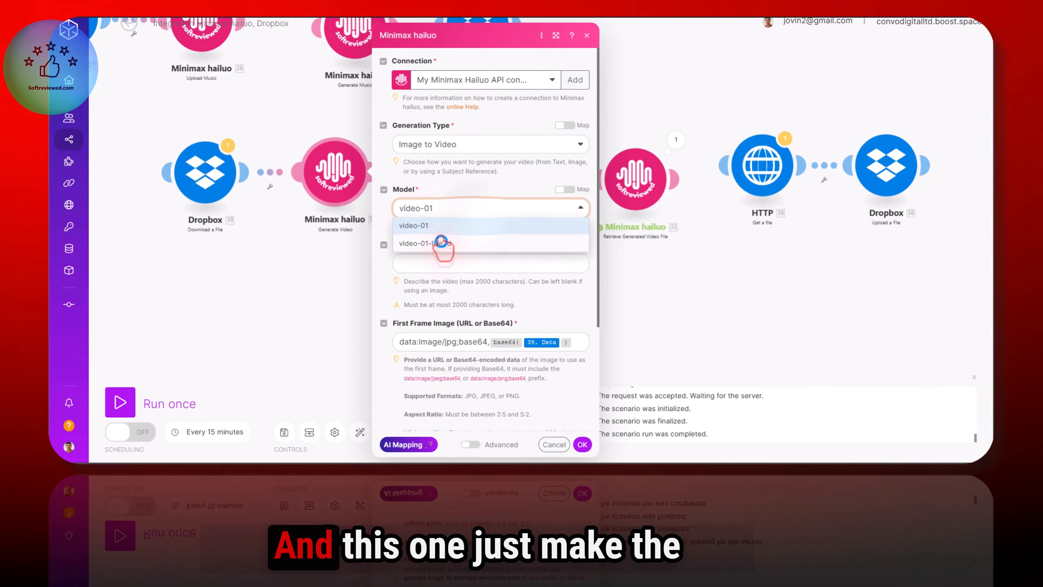
left_click(421, 242)
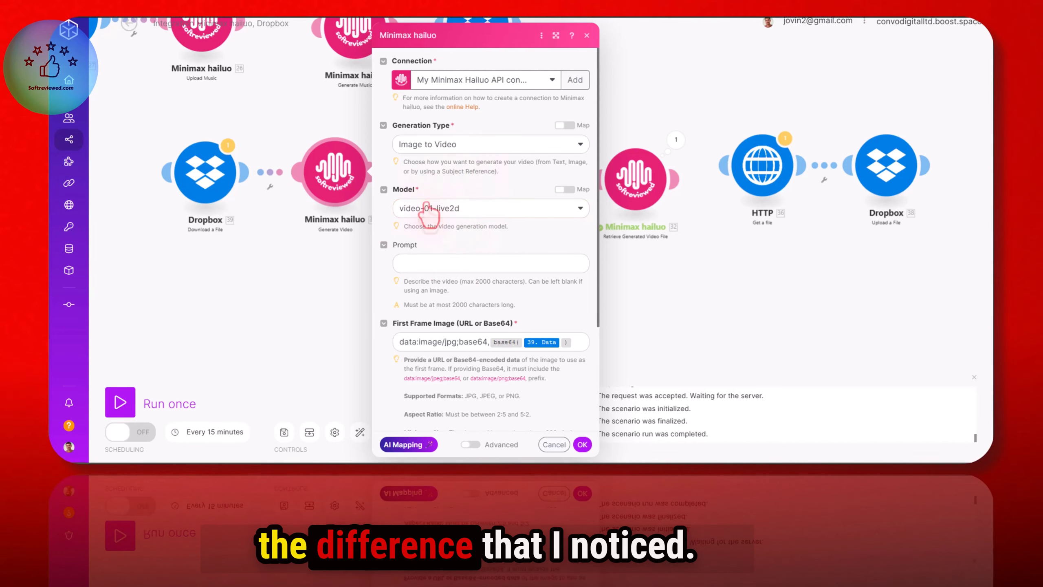
Switch the Generate Video module to Subject Reference Video and enter the prompt "Make him wave hand and show thumbs up".
left_click(520, 364)
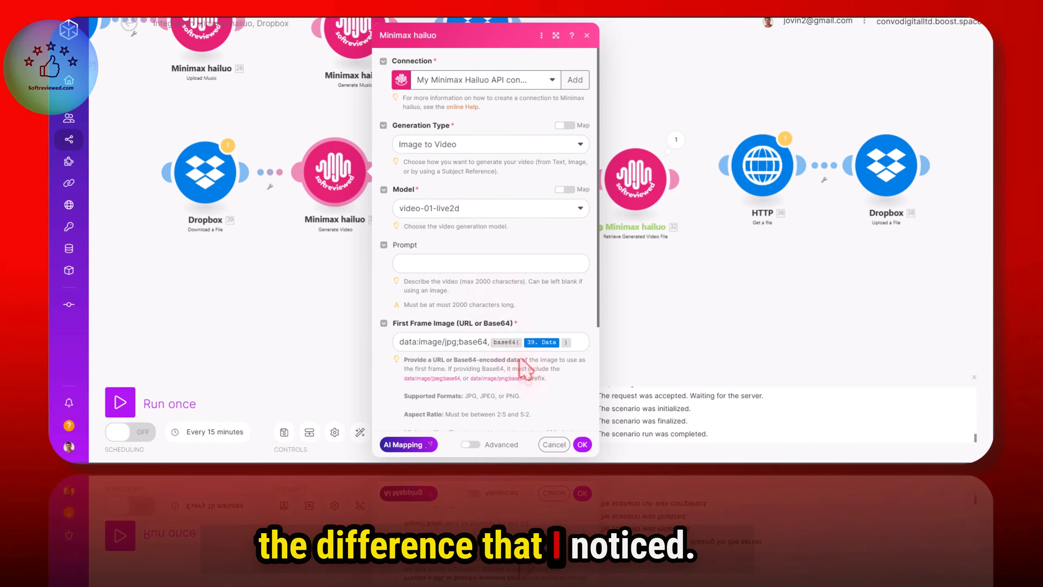
left_click(425, 146)
left_click(440, 196)
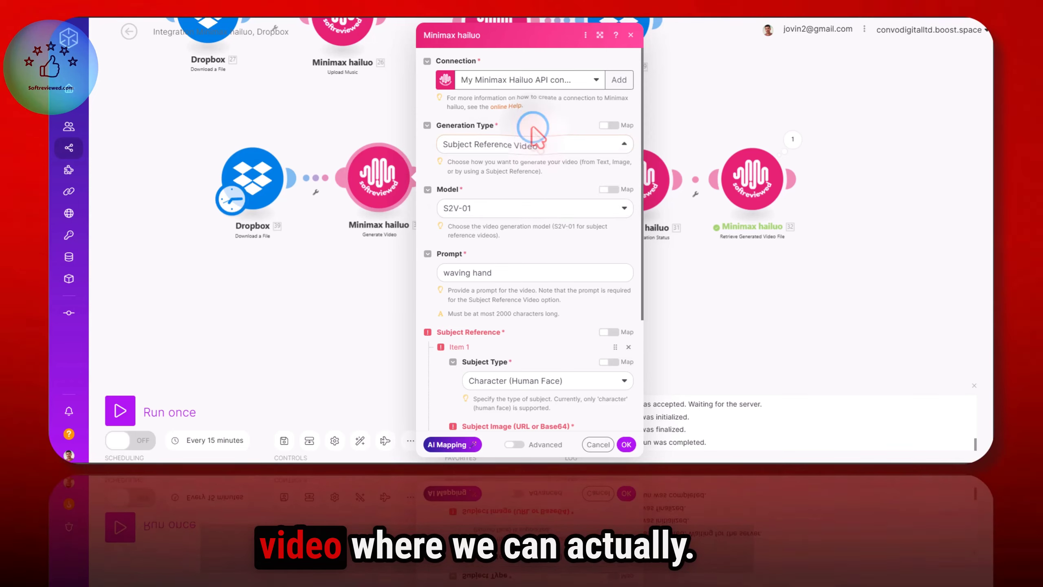
left_click(513, 272)
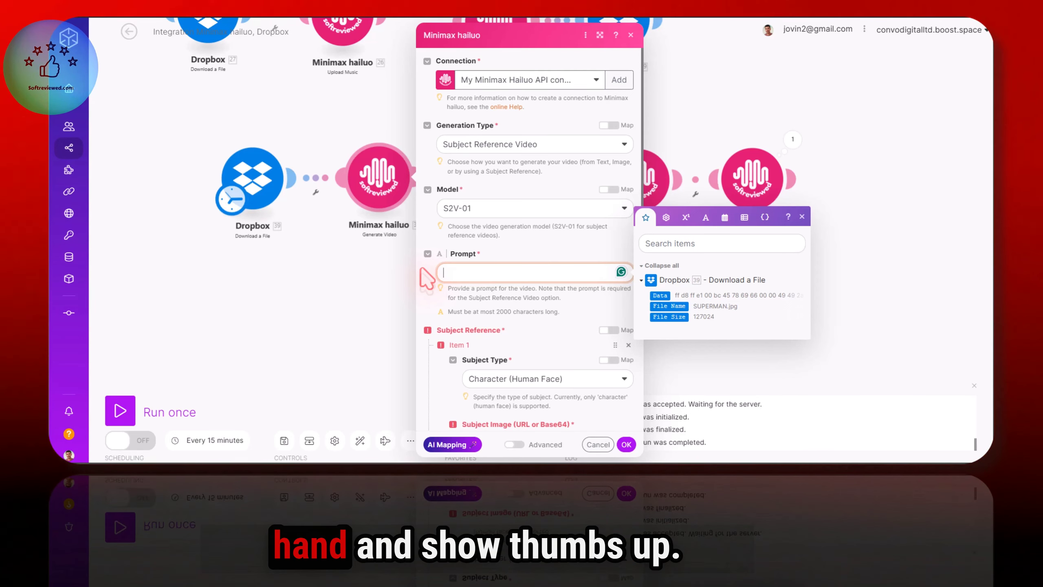
type("hand and show thumbs up")
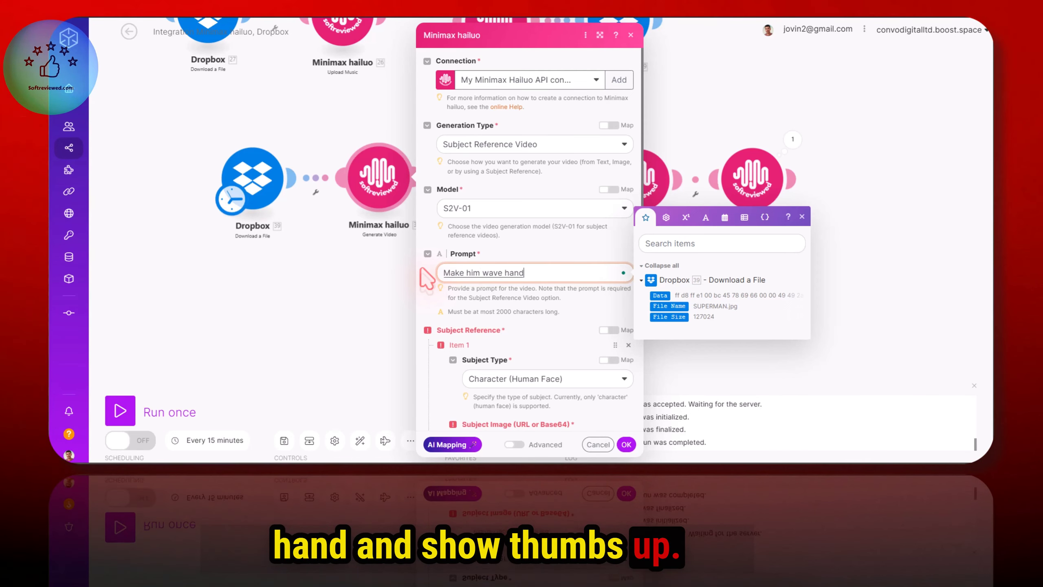
left_click(464, 260)
scroll(489, 306, "down", 2)
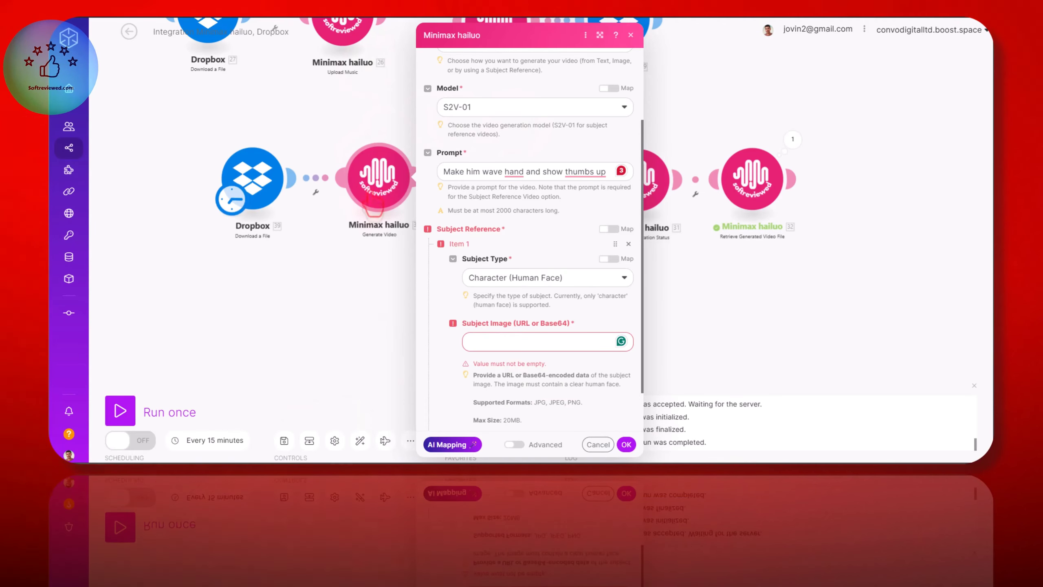
Look up the Dropbox data available for the Subject Image, then check which file the Download a File module selects and save its settings.
left_click(495, 343)
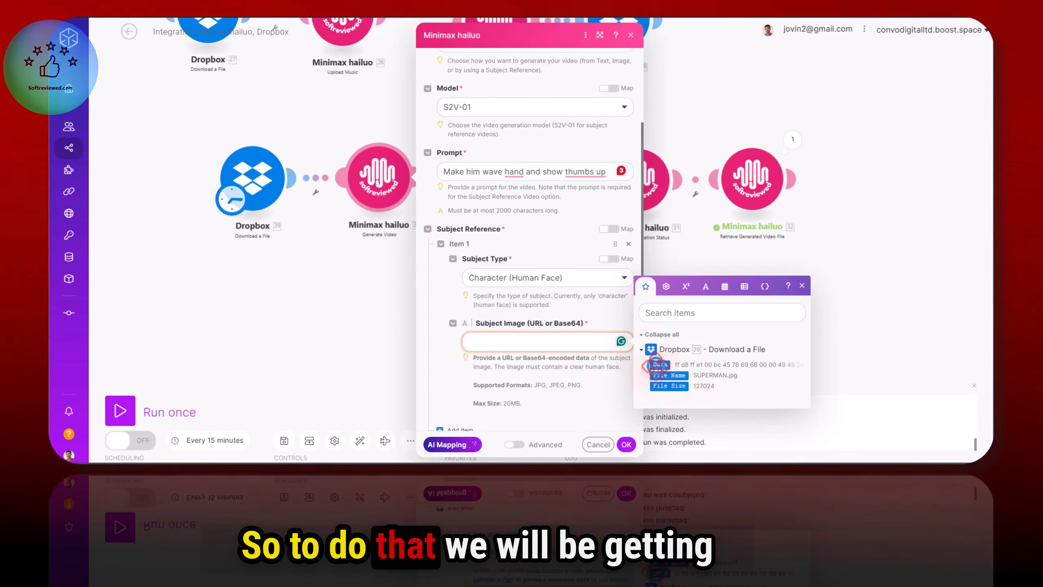
left_click(660, 364)
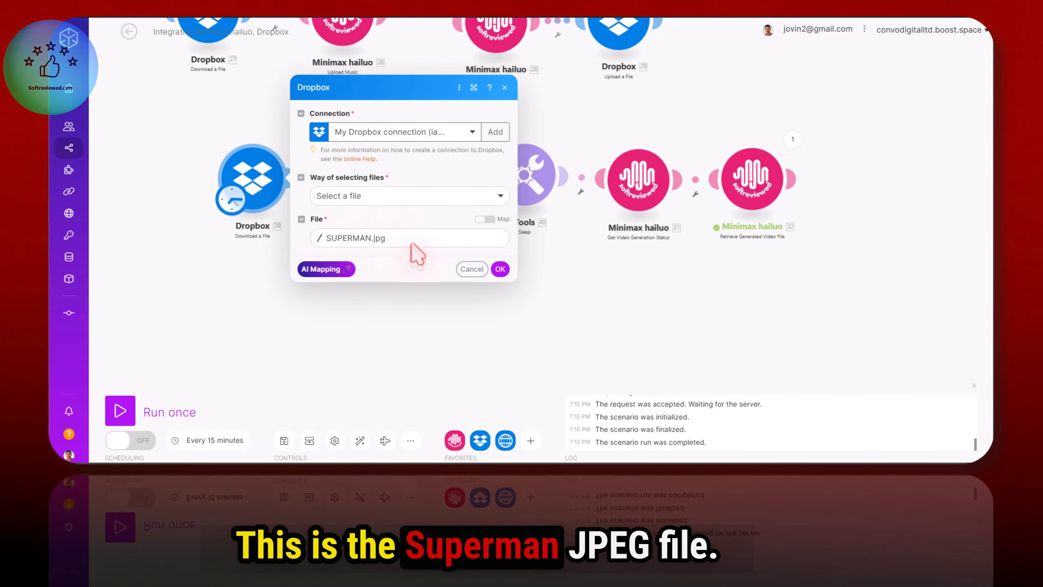
left_click(500, 268)
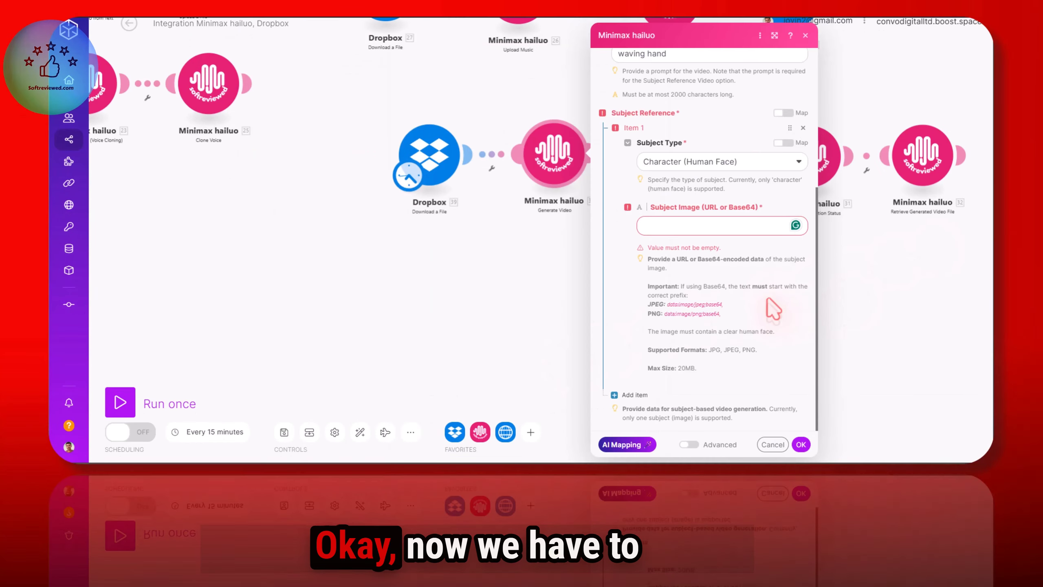
Fill the Subject Image with the base64 function wrapped around the Data output of the Dropbox Download a File module.
left_click(739, 225)
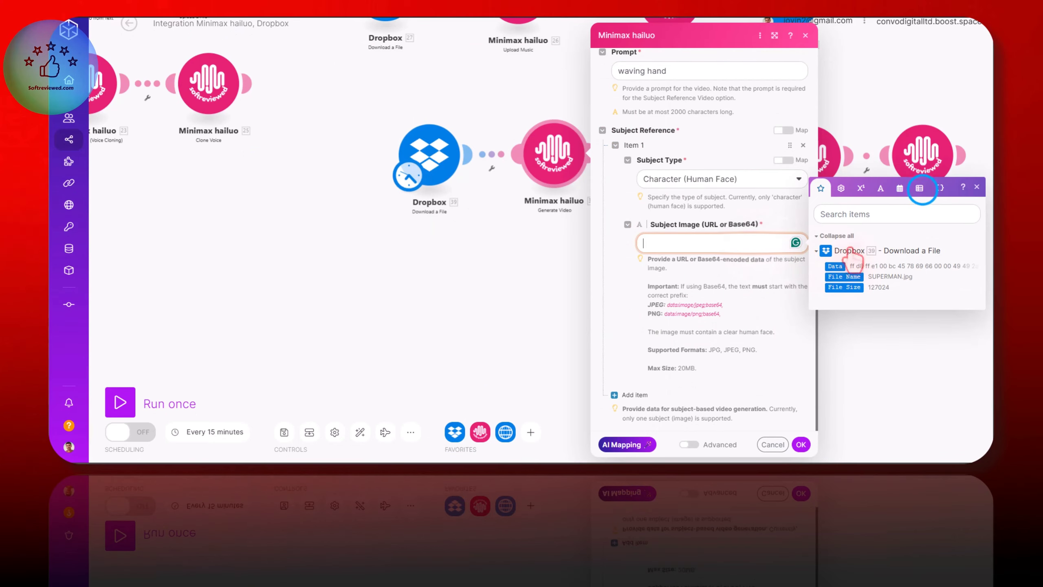
left_click(919, 188)
left_click(880, 188)
left_click(929, 286)
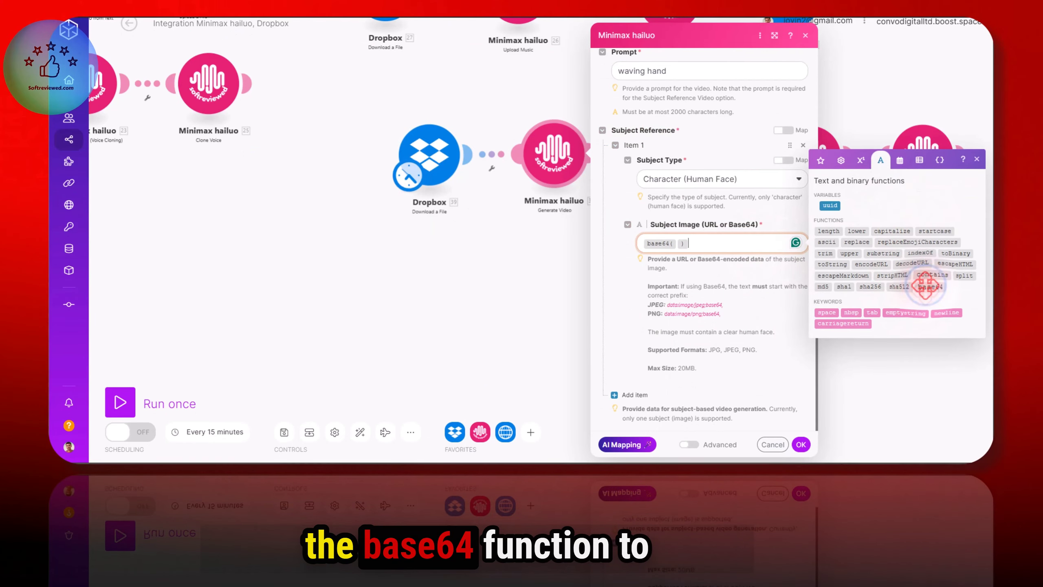
left_click(677, 243)
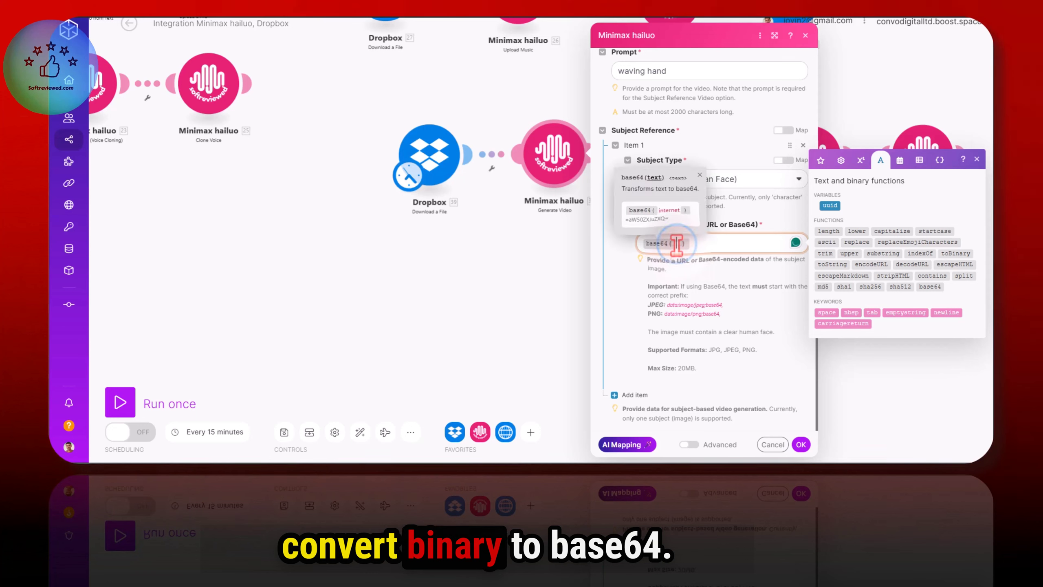
left_click(818, 162)
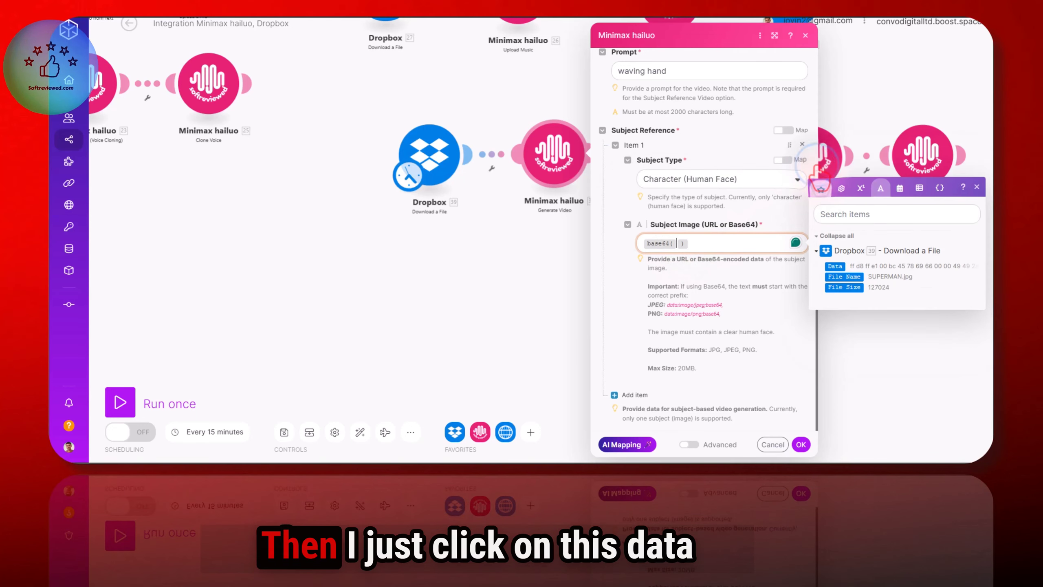
left_click_drag(832, 265, 727, 243)
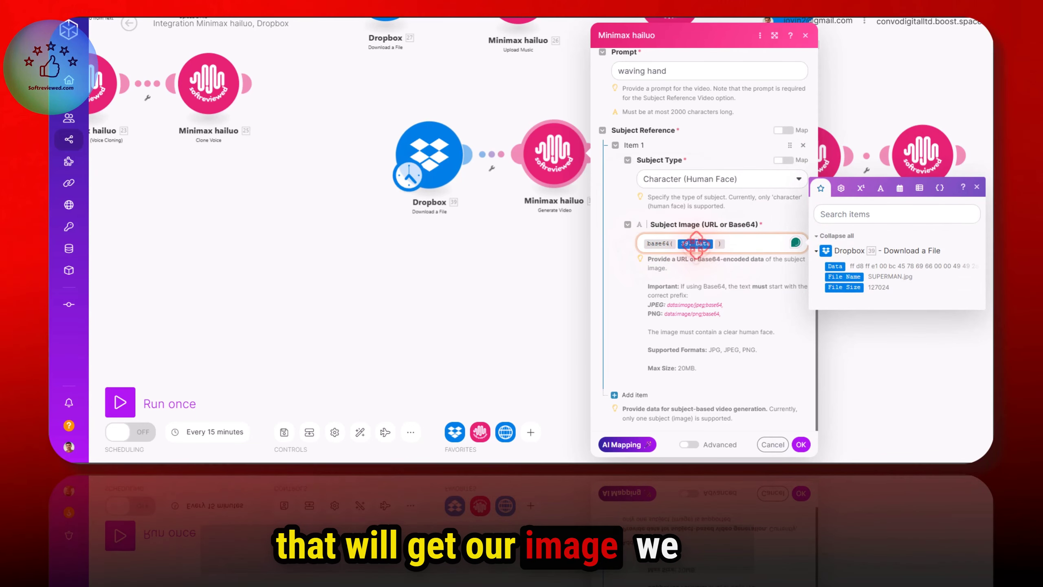
Copy the JPEG prefix data:image/jpeg;base64, from the field's help text and insert it before the base64 function.
left_click(637, 244)
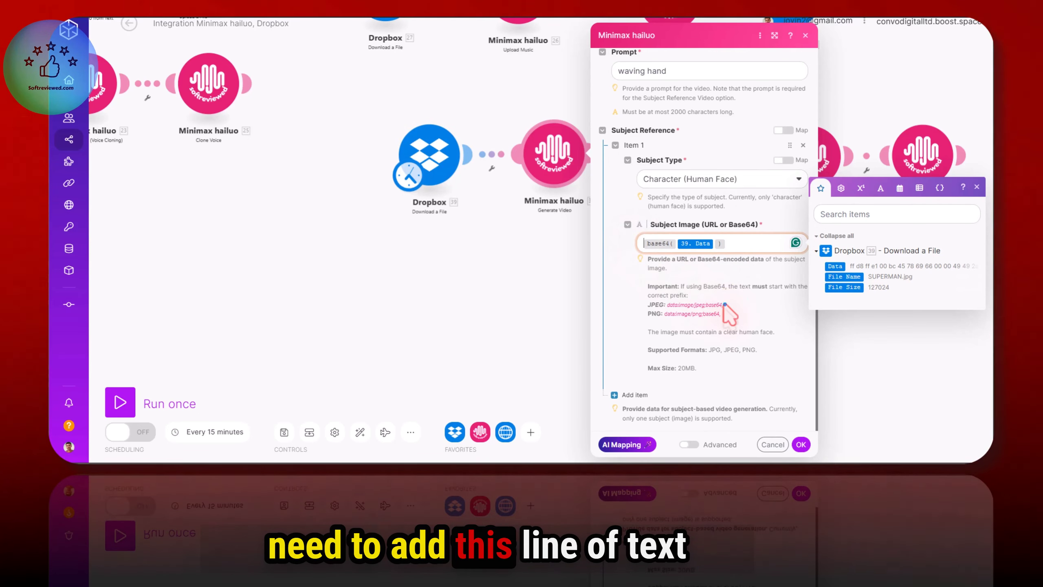
left_click_drag(725, 306, 671, 304)
key("ctrl+c")
left_click(638, 243)
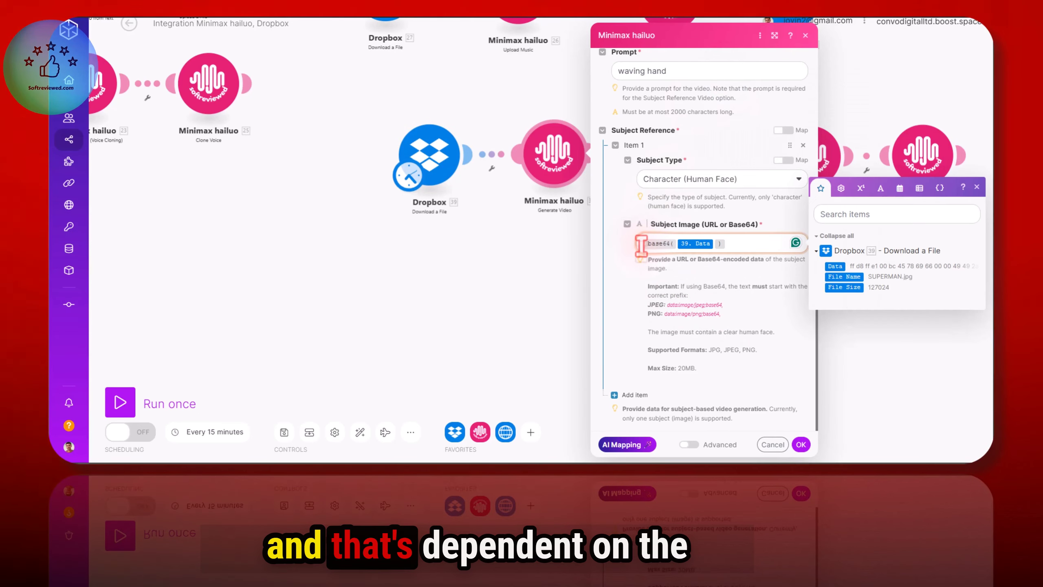
key("ctrl+v")
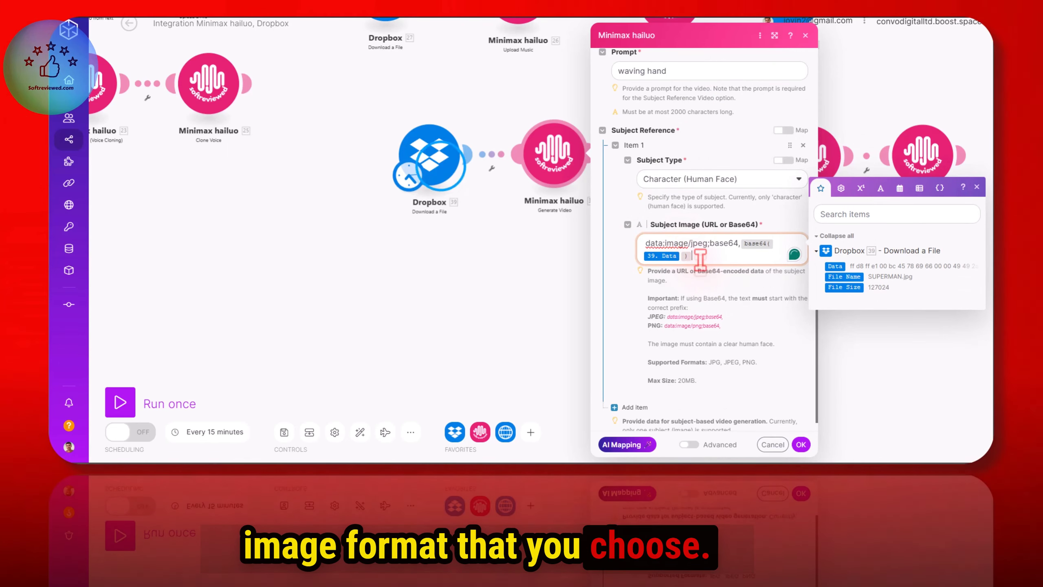
Check the file extension in the Dropbox module and change the Subject Image prefix to data:image/jpg;base64,.
left_click(429, 156)
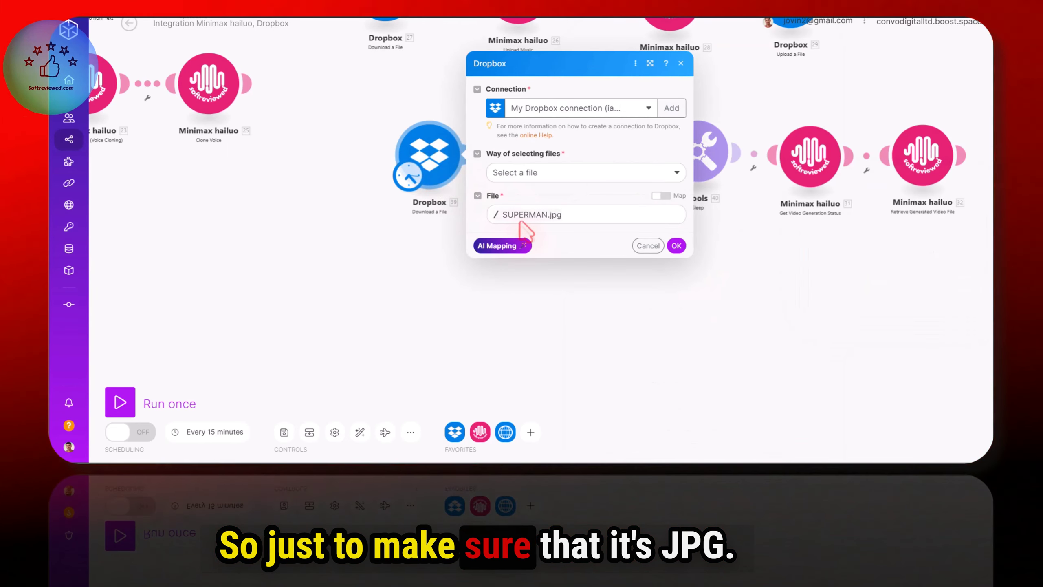
left_click(648, 245)
left_click(555, 160)
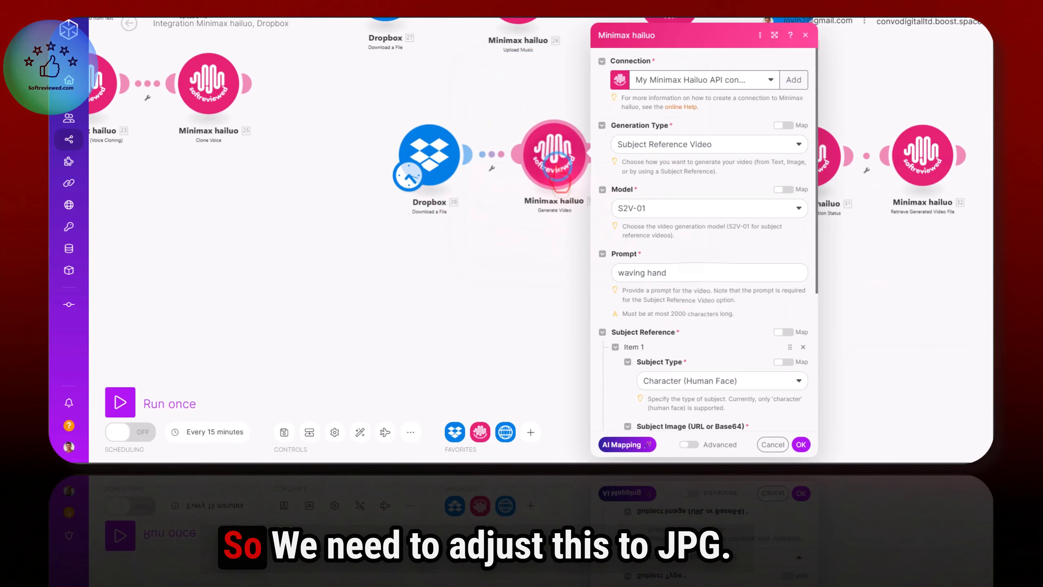
scroll(692, 314, "down", 5)
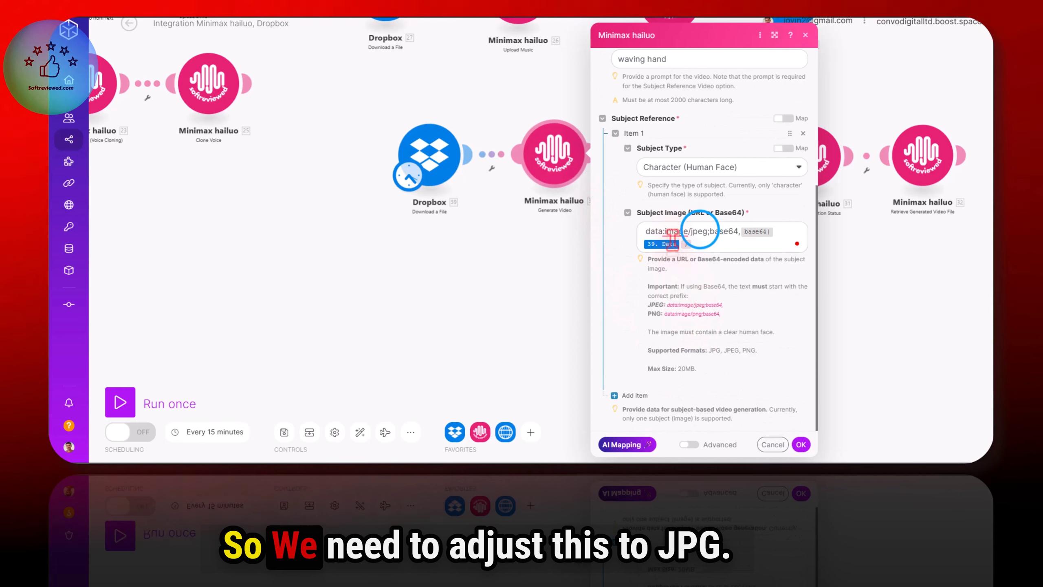
left_click(698, 231)
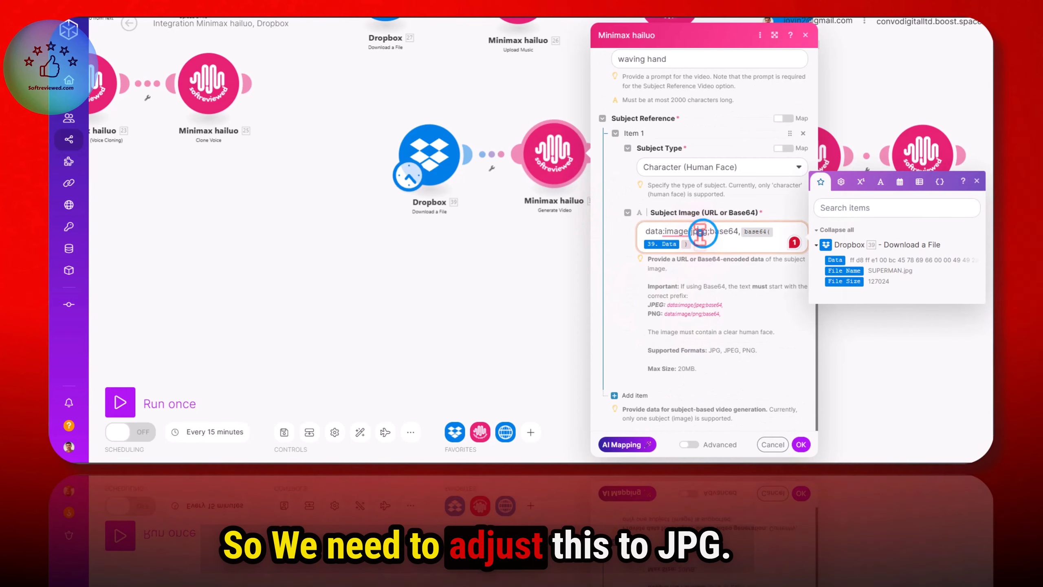
key("BackSpace")
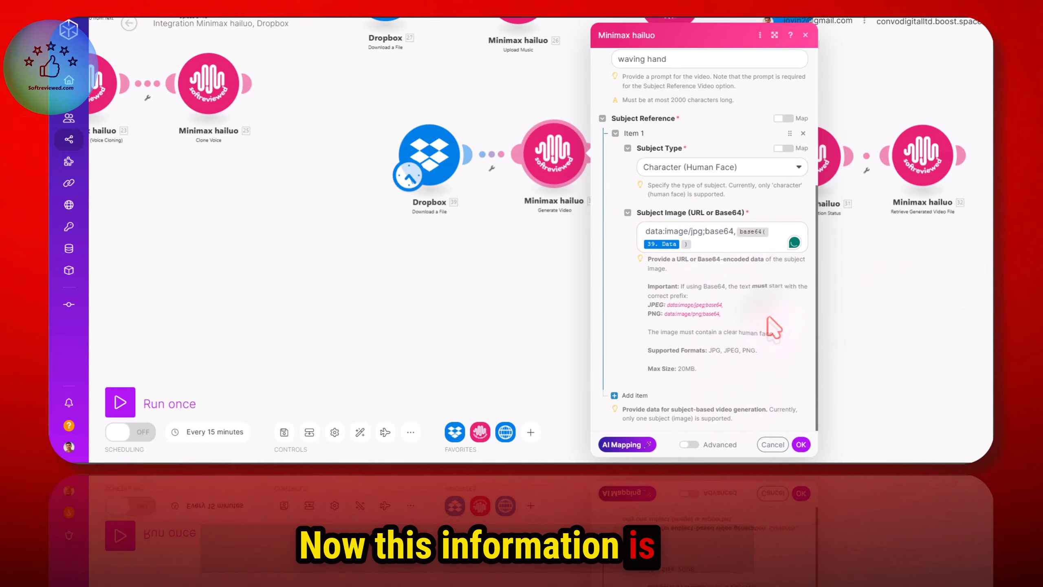
Replace the Generate Video prompt with "Wavehand and show thumbs up" and save the module settings.
left_click(578, 283)
type("Wavehand and show thumbs up")
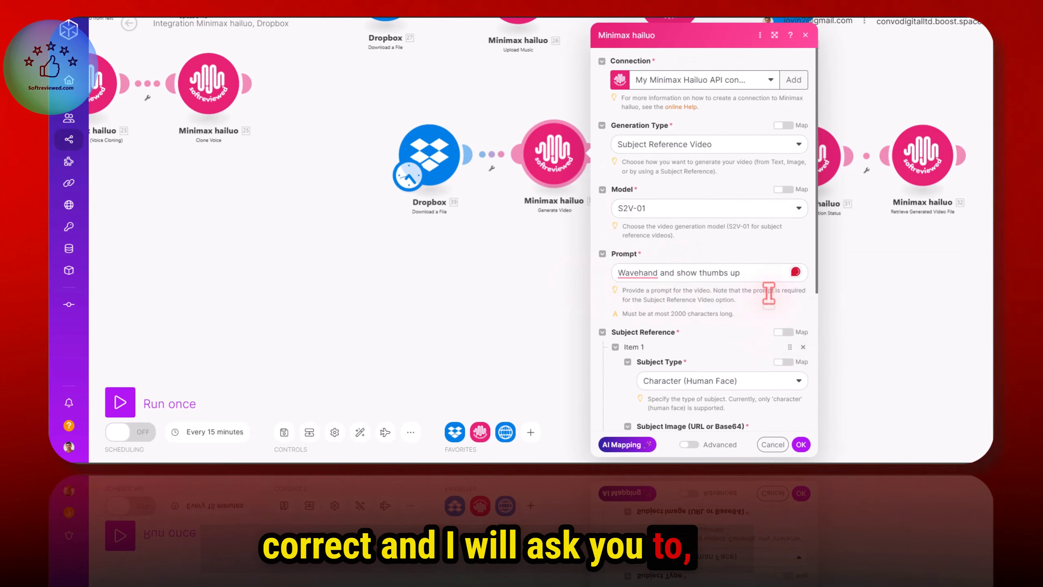
scroll(768, 293, "down", 5)
left_click(801, 444)
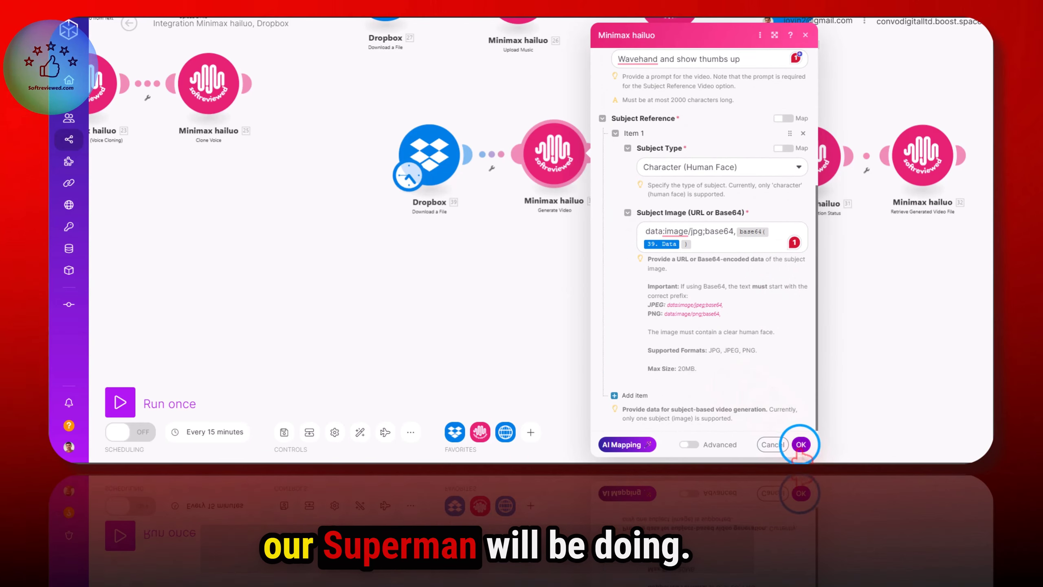
Check the delay set in the Tools Sleep module and confirm its settings.
left_click_drag(602, 245, 530, 241)
left_click(616, 161)
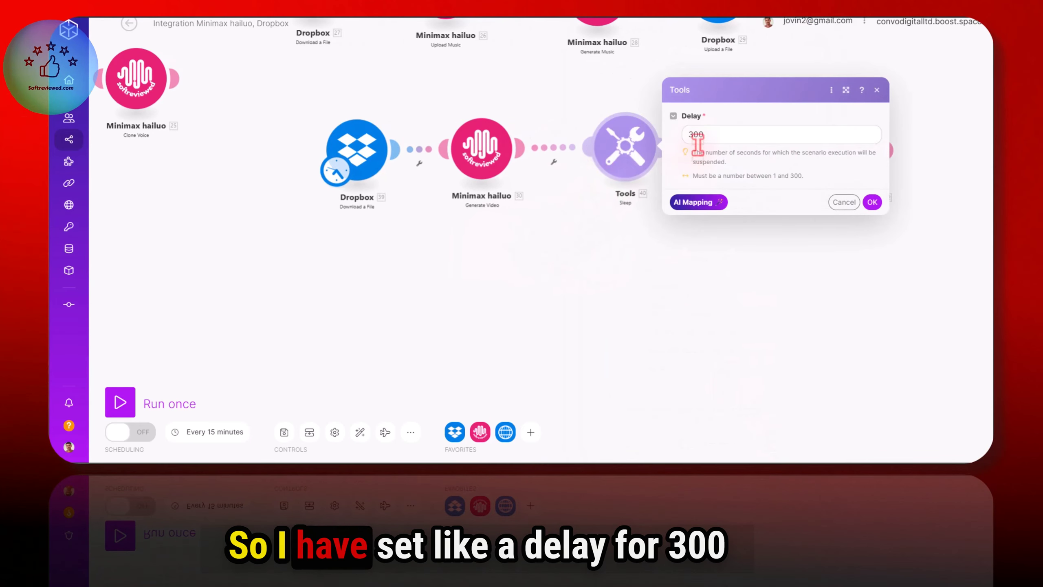
left_click(872, 202)
left_click(735, 160)
left_click(563, 246)
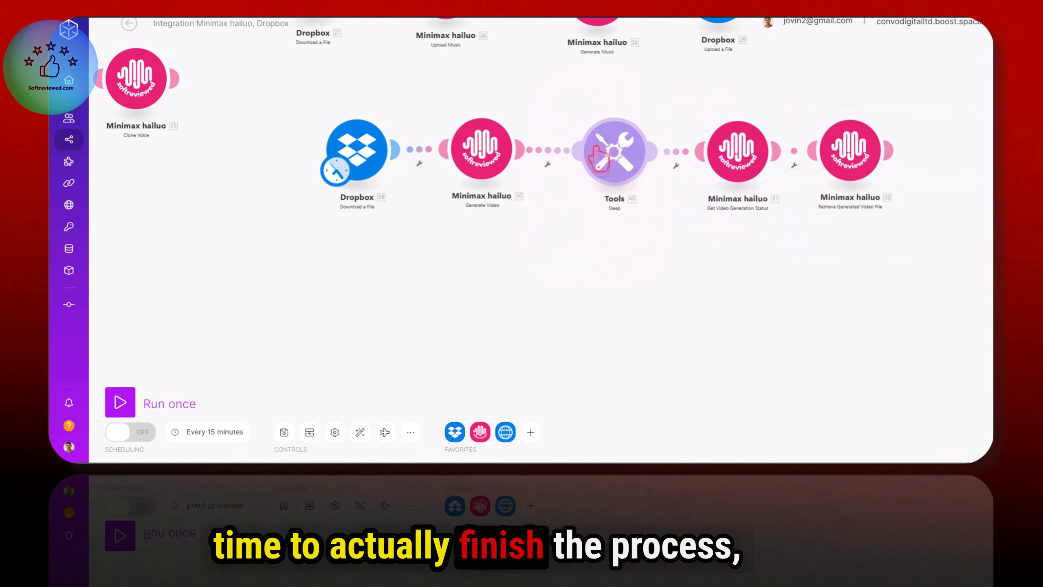
Review the Task ID mapping in Get Video Generation Status and the File ID mapping in Retrieve Generated Video File.
left_click(730, 155)
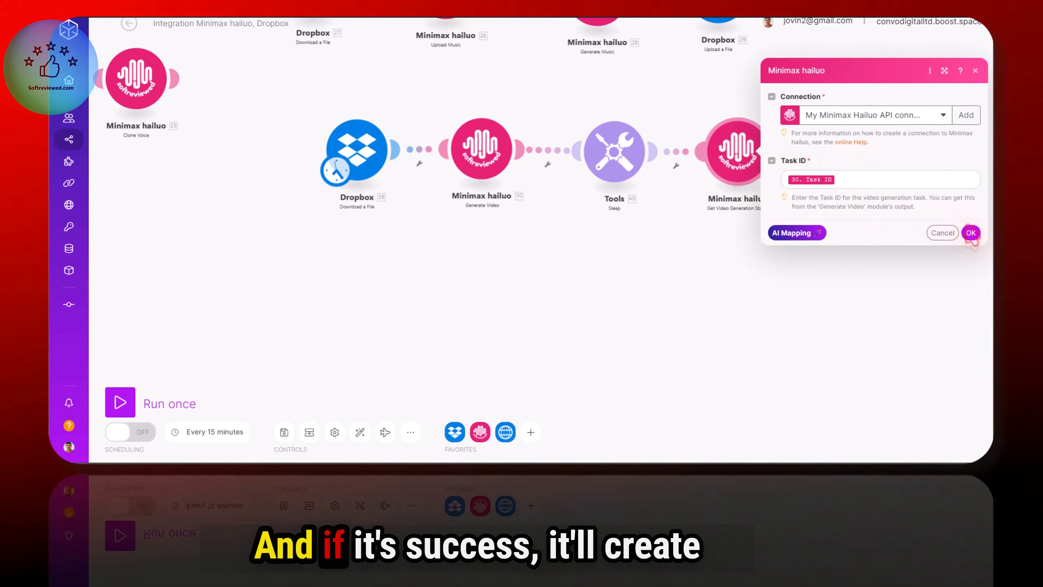
left_click(970, 233)
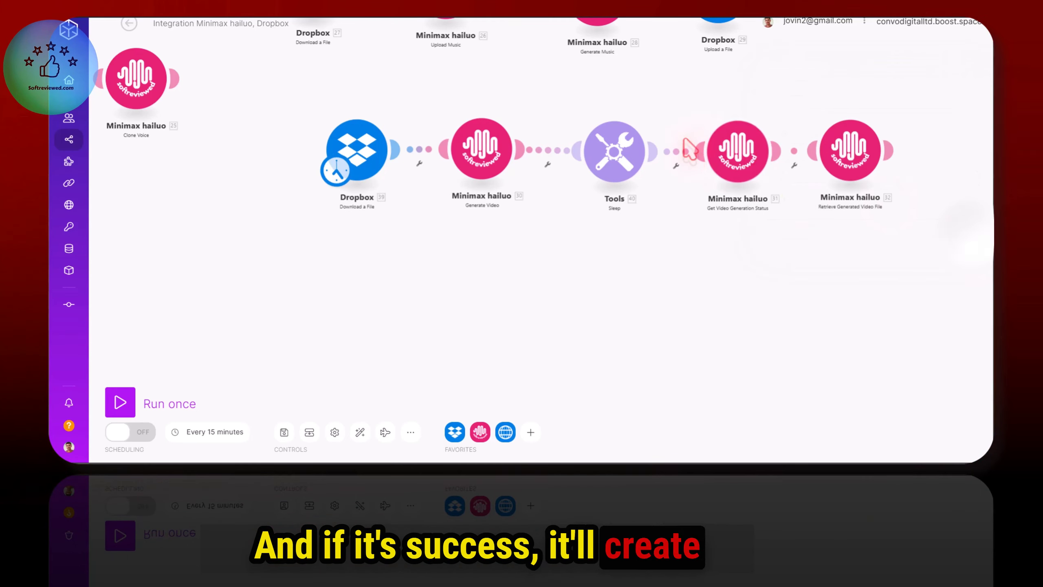
left_click(850, 151)
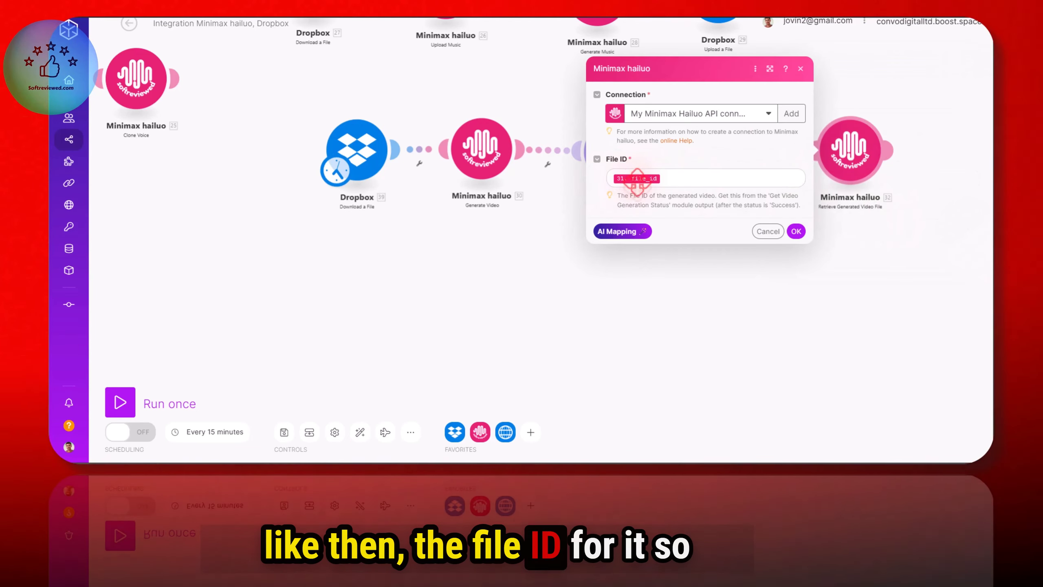
left_click(796, 232)
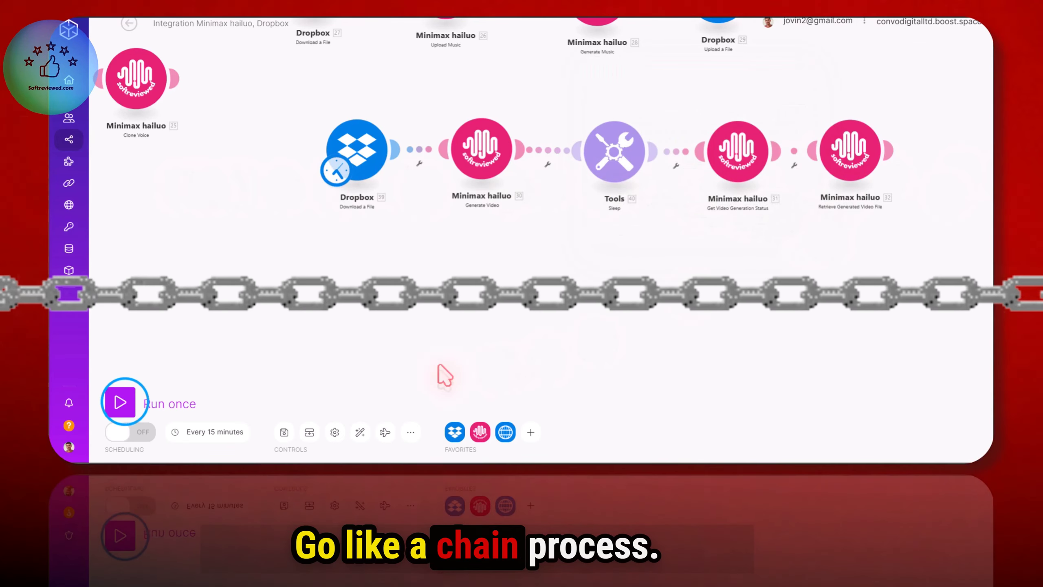
Run the whole scenario once and inspect the output of the Retrieve Generated Video File module.
left_click(120, 401)
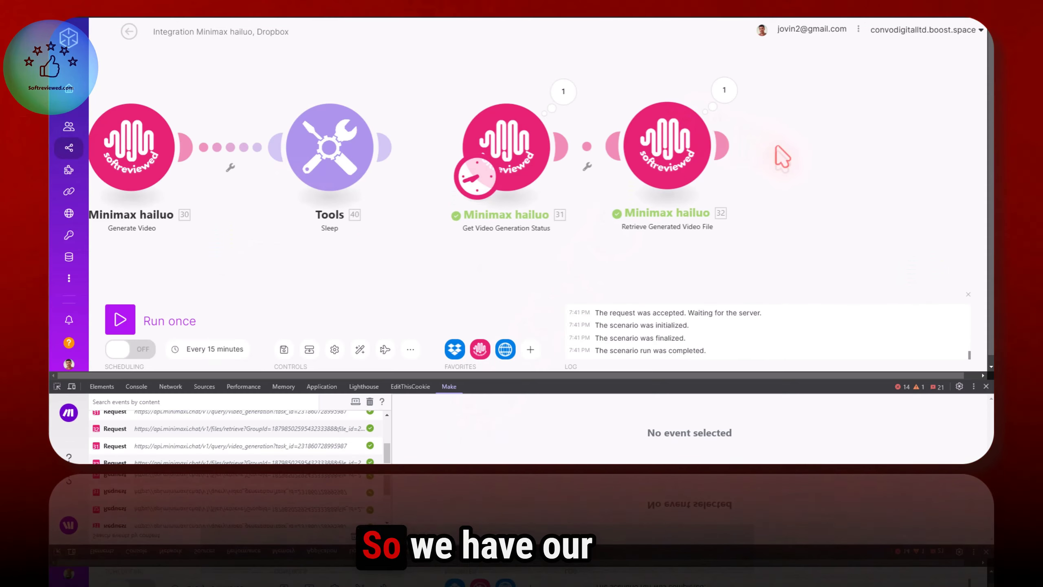
left_click(723, 89)
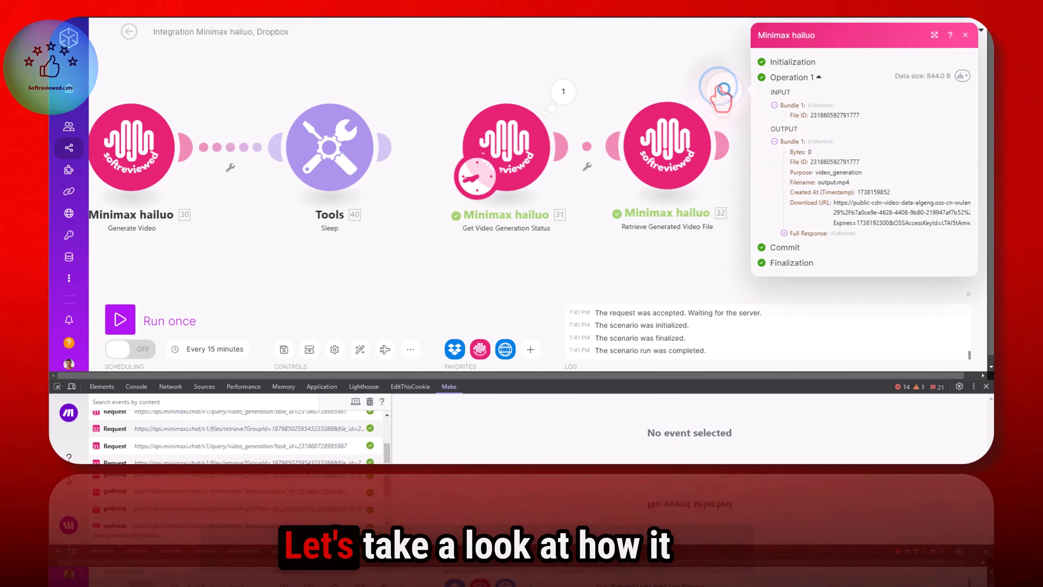
left_click(700, 266)
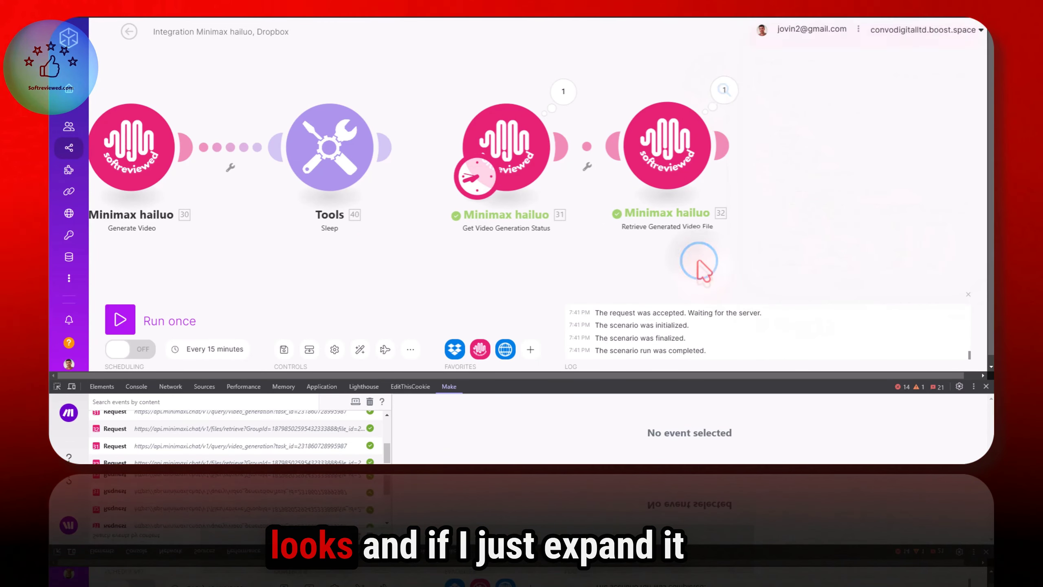
Expand the output bundle of the Retrieve Generated Video File module and open its Download URL to view the generated video.
left_click_drag(722, 217, 468, 233)
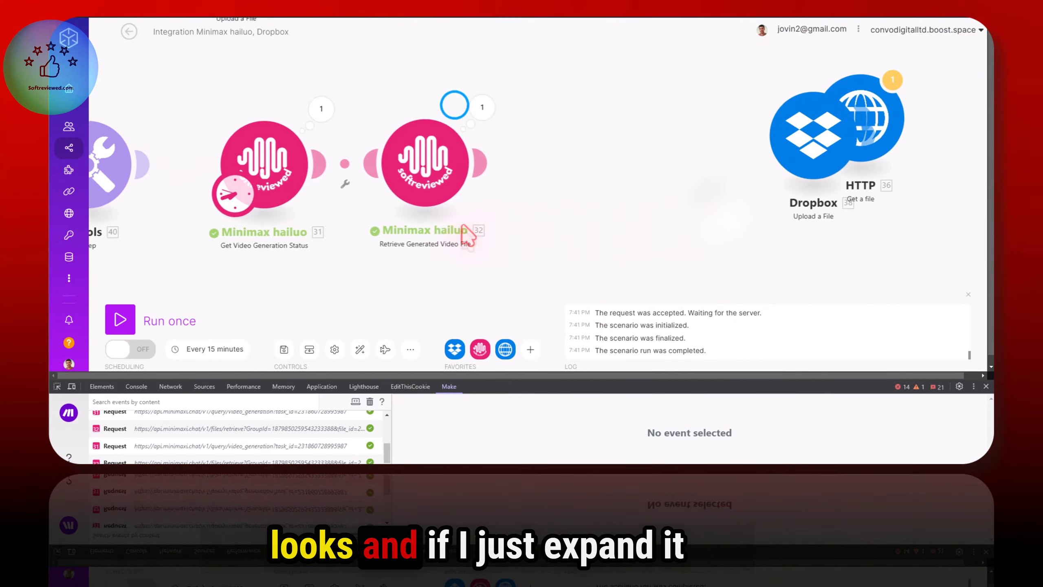
left_click(456, 107)
left_click_drag(706, 186, 915, 226)
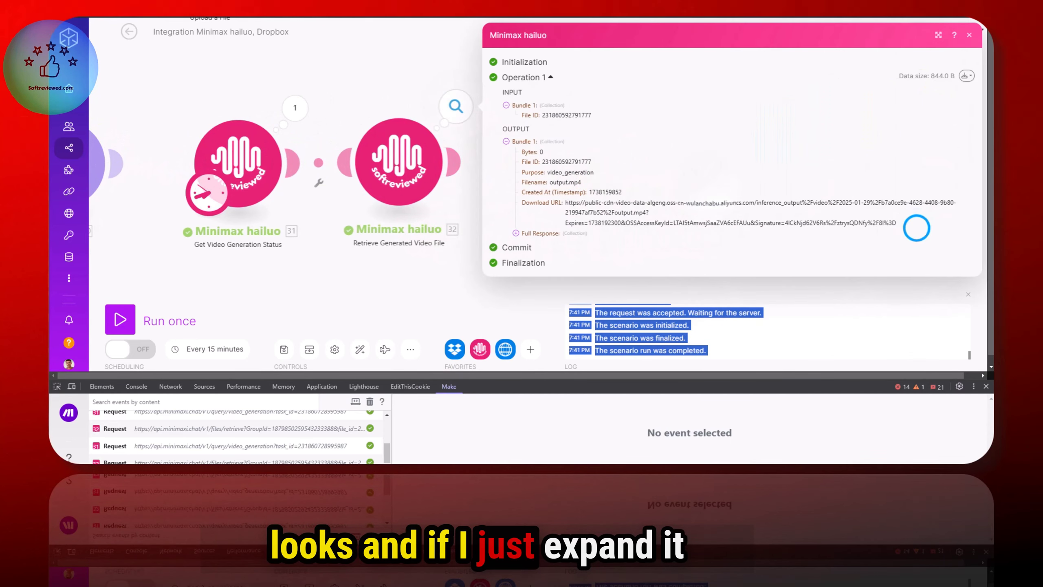
triple_click(694, 222)
left_click(868, 224)
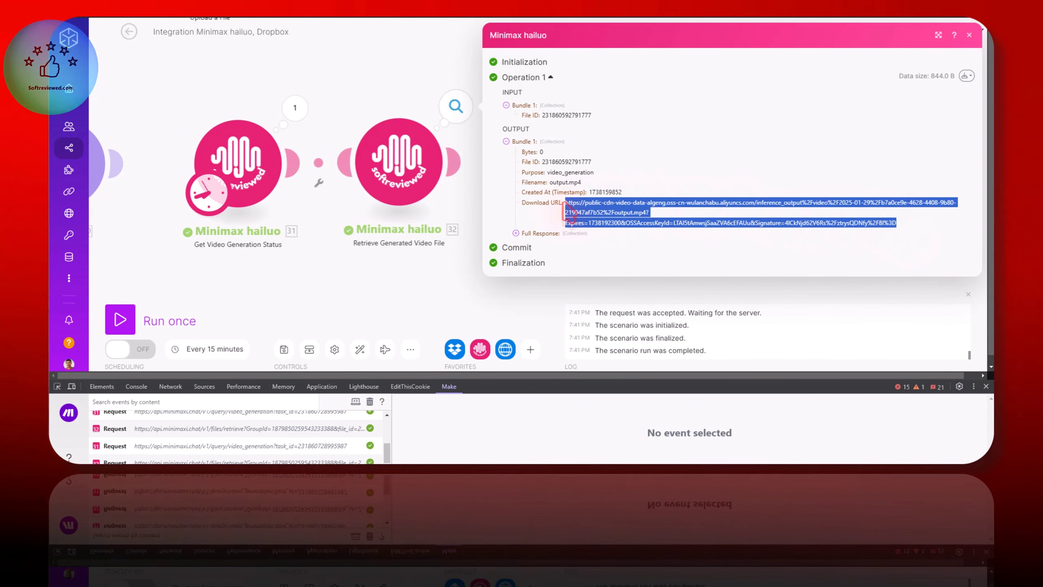
right_click(565, 206)
left_click(641, 250)
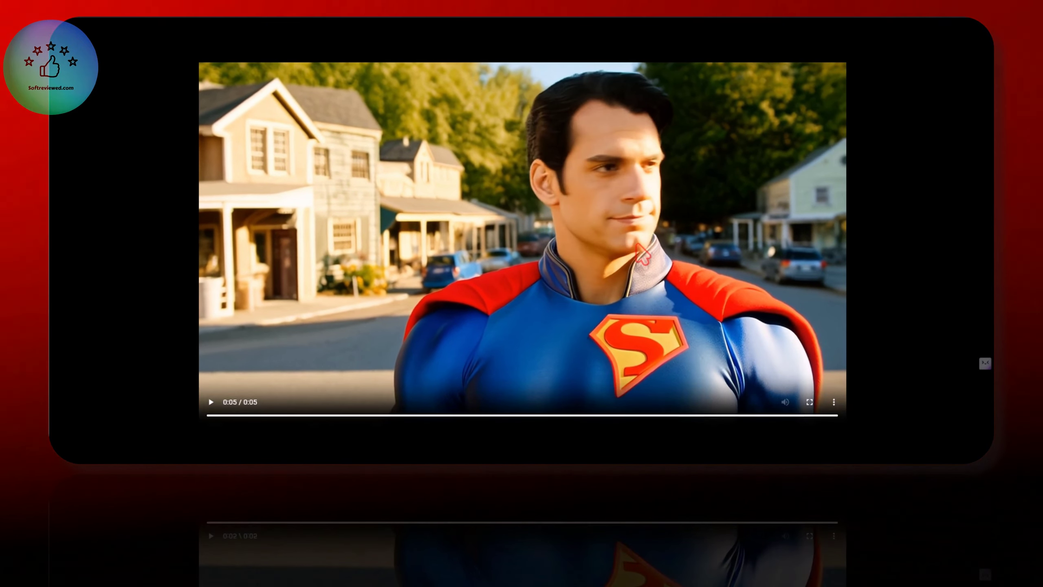
Watch the generated thumbs-up output video in VLC media player and return to the video modules in the scenario.
left_click(826, 42)
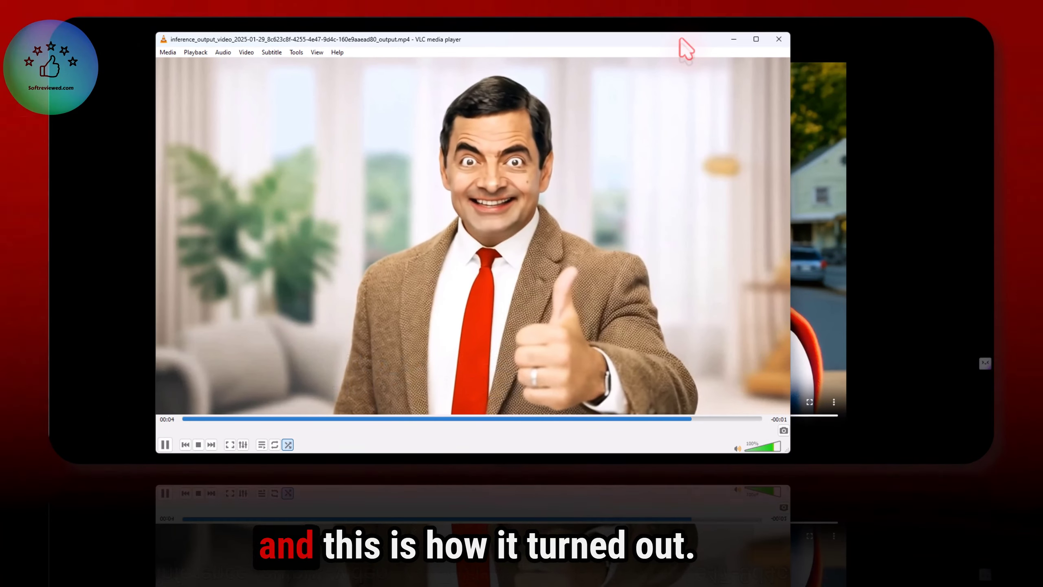
left_click_drag(680, 39, 698, 32)
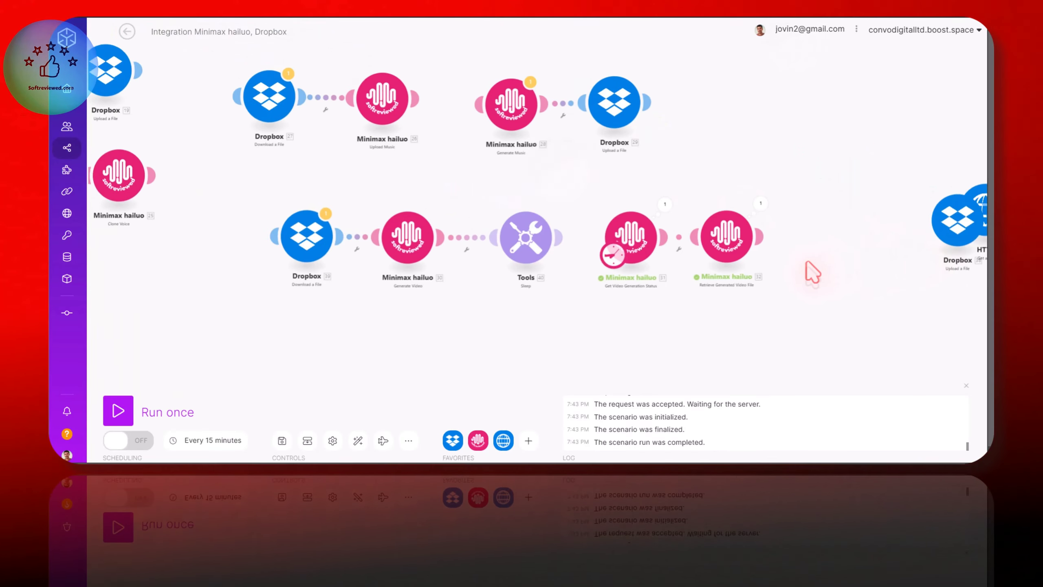
scroll(811, 273, "up", 5)
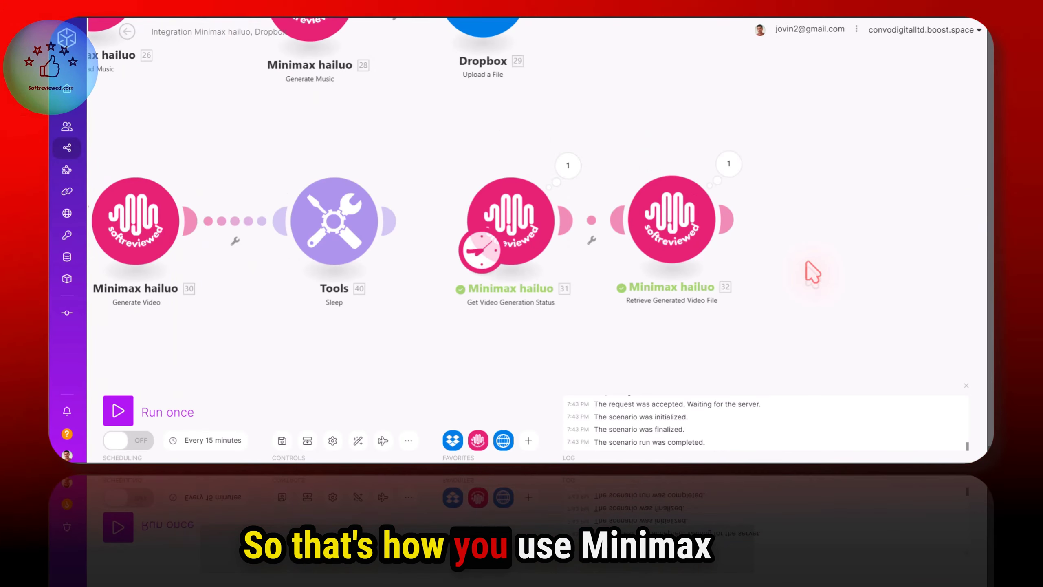